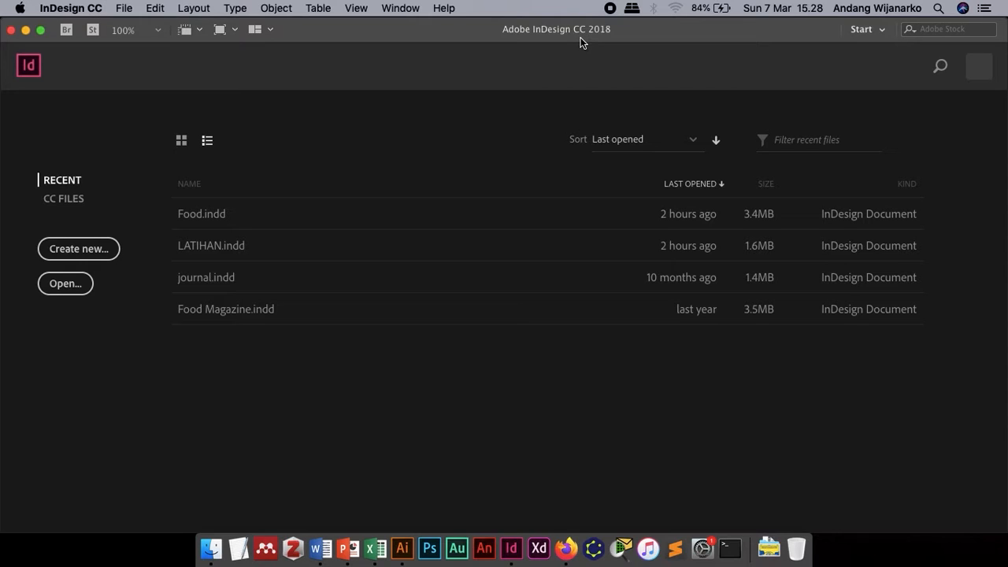
Step: Switch to the PRAKTIKUM 5-7 document in Word and look over its opening outline and the Selection Tools illustrations
{"action": "key", "text": "ctrl+Right"}
{"action": "key", "text": "ctrl+Right"}
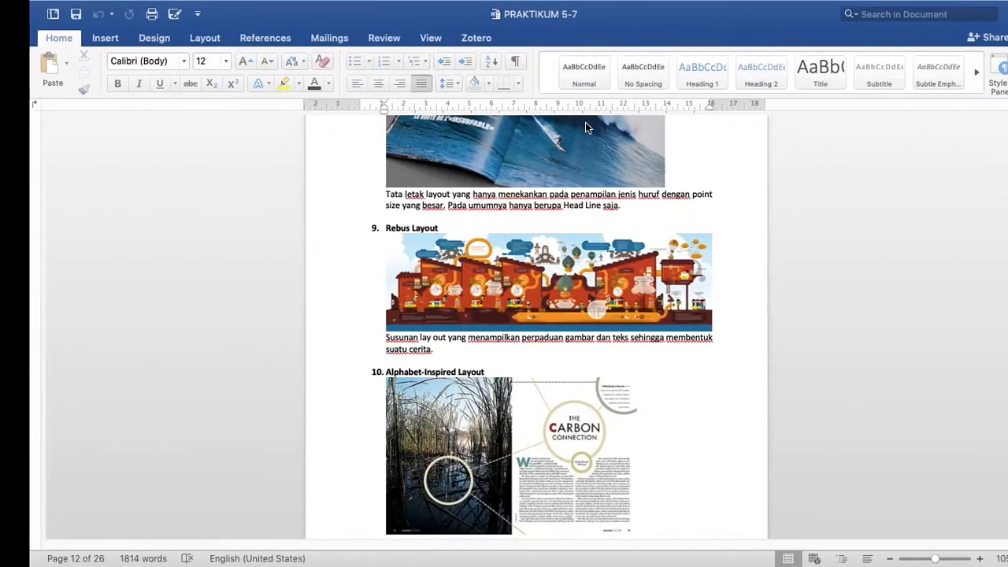
{"action": "scroll", "coordinate": [623, 217], "scroll_direction": "down", "scroll_amount": 20}
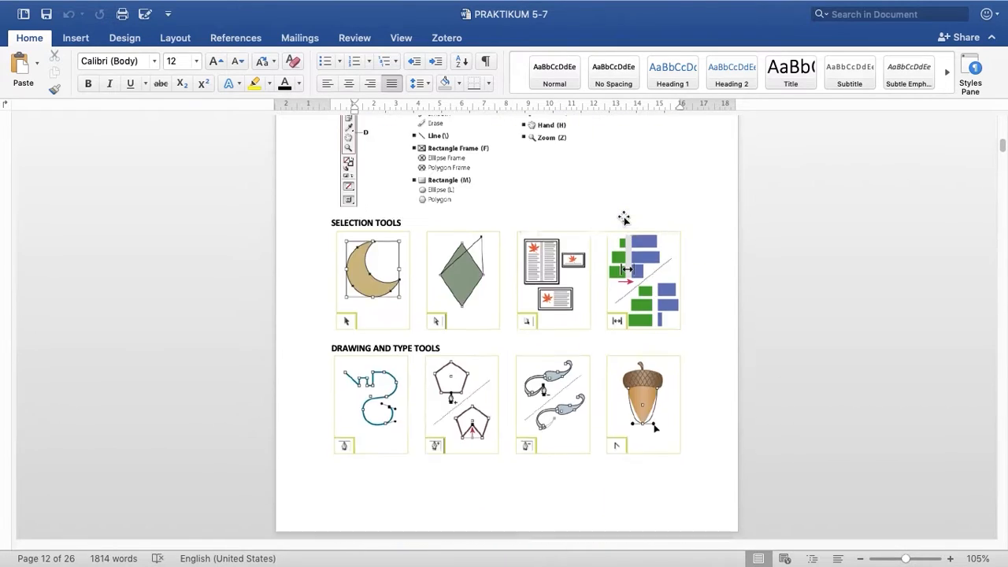
{"action": "scroll", "coordinate": [624, 217], "scroll_direction": "up", "scroll_amount": 20}
{"action": "scroll", "coordinate": [623, 217], "scroll_direction": "up", "scroll_amount": 3}
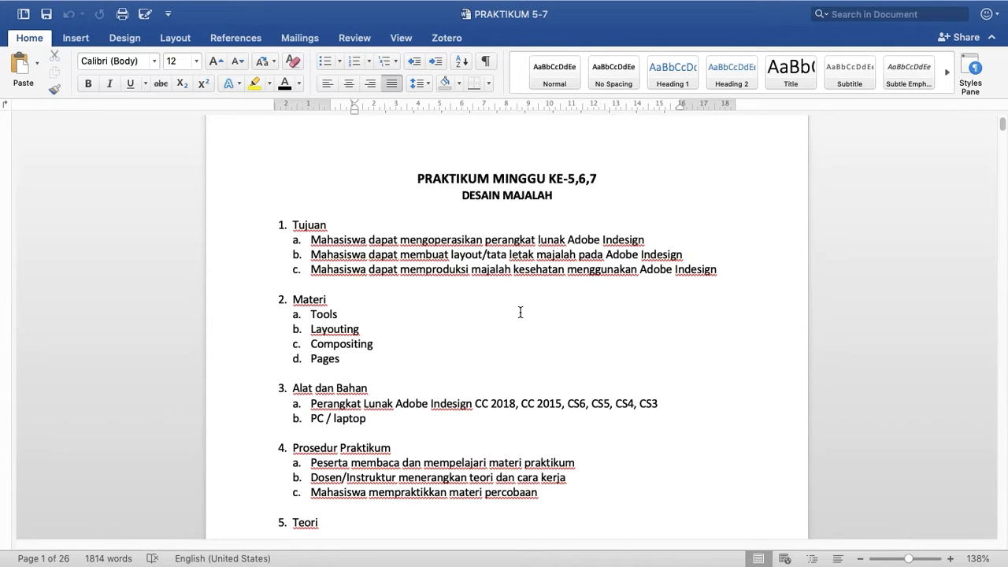
{"action": "scroll", "coordinate": [520, 323], "scroll_direction": "down", "scroll_amount": 15}
{"action": "scroll", "coordinate": [520, 330], "scroll_direction": "down", "scroll_amount": 20}
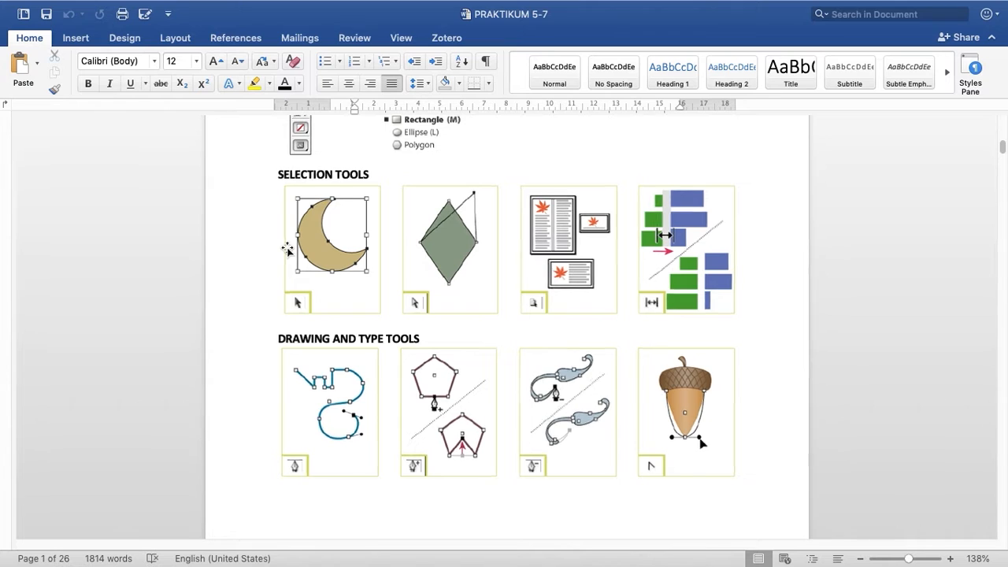
{"action": "scroll", "coordinate": [287, 249], "scroll_direction": "up", "scroll_amount": 4}
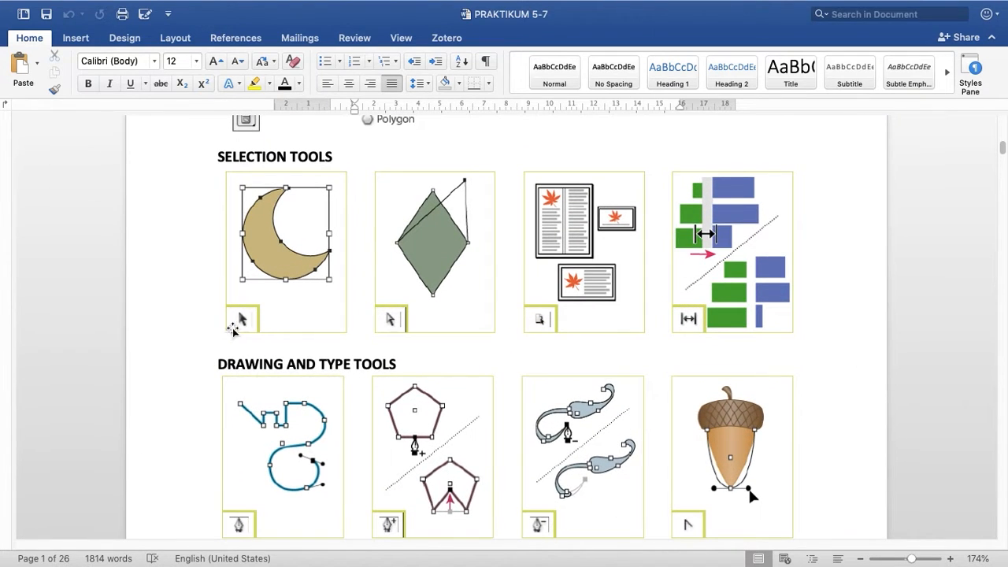
Step: Examine the handout from the Selection Tools illustrations through to the MEMBUAT LAYOUT MAJALAH section, and return to InDesign
{"action": "left_click", "coordinate": [263, 271]}
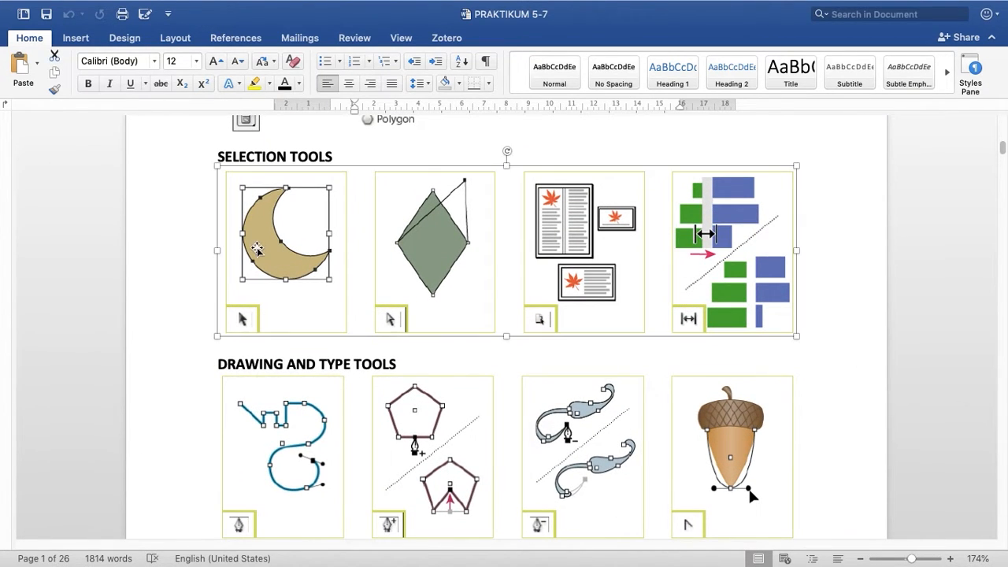
{"action": "left_click", "coordinate": [175, 273]}
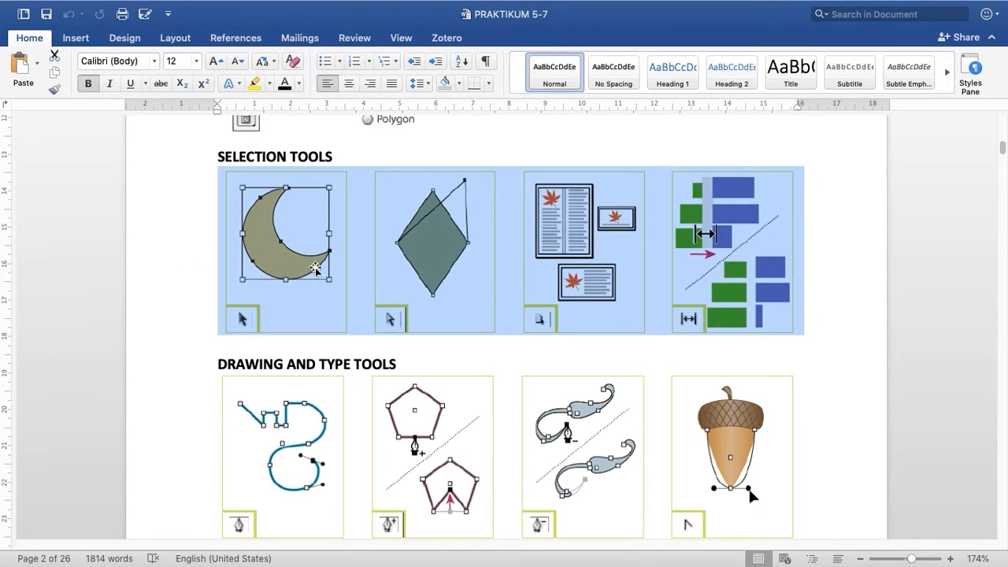
{"action": "left_click", "coordinate": [202, 384]}
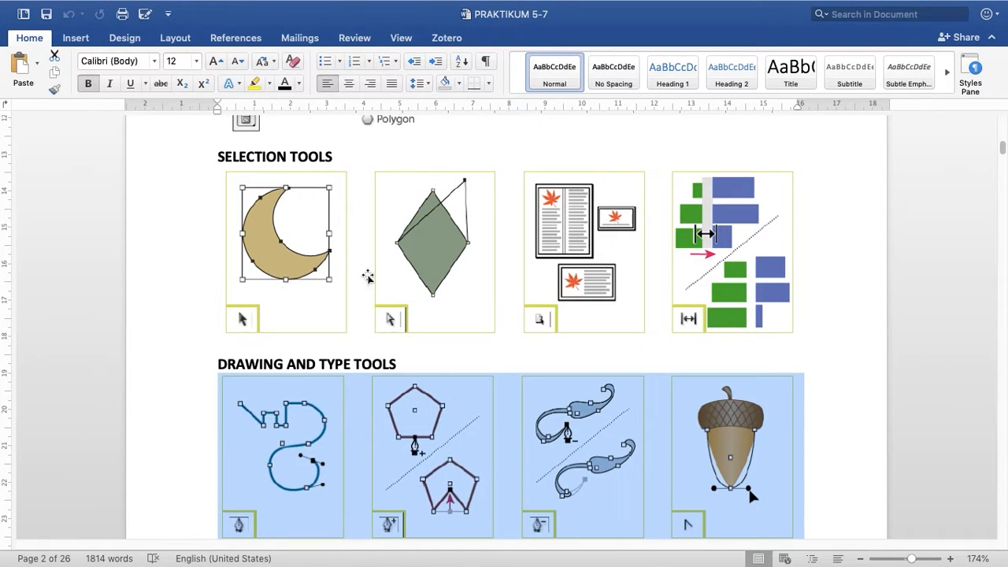
{"action": "left_click", "coordinate": [495, 146]}
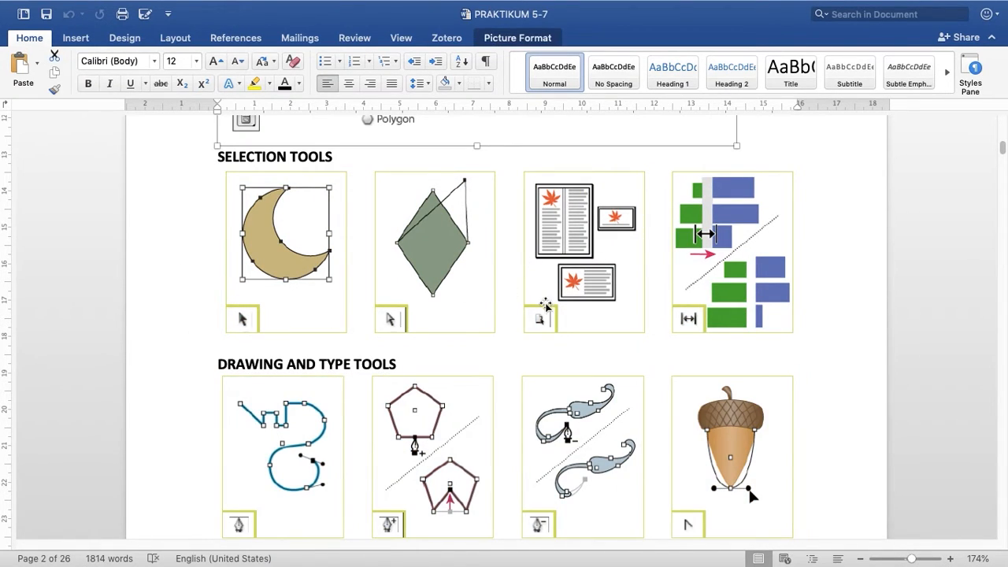
{"action": "scroll", "coordinate": [590, 315], "scroll_direction": "down", "scroll_amount": 10}
{"action": "scroll", "coordinate": [588, 317], "scroll_direction": "down", "scroll_amount": 10}
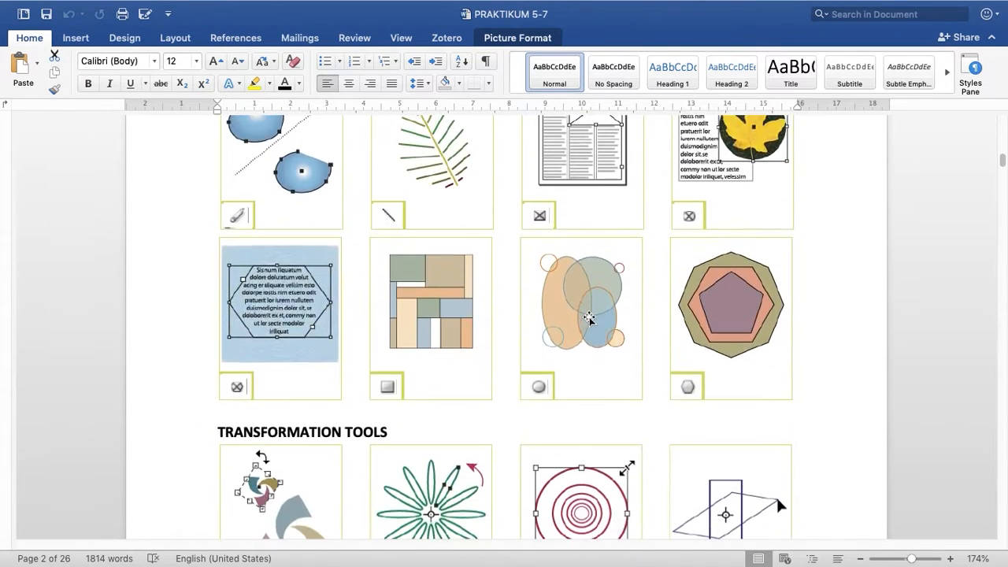
{"action": "scroll", "coordinate": [588, 317], "scroll_direction": "down", "scroll_amount": 10}
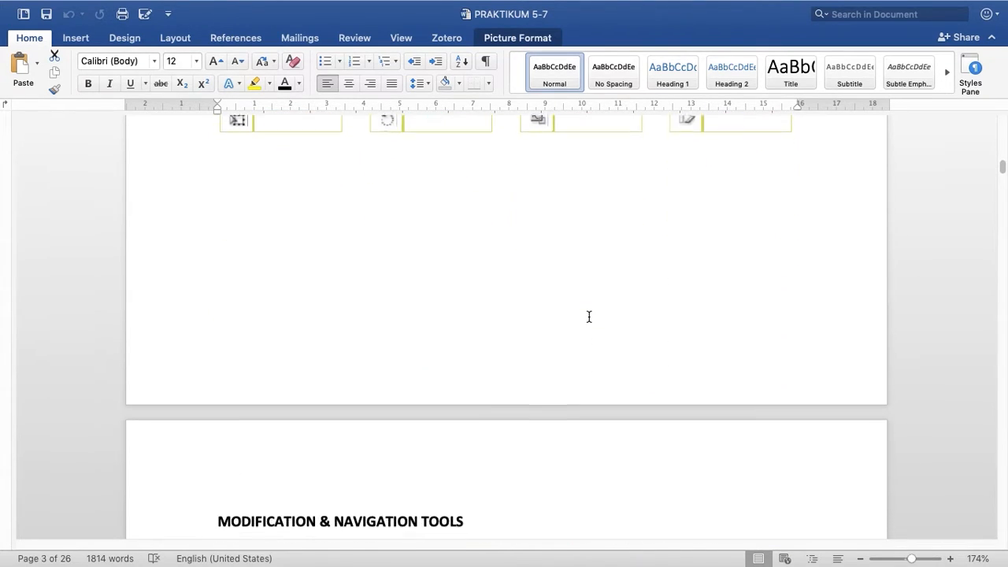
{"action": "scroll", "coordinate": [588, 317], "scroll_direction": "down", "scroll_amount": 10}
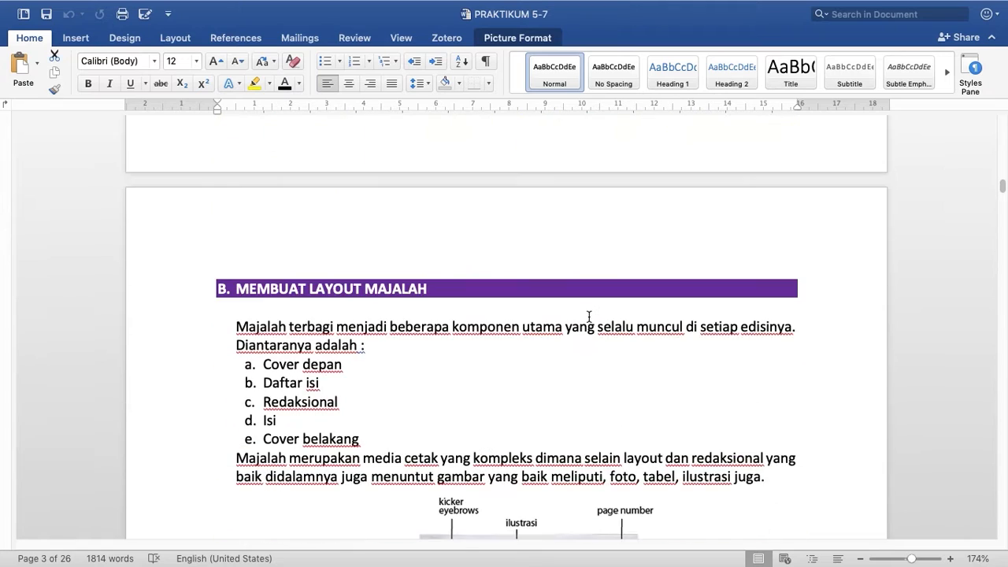
{"action": "scroll", "coordinate": [590, 318], "scroll_direction": "up", "scroll_amount": 2}
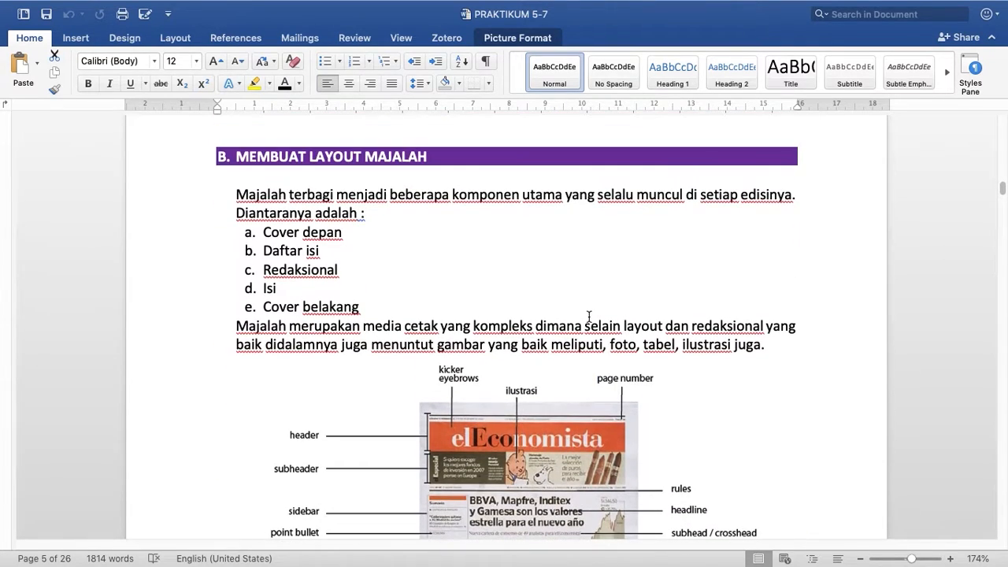
{"action": "key", "text": "ctrl+Left"}
{"action": "key", "text": "ctrl+Left"}
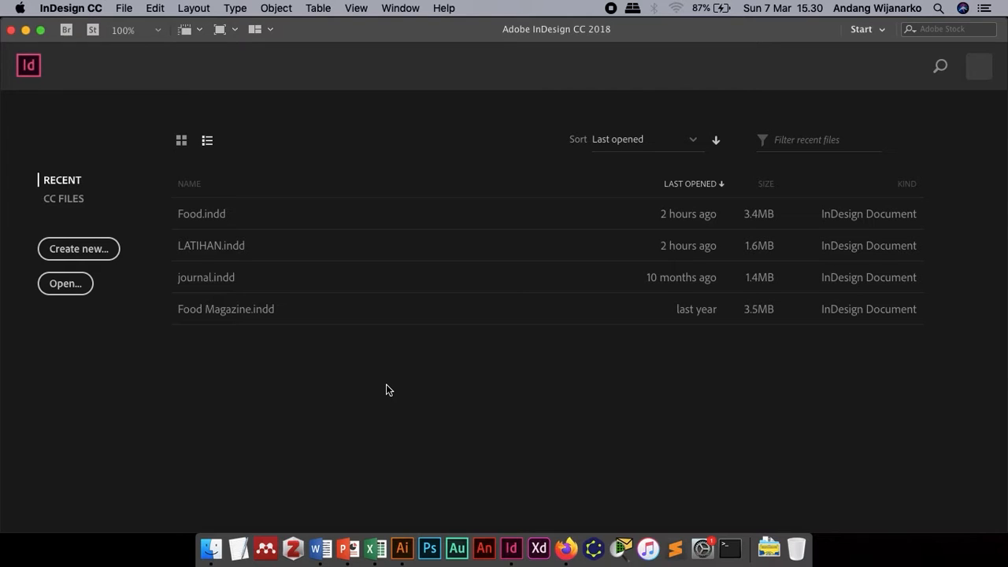
{"action": "left_click", "coordinate": [125, 8]}
{"action": "mouse_move", "coordinate": [136, 28]}
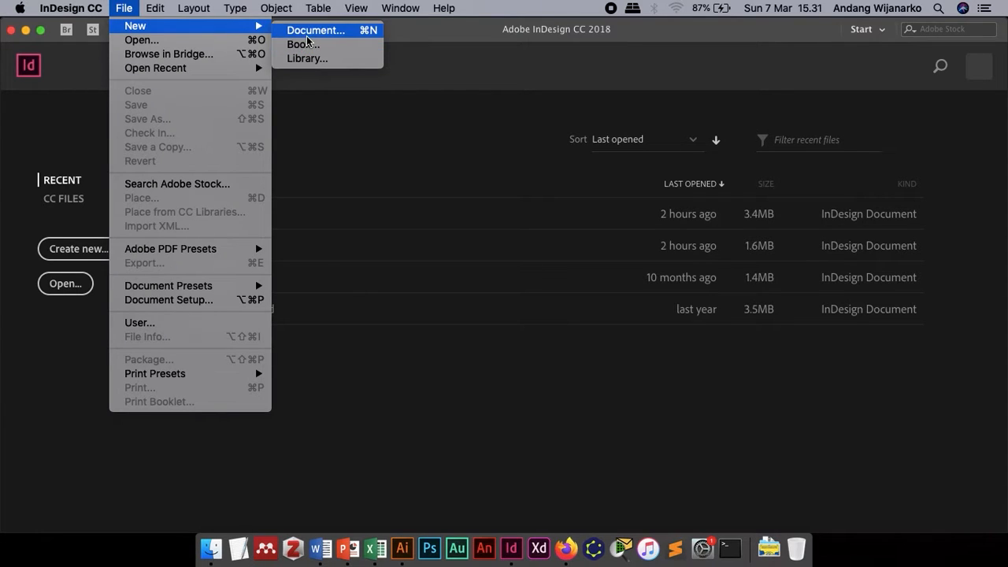
{"action": "left_click", "coordinate": [34, 138]}
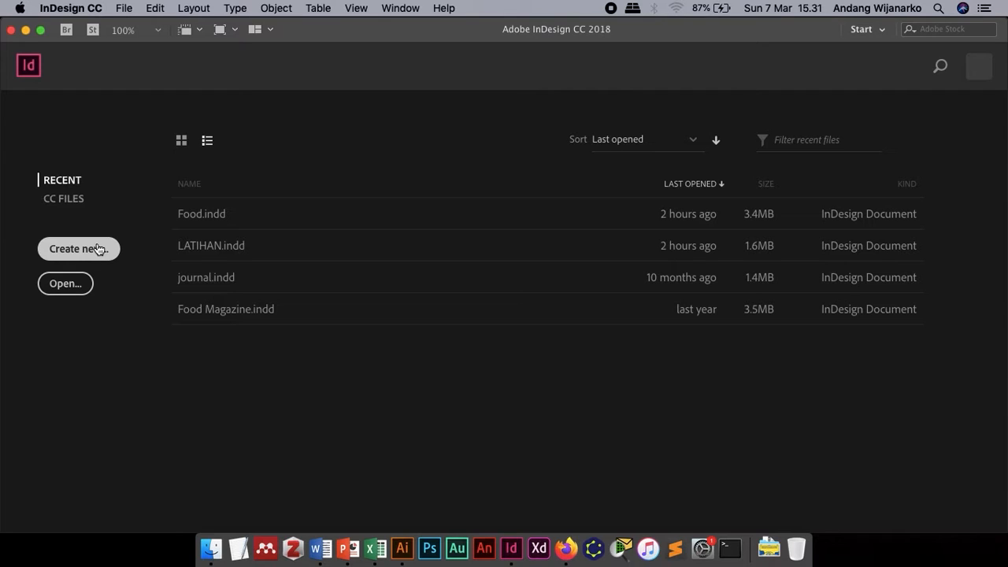
{"action": "left_click", "coordinate": [250, 225]}
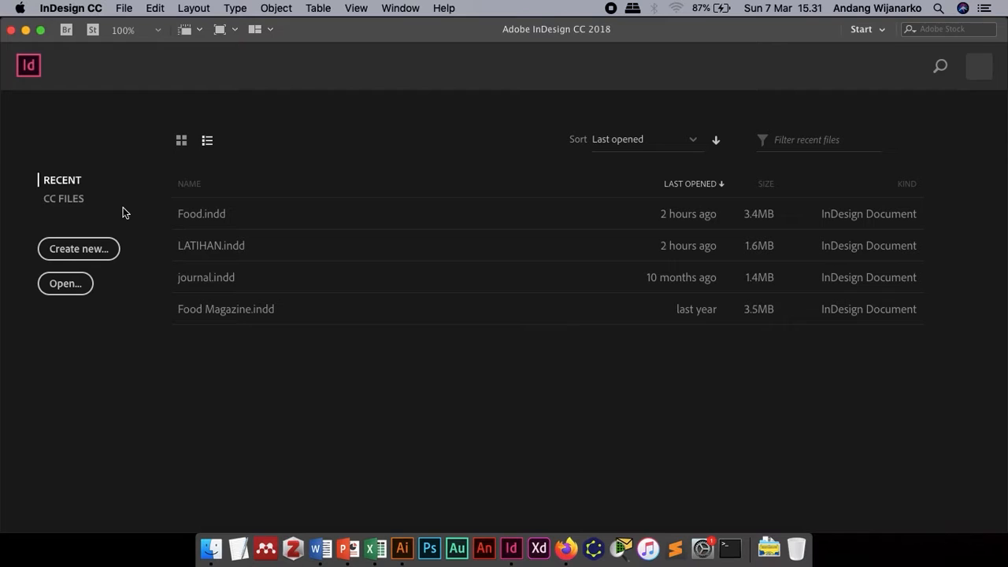
{"action": "left_click", "coordinate": [124, 9]}
{"action": "mouse_move", "coordinate": [134, 26]}
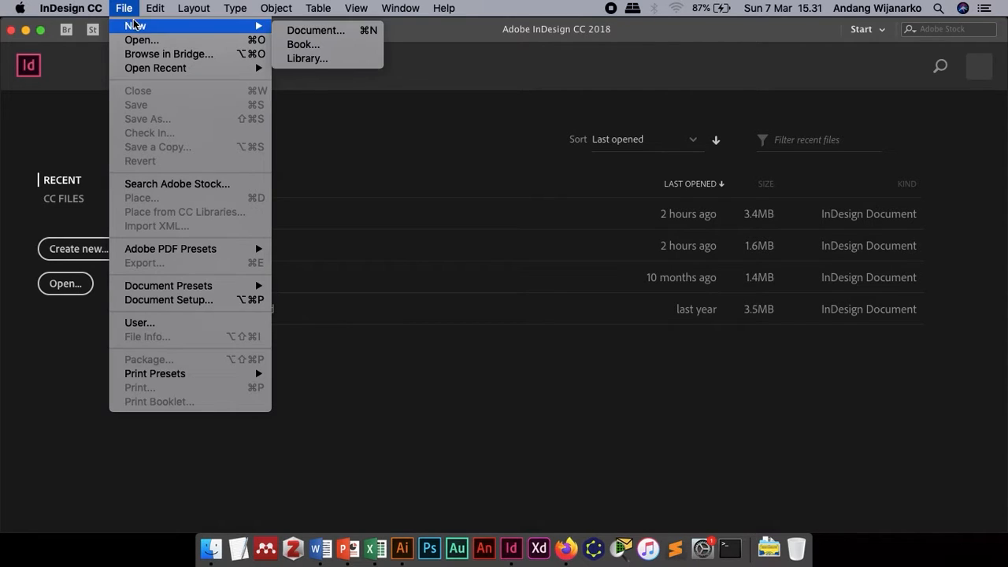
{"action": "left_click", "coordinate": [60, 147]}
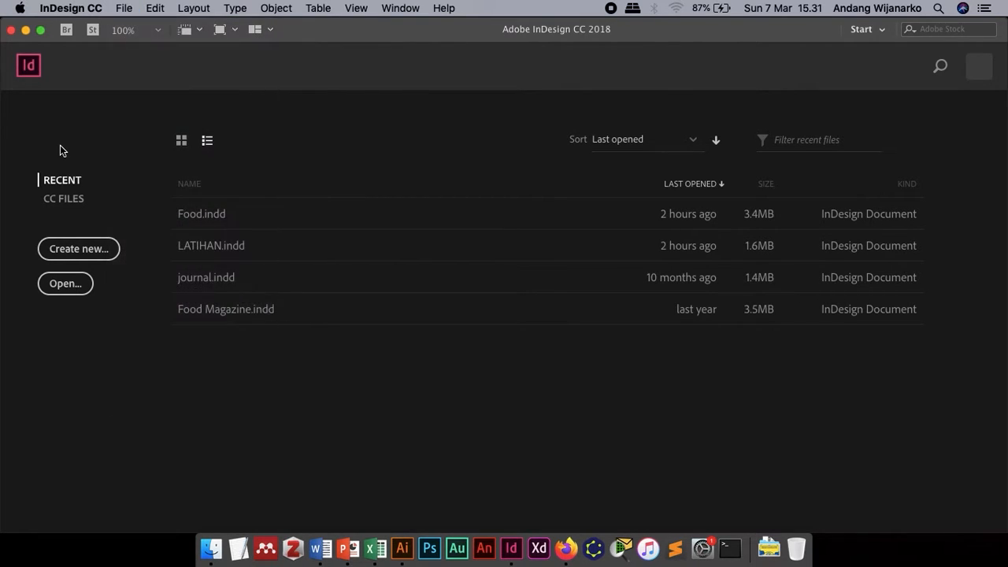
Step: Start a new document, browse the preset categories including Web and Mobile, and choose the Print category with the A4 preset
{"action": "left_click", "coordinate": [78, 249]}
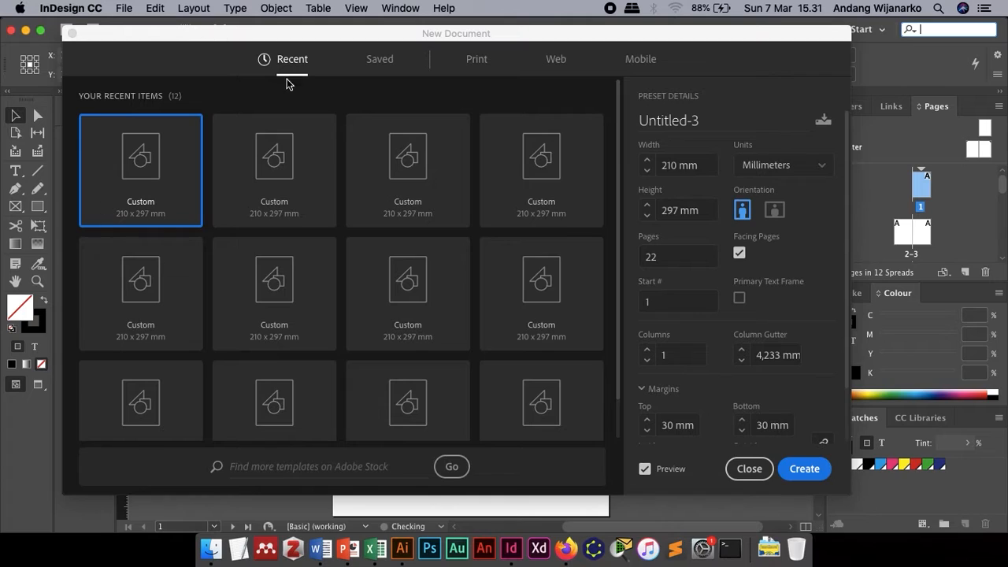
{"action": "left_click", "coordinate": [381, 69]}
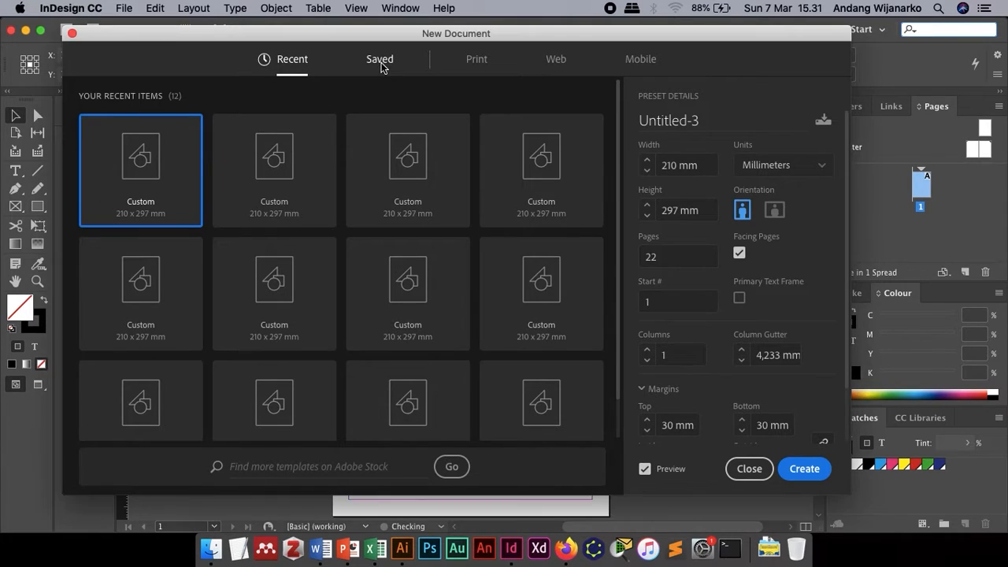
{"action": "left_click", "coordinate": [478, 69]}
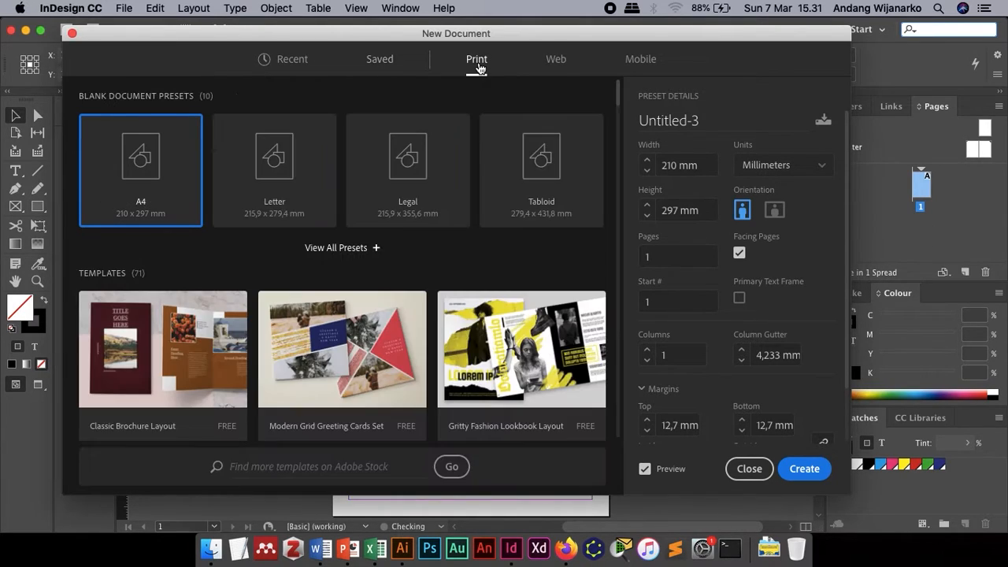
{"action": "left_click", "coordinate": [556, 63]}
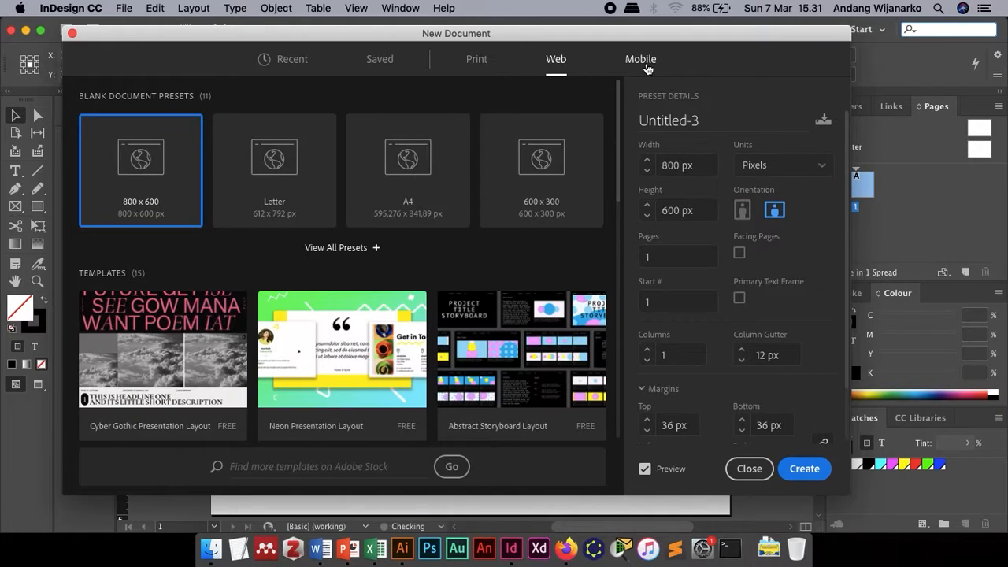
{"action": "left_click", "coordinate": [646, 68]}
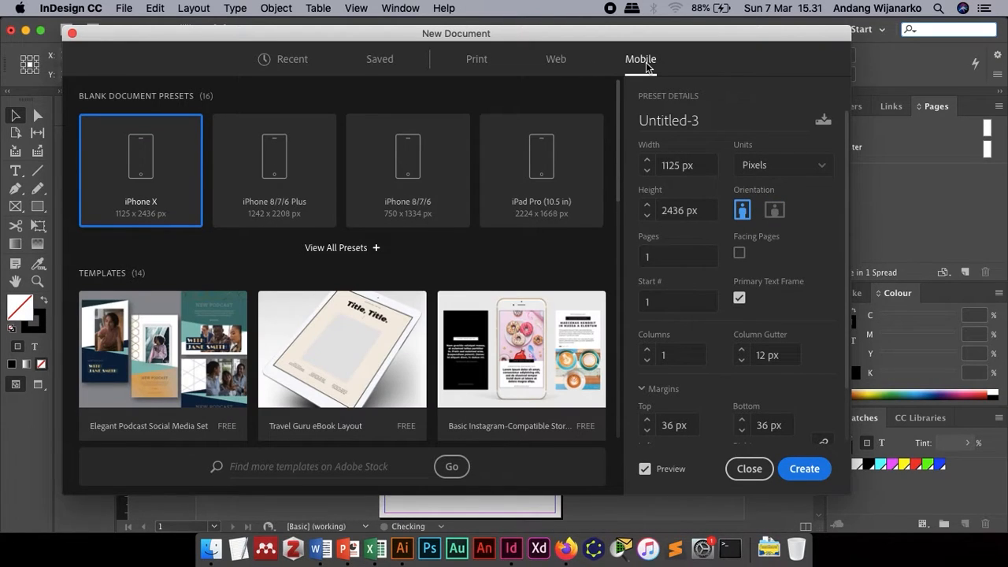
{"action": "left_click", "coordinate": [478, 63]}
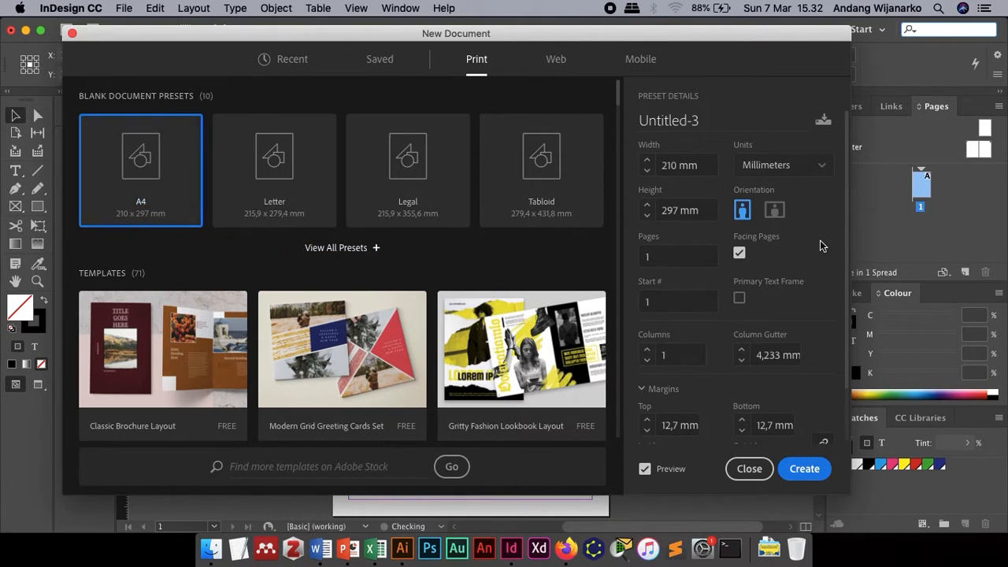
{"action": "left_click", "coordinate": [693, 164]}
{"action": "left_click", "coordinate": [686, 210]}
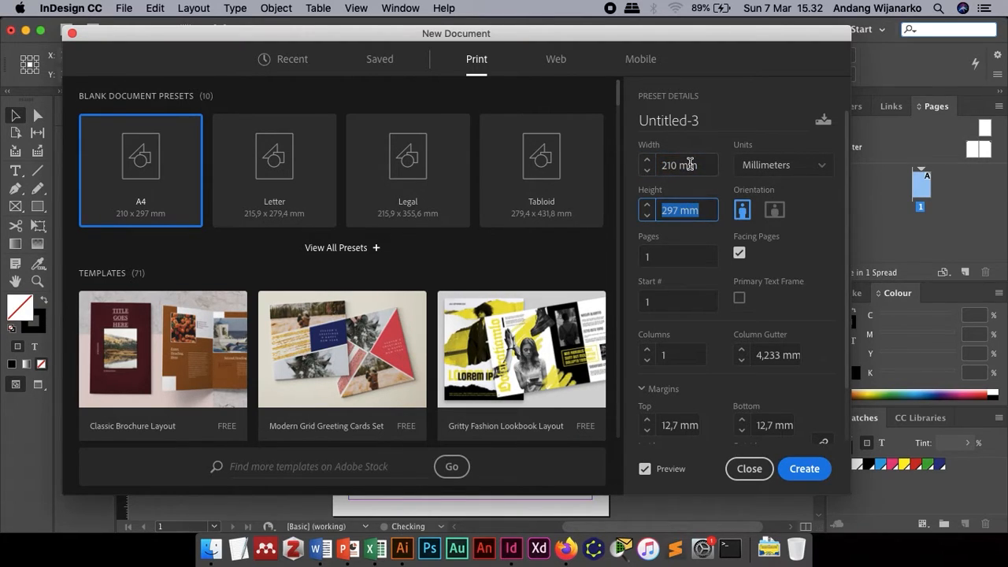
{"action": "left_click", "coordinate": [690, 163]}
{"action": "left_click", "coordinate": [693, 208]}
{"action": "left_click", "coordinate": [690, 167]}
{"action": "left_click", "coordinate": [691, 208]}
{"action": "left_click", "coordinate": [689, 165]}
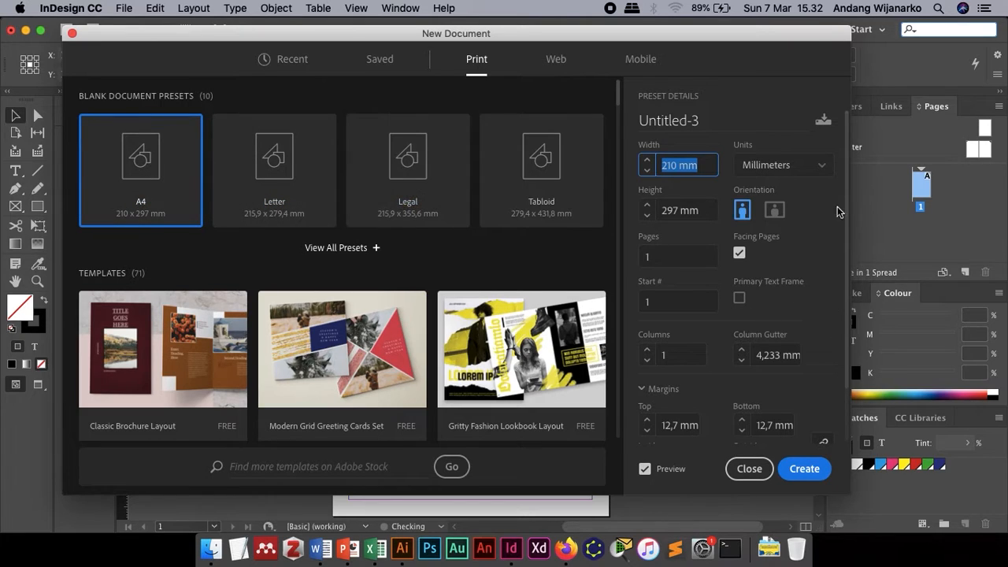
Step: Set the new document's measurement units to Centimeters and look over the page, column and margin settings
{"action": "left_click", "coordinate": [797, 166]}
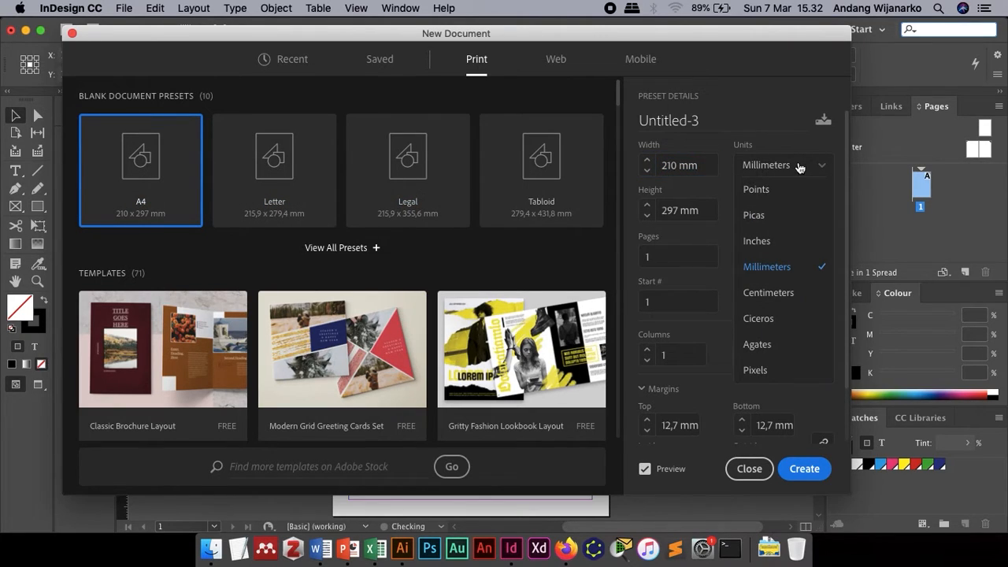
{"action": "left_click", "coordinate": [793, 293]}
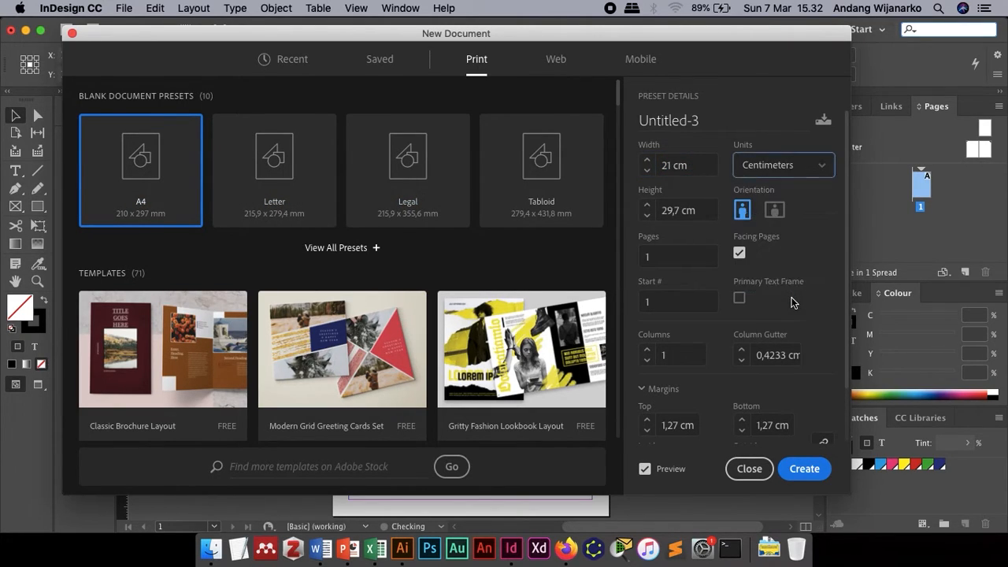
{"action": "left_click", "coordinate": [684, 257]}
{"action": "left_click", "coordinate": [681, 300]}
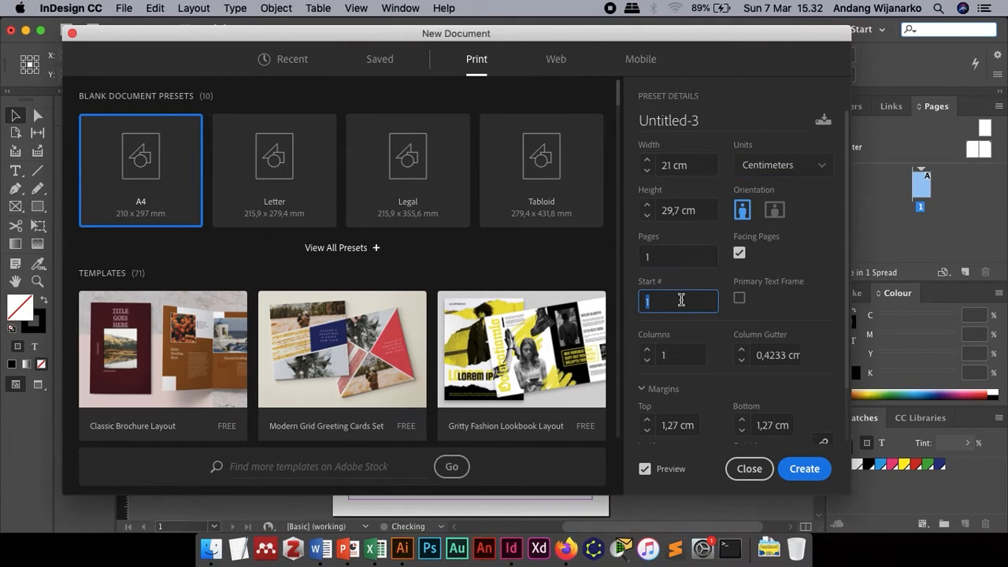
{"action": "scroll", "coordinate": [677, 358], "scroll_direction": "down", "scroll_amount": 3}
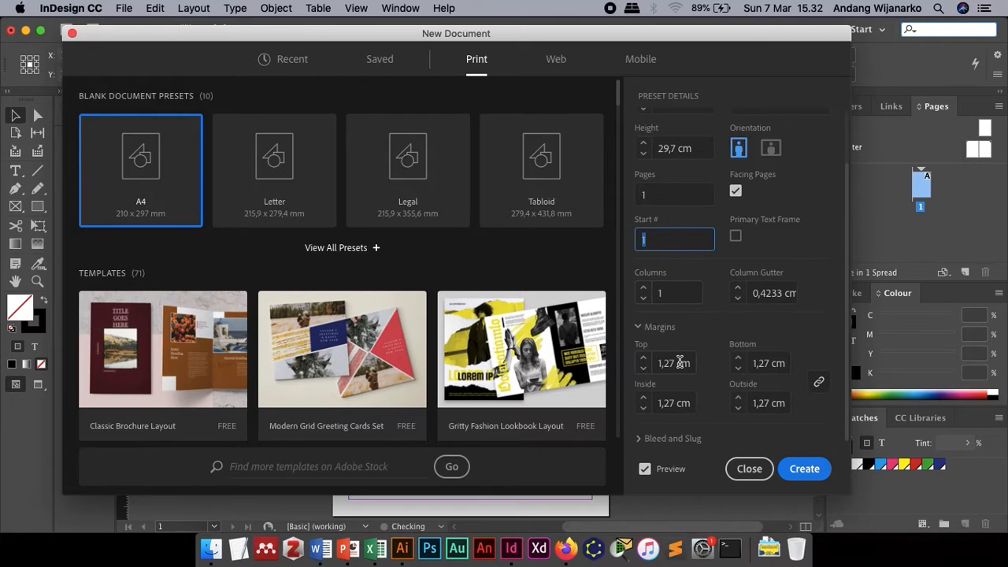
{"action": "scroll", "coordinate": [680, 360], "scroll_direction": "up", "scroll_amount": 3}
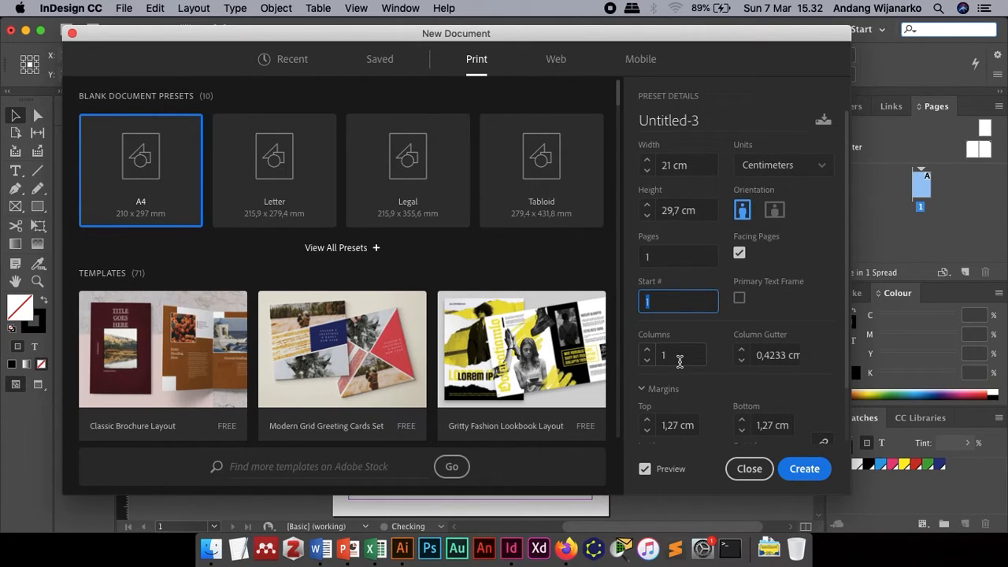
Step: Set the new document's number of pages to 22
{"action": "left_click", "coordinate": [670, 252]}
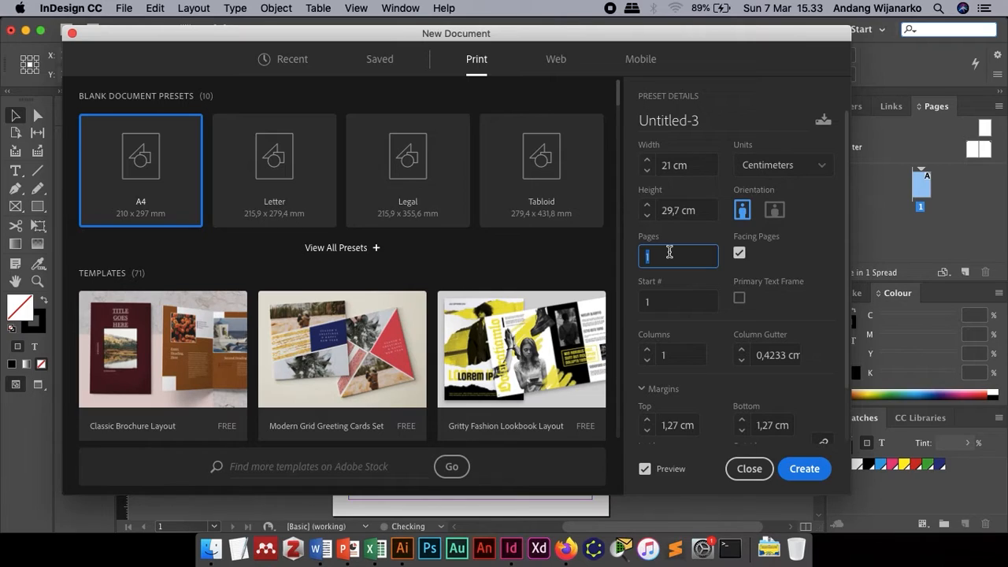
{"action": "type", "text": "22"}
{"action": "left_click", "coordinate": [673, 300]}
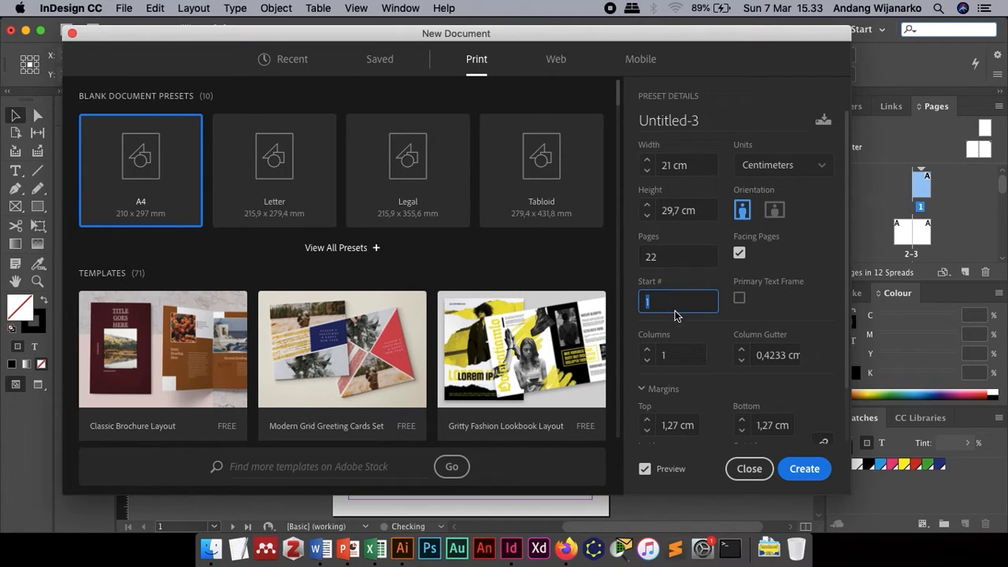
{"action": "scroll", "coordinate": [691, 347], "scroll_direction": "down", "scroll_amount": 3}
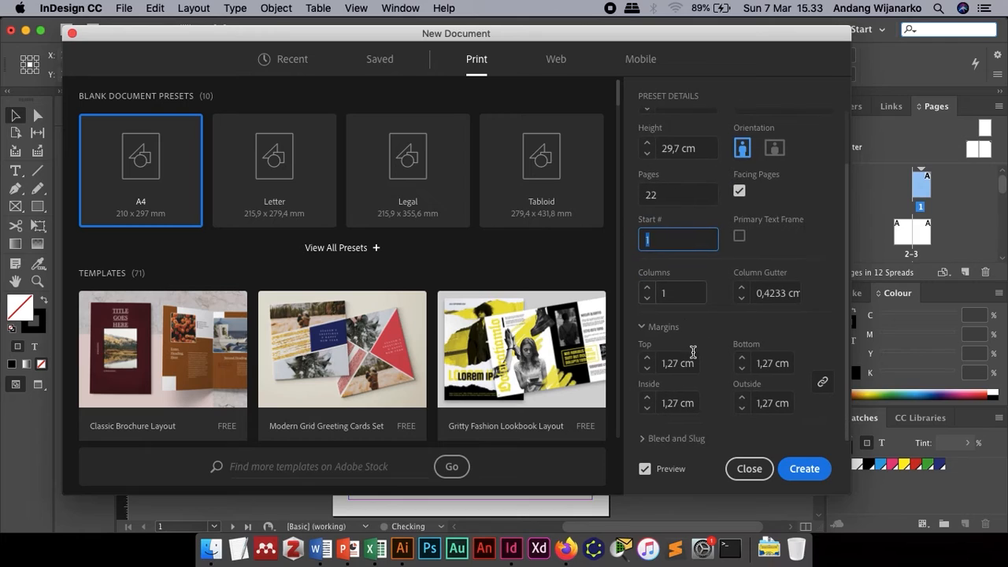
Step: Set all four margins of the new document to 3 cm and the number of columns to 14
{"action": "left_click", "coordinate": [681, 296]}
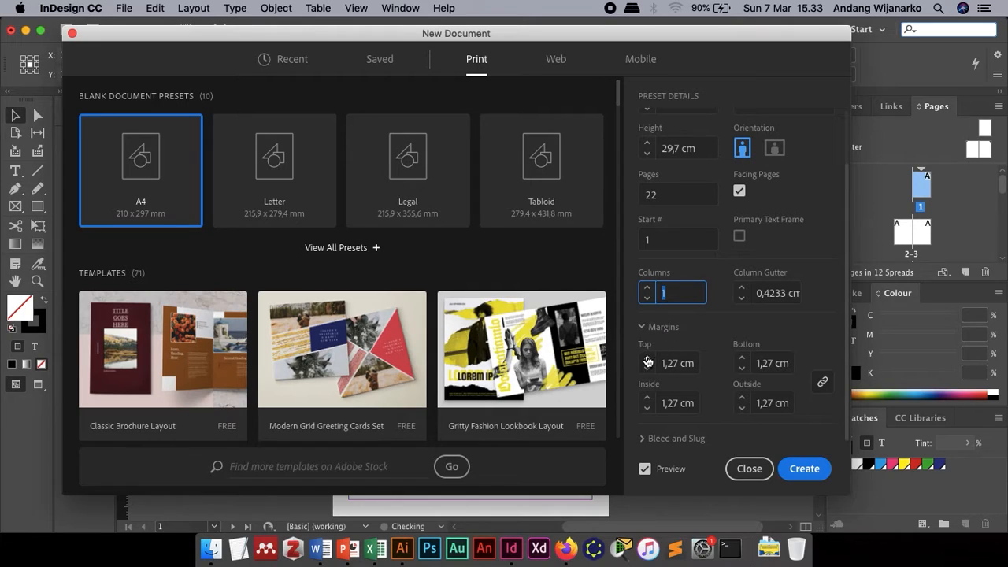
{"action": "left_click_drag", "start_coordinate": [646, 358], "coordinate": [647, 359]}
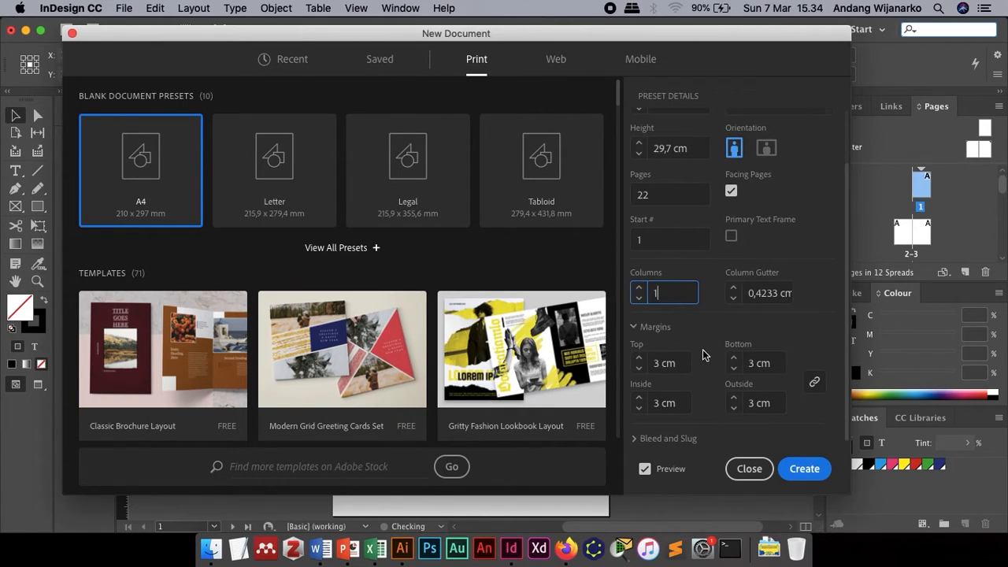
{"action": "scroll", "coordinate": [703, 349], "scroll_direction": "up", "scroll_amount": 2}
{"action": "type", "text": "2"}
{"action": "key", "text": "BackSpace"}
{"action": "type", "text": "4"}
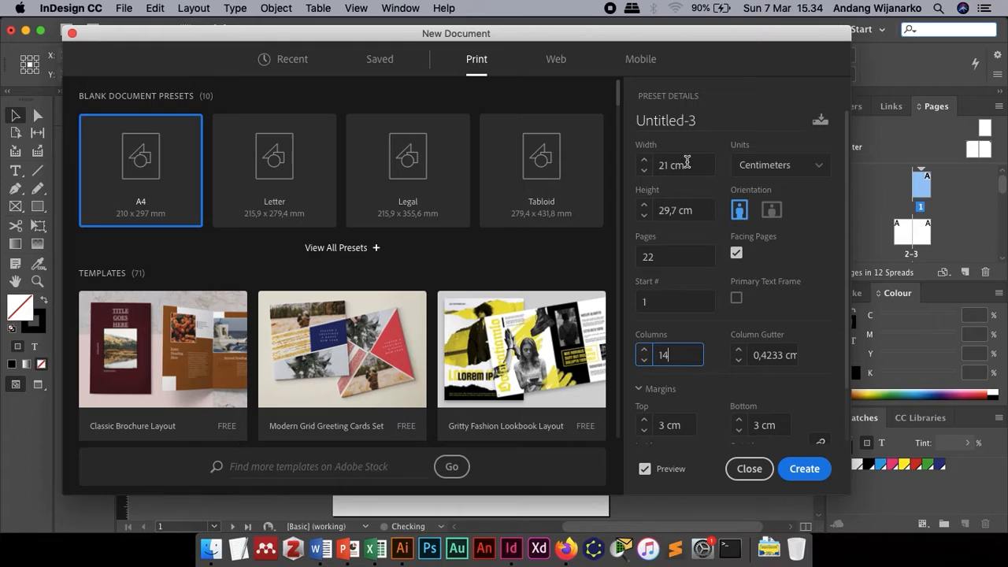
Step: Name the document "Majalah Kesehatan" and create it with the chosen settings
{"action": "left_click", "coordinate": [715, 119]}
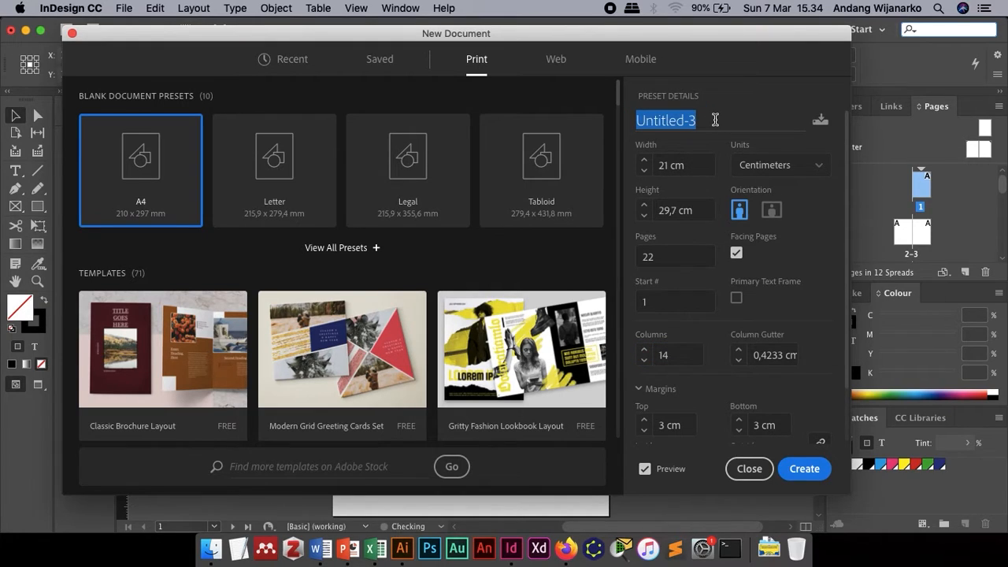
{"action": "type", "text": "Majalah "}
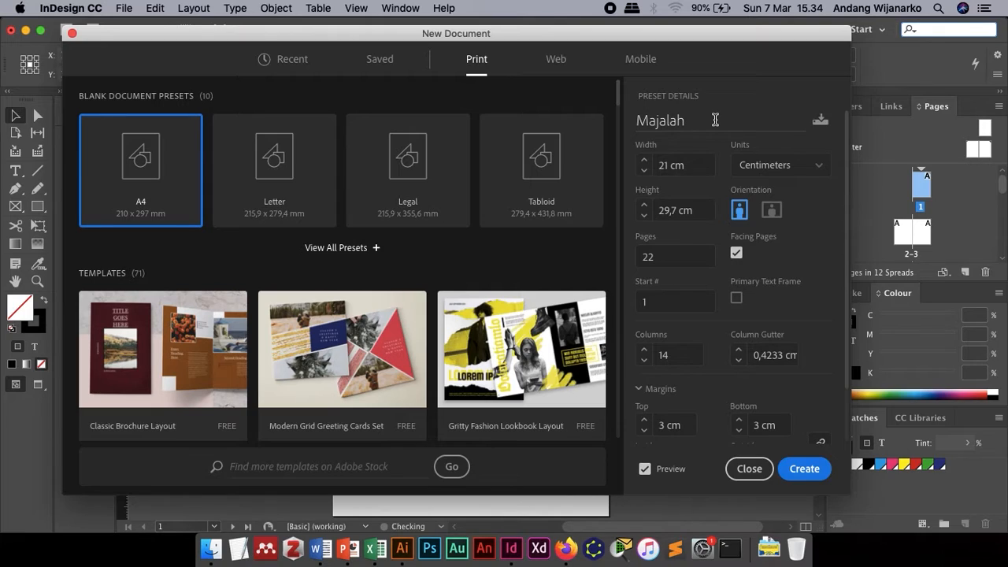
{"action": "type", "text": "KEsehatan"}
{"action": "triple_click", "coordinate": [705, 122]}
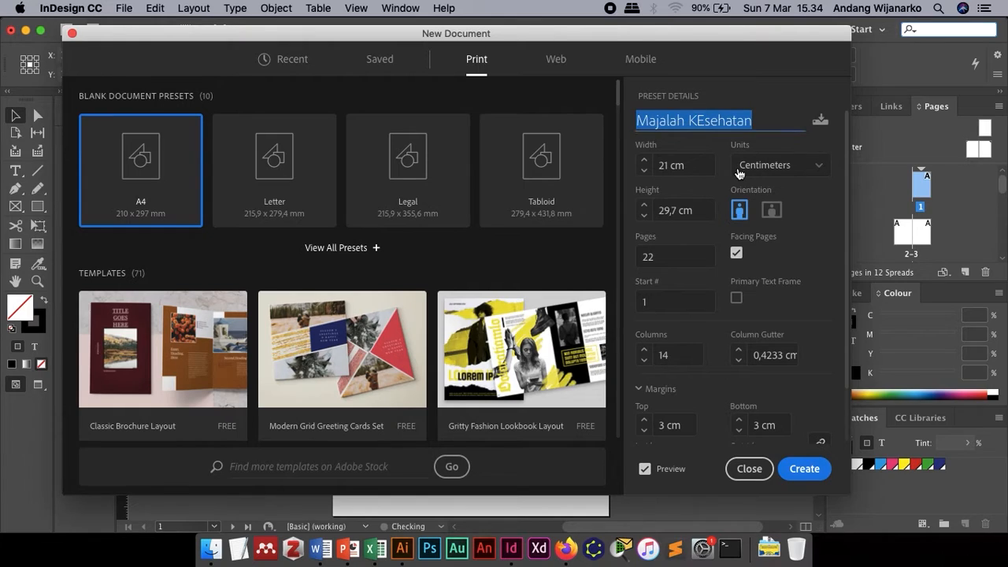
{"action": "left_click", "coordinate": [699, 118]}
{"action": "key", "text": "BackSpace"}
{"action": "type", "text": "e"}
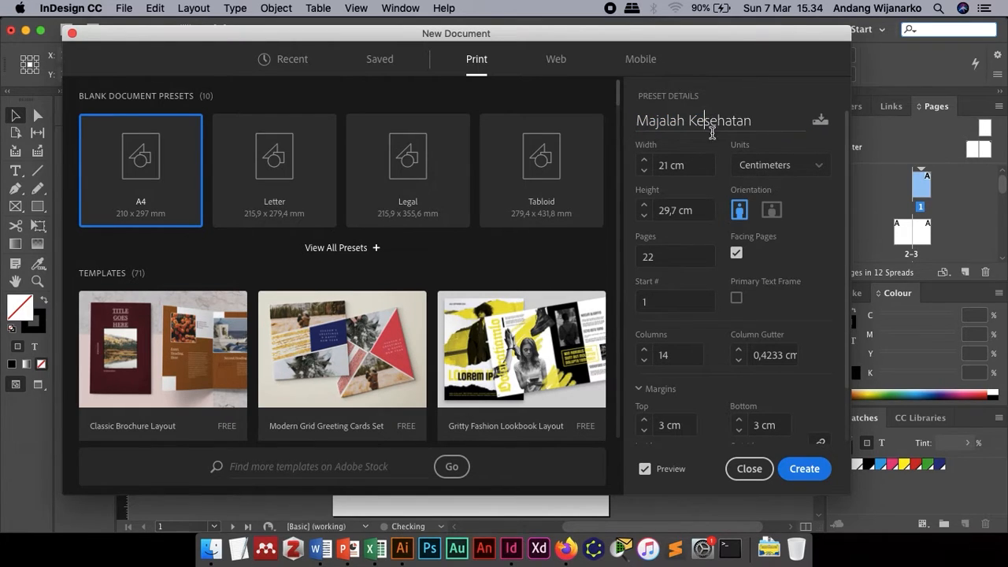
{"action": "left_click", "coordinate": [805, 469]}
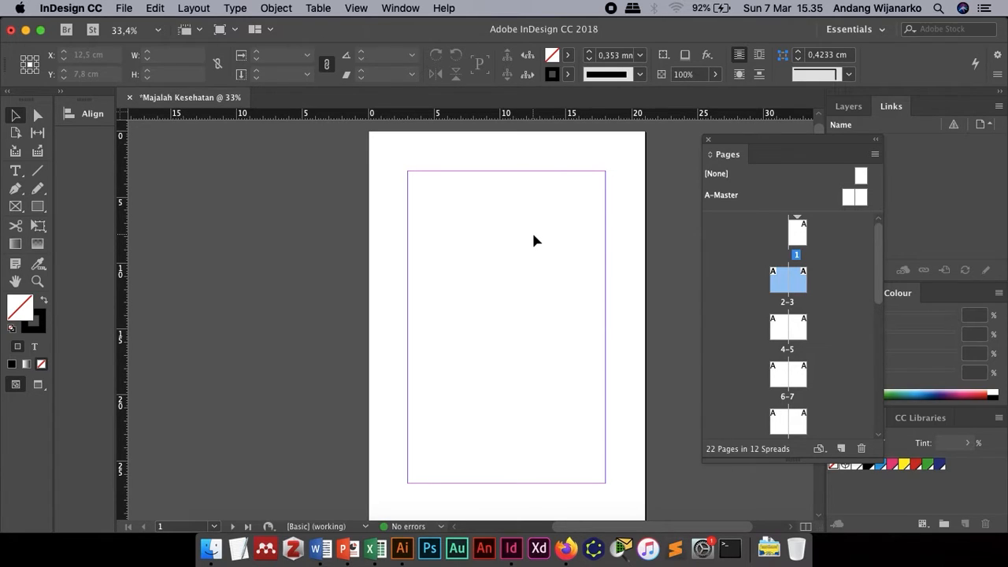
Step: Select page 1 and load the image CONTOH COVER MAJALAH-02.jpg from the PENGEMBANGAN folder for placing
{"action": "left_click", "coordinate": [798, 234]}
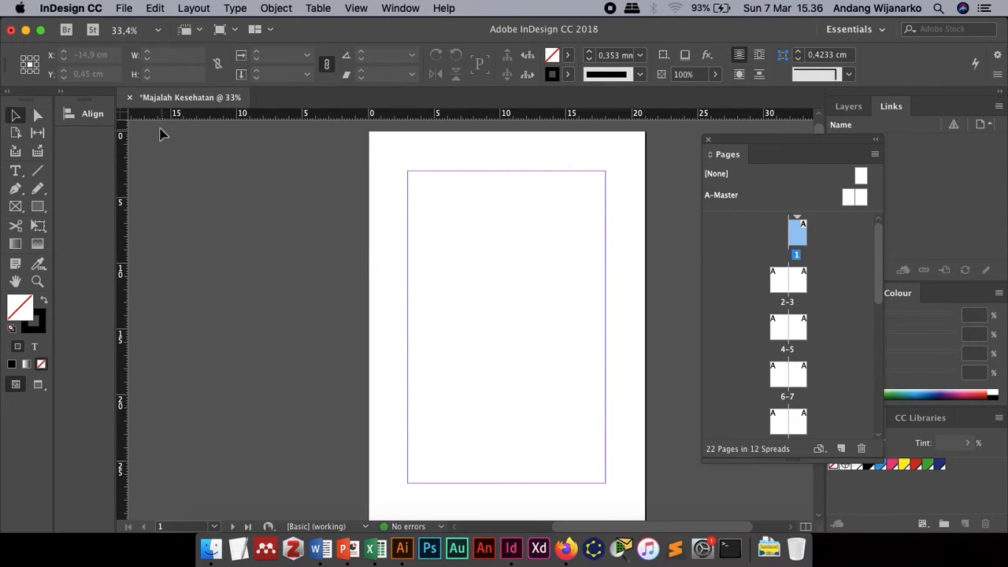
{"action": "left_click", "coordinate": [128, 10]}
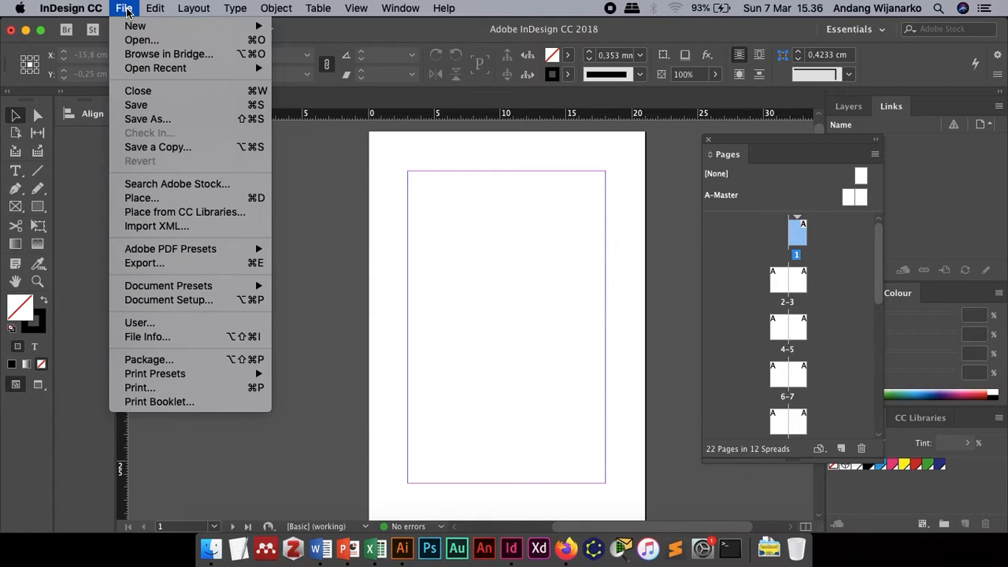
{"action": "left_click", "coordinate": [169, 203]}
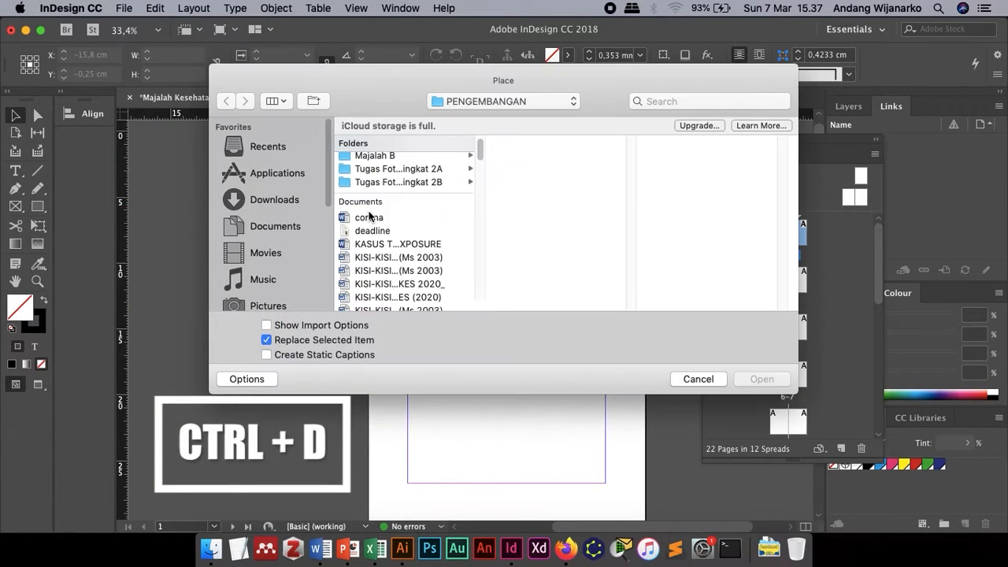
{"action": "scroll", "coordinate": [370, 216], "scroll_direction": "down", "scroll_amount": 15}
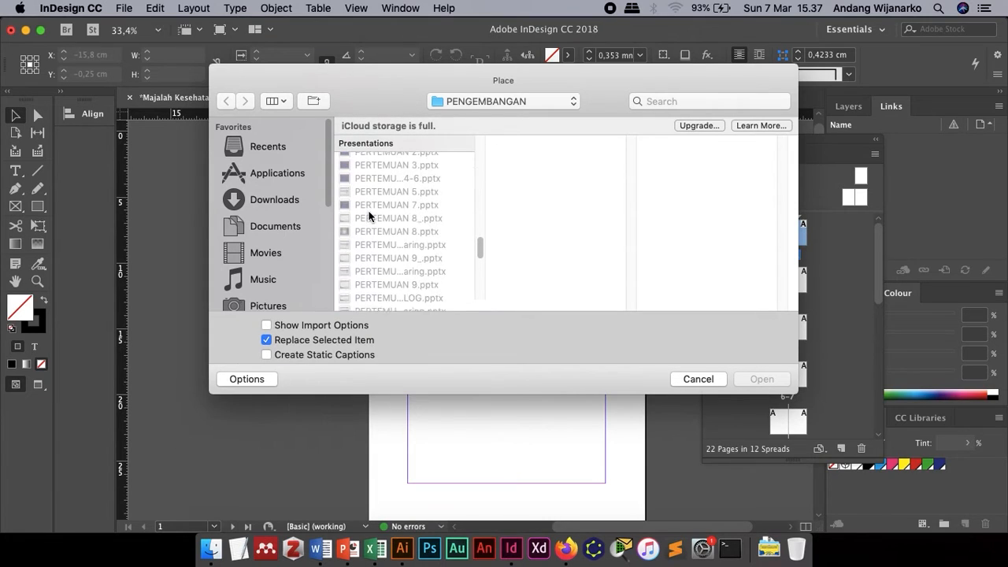
{"action": "scroll", "coordinate": [369, 216], "scroll_direction": "up", "scroll_amount": 5}
{"action": "scroll", "coordinate": [370, 216], "scroll_direction": "down", "scroll_amount": 4}
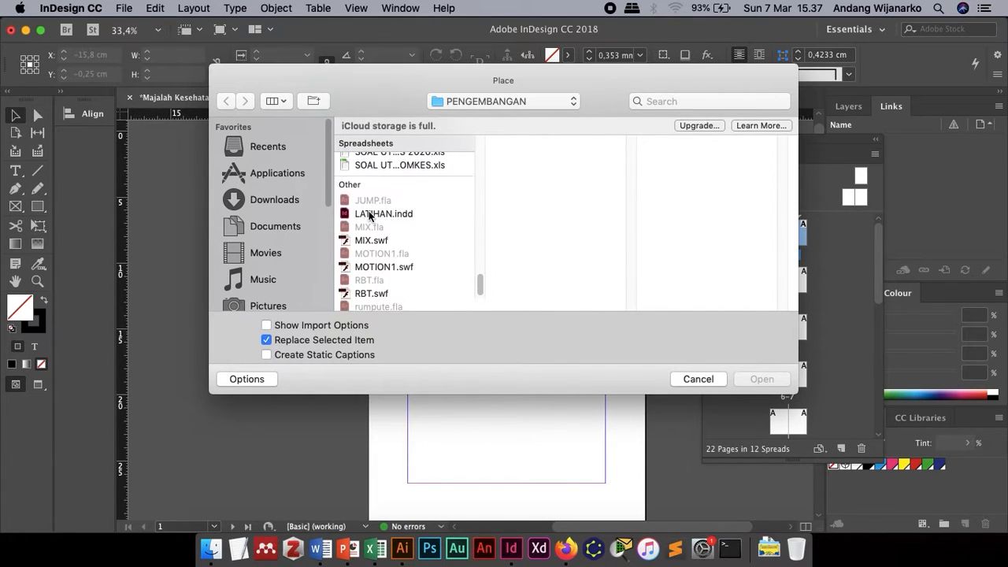
{"action": "scroll", "coordinate": [370, 216], "scroll_direction": "up", "scroll_amount": 10}
{"action": "scroll", "coordinate": [369, 216], "scroll_direction": "up", "scroll_amount": 10}
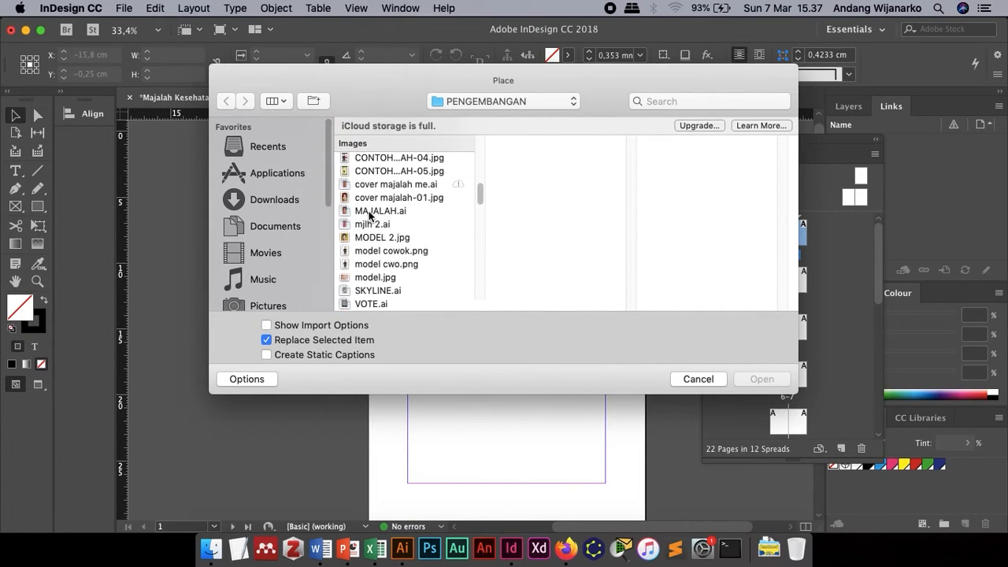
{"action": "scroll", "coordinate": [369, 216], "scroll_direction": "down", "scroll_amount": 2}
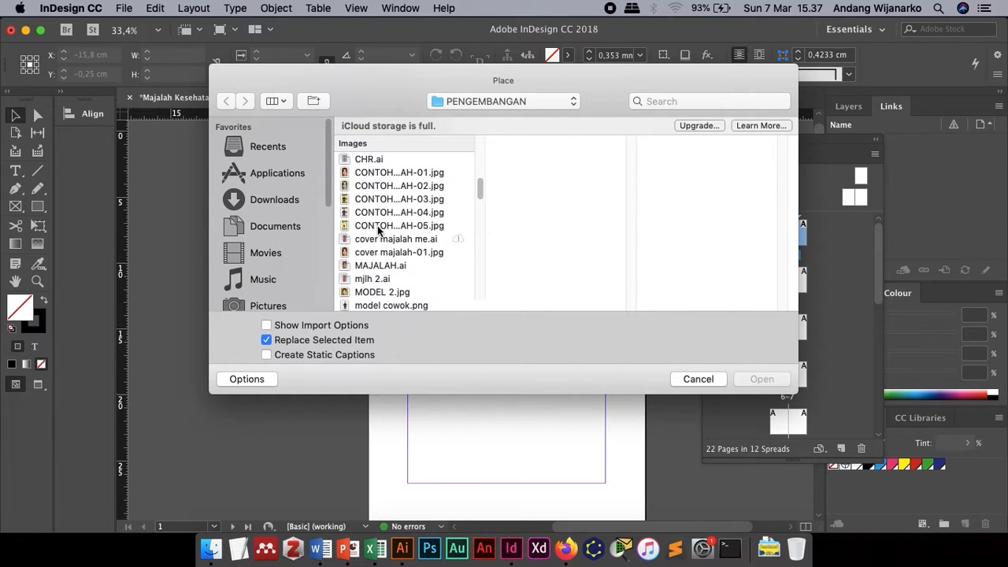
{"action": "left_click", "coordinate": [381, 226]}
{"action": "left_click", "coordinate": [406, 187]}
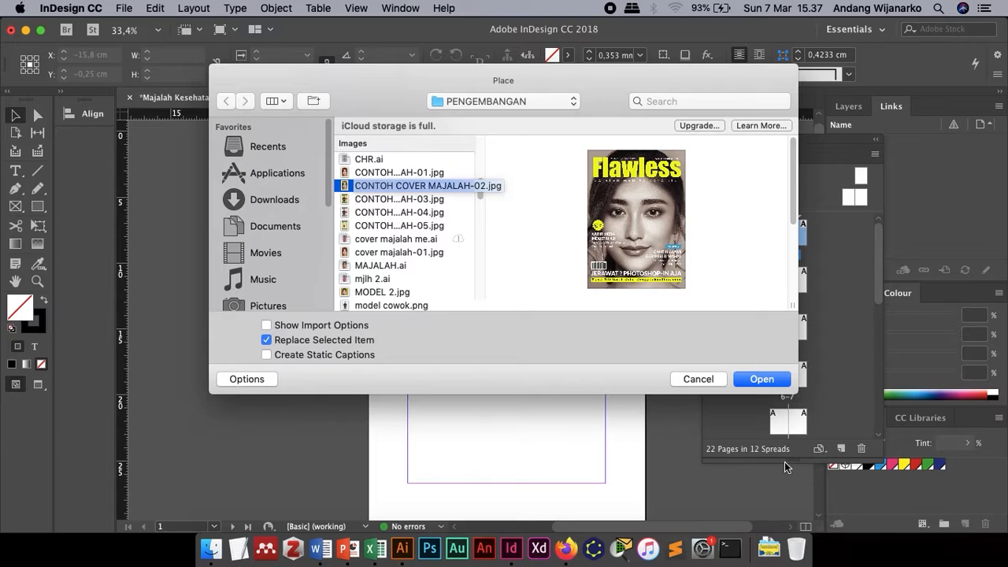
{"action": "left_click", "coordinate": [754, 383]}
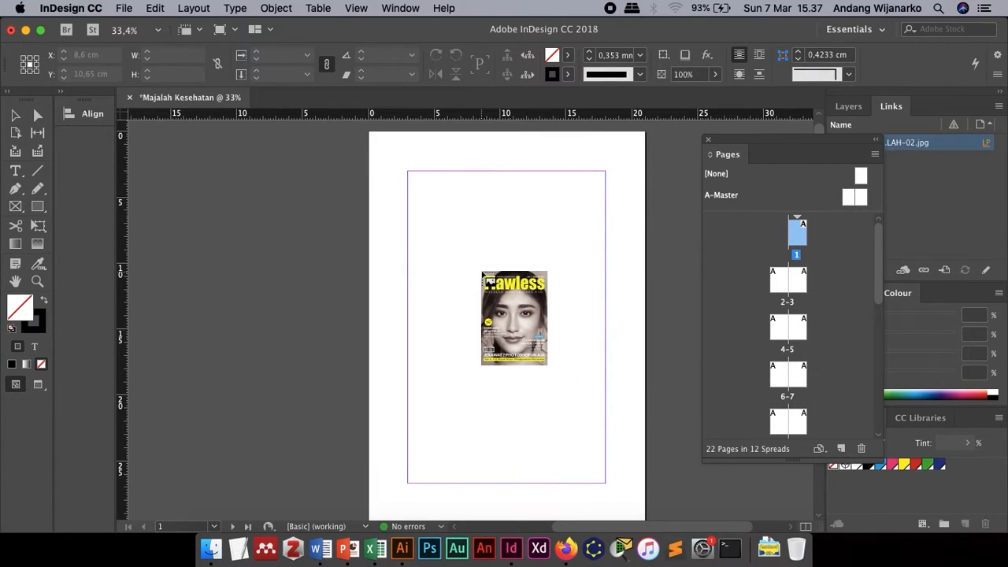
Step: Place the loaded cover image at full size from page 1's upper-left corner and check its fit down to the lower edge
{"action": "mouse_move", "coordinate": [489, 280]}
{"action": "left_mouse_down"}
{"action": "mouse_move", "coordinate": [480, 271]}
{"action": "mouse_move", "coordinate": [426, 280]}
{"action": "mouse_move", "coordinate": [475, 274]}
{"action": "left_mouse_up"}
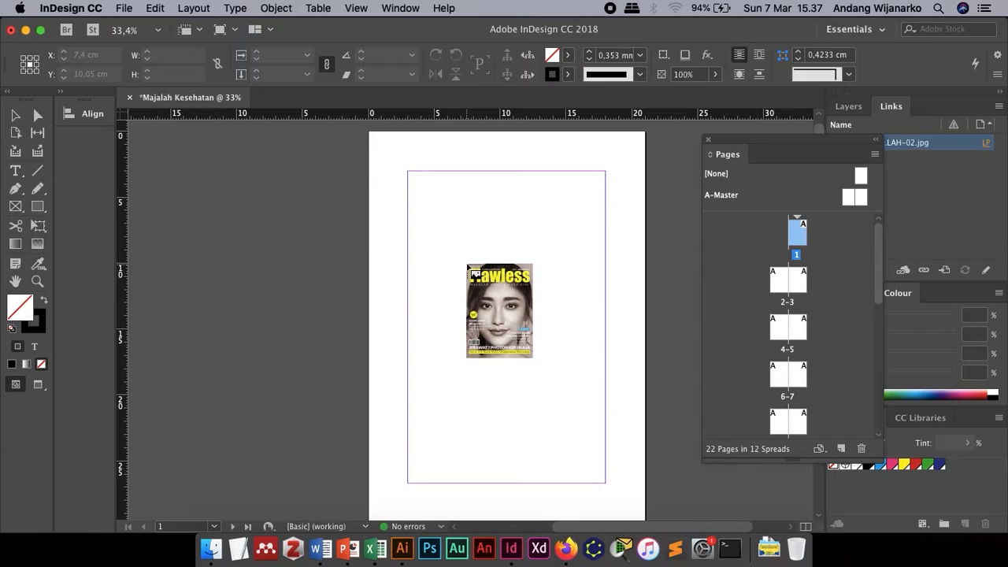
{"action": "left_click_drag", "start_coordinate": [475, 273], "coordinate": [371, 134]}
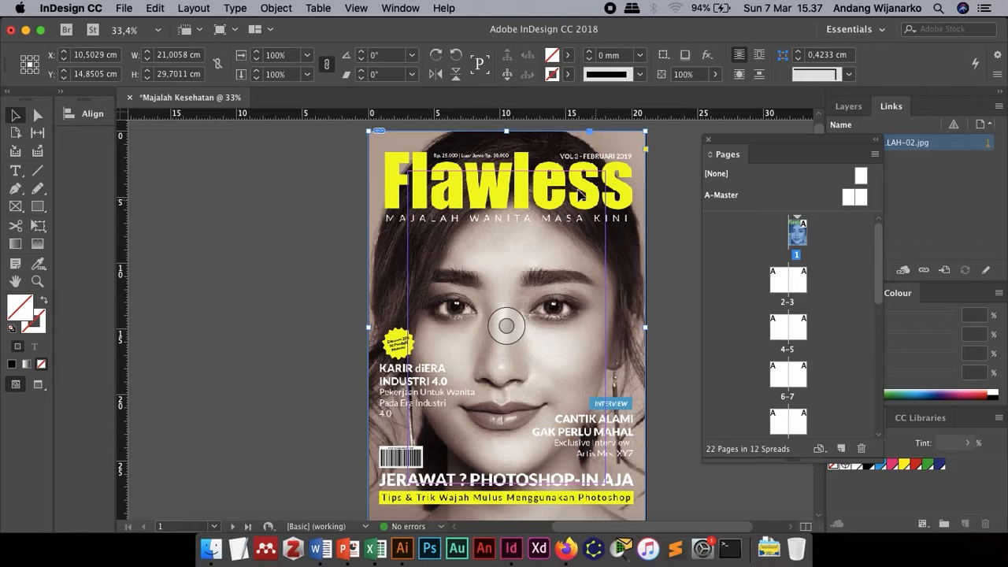
{"action": "left_click", "coordinate": [272, 277]}
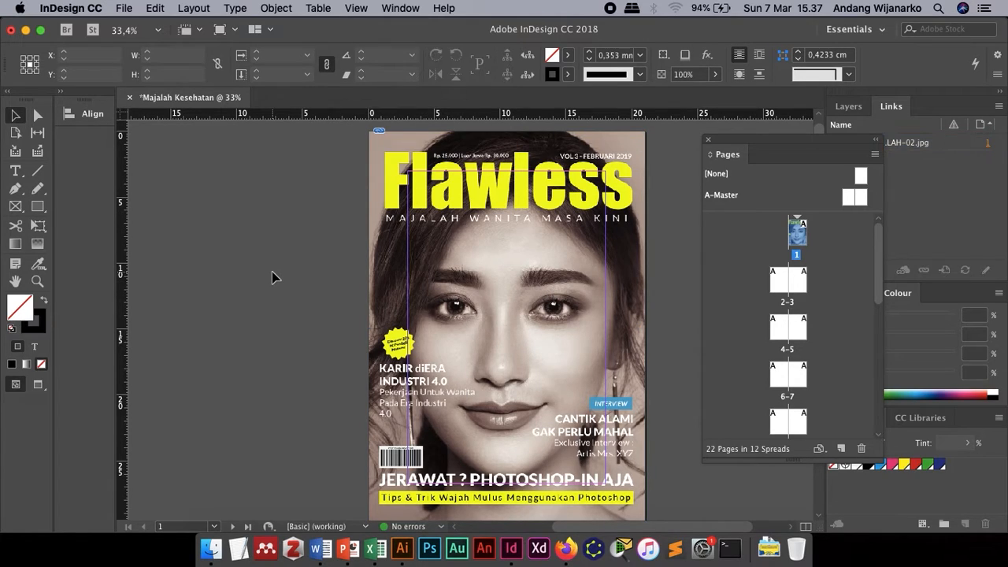
{"action": "scroll", "coordinate": [271, 278], "scroll_direction": "down", "scroll_amount": 4}
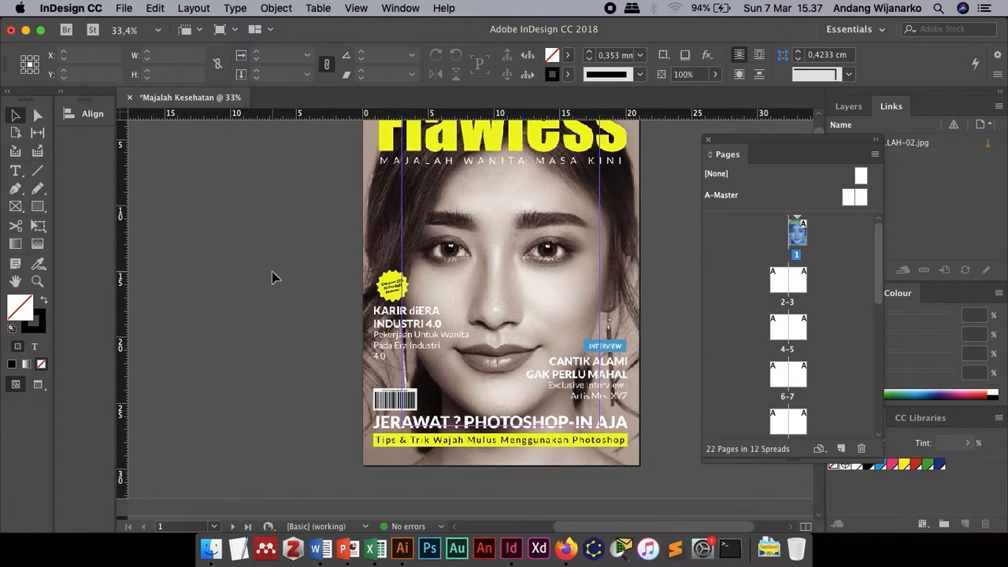
{"action": "scroll", "coordinate": [272, 277], "scroll_direction": "up", "scroll_amount": 4}
Step: Try reducing the cover image's frame from its upper-left corner to about 17.2 × 24.4 cm with the Selection tool, and undo it
{"action": "left_click", "coordinate": [461, 247]}
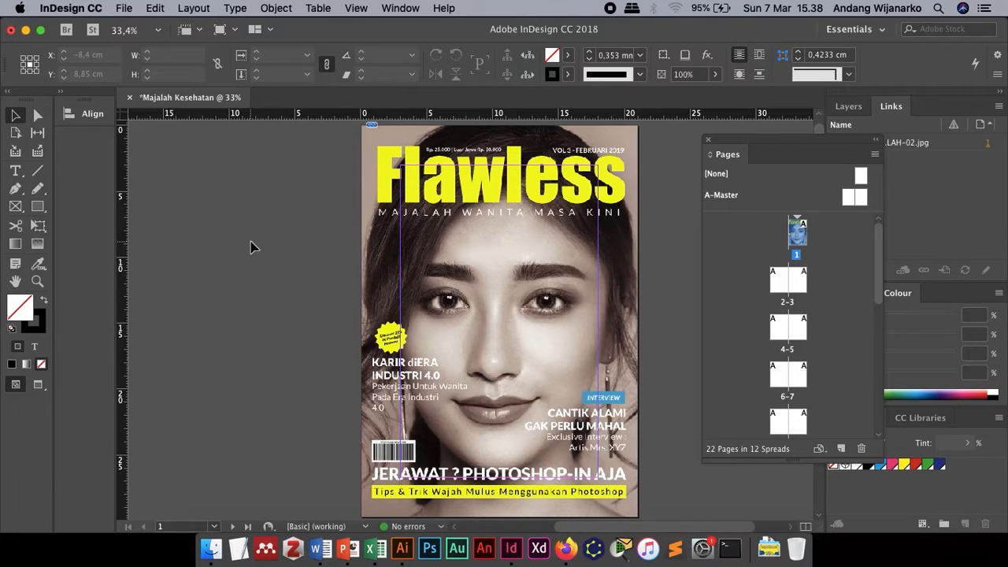
{"action": "left_click", "coordinate": [15, 117]}
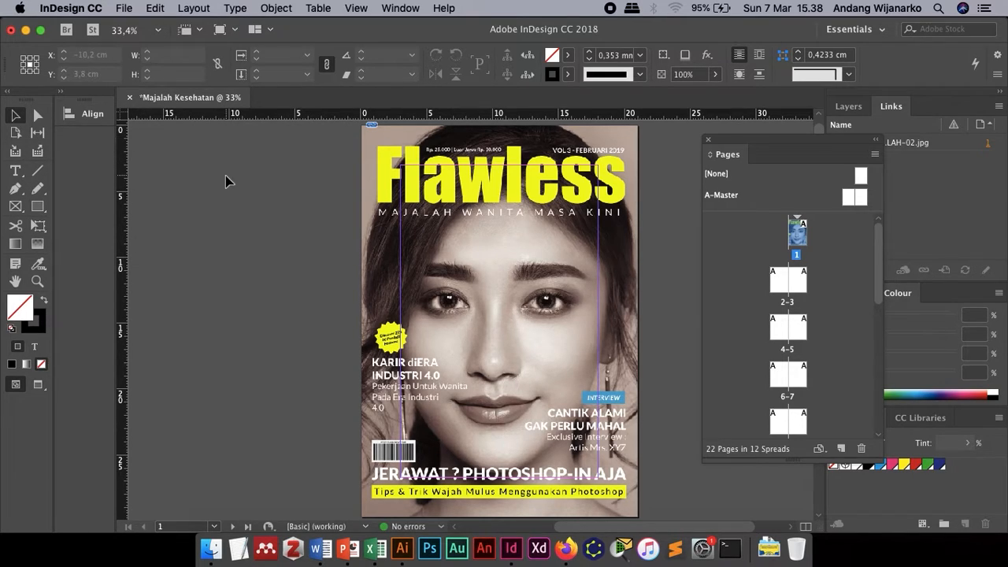
{"action": "left_click", "coordinate": [490, 295]}
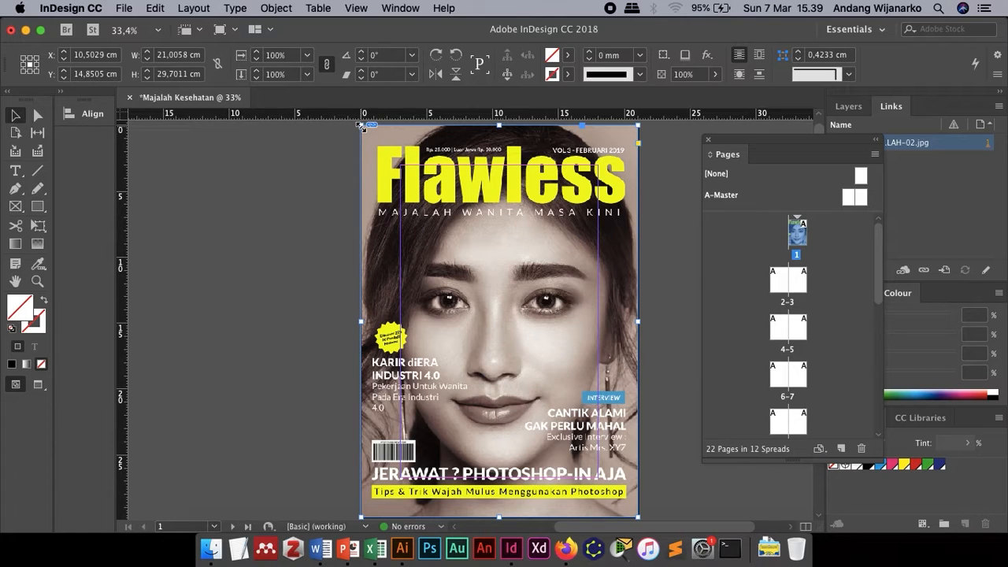
{"action": "left_click_drag", "start_coordinate": [362, 126], "coordinate": [411, 196]}
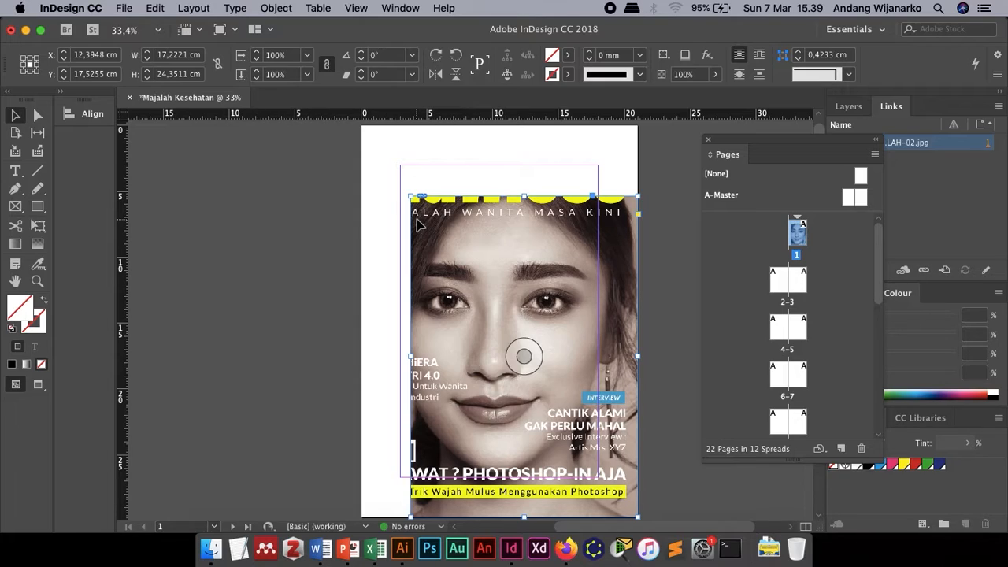
{"action": "key", "text": "super+z"}
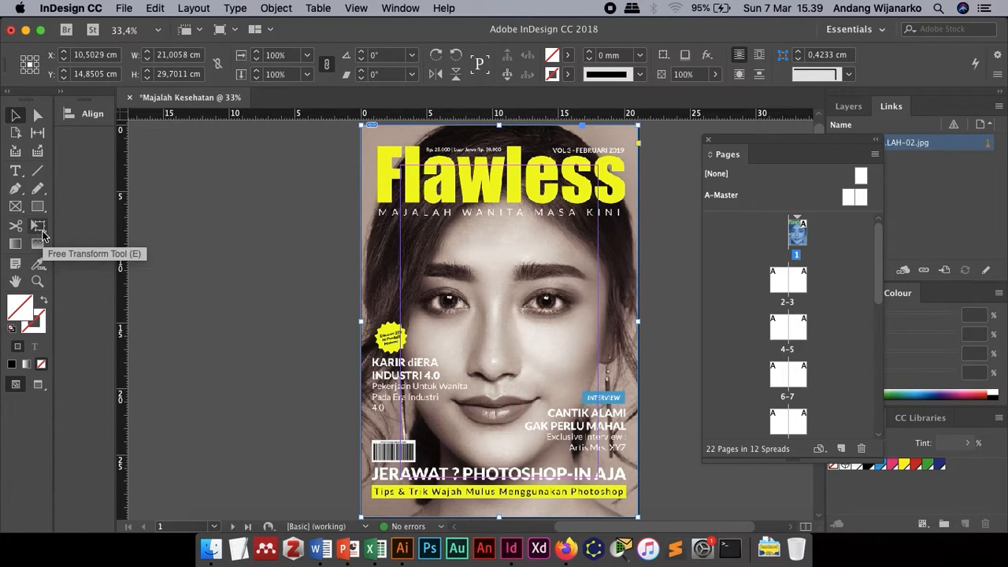
Step: Try scaling the cover image to about 20.9 × 29.6 cm from its upper-right corner with the Free Transform tool
{"action": "left_click", "coordinate": [43, 234]}
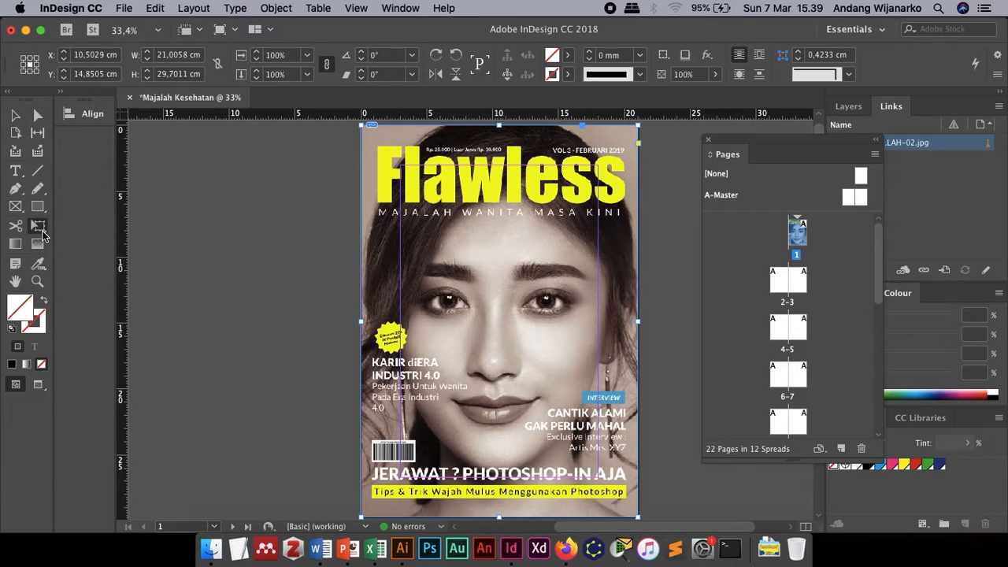
{"action": "left_click", "coordinate": [638, 128]}
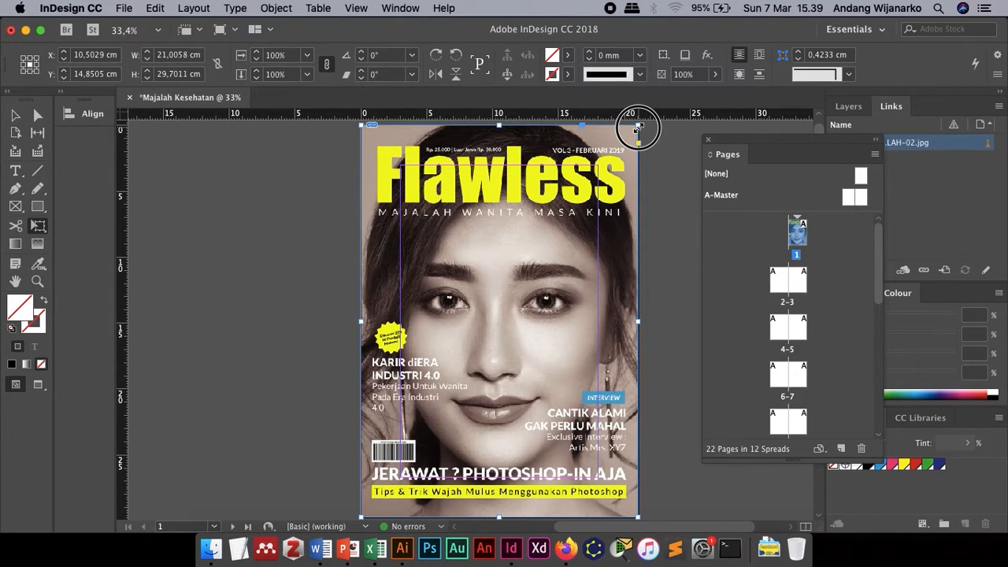
{"action": "left_click_drag", "start_coordinate": [639, 128], "coordinate": [658, 140]}
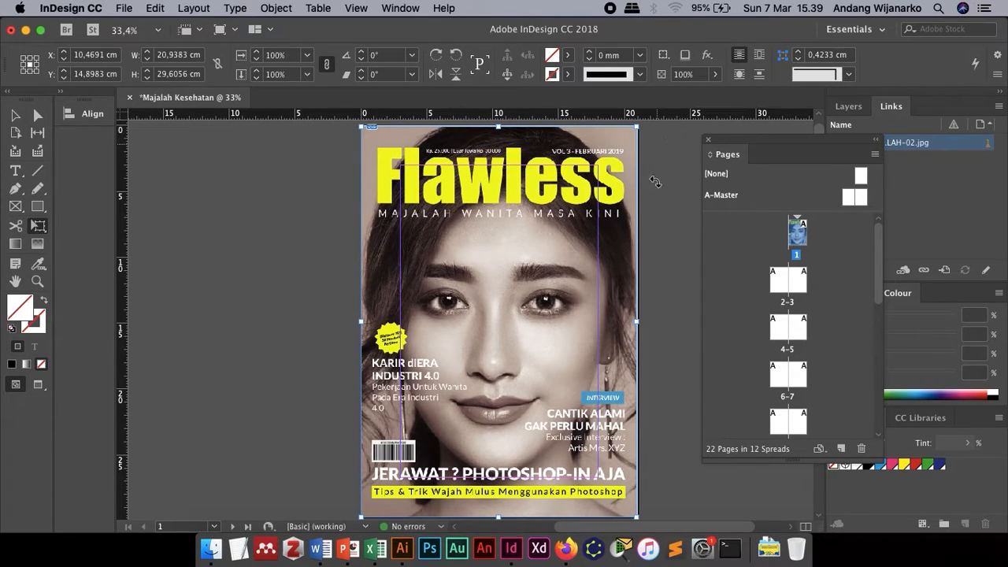
{"action": "left_click", "coordinate": [15, 116]}
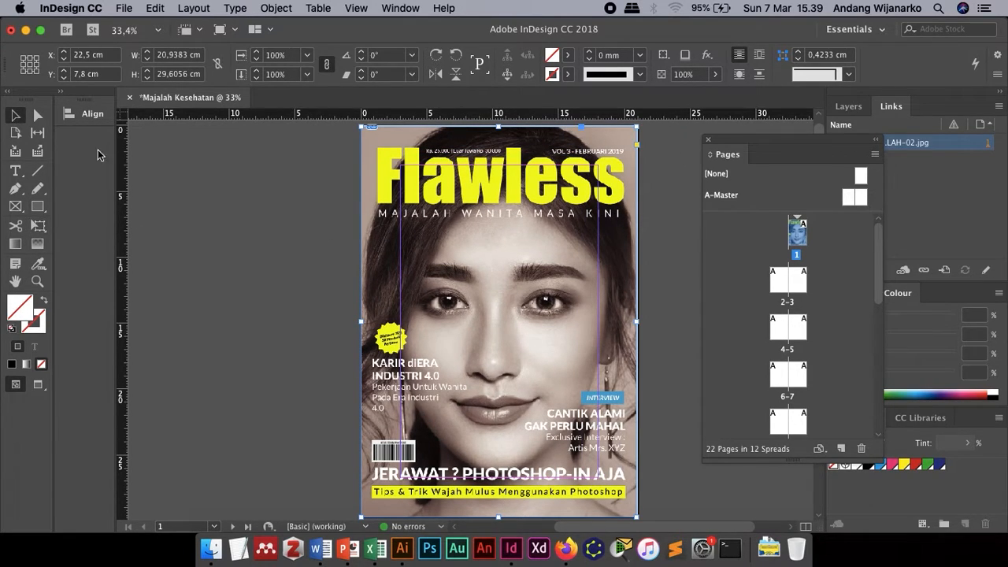
{"action": "left_click", "coordinate": [221, 260]}
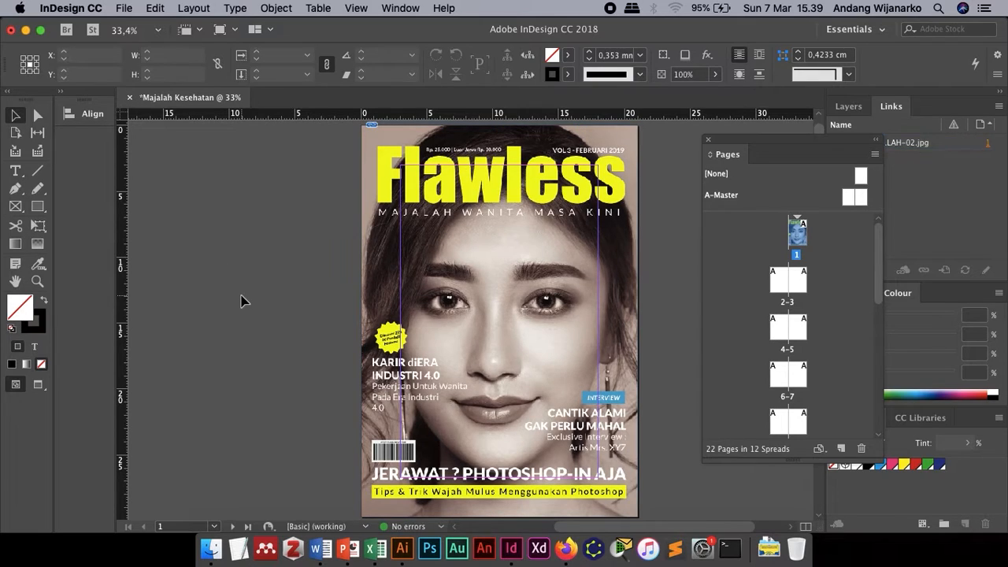
Step: Look over the cover on page 1 and the column guides on pages 2-3
{"action": "scroll", "coordinate": [241, 299], "scroll_direction": "down", "scroll_amount": 2}
{"action": "scroll", "coordinate": [241, 300], "scroll_direction": "up", "scroll_amount": 2}
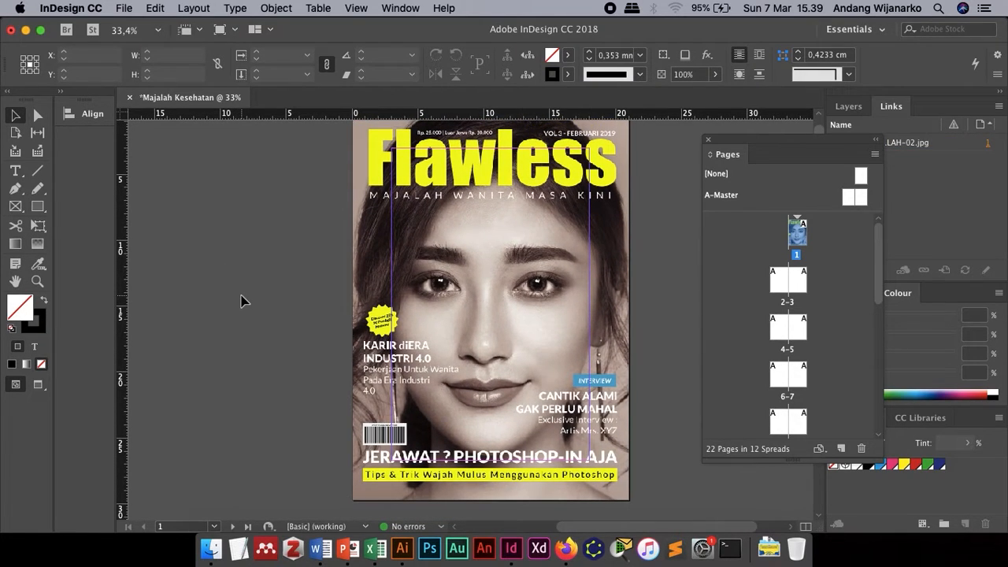
{"action": "scroll", "coordinate": [241, 299], "scroll_direction": "down", "scroll_amount": 3}
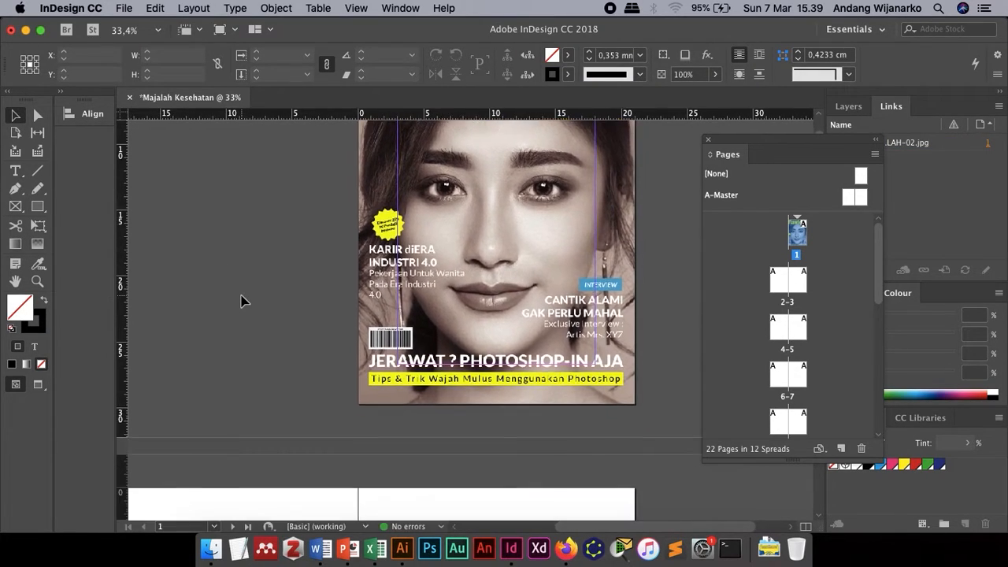
{"action": "scroll", "coordinate": [241, 300], "scroll_direction": "down", "scroll_amount": 10}
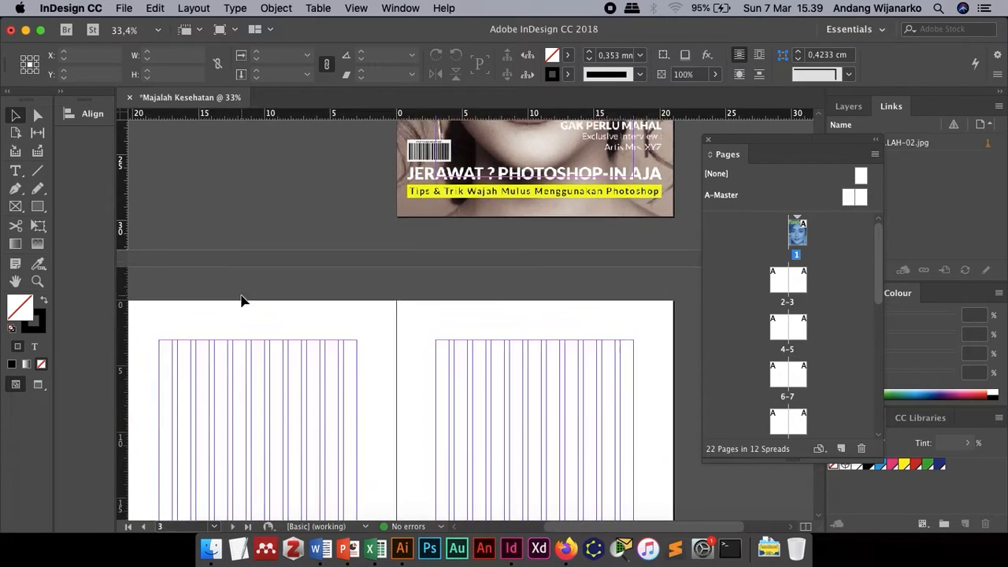
{"action": "scroll", "coordinate": [241, 299], "scroll_direction": "down", "scroll_amount": 9}
{"action": "scroll", "coordinate": [241, 300], "scroll_direction": "up", "scroll_amount": 10}
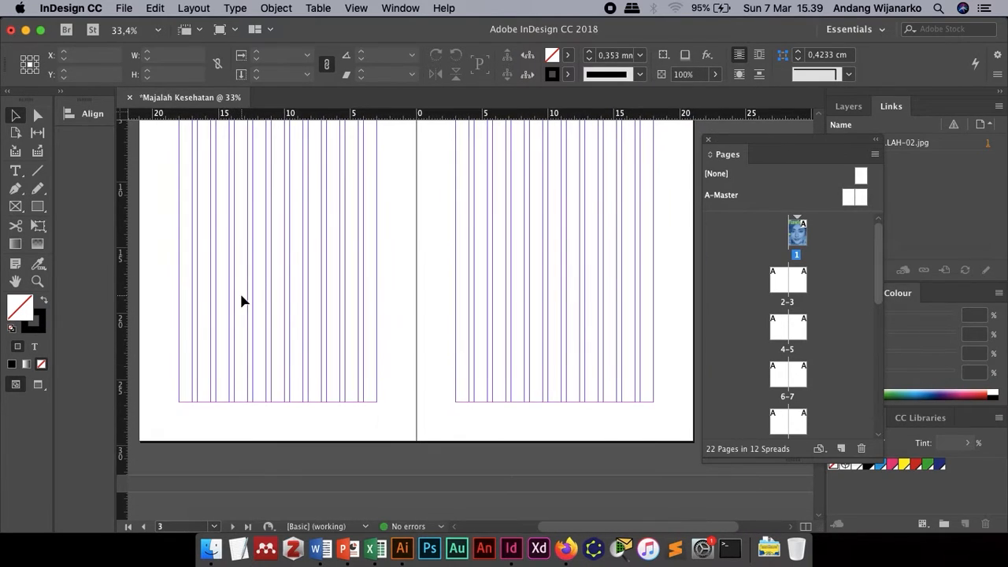
Step: Set the number of columns on pages 2-3 to 1 in Margins and Columns
{"action": "left_click", "coordinate": [786, 282]}
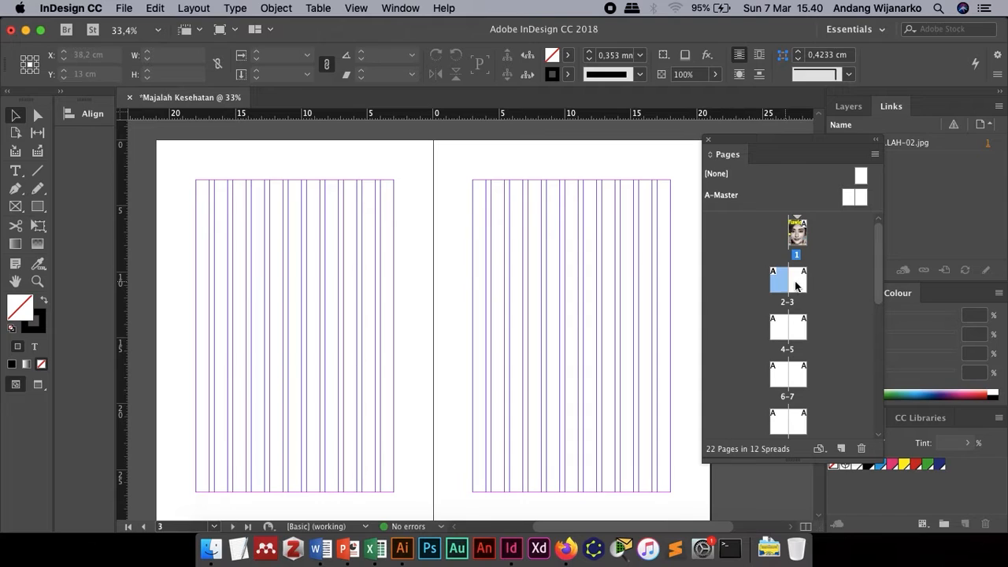
{"action": "left_click", "coordinate": [233, 10]}
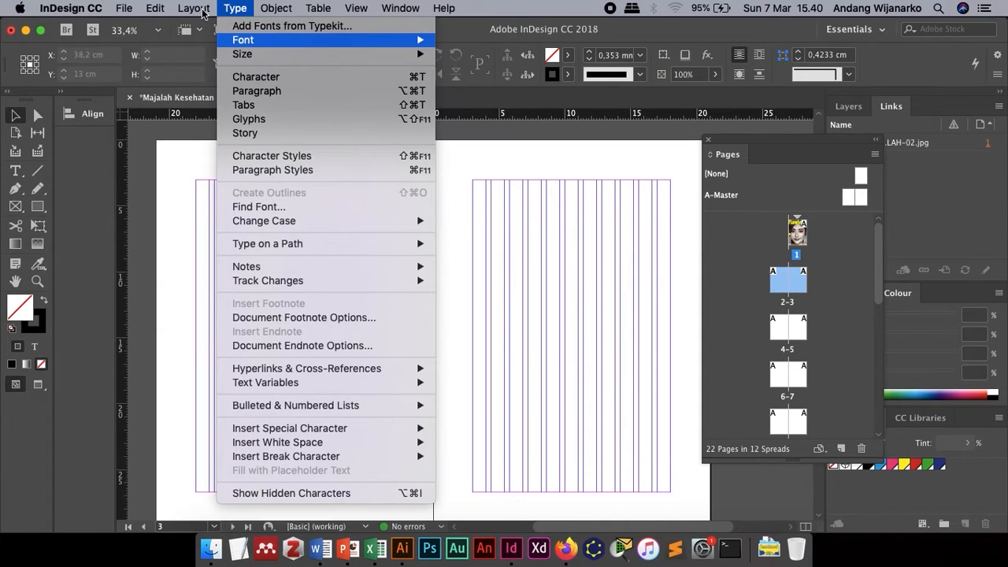
{"action": "left_click", "coordinate": [204, 11]}
{"action": "left_click", "coordinate": [204, 10]}
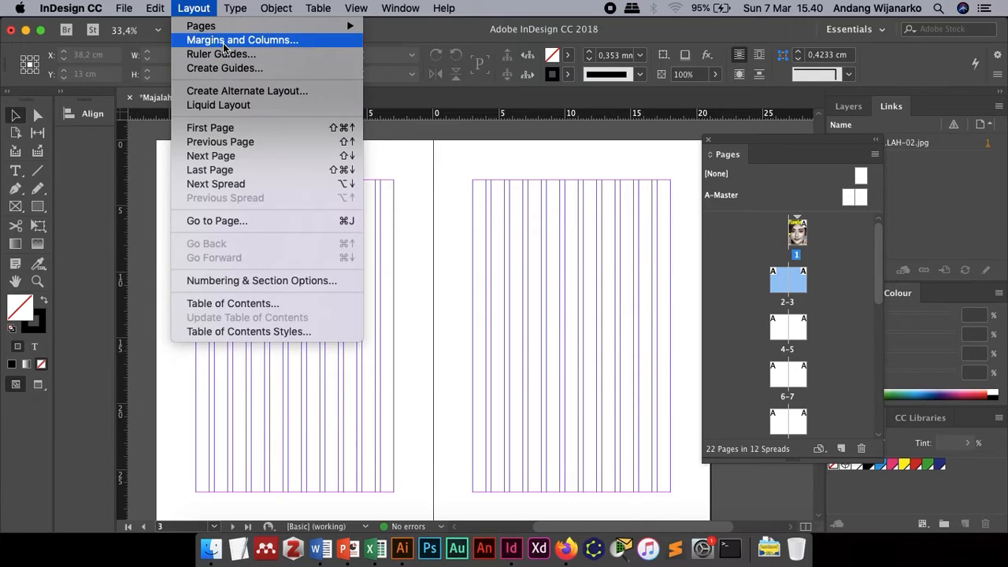
{"action": "left_click", "coordinate": [242, 39]}
{"action": "double_click", "coordinate": [563, 253]}
{"action": "type", "text": "1"}
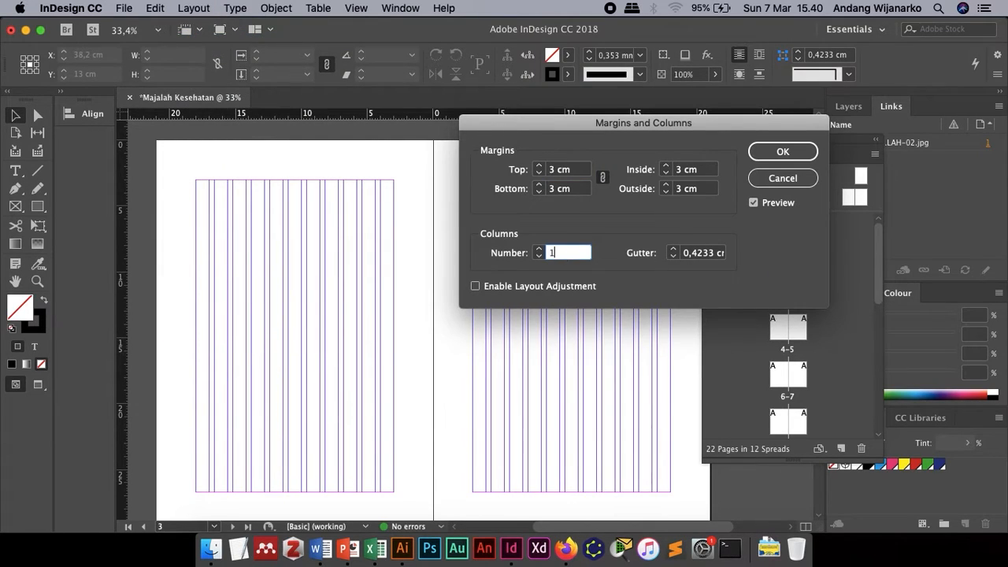
{"action": "key", "text": "Return"}
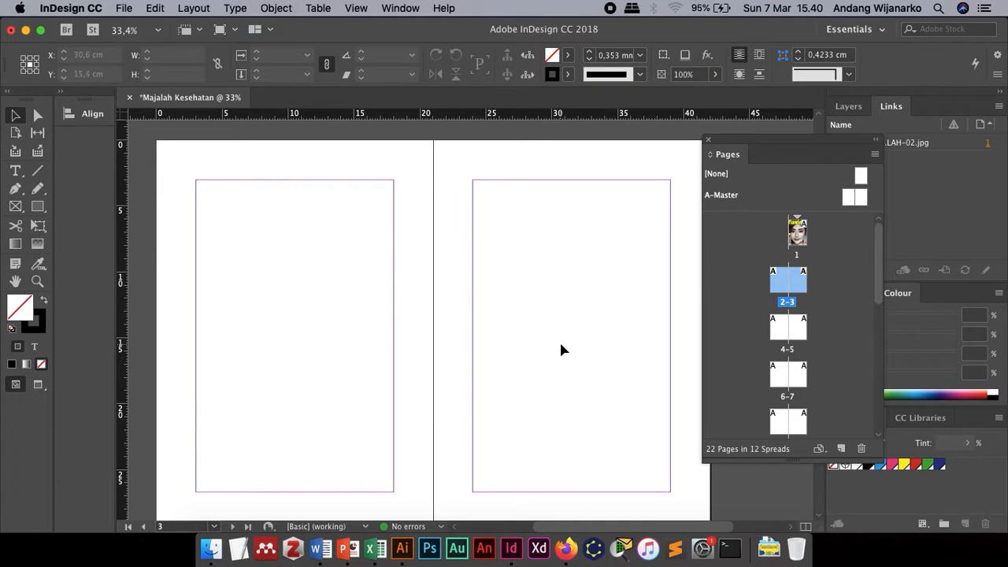
{"action": "scroll", "coordinate": [561, 344], "scroll_direction": "down", "scroll_amount": 2}
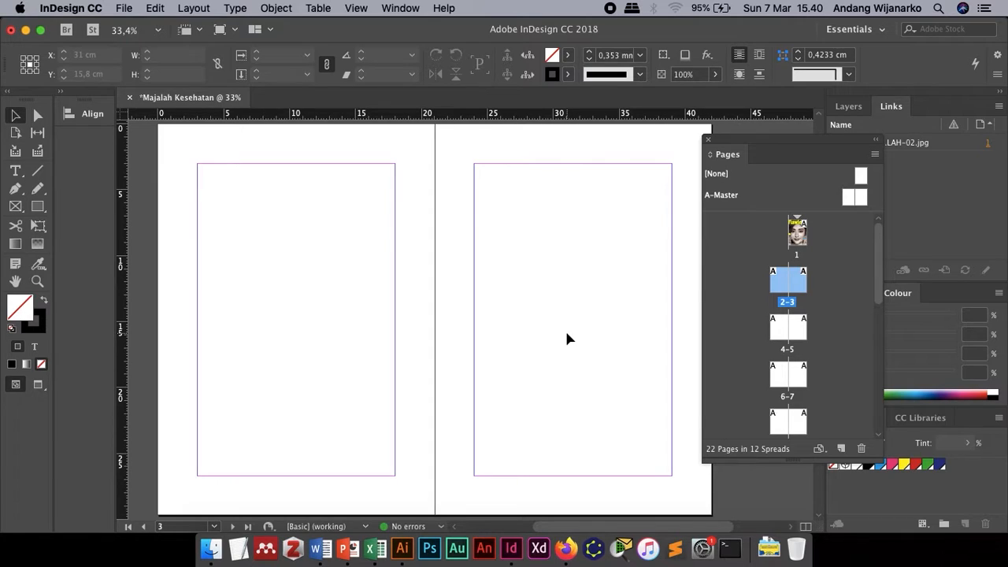
Step: Try pasting the clipboard content onto the spread of pages 2-3, and undo it
{"action": "left_click", "coordinate": [16, 171]}
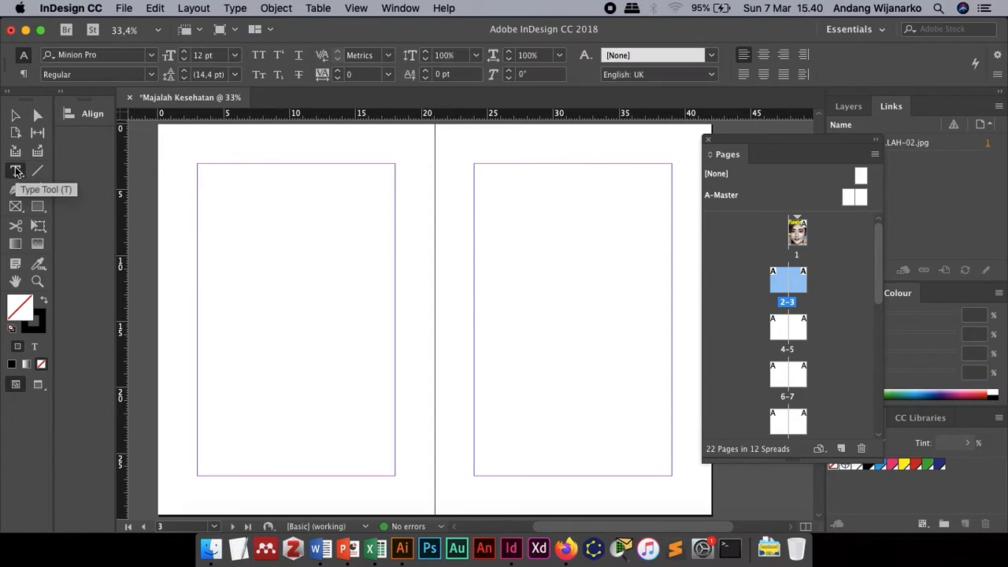
{"action": "right_click", "coordinate": [261, 302]}
{"action": "key", "text": "Escape"}
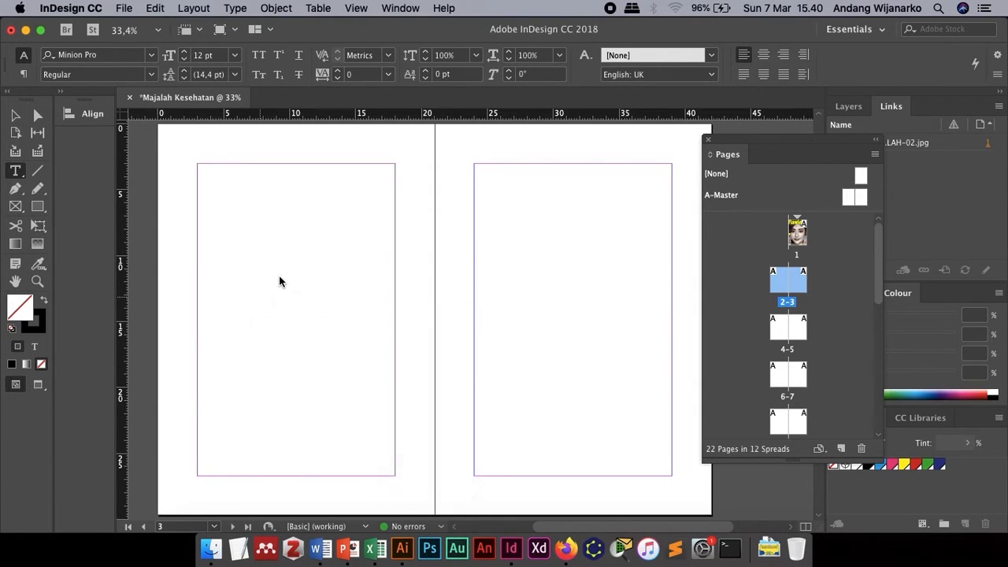
{"action": "key", "text": "super+v"}
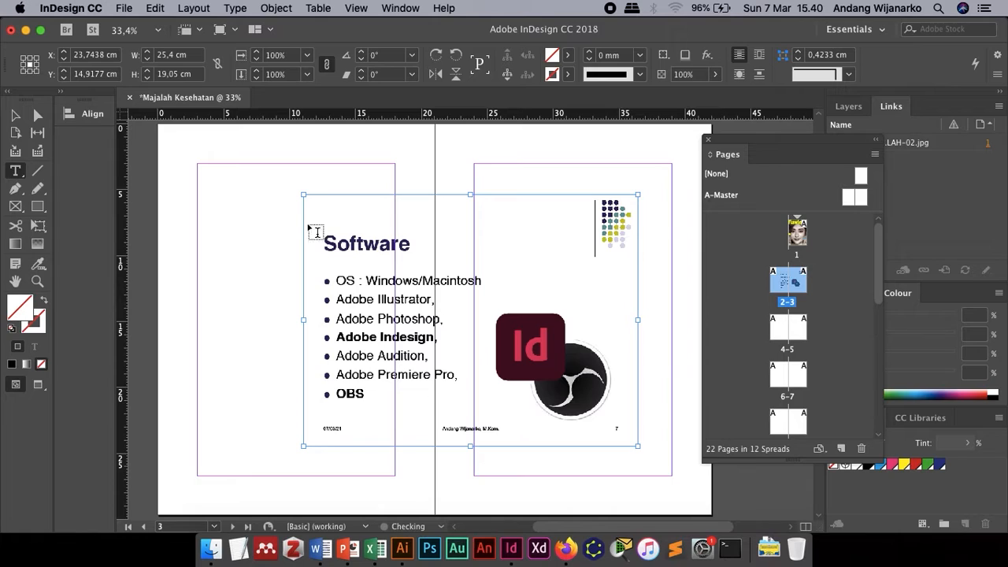
{"action": "key", "text": "super+z"}
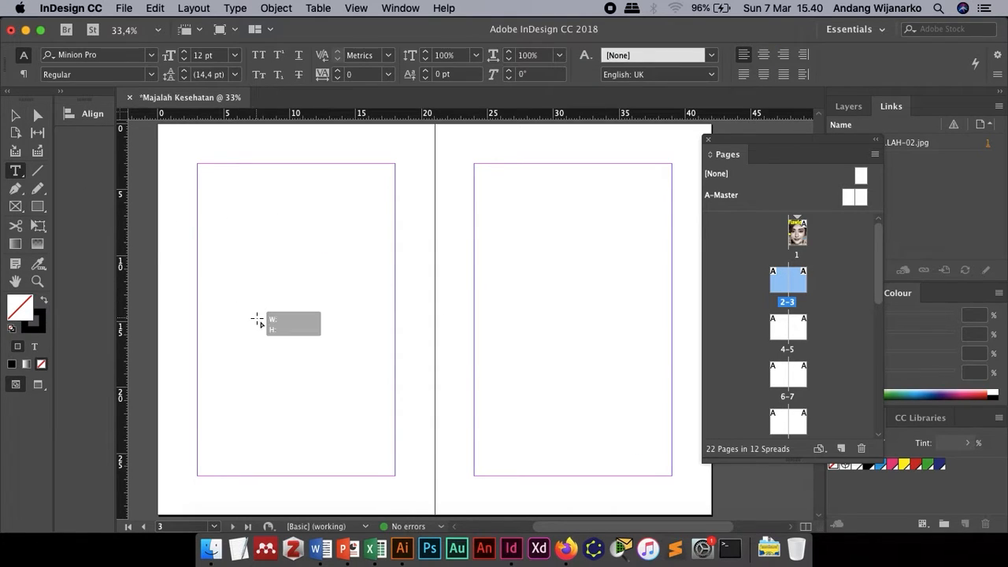
Step: Create a text frame about 7.2 × 2.7 cm on page 2 reading "PROMKES" and enlarge its text to 34 pt
{"action": "left_click", "coordinate": [226, 275]}
{"action": "left_click_drag", "start_coordinate": [226, 275], "coordinate": [319, 308]}
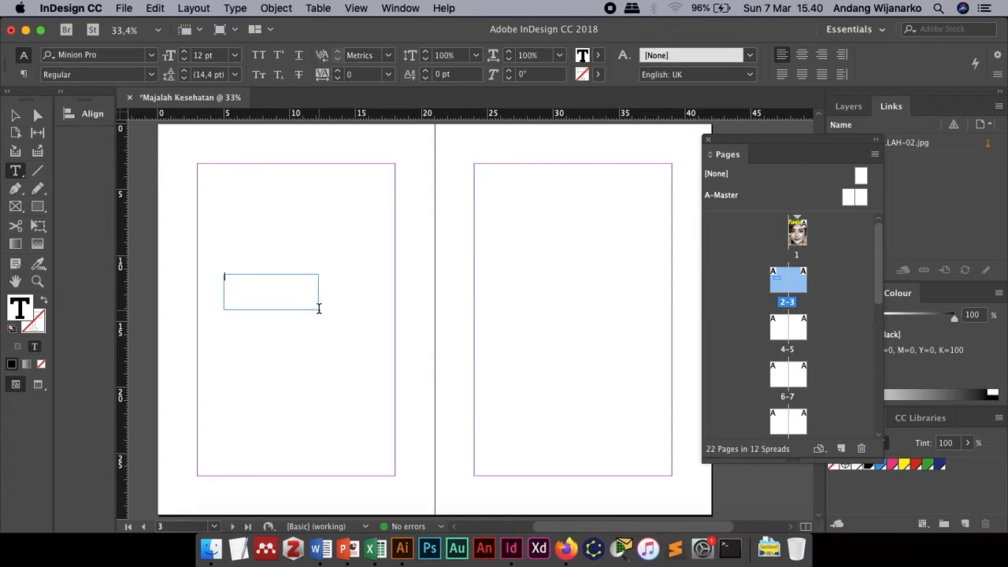
{"action": "type", "text": "FROMKES"}
{"action": "left_click", "coordinate": [17, 117]}
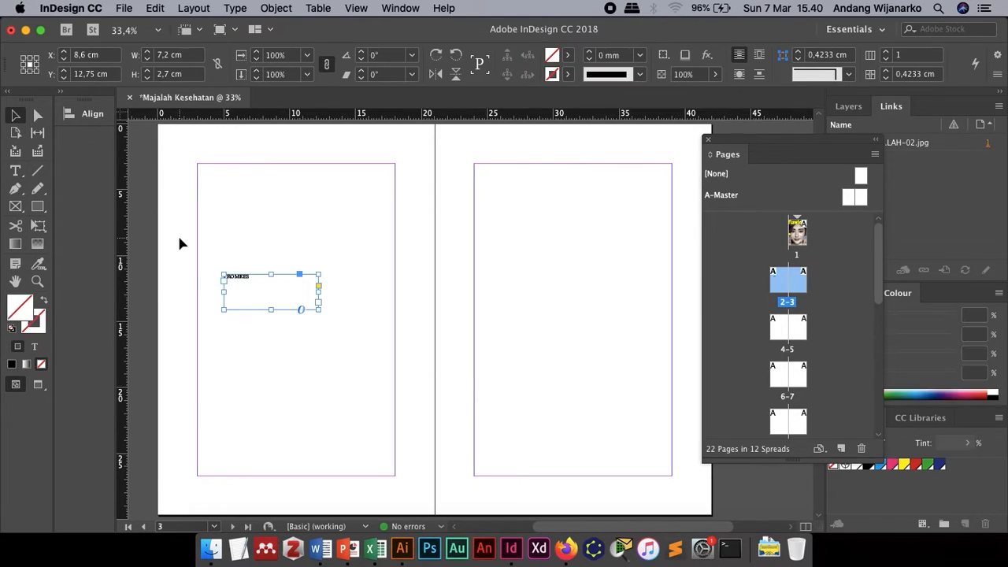
{"action": "key", "text": "super+shift+period"}
{"action": "key", "text": "super+shift+period"}
{"action": "key", "text": "super+shift+period"}
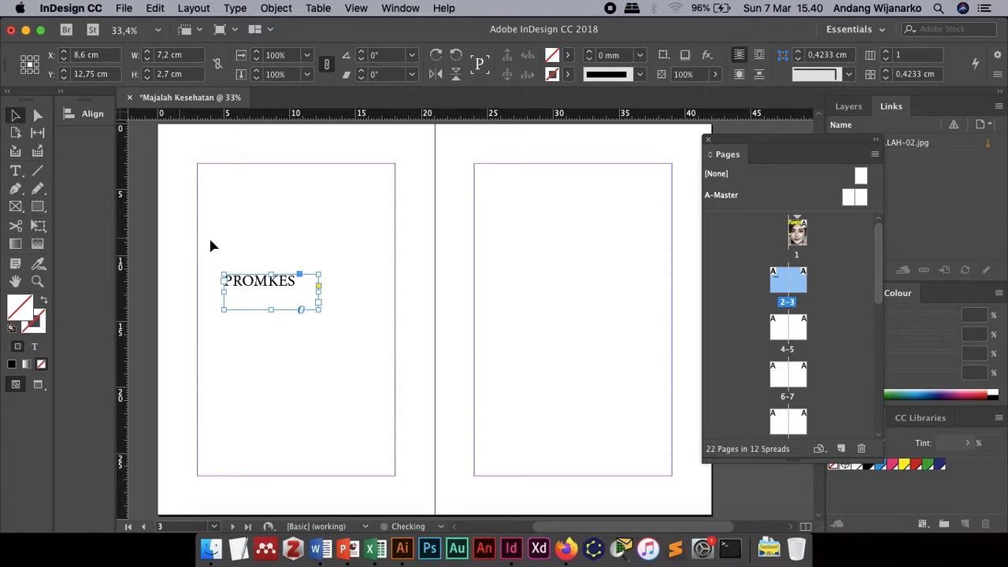
Step: Duplicate the shortened PROMKES frame onto page 3 and change the copy's text to "DAFTAR ISI"
{"action": "left_click_drag", "start_coordinate": [270, 310], "coordinate": [573, 288]}
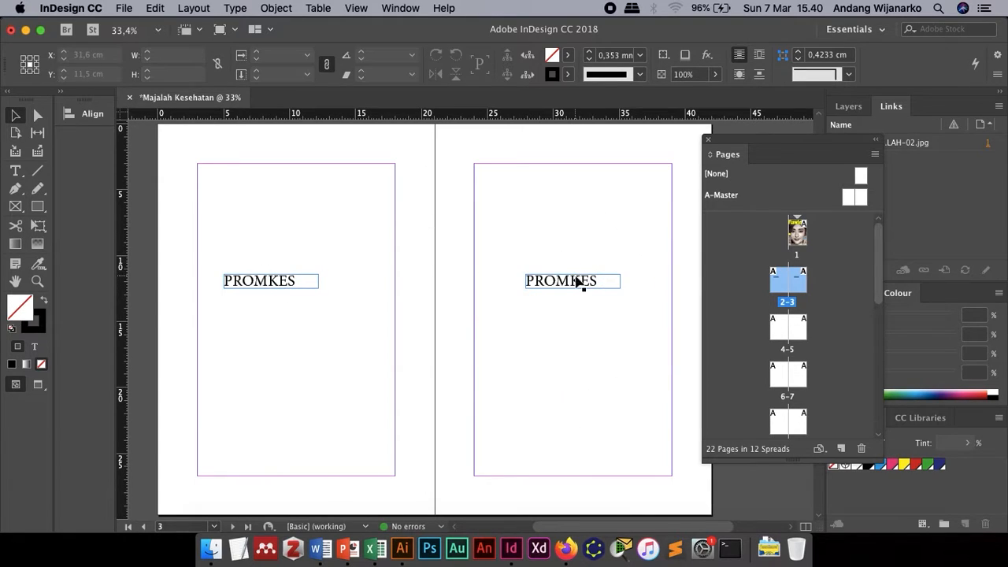
{"action": "double_click", "coordinate": [576, 282]}
{"action": "double_click", "coordinate": [575, 280]}
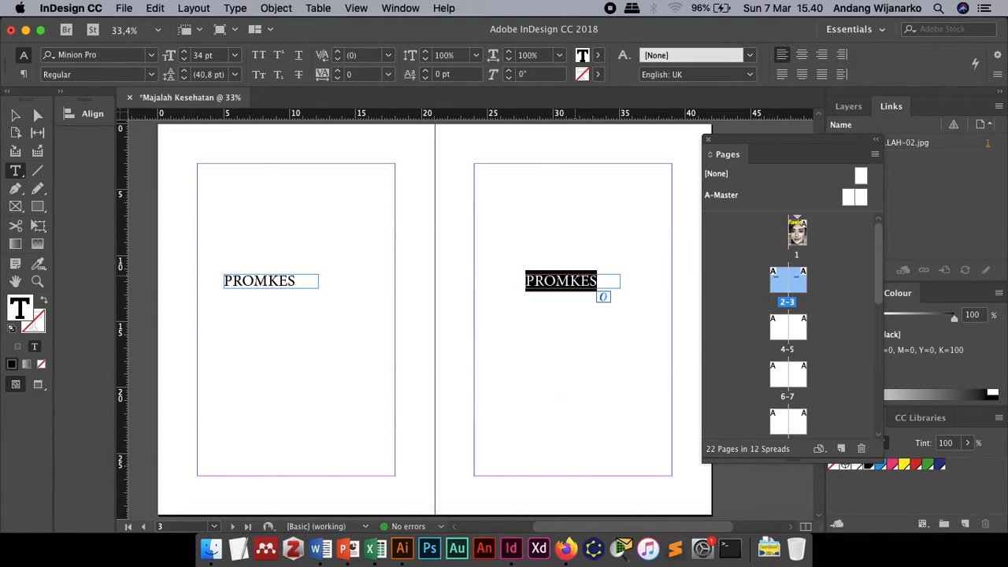
{"action": "type", "text": "DAF"}
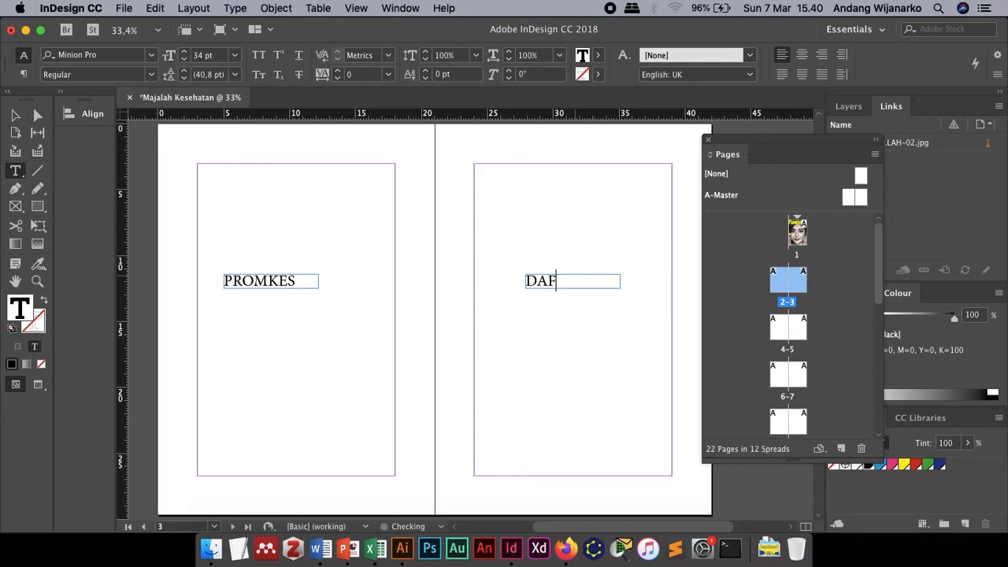
{"action": "type", "text": "TAR ISI"}
{"action": "left_click", "coordinate": [29, 117]}
{"action": "left_click", "coordinate": [397, 251]}
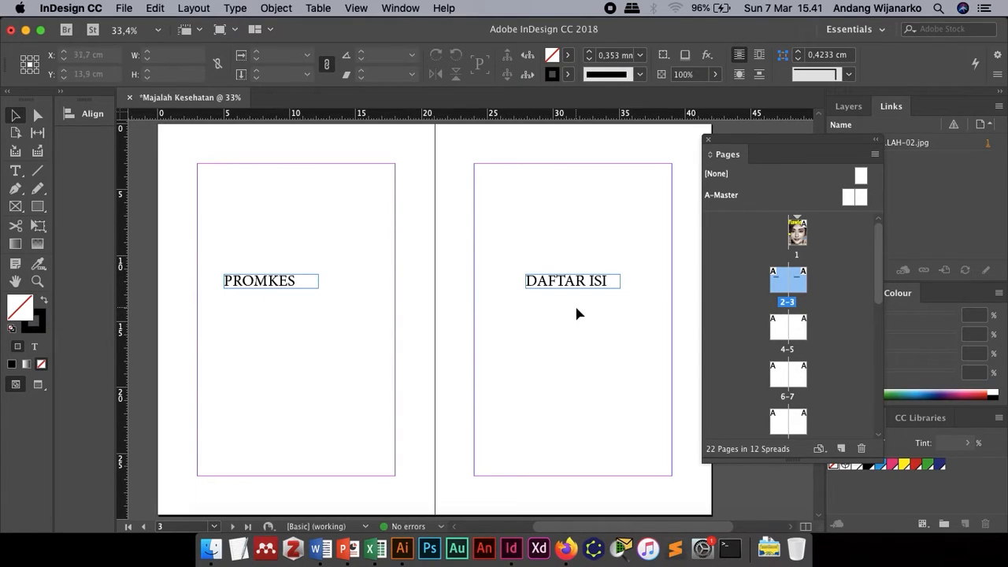
Step: Go through the inner spreads to the last page and select page 22
{"action": "scroll", "coordinate": [553, 327], "scroll_direction": "down", "scroll_amount": 10}
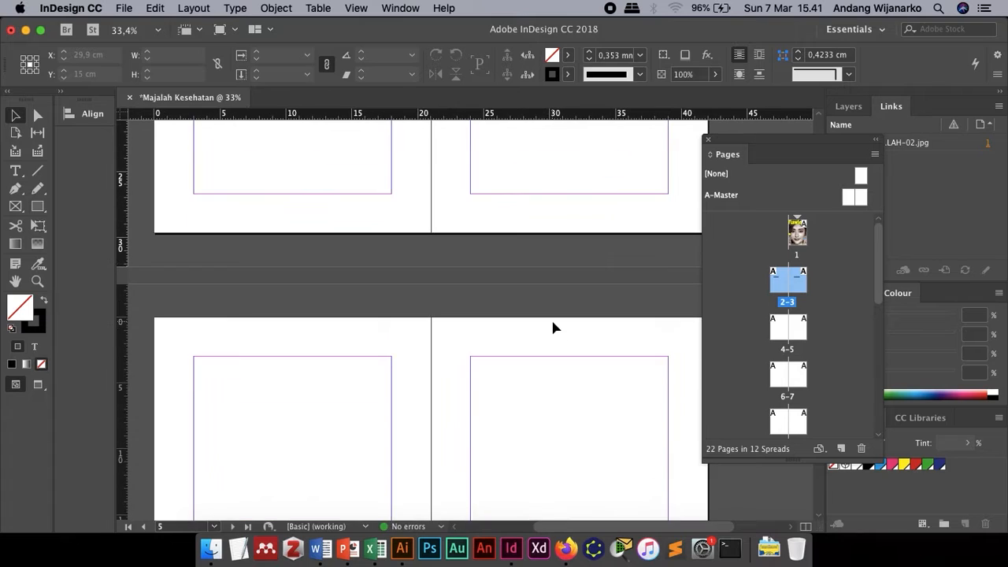
{"action": "scroll", "coordinate": [553, 328], "scroll_direction": "down", "scroll_amount": 20}
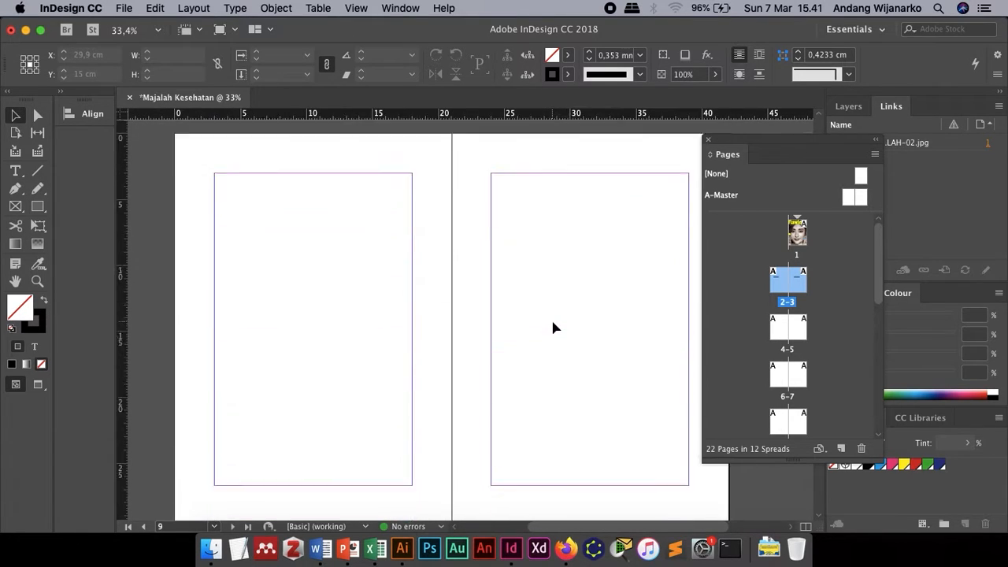
{"action": "scroll", "coordinate": [553, 328], "scroll_direction": "down", "scroll_amount": 5}
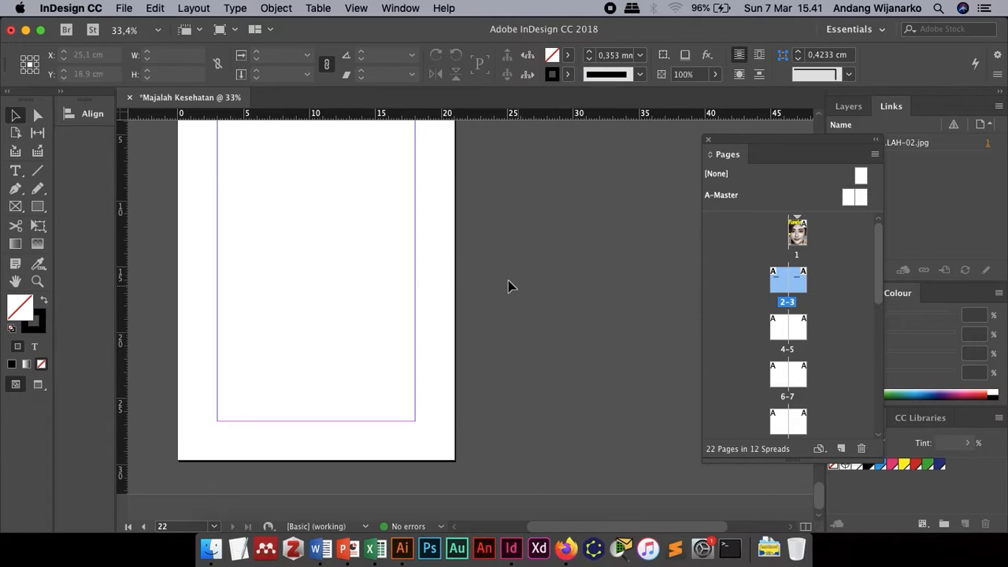
{"action": "scroll", "coordinate": [509, 281], "scroll_direction": "up", "scroll_amount": 2}
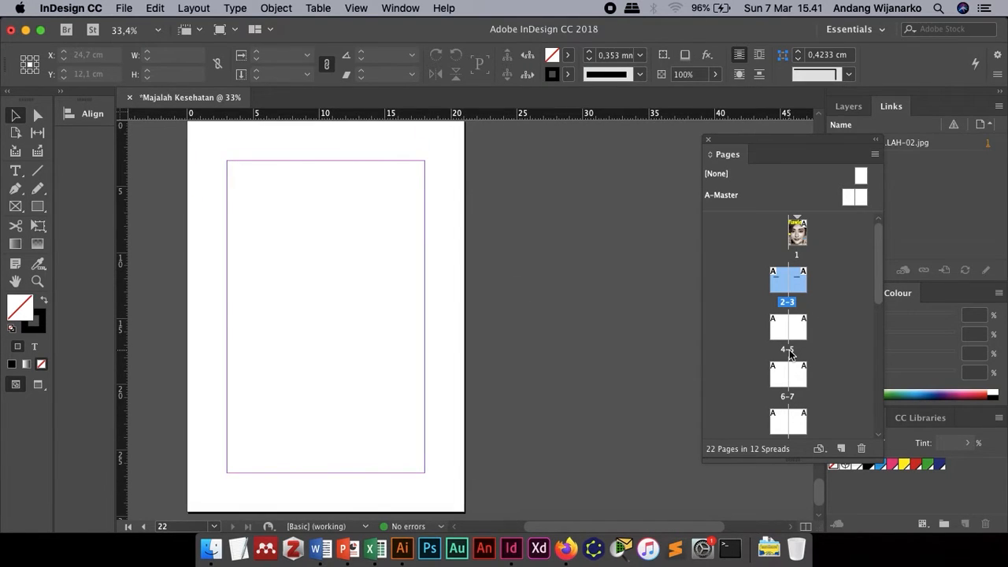
{"action": "scroll", "coordinate": [792, 356], "scroll_direction": "down", "scroll_amount": 5}
{"action": "left_click", "coordinate": [782, 405]}
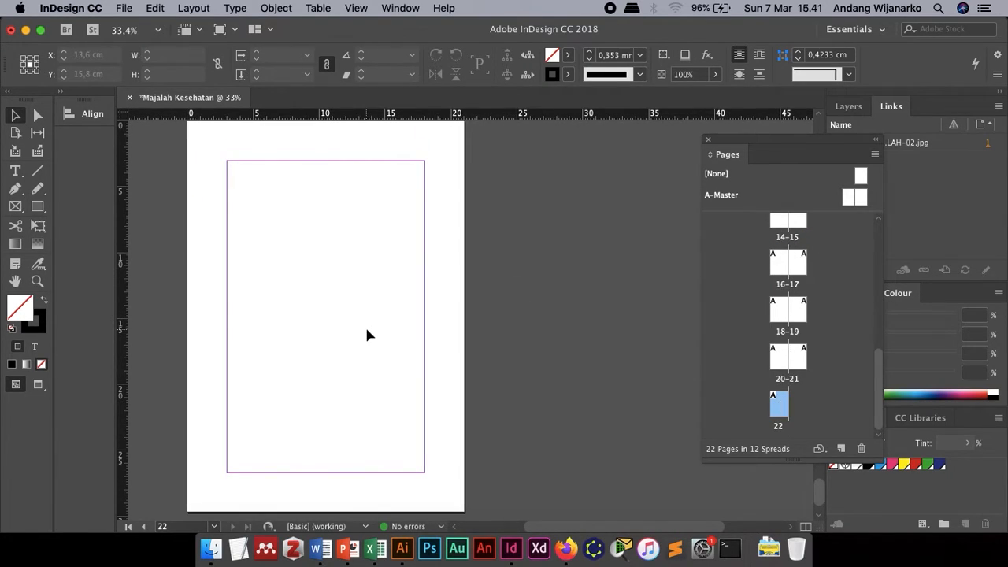
{"action": "scroll", "coordinate": [337, 308], "scroll_direction": "left", "scroll_amount": 2}
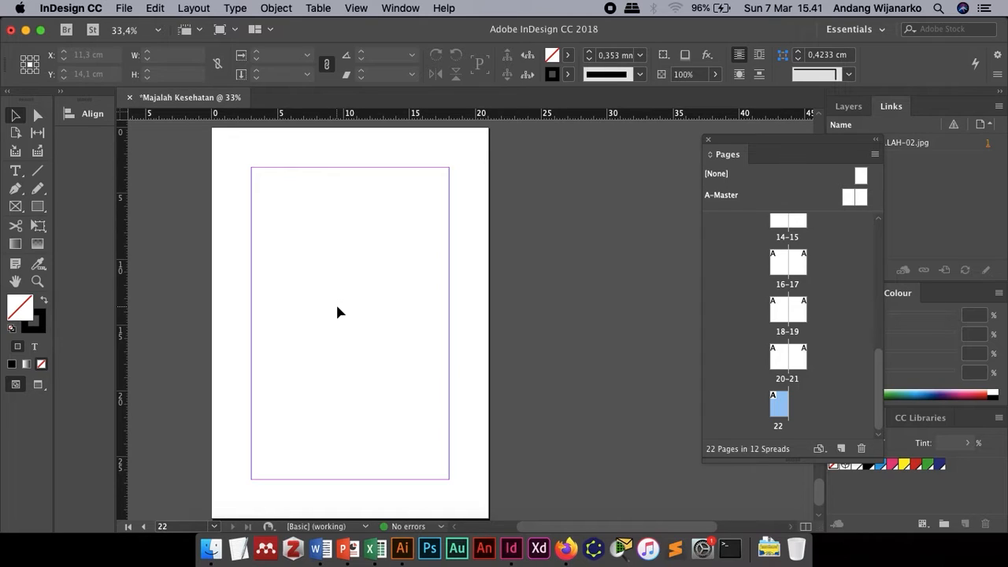
Step: Place the HealthySecret cover image (CONTOH...LAH-03.jpg) at full size from page 22's upper-left corner
{"action": "left_click", "coordinate": [123, 9]}
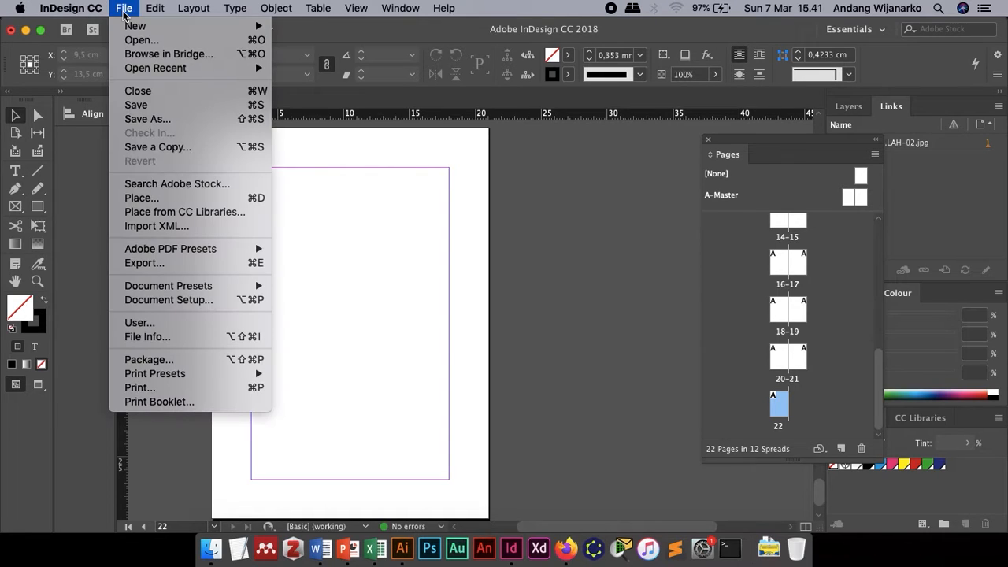
{"action": "left_click", "coordinate": [190, 197]}
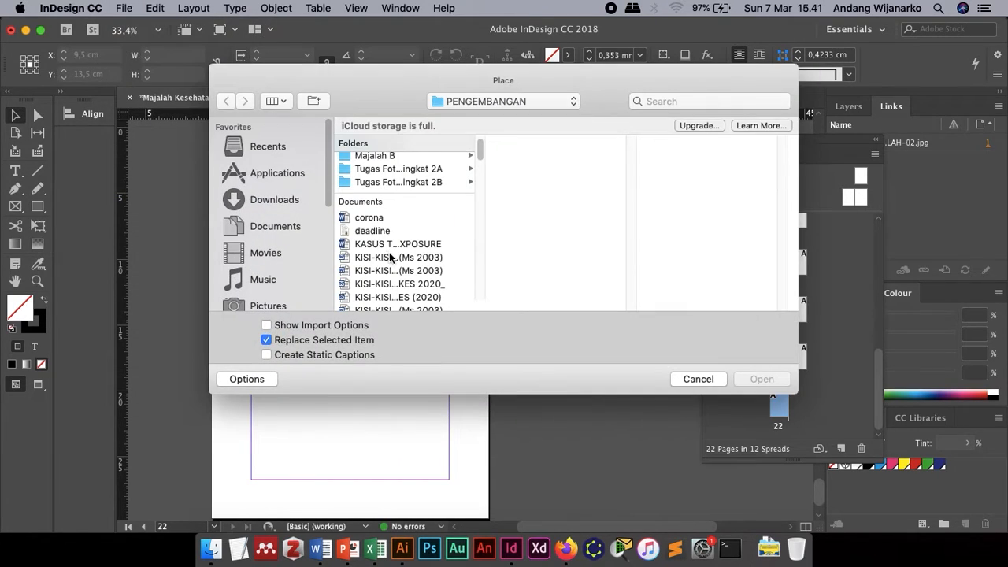
{"action": "scroll", "coordinate": [389, 257], "scroll_direction": "down", "scroll_amount": 15}
{"action": "scroll", "coordinate": [389, 256], "scroll_direction": "up", "scroll_amount": 5}
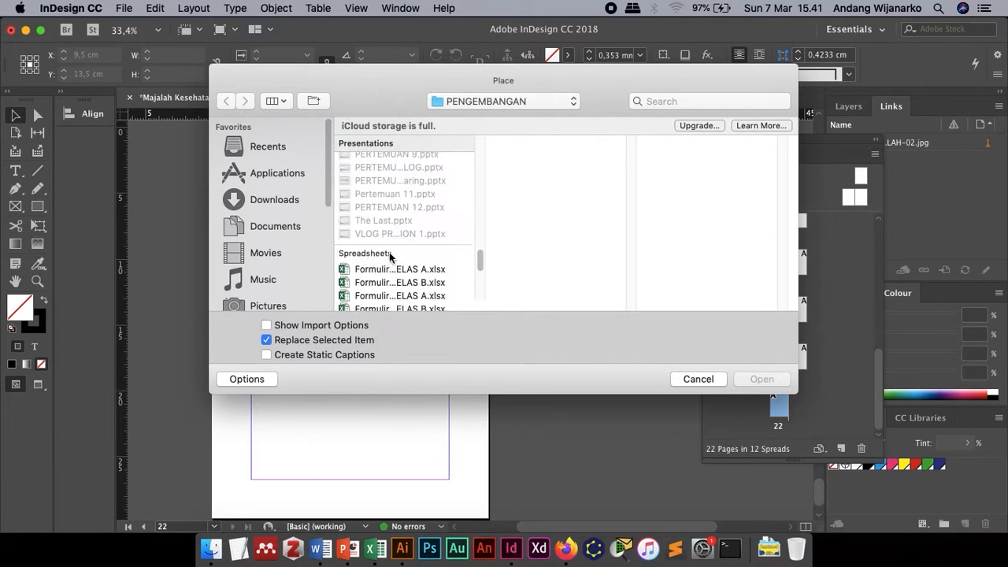
{"action": "scroll", "coordinate": [389, 253], "scroll_direction": "up", "scroll_amount": 15}
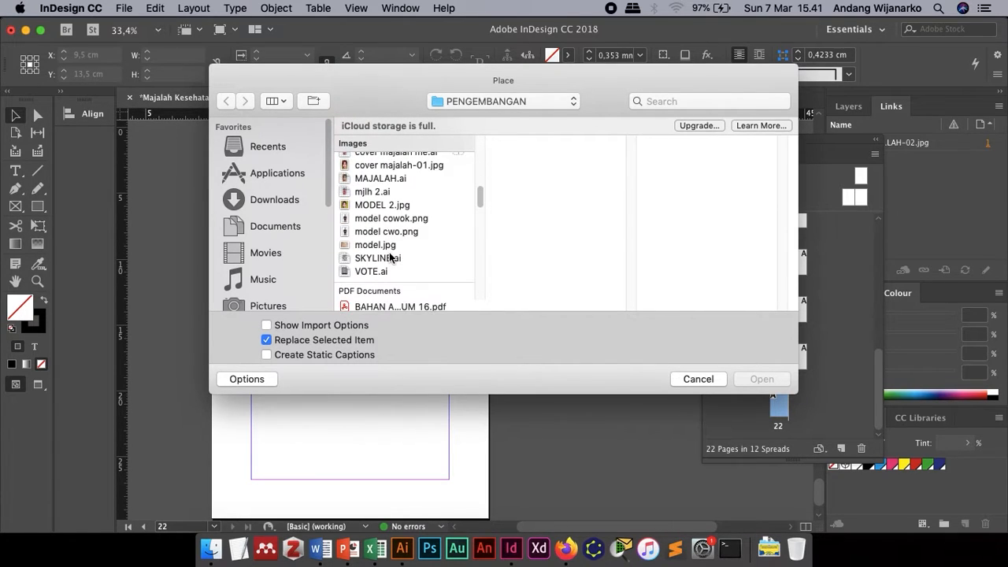
{"action": "scroll", "coordinate": [390, 256], "scroll_direction": "up", "scroll_amount": 5}
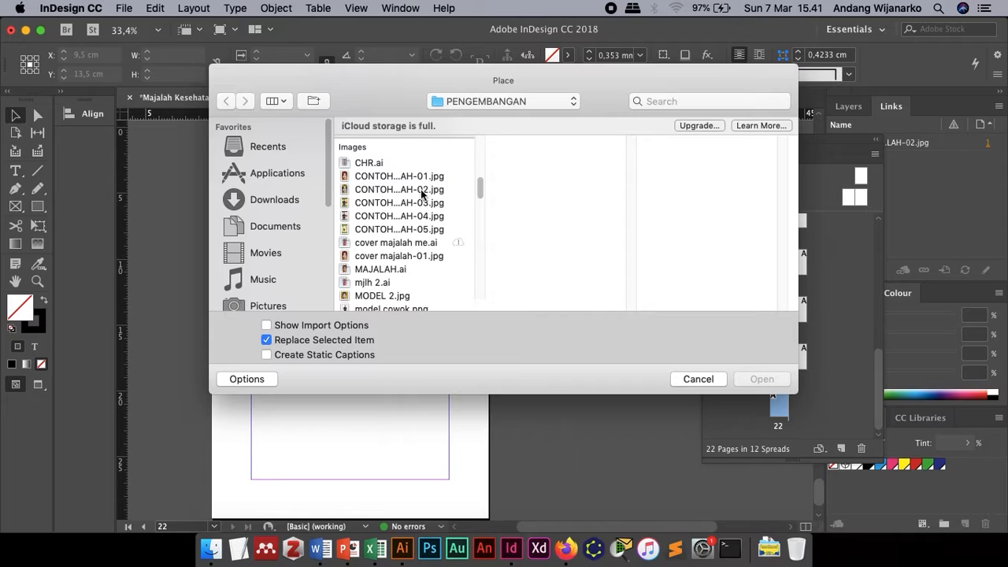
{"action": "left_click", "coordinate": [422, 202]}
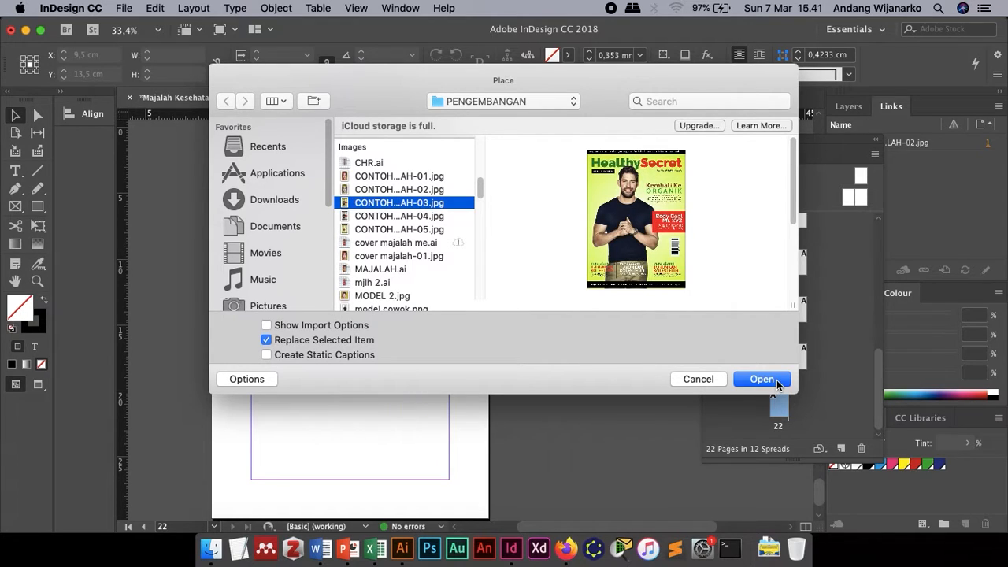
{"action": "left_click", "coordinate": [761, 379]}
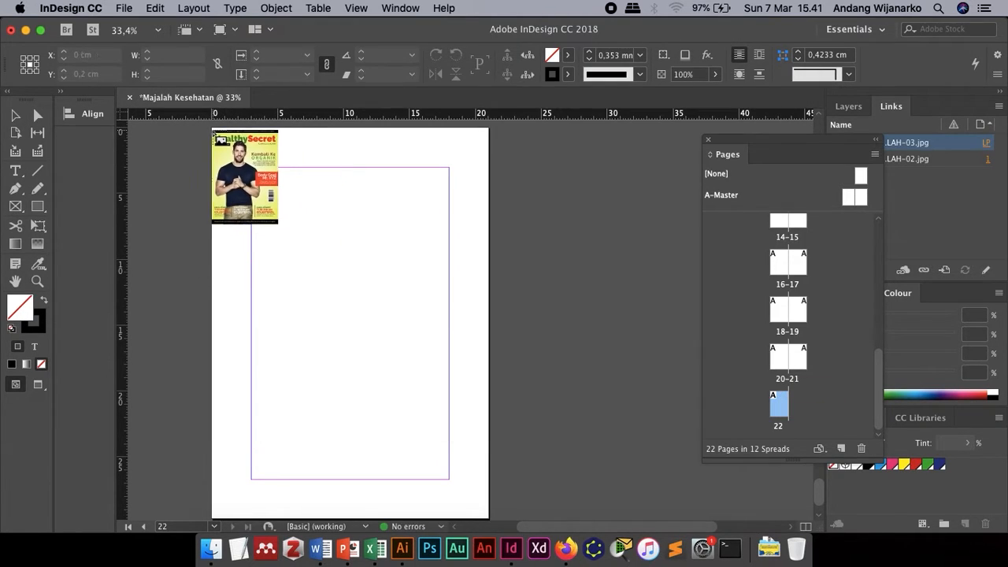
{"action": "left_click", "coordinate": [212, 130]}
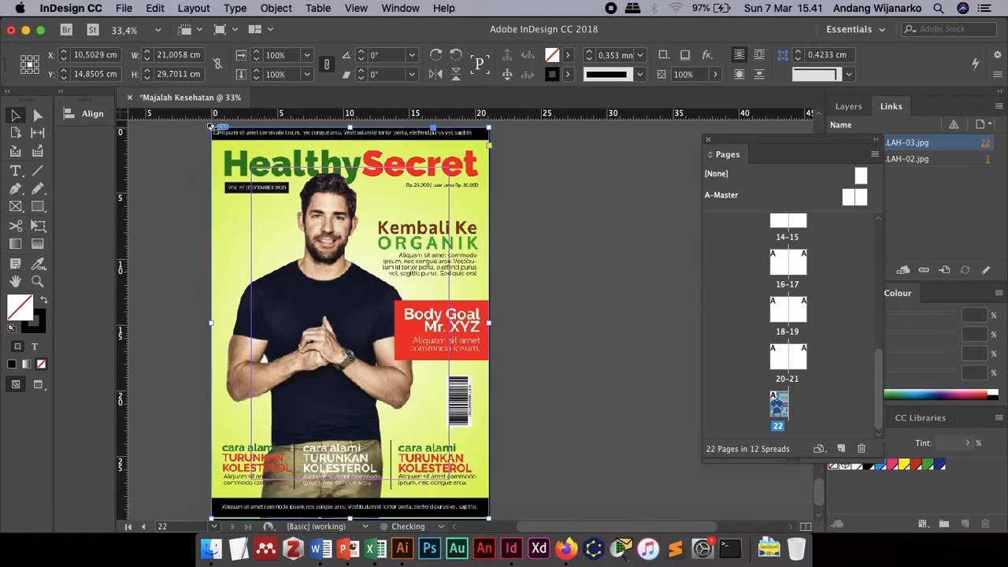
{"action": "left_click", "coordinate": [533, 220]}
Step: Return from the back cover to page 1 and continue to the spread of pages 2–3
{"action": "scroll", "coordinate": [532, 218], "scroll_direction": "up", "scroll_amount": 5}
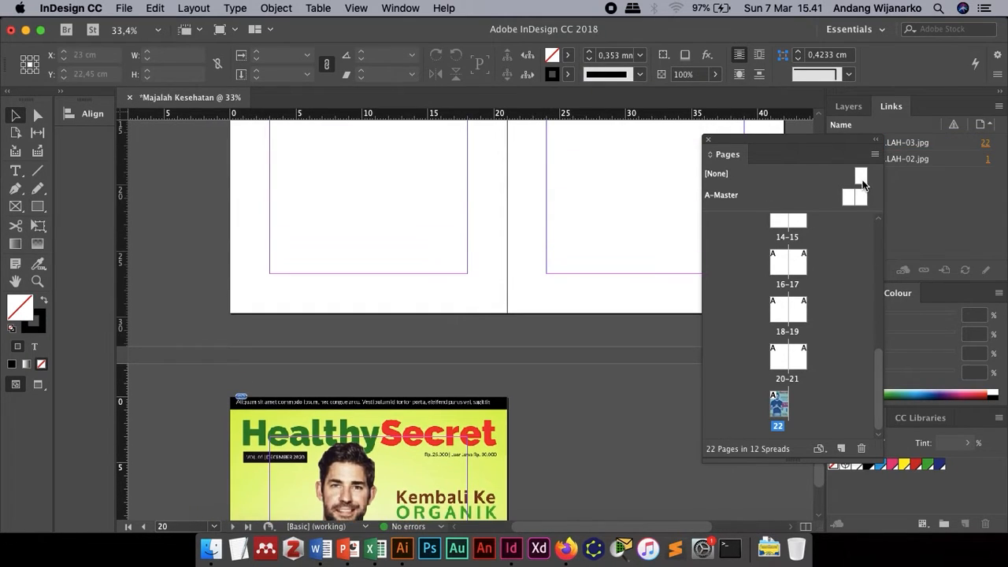
{"action": "scroll", "coordinate": [803, 285], "scroll_direction": "up", "scroll_amount": 8}
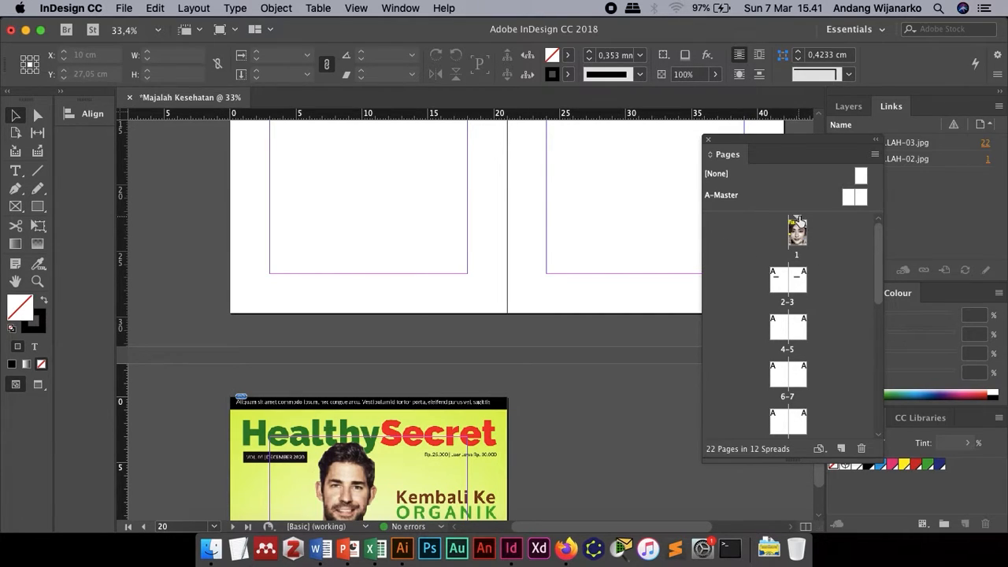
{"action": "left_click_drag", "start_coordinate": [772, 147], "coordinate": [746, 151]}
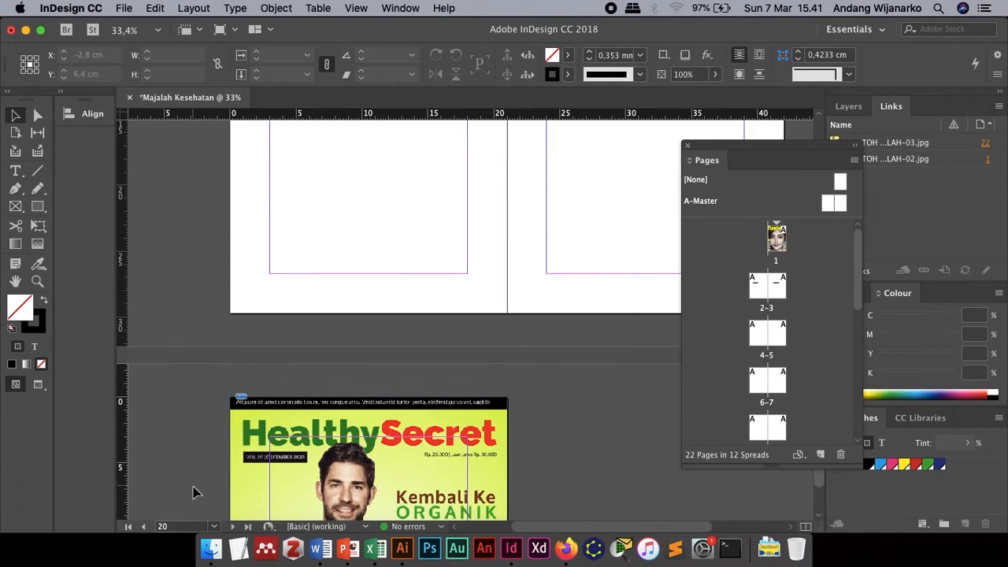
{"action": "left_click", "coordinate": [213, 526]}
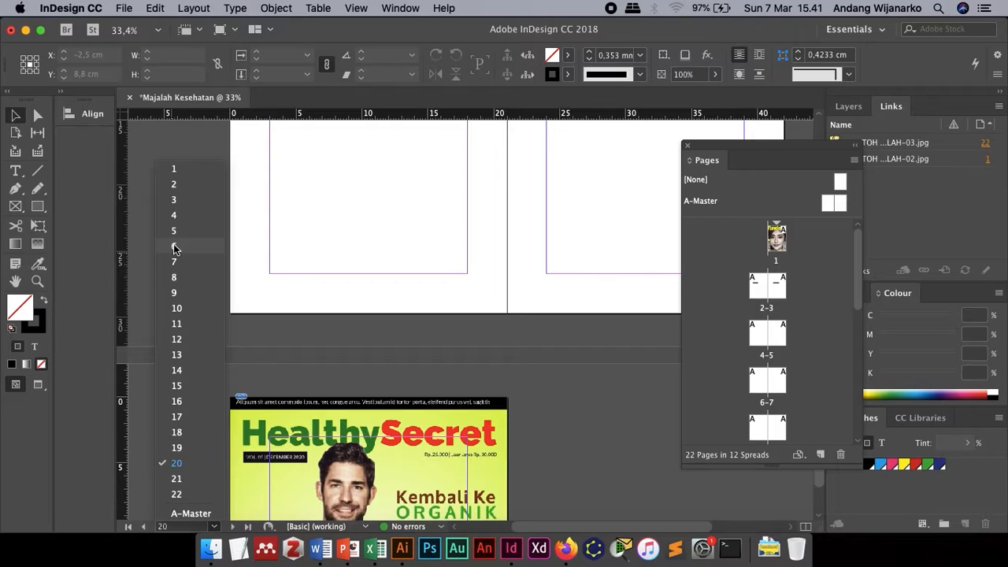
{"action": "left_click", "coordinate": [188, 171]}
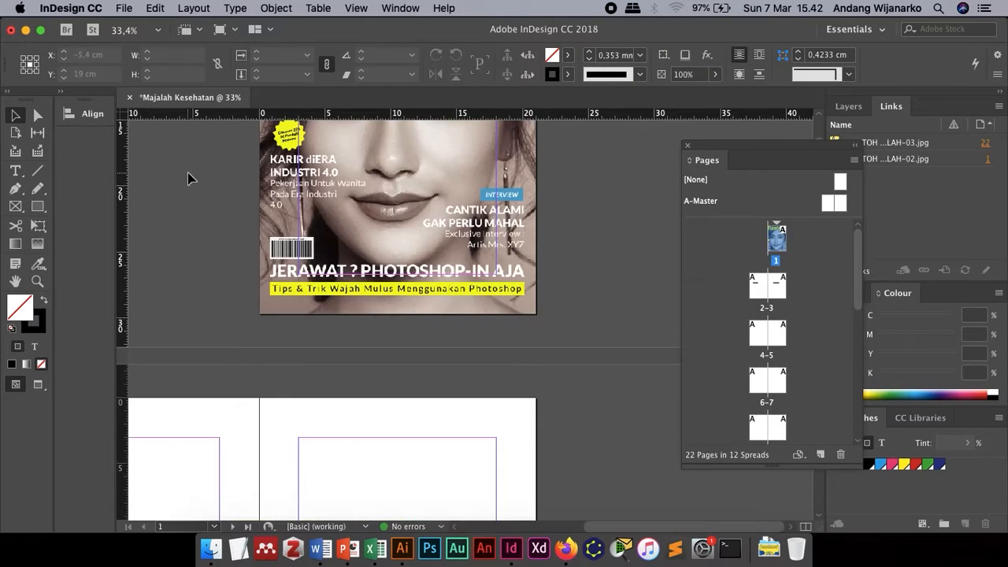
{"action": "scroll", "coordinate": [367, 353], "scroll_direction": "down", "scroll_amount": 6}
{"action": "scroll", "coordinate": [367, 354], "scroll_direction": "left", "scroll_amount": 4}
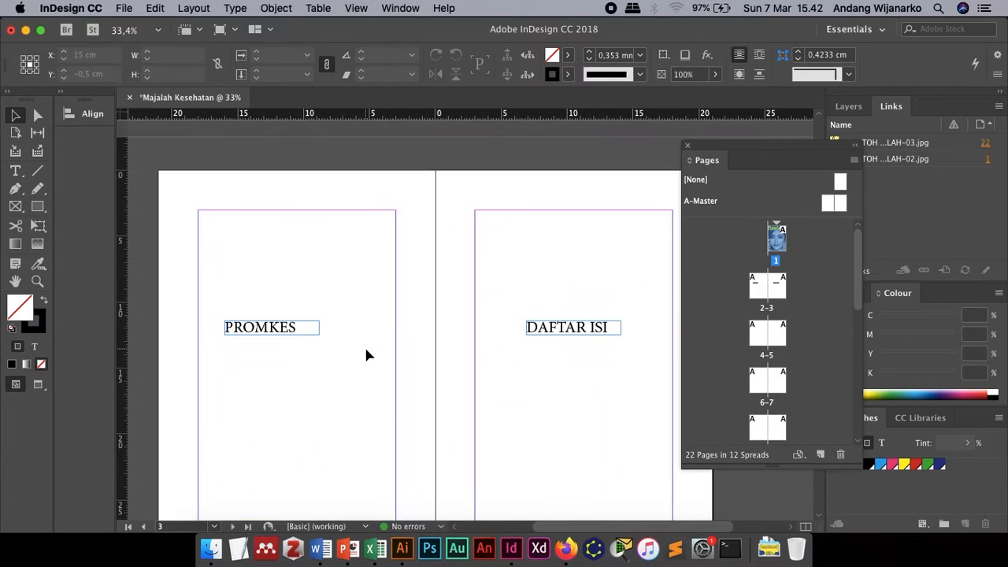
{"action": "scroll", "coordinate": [365, 350], "scroll_direction": "down", "scroll_amount": 2}
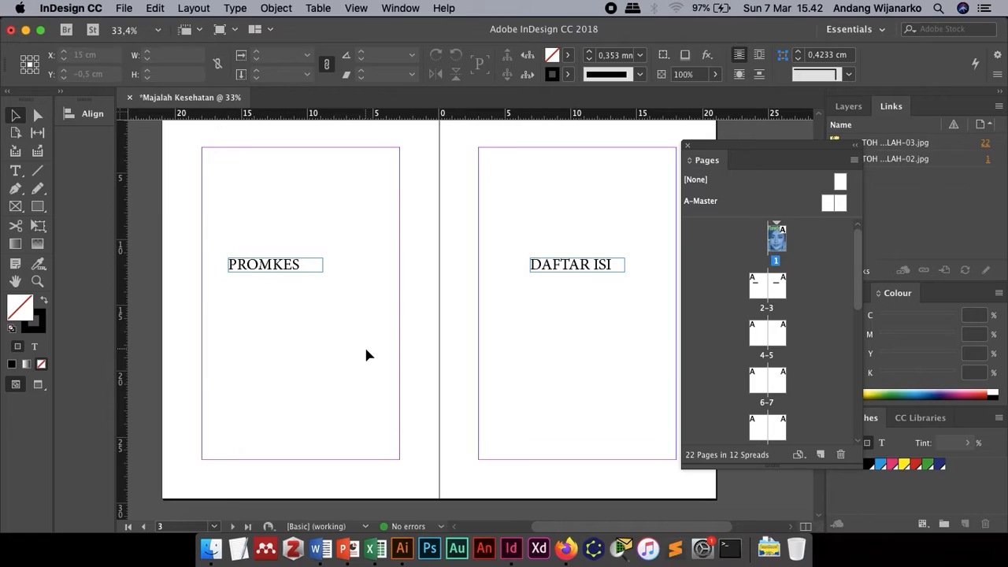
Step: Delete the PROMKES text frame from page 2
{"action": "left_click", "coordinate": [761, 288]}
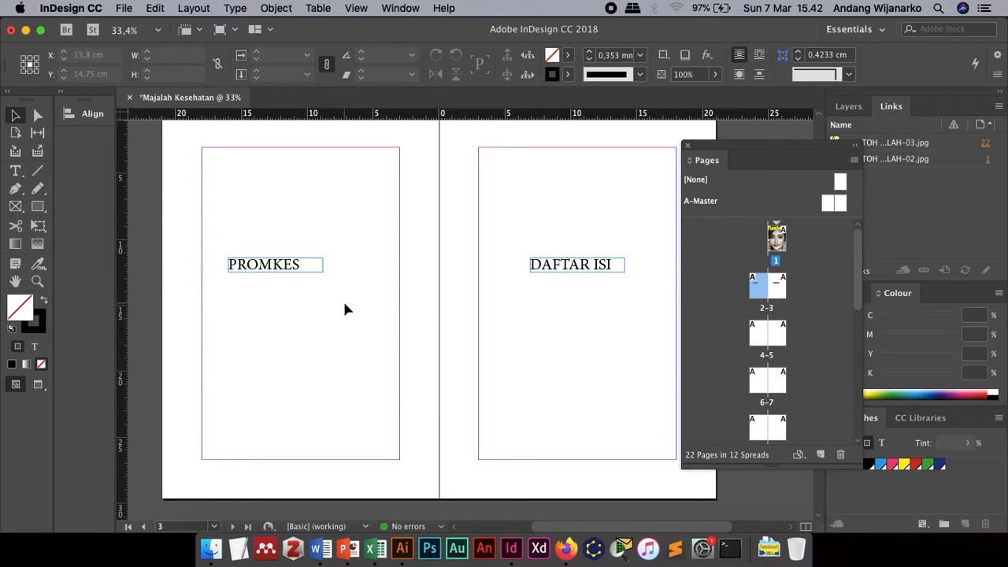
{"action": "scroll", "coordinate": [345, 303], "scroll_direction": "left", "scroll_amount": 1}
{"action": "scroll", "coordinate": [345, 303], "scroll_direction": "up", "scroll_amount": 1}
{"action": "scroll", "coordinate": [344, 303], "scroll_direction": "down", "scroll_amount": 2}
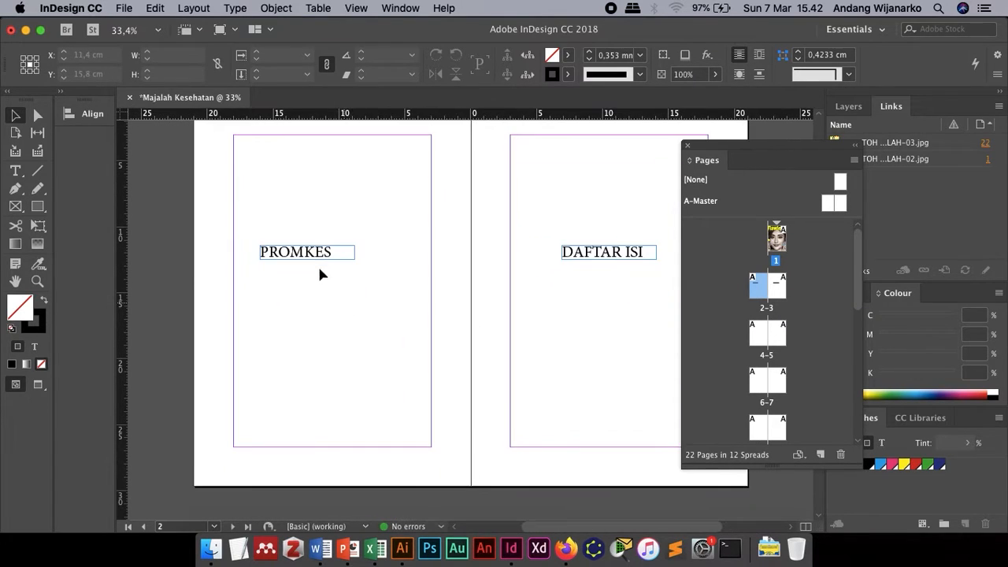
{"action": "left_click", "coordinate": [309, 253]}
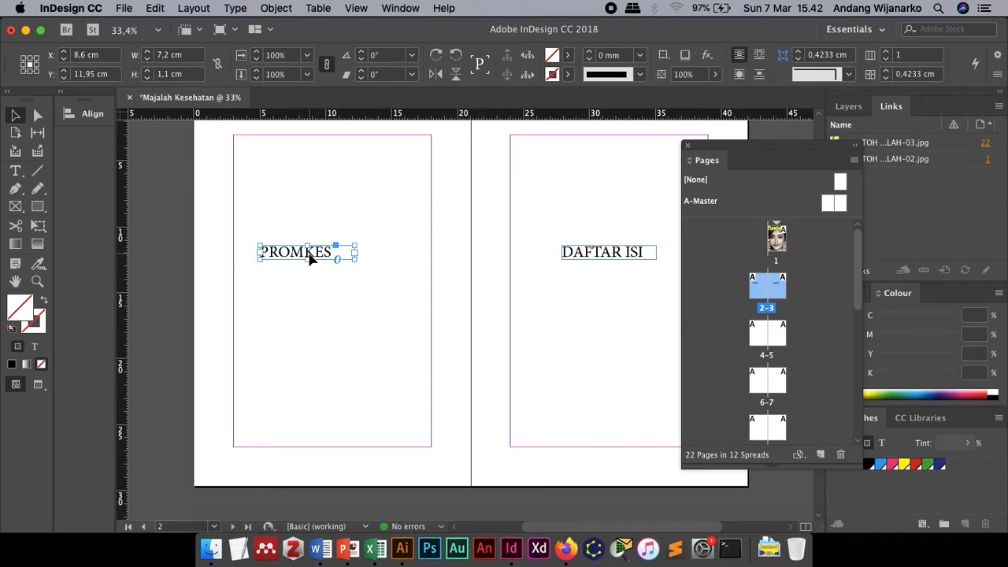
{"action": "scroll", "coordinate": [309, 258], "scroll_direction": "up", "scroll_amount": 2}
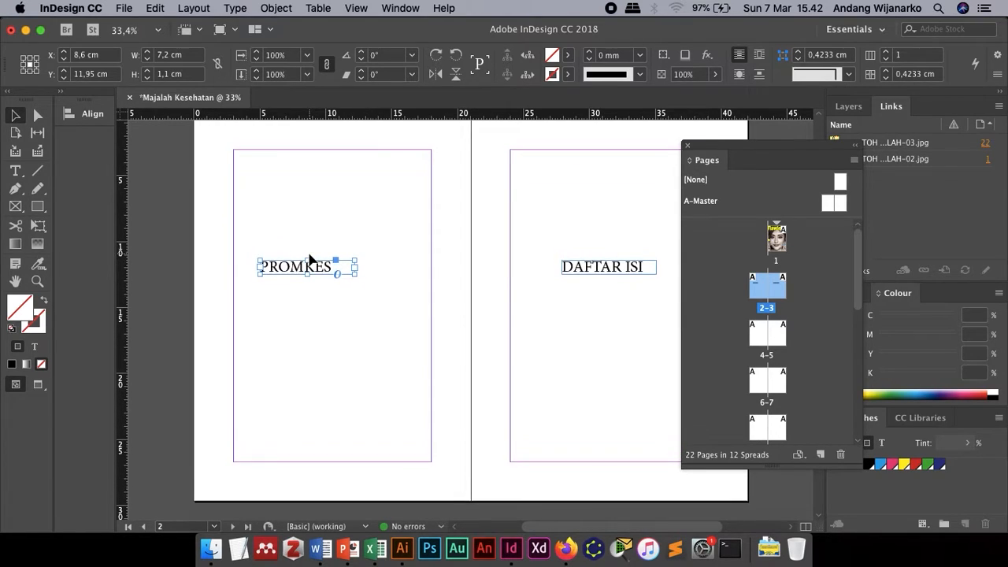
{"action": "scroll", "coordinate": [310, 260], "scroll_direction": "up", "scroll_amount": 3}
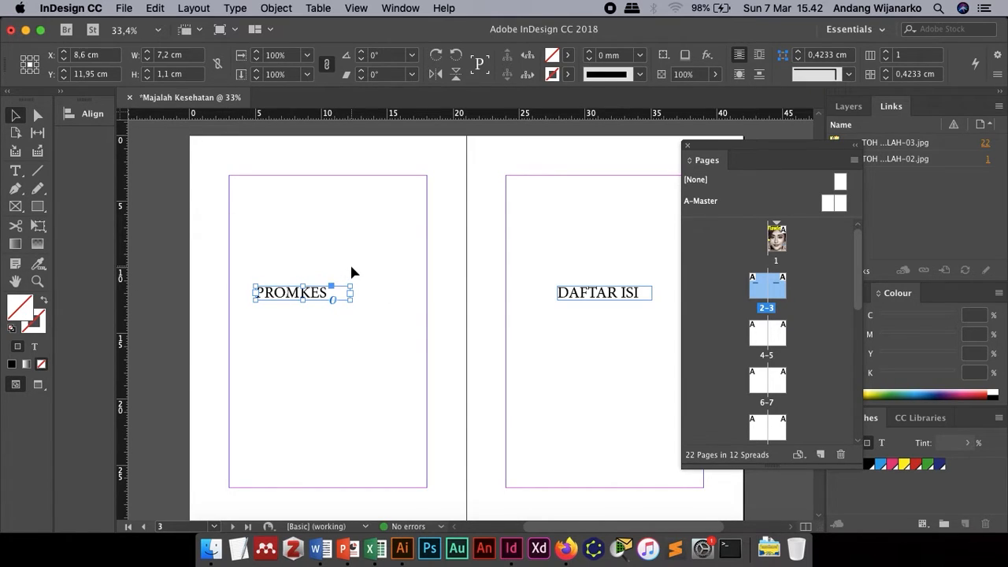
{"action": "left_click", "coordinate": [312, 268]}
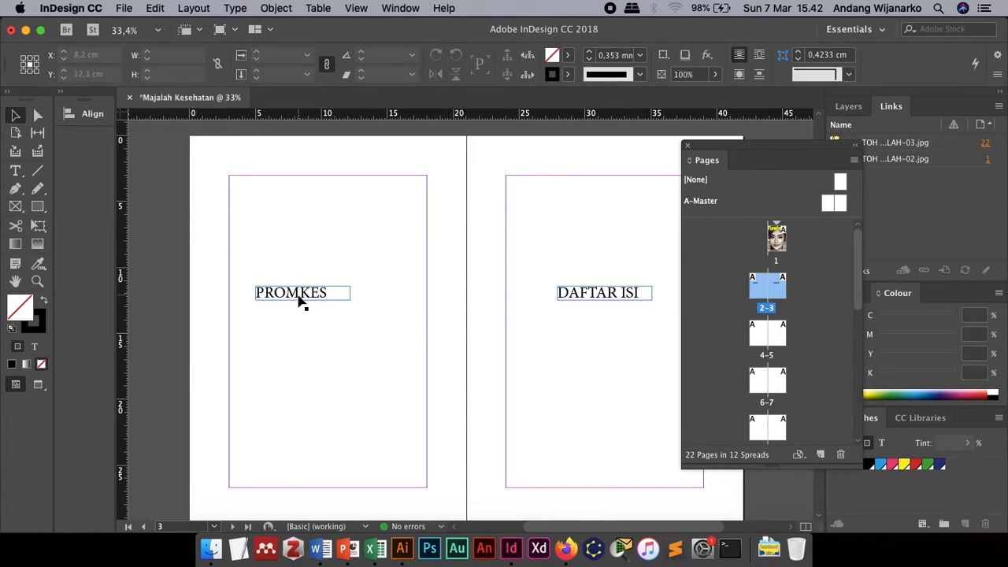
{"action": "left_click", "coordinate": [301, 300]}
{"action": "key", "text": "Delete"}
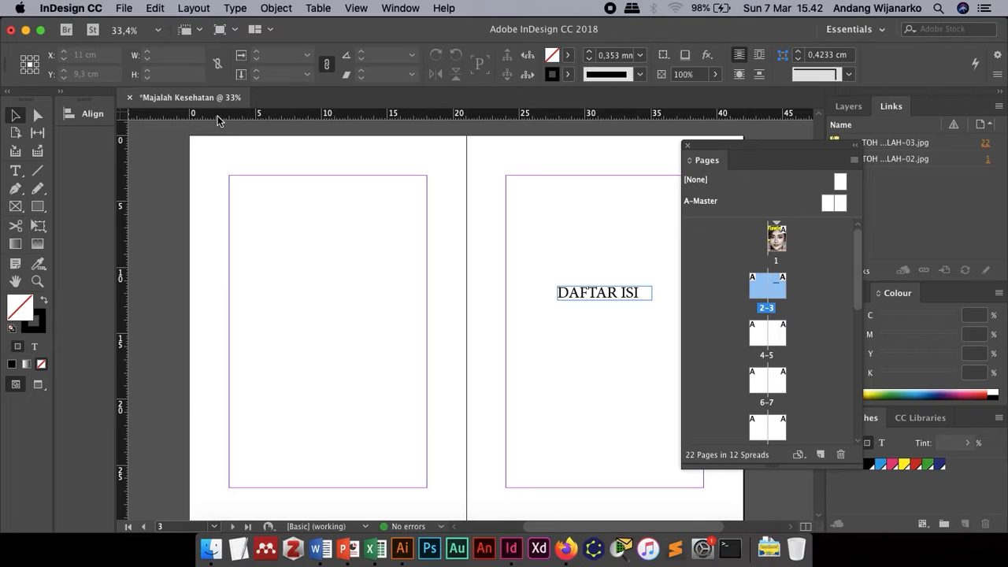
Step: Load the LOREM IMPUSM text file from the Documents folder for placing into the layout
{"action": "left_click", "coordinate": [124, 8]}
{"action": "left_click", "coordinate": [174, 201]}
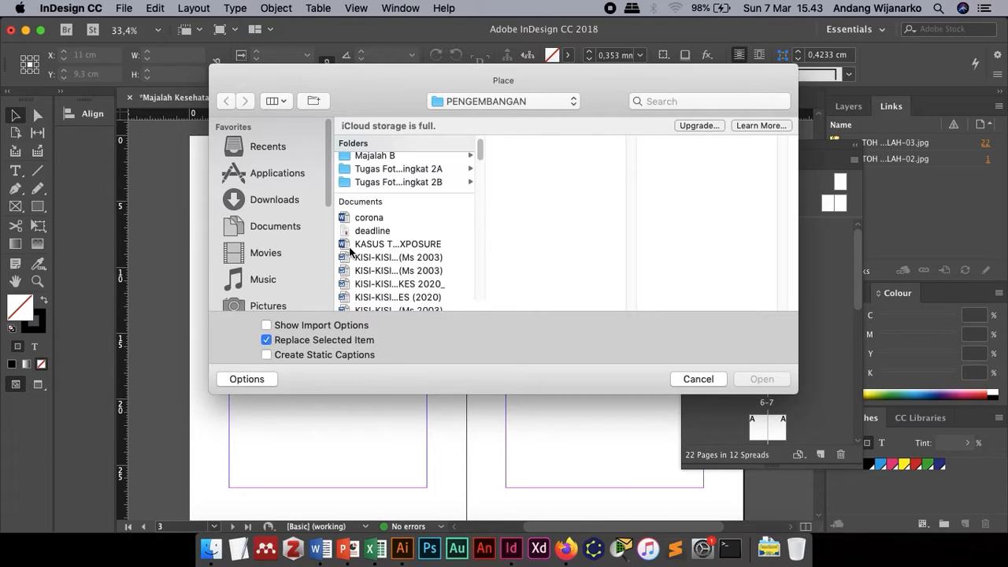
{"action": "left_click", "coordinate": [296, 228]}
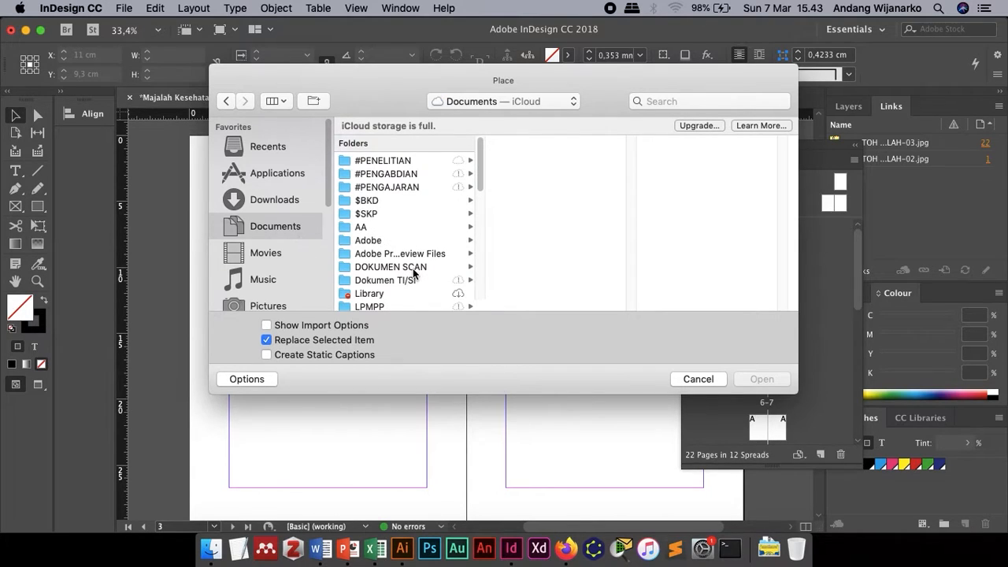
{"action": "scroll", "coordinate": [412, 273], "scroll_direction": "down", "scroll_amount": 5}
{"action": "scroll", "coordinate": [412, 272], "scroll_direction": "down", "scroll_amount": 5}
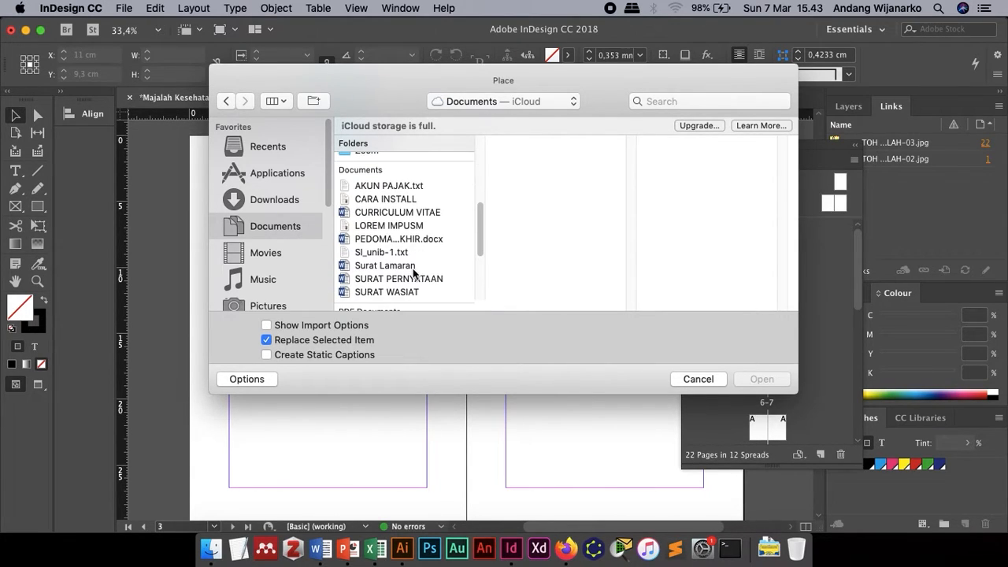
{"action": "left_click", "coordinate": [401, 226]}
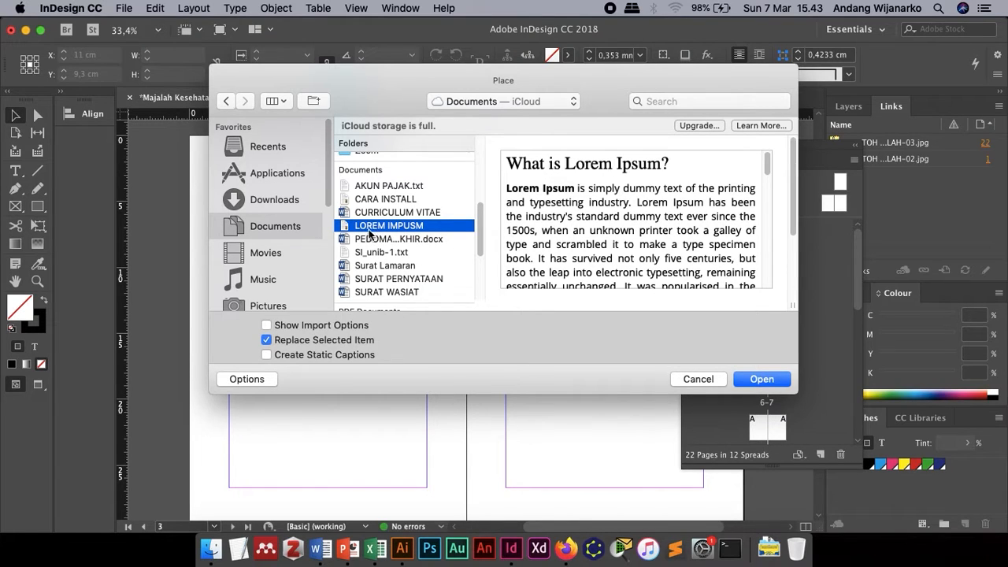
{"action": "scroll", "coordinate": [605, 221], "scroll_direction": "down", "scroll_amount": 10}
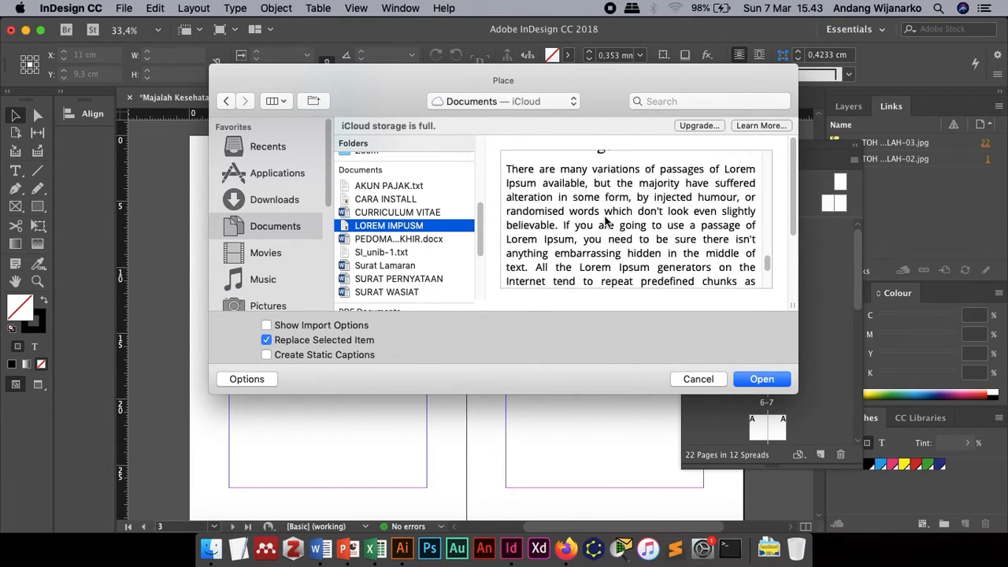
{"action": "scroll", "coordinate": [605, 221], "scroll_direction": "up", "scroll_amount": 10}
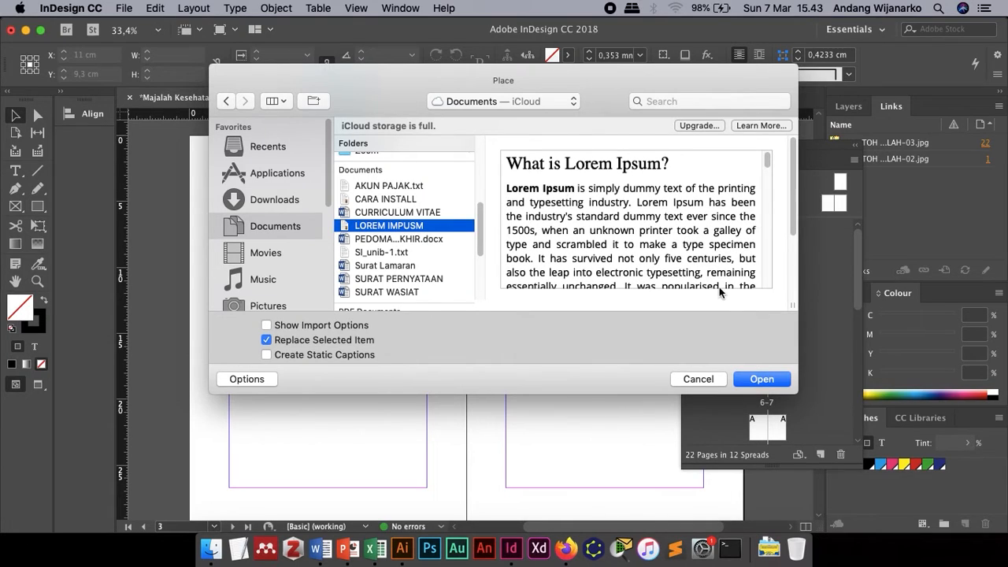
{"action": "left_click", "coordinate": [762, 379]}
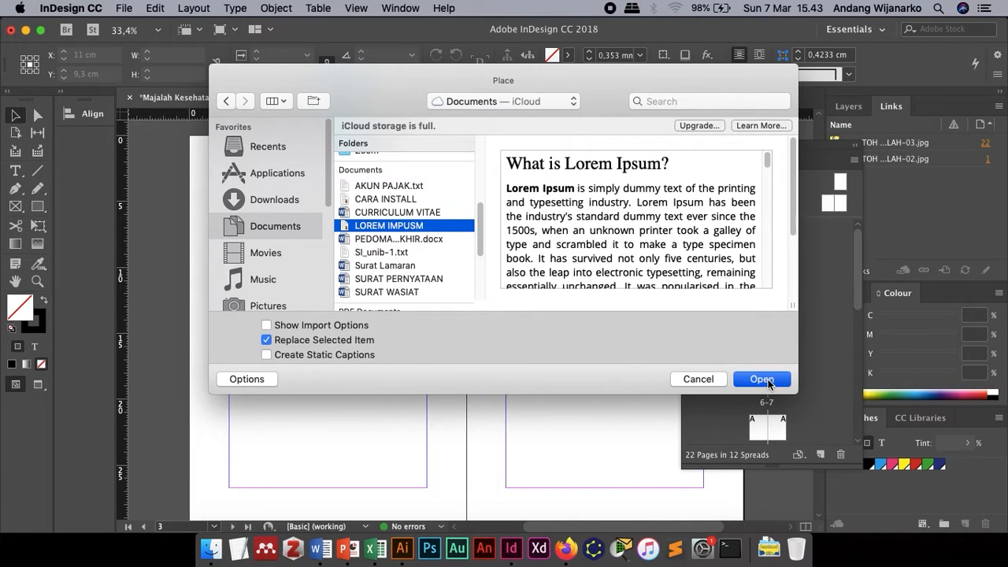
Step: Place the loaded Lorem Ipsum text on page 2 from the upper-left margin corner, filling the margin area, and deselect it
{"action": "left_click", "coordinate": [252, 179]}
{"action": "left_click_drag", "start_coordinate": [252, 179], "coordinate": [253, 201]}
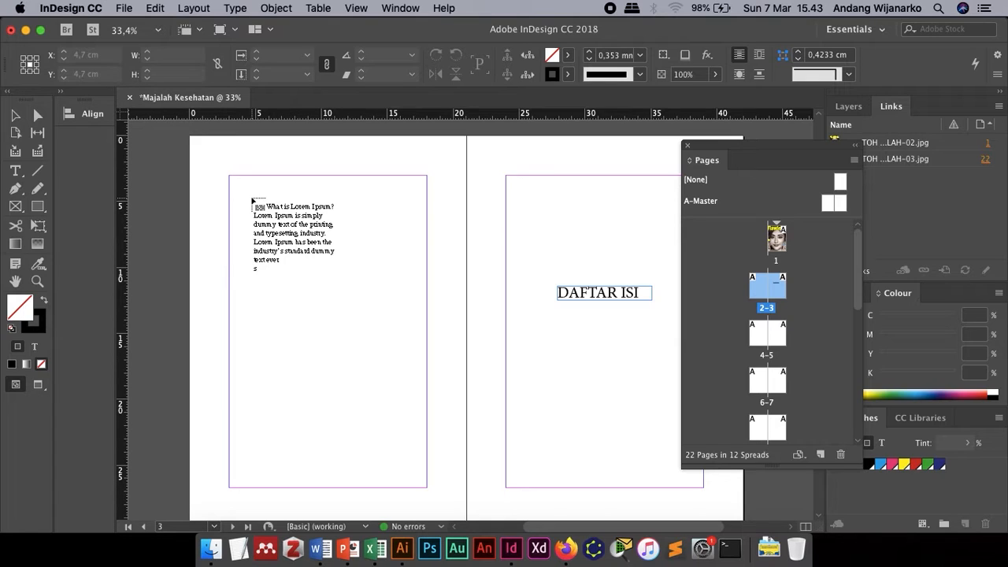
{"action": "left_click_drag", "start_coordinate": [253, 202], "coordinate": [287, 245]}
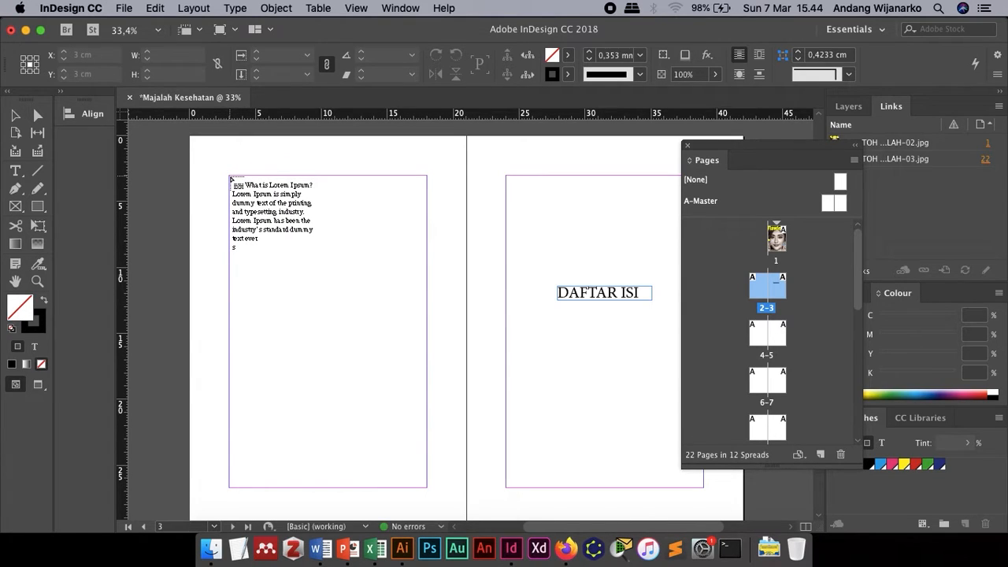
{"action": "left_click", "coordinate": [231, 179]}
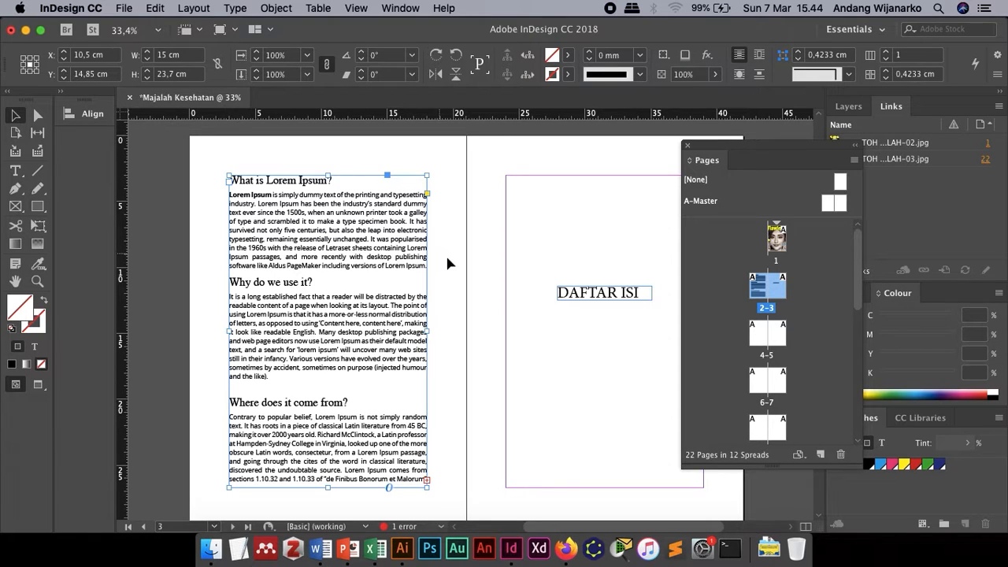
{"action": "left_click", "coordinate": [478, 266]}
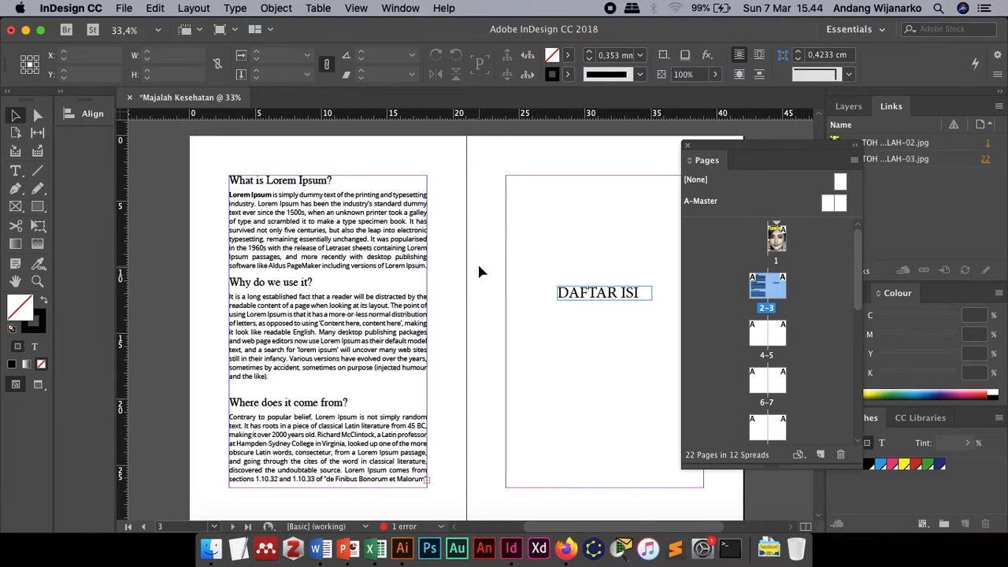
Step: Examine the overset text marker at the lower-right corner of page 2's Lorem Ipsum frame
{"action": "scroll", "coordinate": [479, 268], "scroll_direction": "down", "scroll_amount": 2}
{"action": "scroll", "coordinate": [479, 268], "scroll_direction": "up", "scroll_amount": 3}
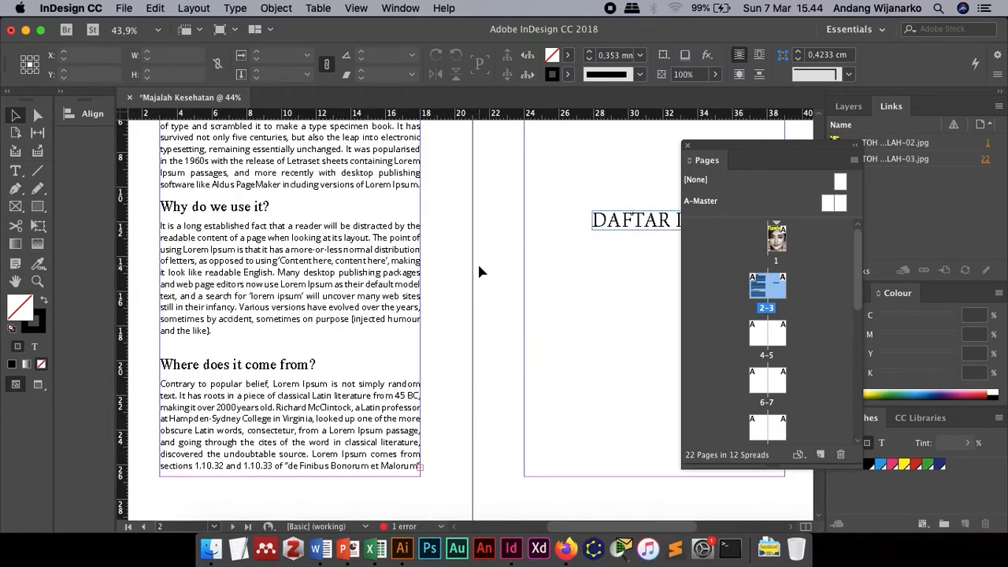
{"action": "scroll", "coordinate": [479, 266], "scroll_direction": "up", "scroll_amount": 2}
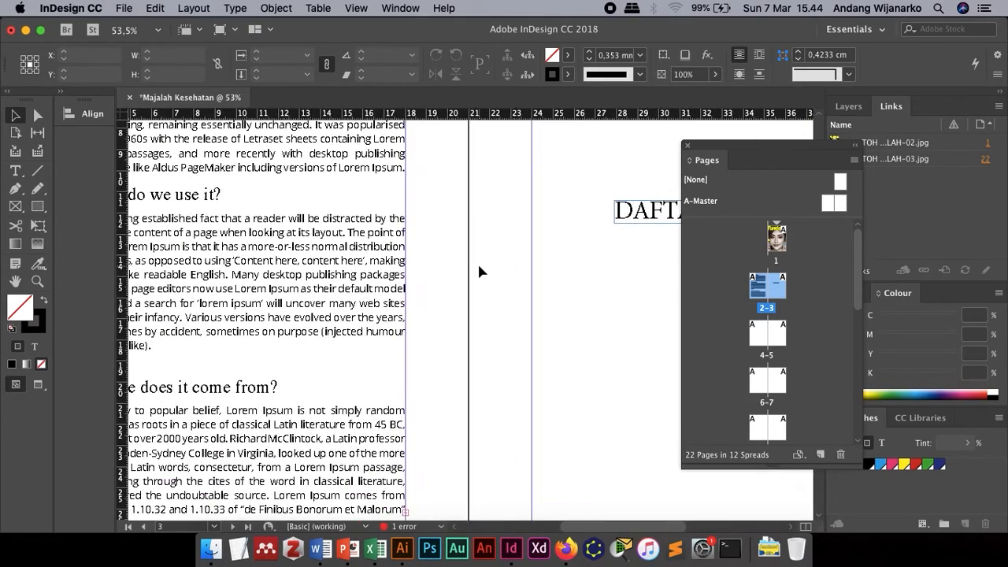
{"action": "scroll", "coordinate": [479, 266], "scroll_direction": "down", "scroll_amount": 4}
{"action": "scroll", "coordinate": [486, 254], "scroll_direction": "up", "scroll_amount": 2}
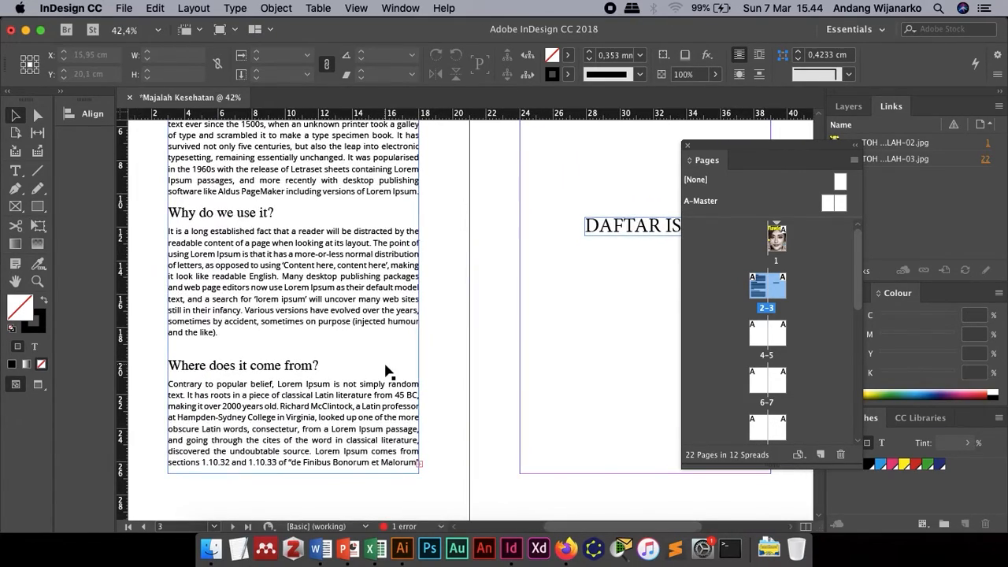
{"action": "scroll", "coordinate": [386, 370], "scroll_direction": "up", "scroll_amount": 3}
{"action": "scroll", "coordinate": [386, 371], "scroll_direction": "down", "scroll_amount": 3}
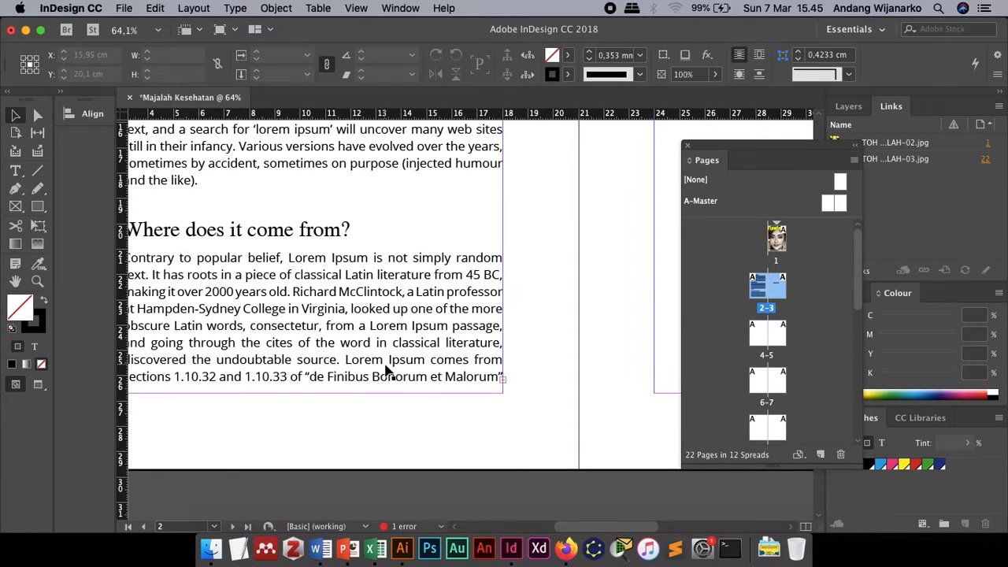
{"action": "scroll", "coordinate": [387, 370], "scroll_direction": "up", "scroll_amount": 2}
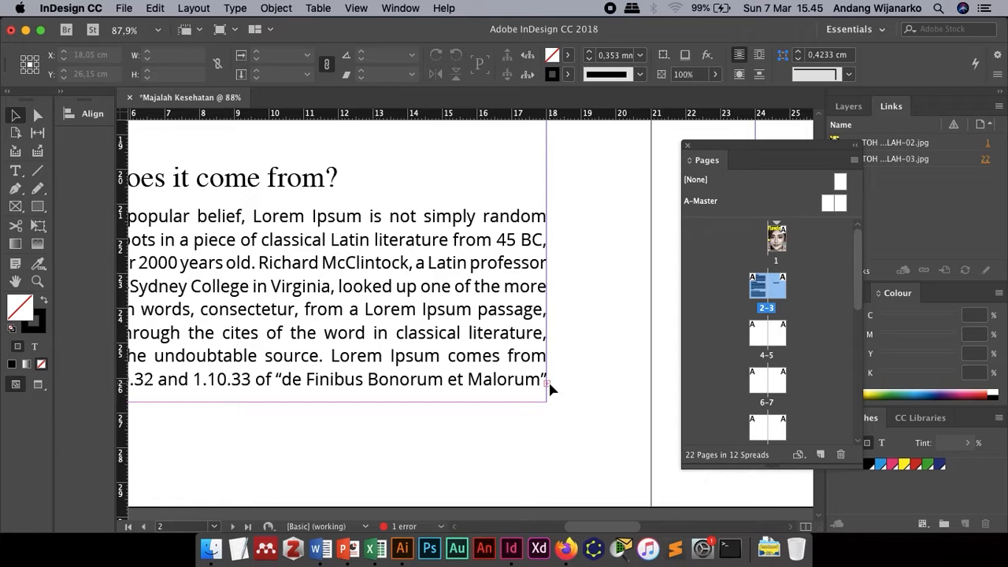
{"action": "scroll", "coordinate": [548, 379], "scroll_direction": "down", "scroll_amount": 6}
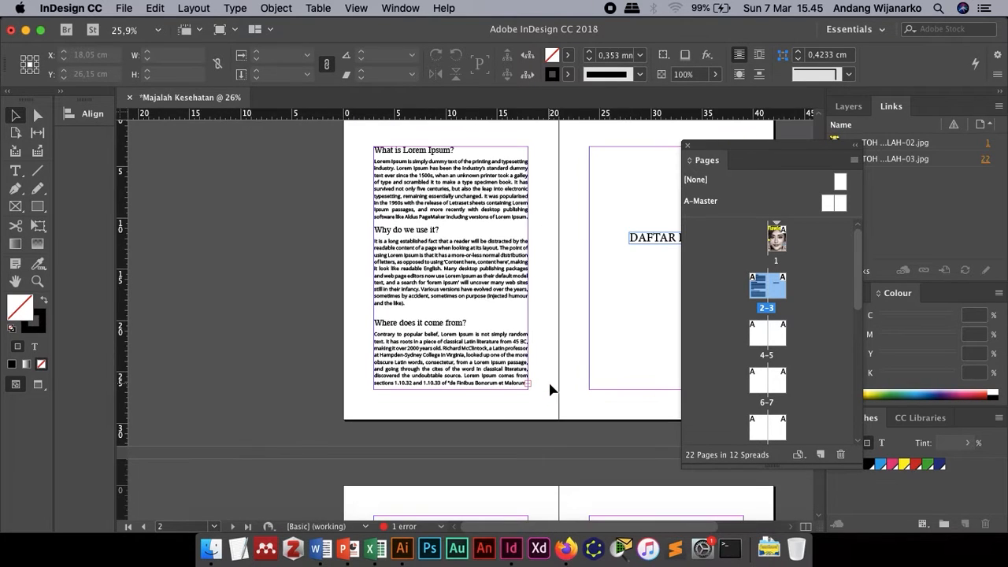
{"action": "scroll", "coordinate": [548, 380], "scroll_direction": "up", "scroll_amount": 1}
{"action": "scroll", "coordinate": [464, 380], "scroll_direction": "up", "scroll_amount": 4}
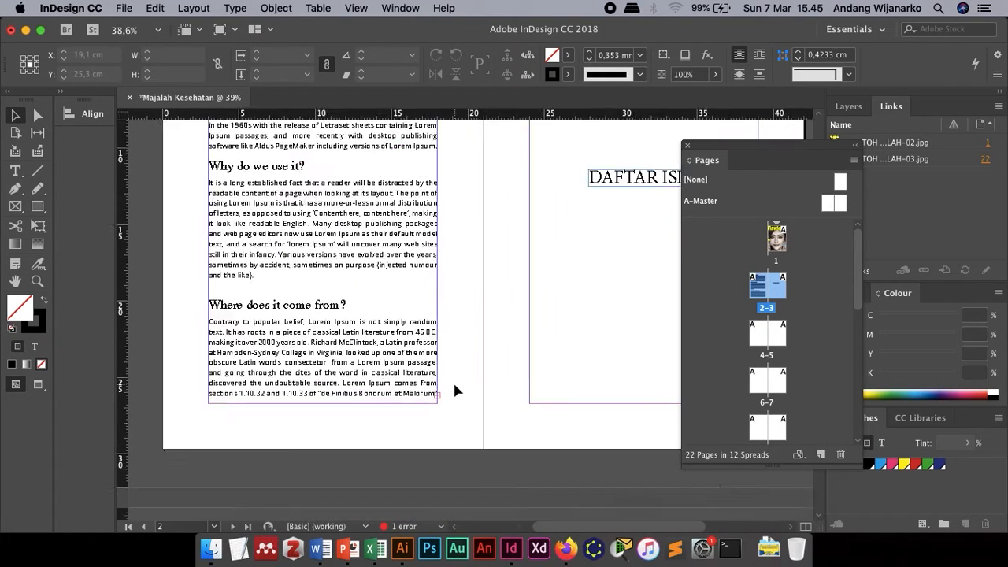
{"action": "scroll", "coordinate": [455, 390], "scroll_direction": "up", "scroll_amount": 2}
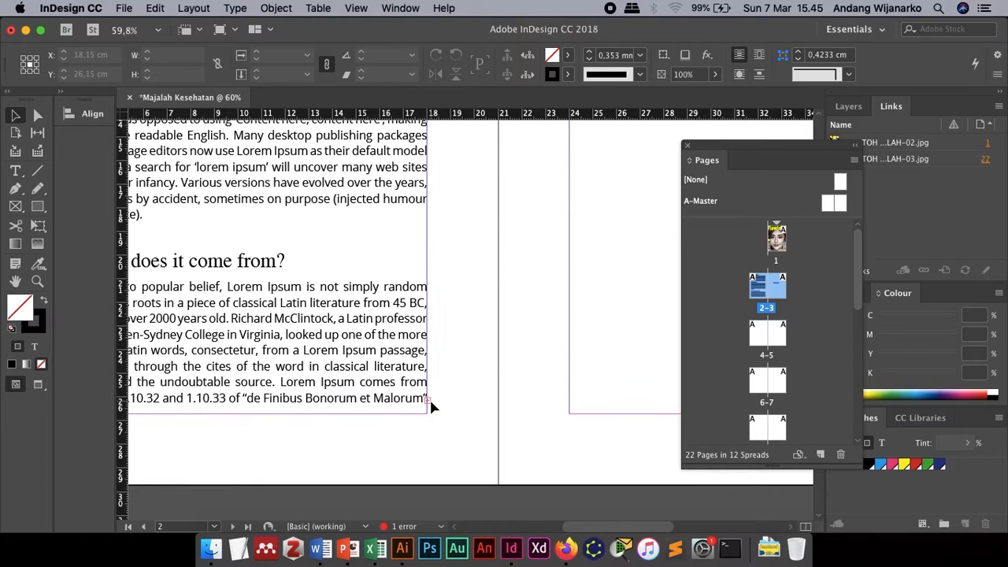
{"action": "scroll", "coordinate": [429, 399], "scroll_direction": "down", "scroll_amount": 1}
{"action": "scroll", "coordinate": [431, 400], "scroll_direction": "down", "scroll_amount": 4}
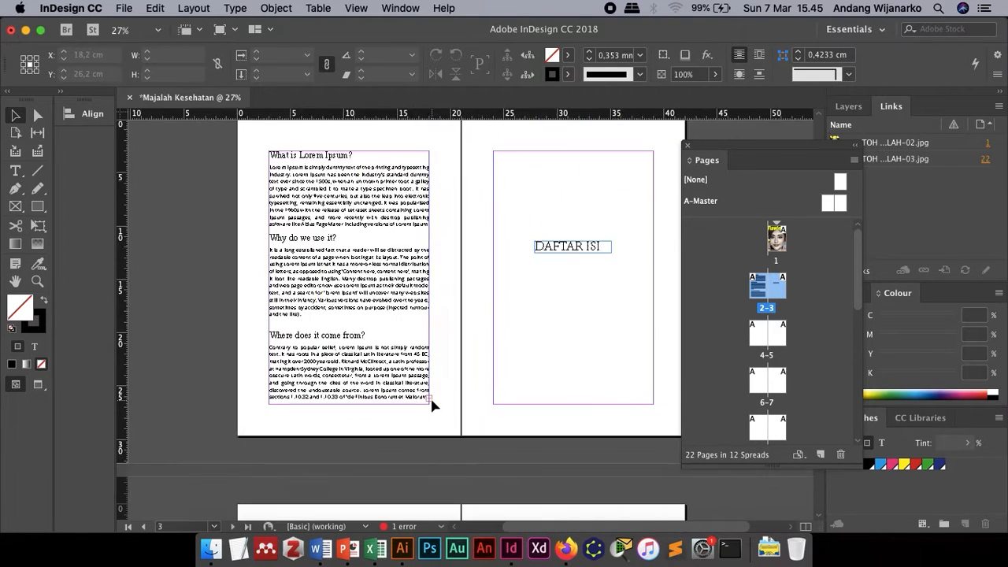
Step: Try flowing page 2's overset Lorem Ipsum text into a linked frame filling page 3's margin area, and undo it
{"action": "left_click", "coordinate": [410, 451]}
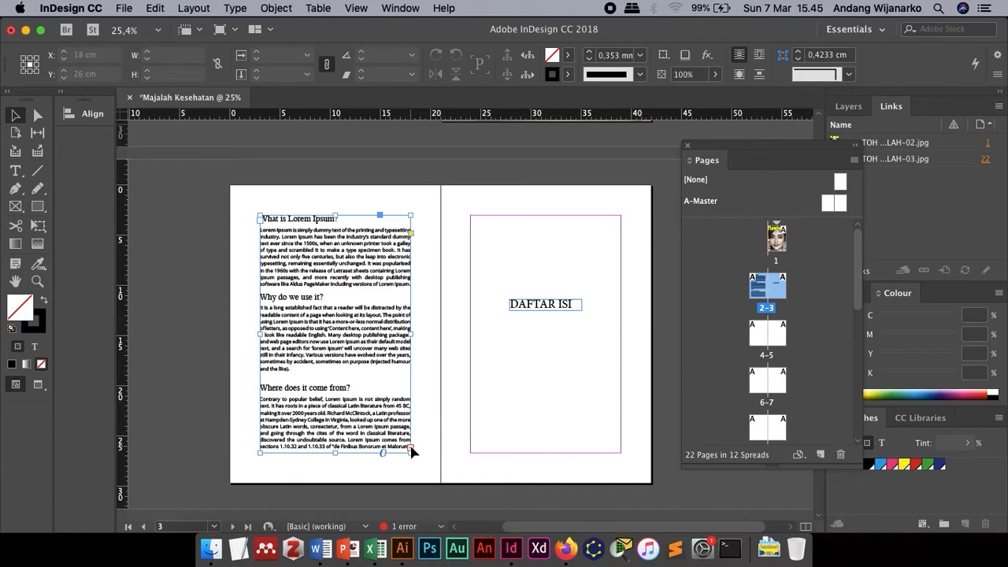
{"action": "left_click", "coordinate": [411, 447]}
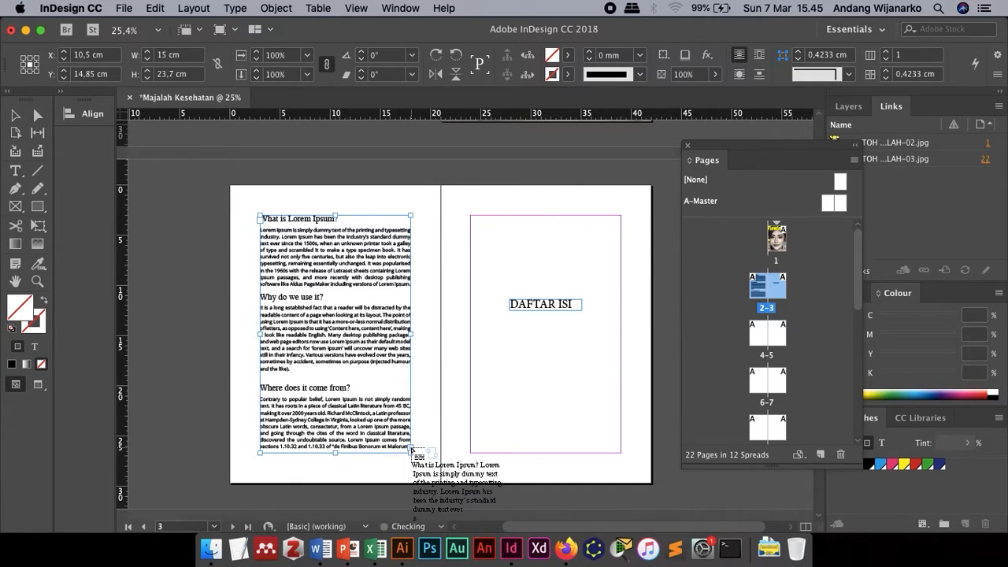
{"action": "left_click", "coordinate": [498, 369]}
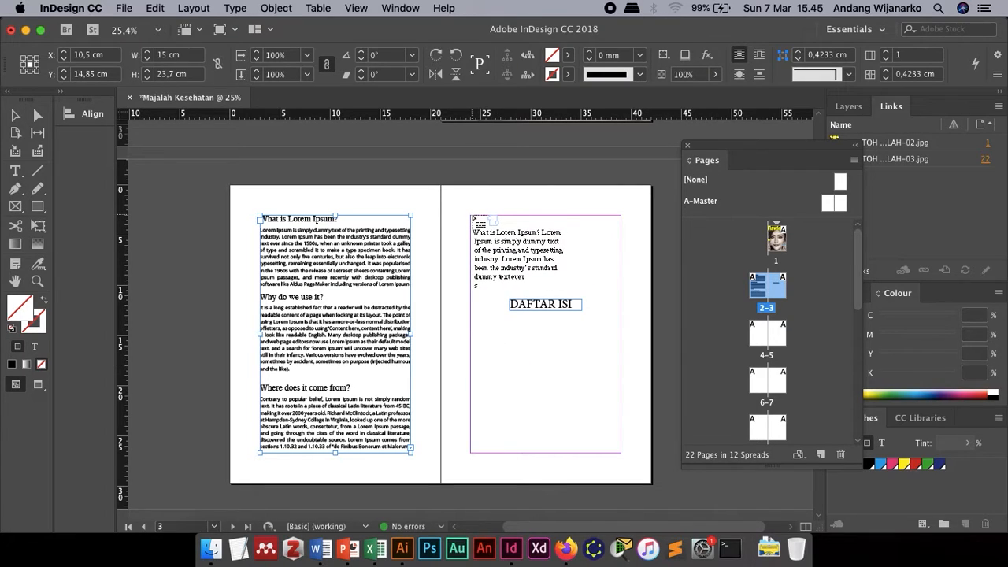
{"action": "left_click", "coordinate": [471, 214]}
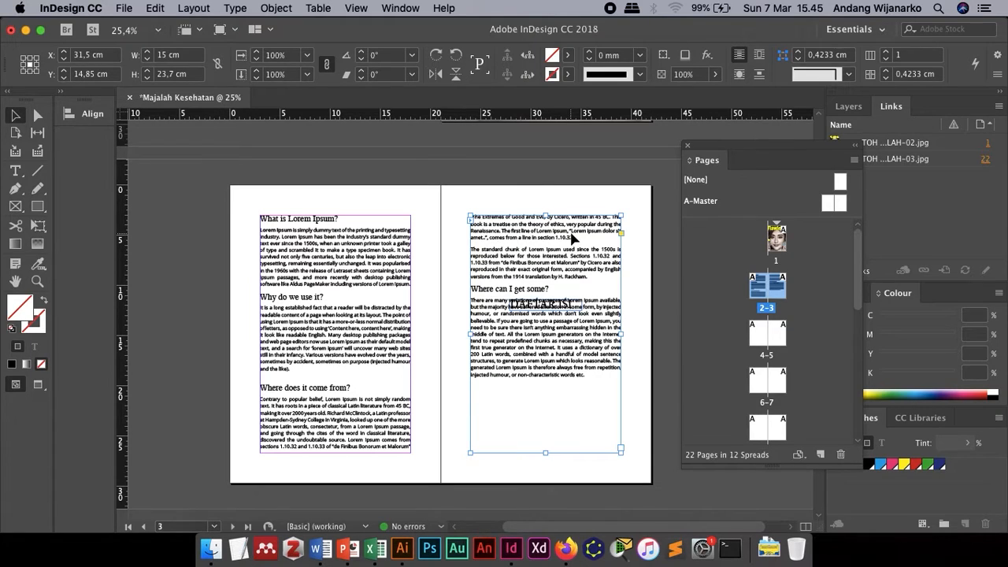
{"action": "key", "text": "super+z"}
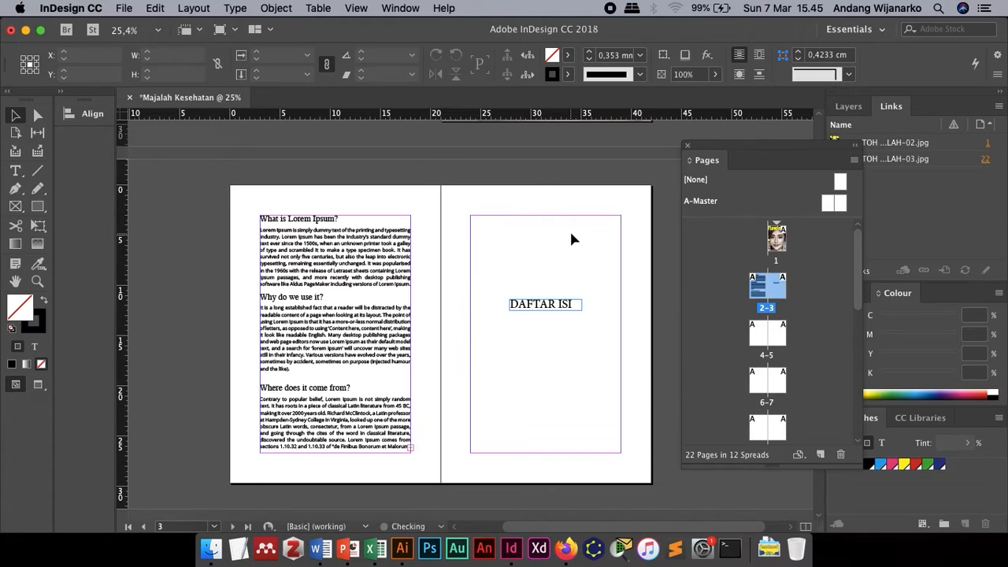
Step: Try extending the lower edge of page 2's text frame to a height of 32 cm, and undo the resize
{"action": "scroll", "coordinate": [302, 424], "scroll_direction": "down", "scroll_amount": 3}
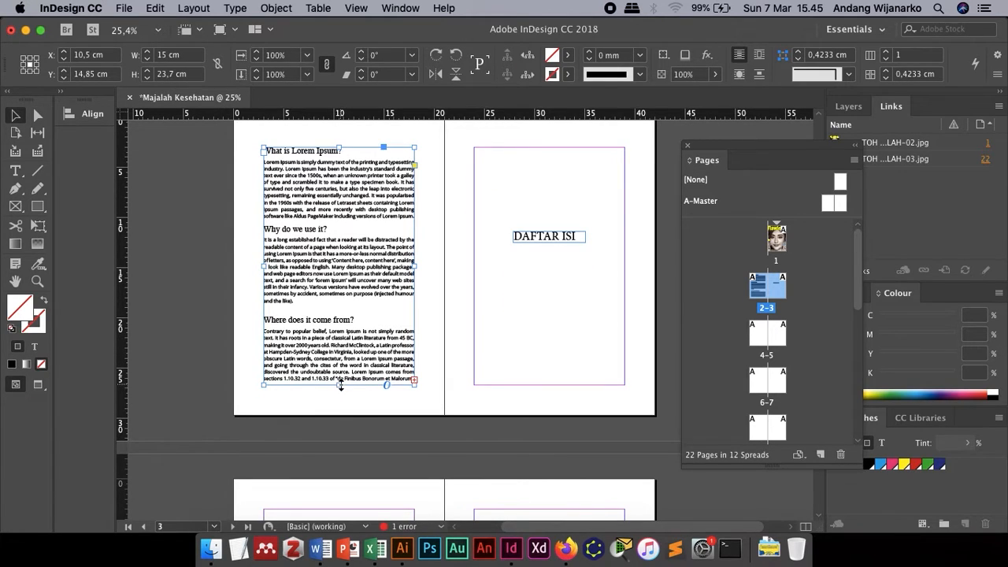
{"action": "left_click_drag", "start_coordinate": [340, 384], "coordinate": [339, 468]}
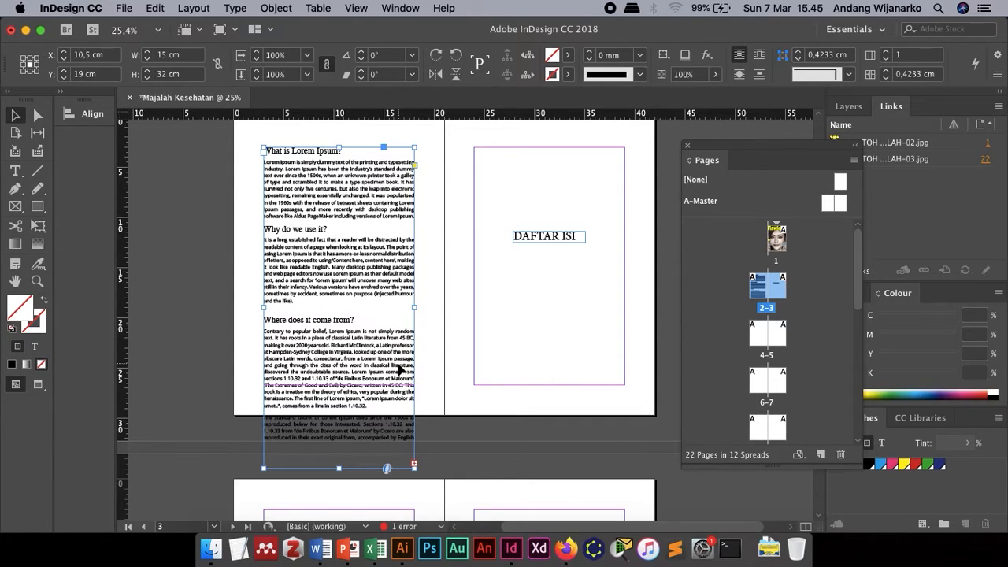
{"action": "key", "text": "super+z"}
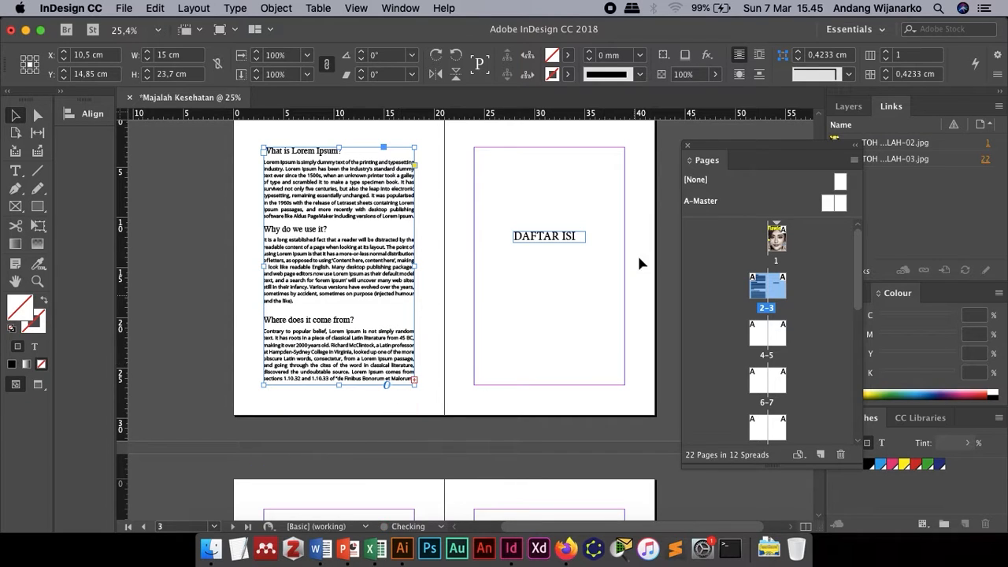
{"action": "scroll", "coordinate": [468, 247], "scroll_direction": "up", "scroll_amount": 5}
{"action": "left_click", "coordinate": [467, 323]}
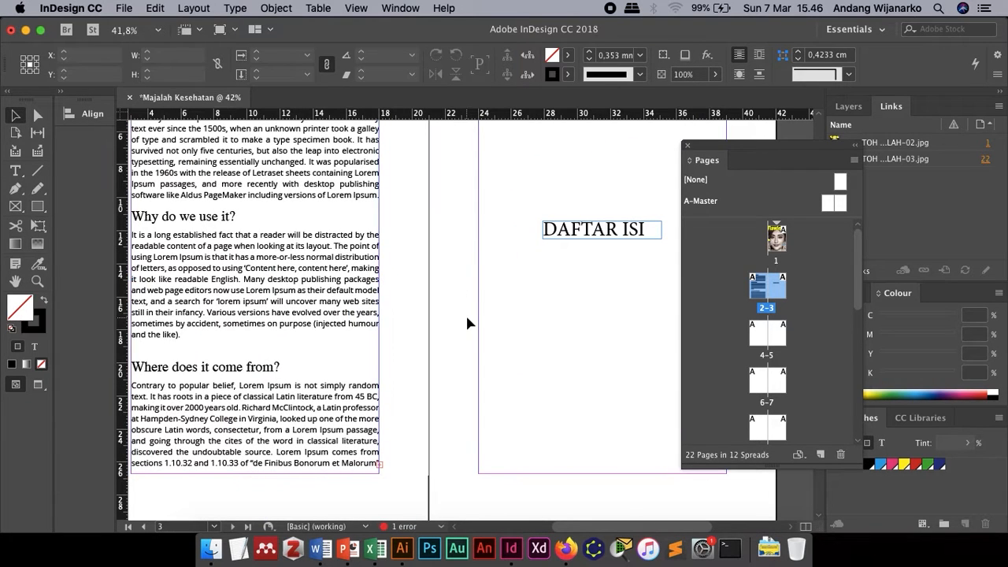
{"action": "scroll", "coordinate": [467, 323], "scroll_direction": "up", "scroll_amount": 2}
{"action": "scroll", "coordinate": [467, 323], "scroll_direction": "left", "scroll_amount": 2}
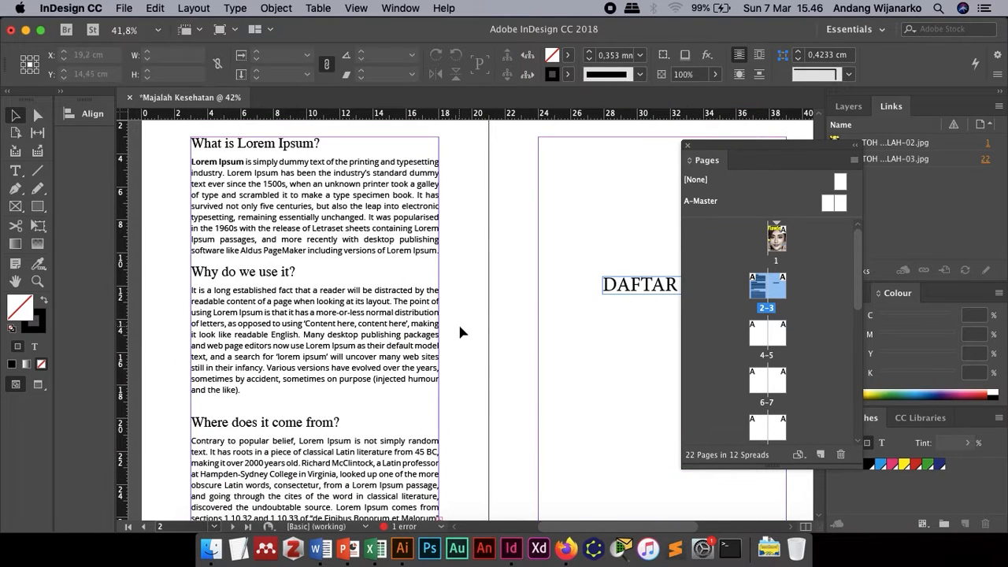
{"action": "left_click", "coordinate": [302, 269]}
{"action": "scroll", "coordinate": [303, 272], "scroll_direction": "down", "scroll_amount": 2}
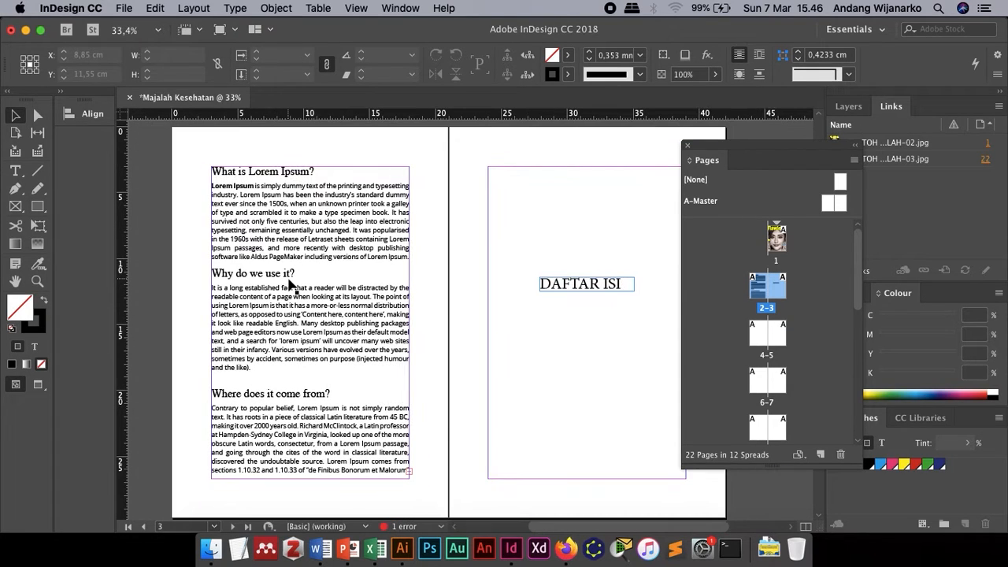
Step: Select the Lorem Ipsum text frame on page 2 and display the Character formatting settings
{"action": "left_click", "coordinate": [355, 249]}
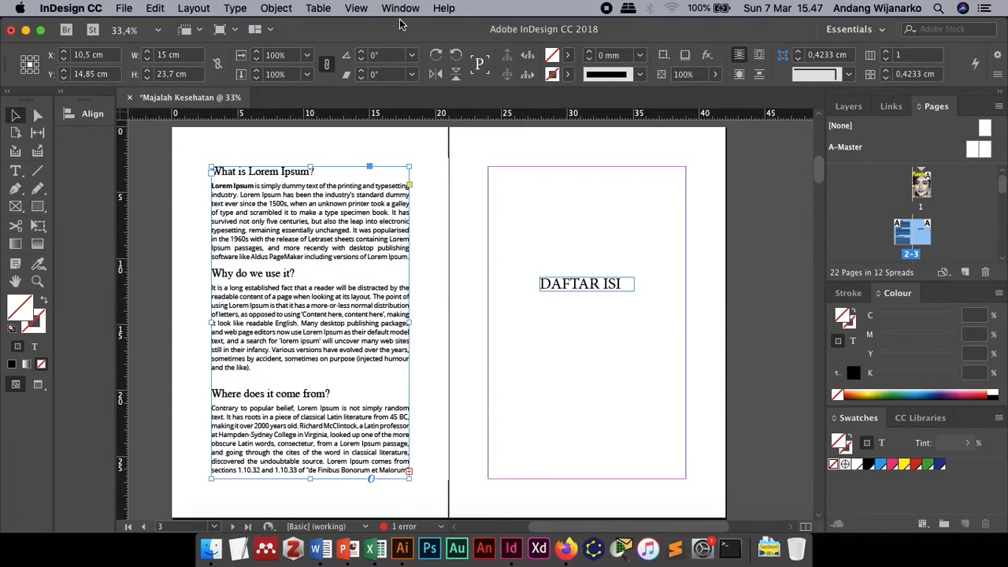
{"action": "left_click", "coordinate": [397, 9]}
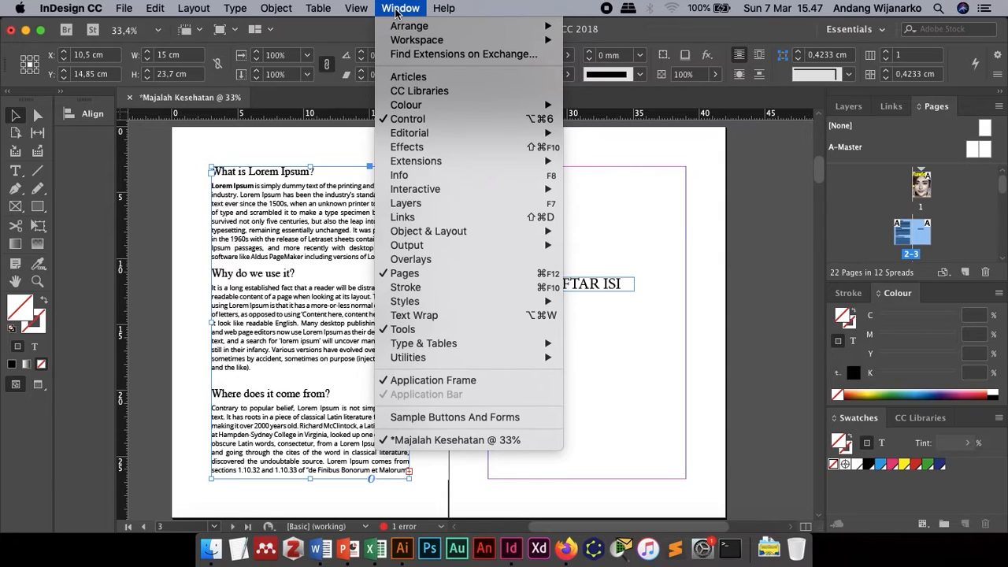
{"action": "mouse_move", "coordinate": [450, 193]}
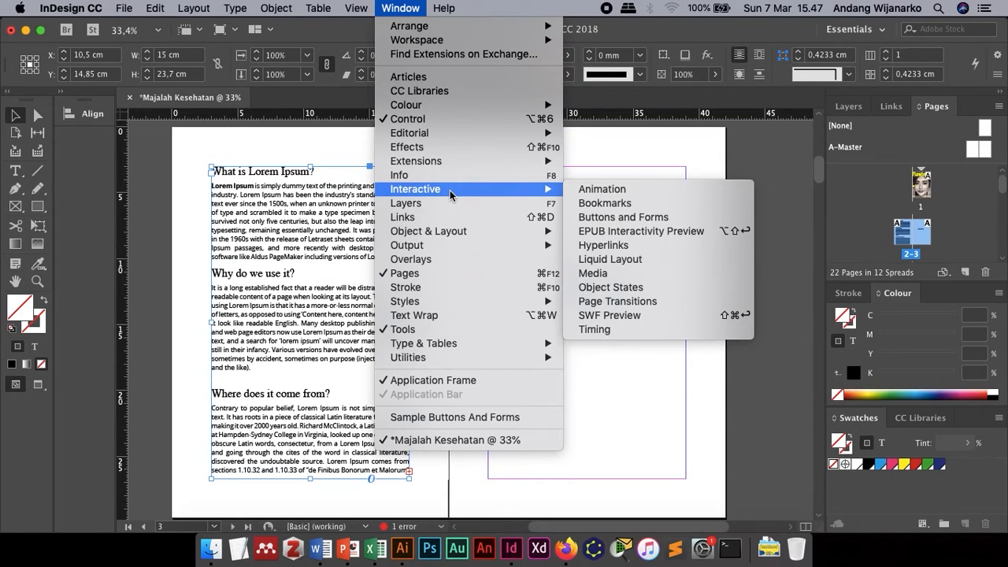
{"action": "mouse_move", "coordinate": [472, 352]}
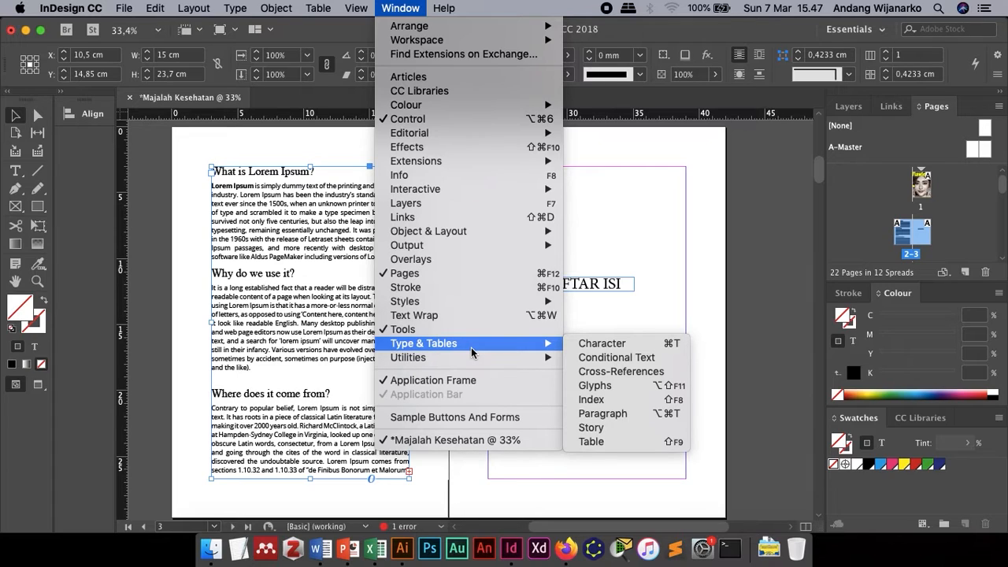
{"action": "left_click", "coordinate": [629, 344]}
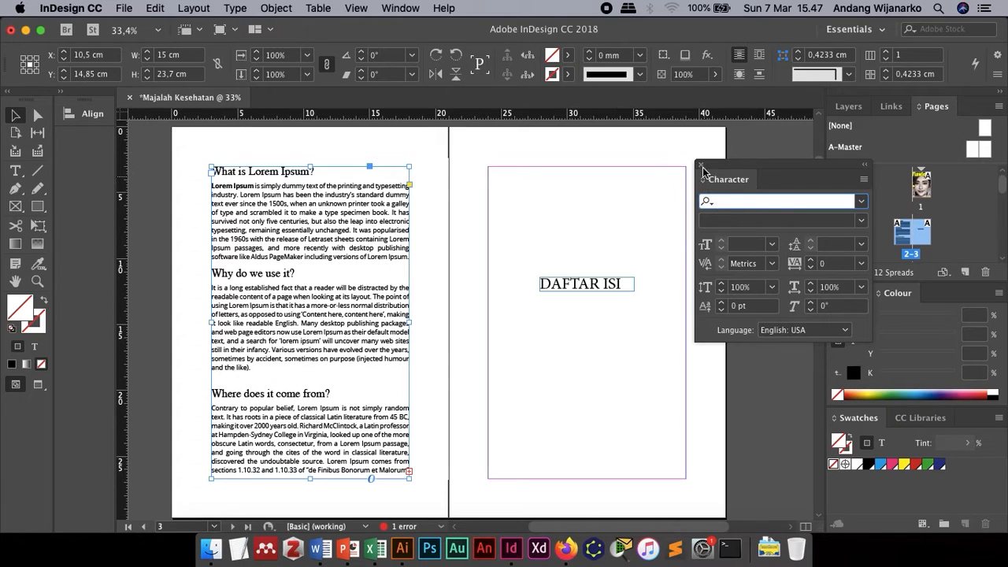
Step: Set the body paragraph under "What is Lorem Ipsum?" to 12 pt font size with 14 pt leading
{"action": "double_click", "coordinate": [342, 234]}
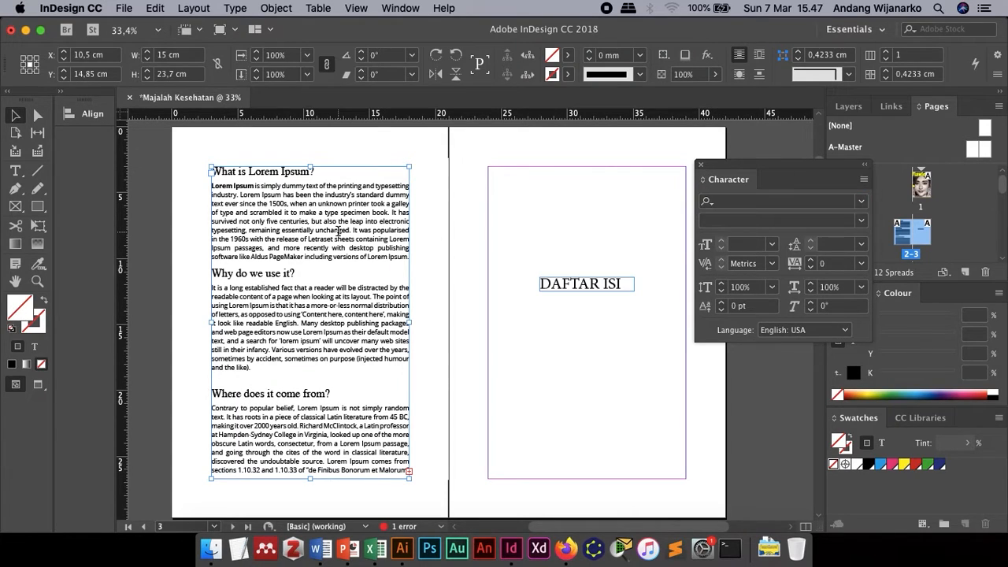
{"action": "left_click_drag", "start_coordinate": [211, 186], "coordinate": [421, 256]}
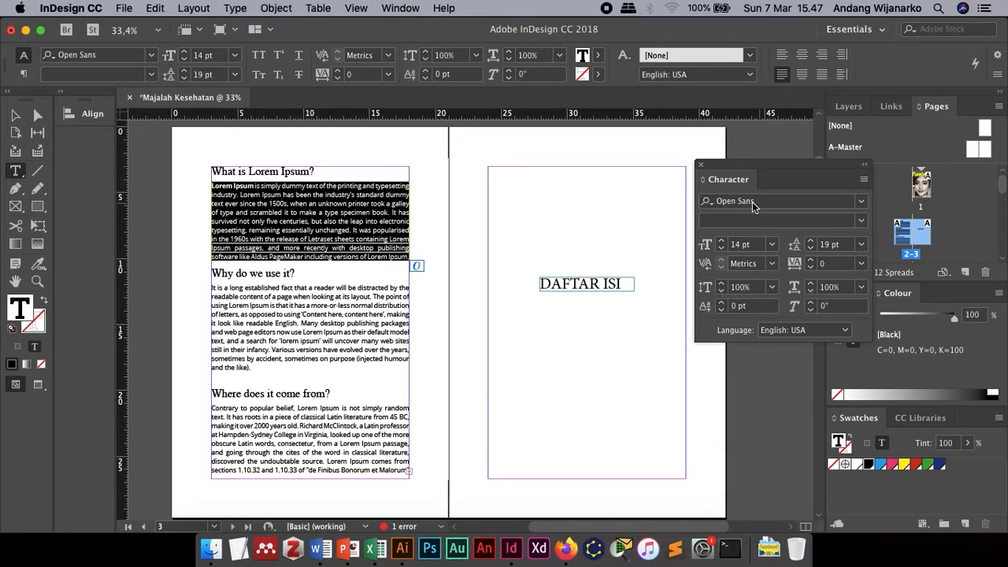
{"action": "left_click", "coordinate": [862, 202]}
{"action": "left_click", "coordinate": [862, 202]}
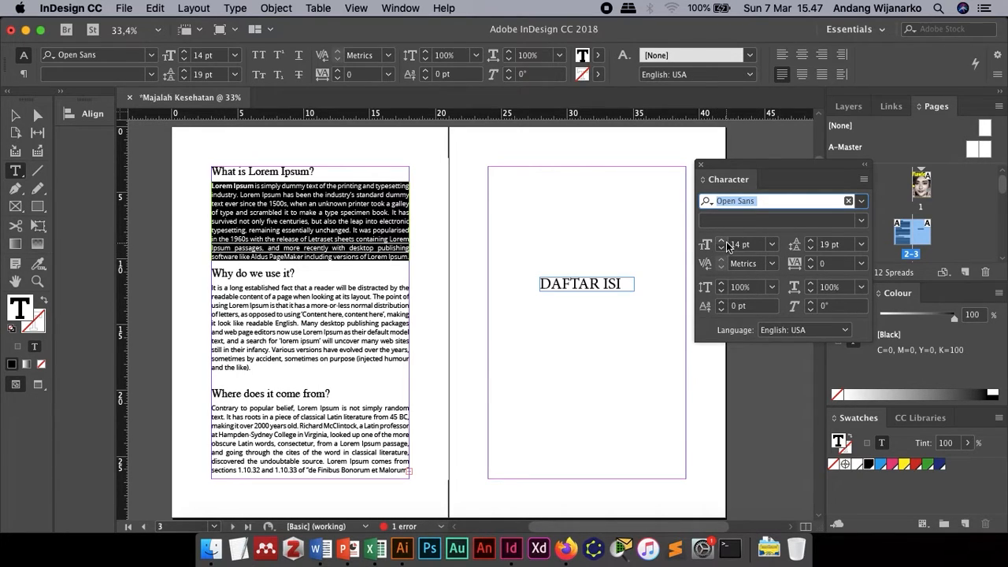
{"action": "left_click", "coordinate": [772, 244]}
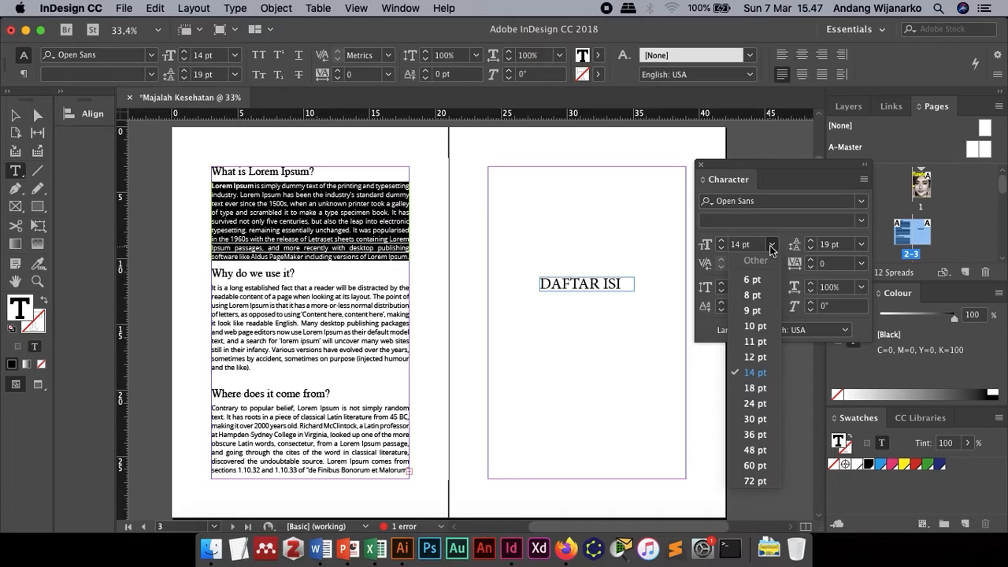
{"action": "left_click", "coordinate": [765, 360]}
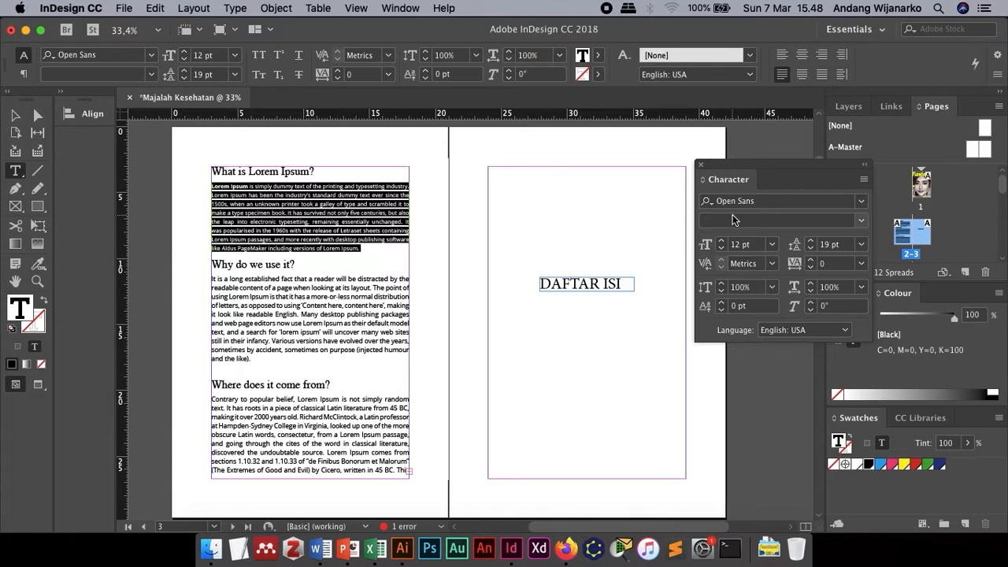
{"action": "left_click", "coordinate": [862, 245]}
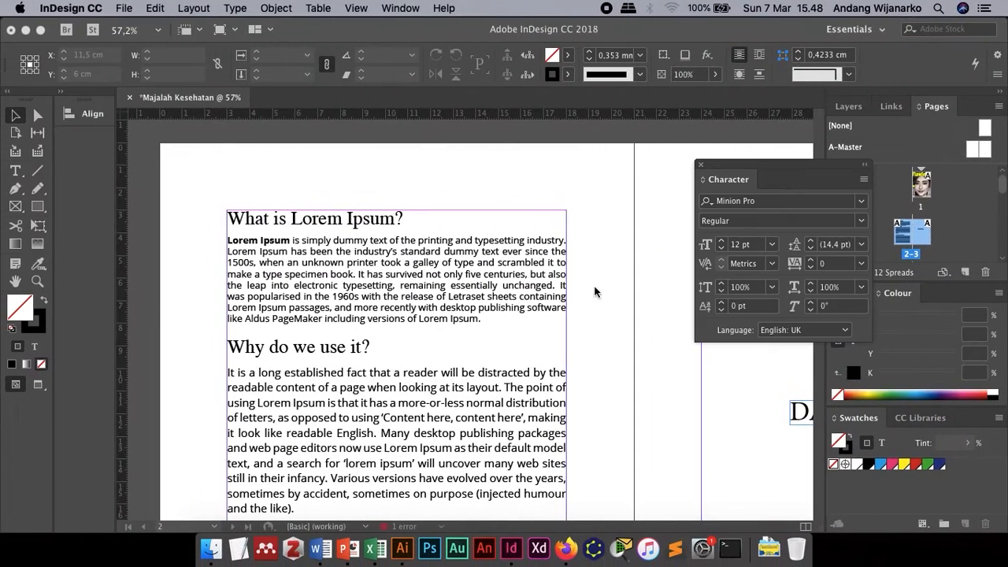
Step: Set the leading of the paragraph under "What is Lorem Ipsum?" to 18 pt and deselect the frame
{"action": "left_click", "coordinate": [354, 285]}
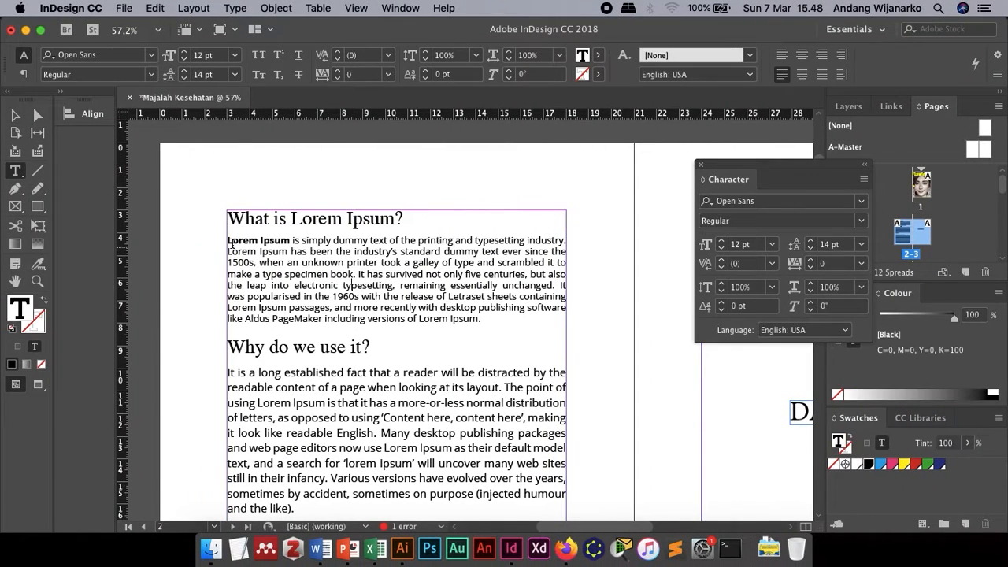
{"action": "left_click_drag", "start_coordinate": [227, 240], "coordinate": [492, 323]}
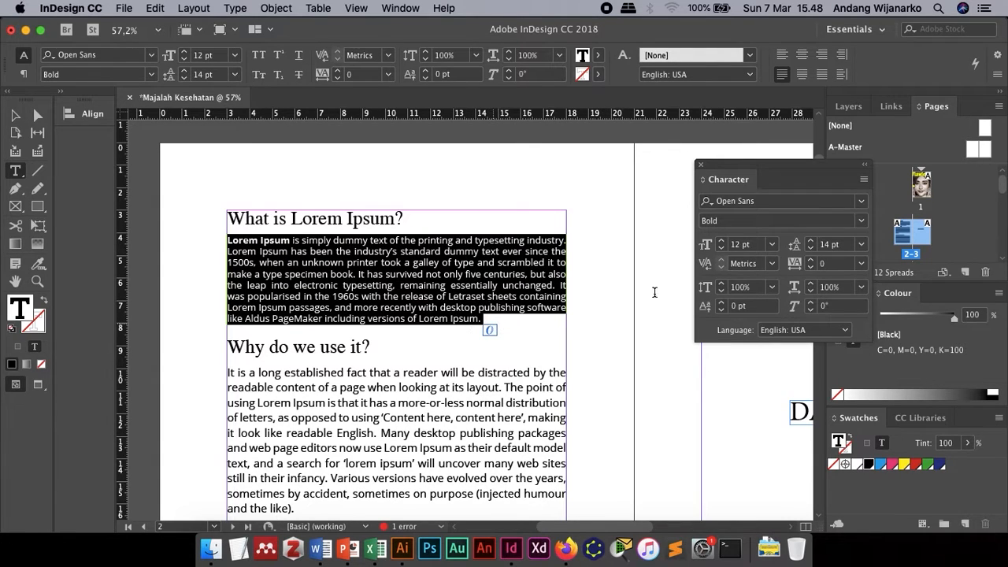
{"action": "left_click", "coordinate": [862, 244]}
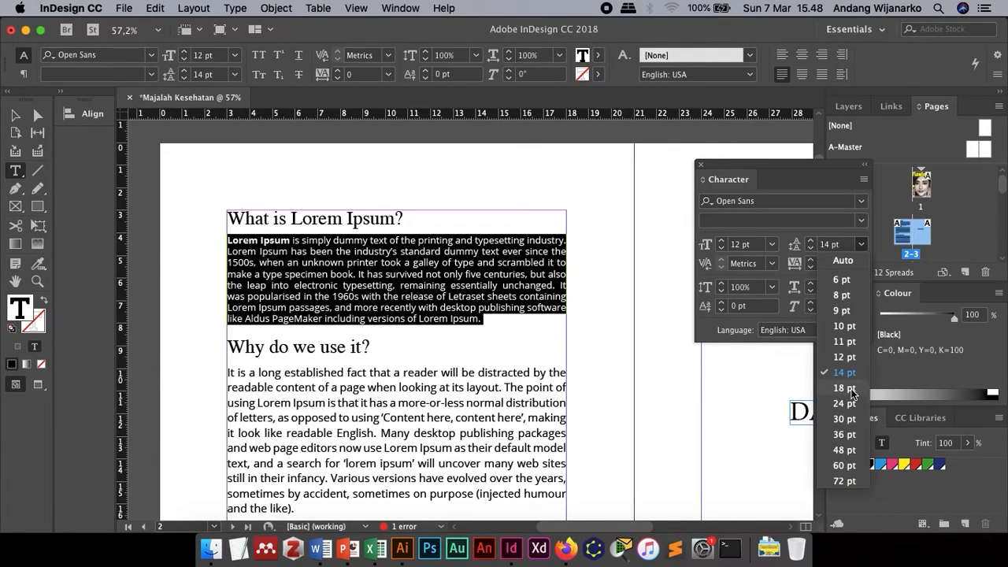
{"action": "left_click", "coordinate": [855, 388]}
{"action": "left_click", "coordinate": [17, 117]}
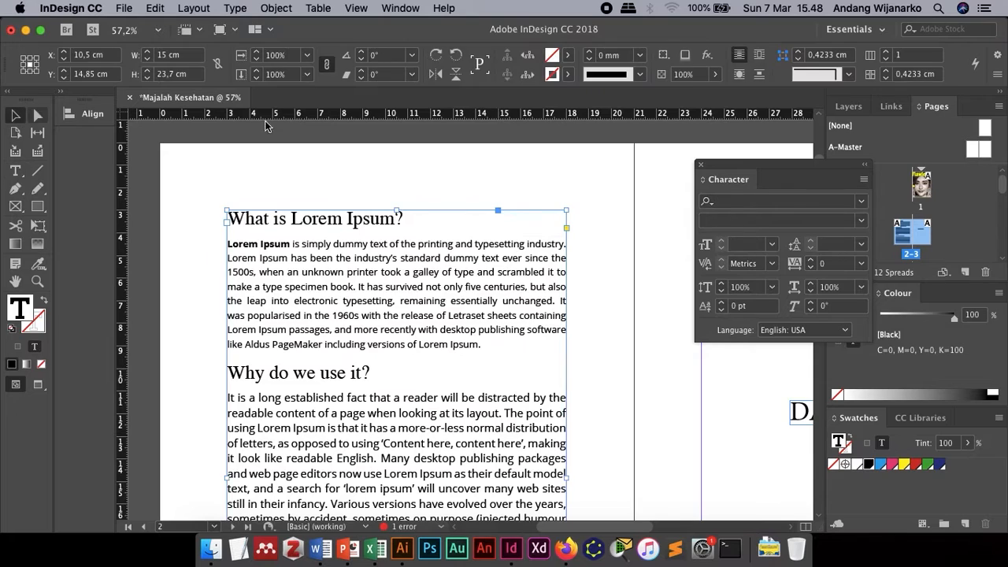
{"action": "left_click", "coordinate": [463, 159]}
{"action": "scroll", "coordinate": [463, 159], "scroll_direction": "down", "scroll_amount": 3}
{"action": "scroll", "coordinate": [464, 168], "scroll_direction": "up", "scroll_amount": 3}
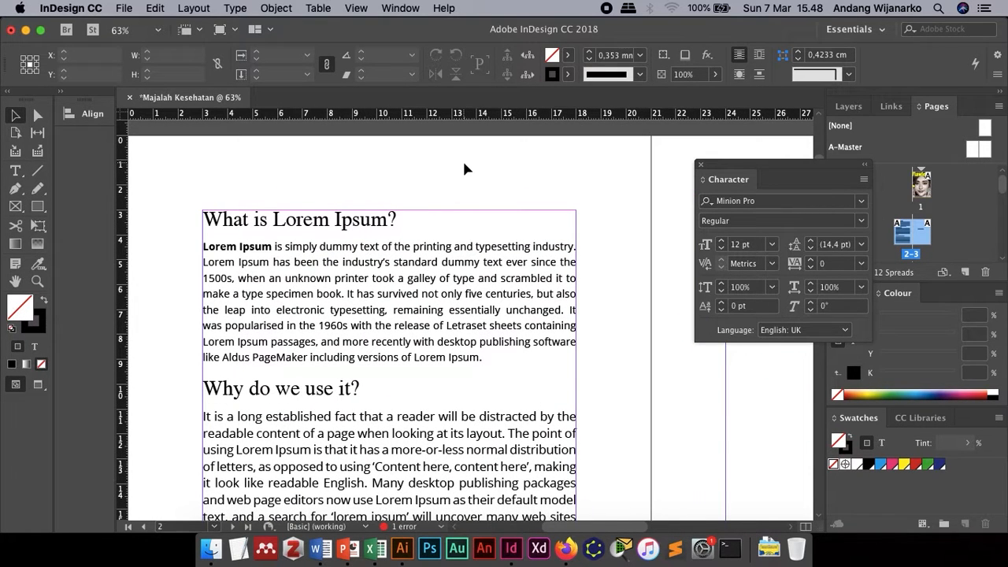
Step: Set the font size of the "What is Lorem Ipsum?" heading to 30 pt
{"action": "double_click", "coordinate": [378, 217]}
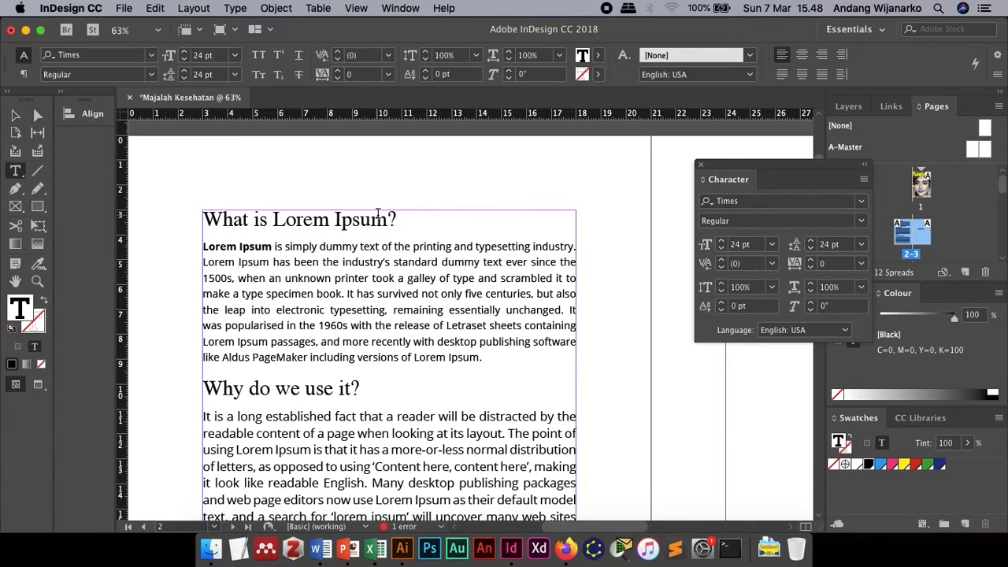
{"action": "left_click_drag", "start_coordinate": [397, 219], "coordinate": [201, 219]}
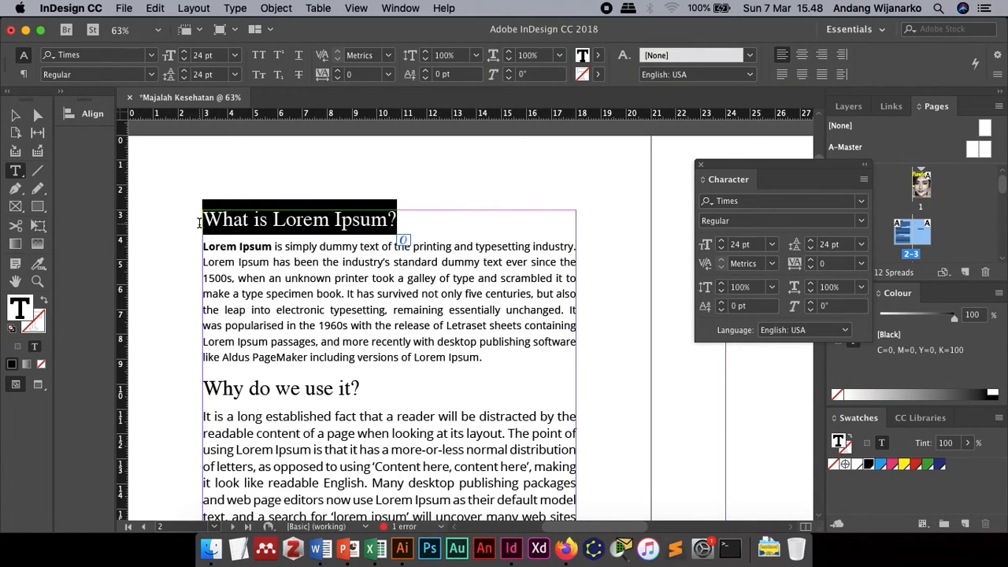
{"action": "left_click", "coordinate": [773, 245]}
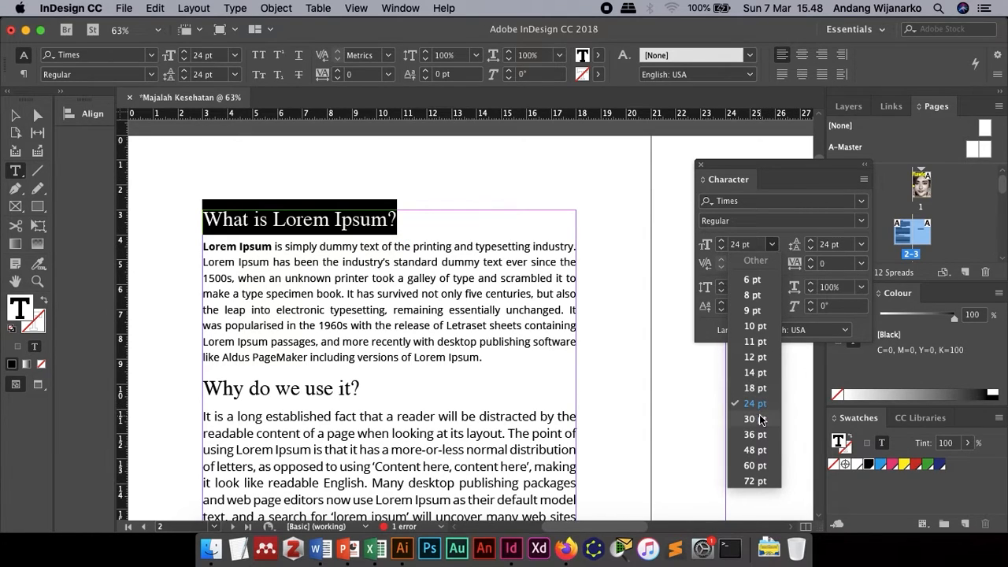
{"action": "left_click", "coordinate": [755, 418]}
{"action": "left_click", "coordinate": [15, 115]}
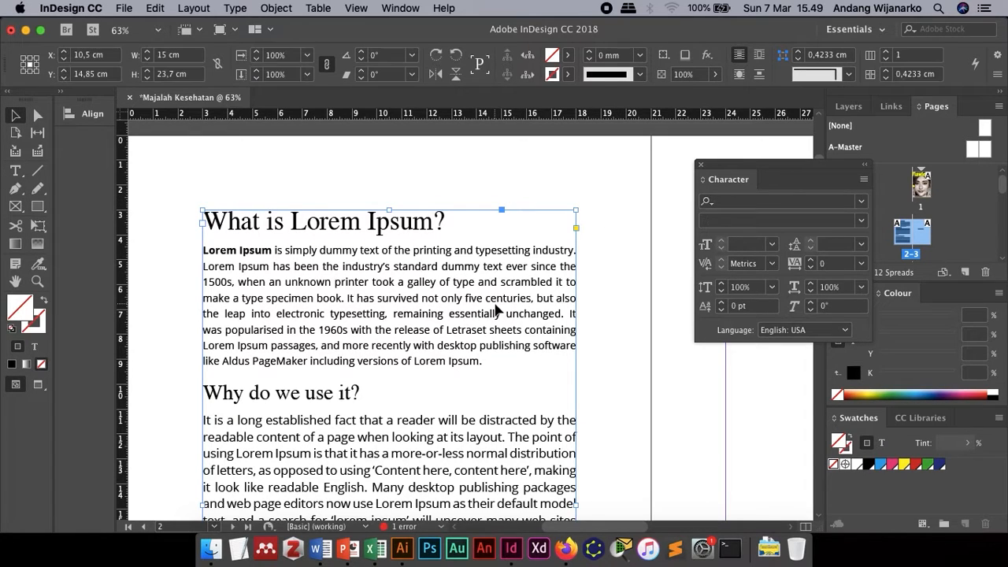
Step: Look over the reformatted text on page 2 and close the Character formatting settings
{"action": "scroll", "coordinate": [495, 310], "scroll_direction": "down", "scroll_amount": 3}
{"action": "scroll", "coordinate": [496, 310], "scroll_direction": "down", "scroll_amount": 5}
{"action": "scroll", "coordinate": [495, 310], "scroll_direction": "down", "scroll_amount": 2}
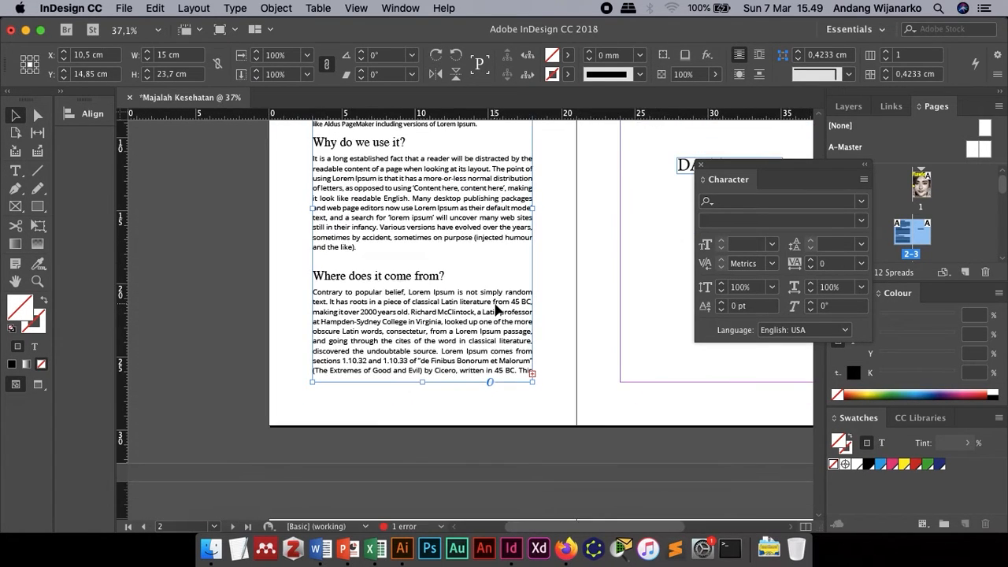
{"action": "scroll", "coordinate": [495, 309], "scroll_direction": "up", "scroll_amount": 4}
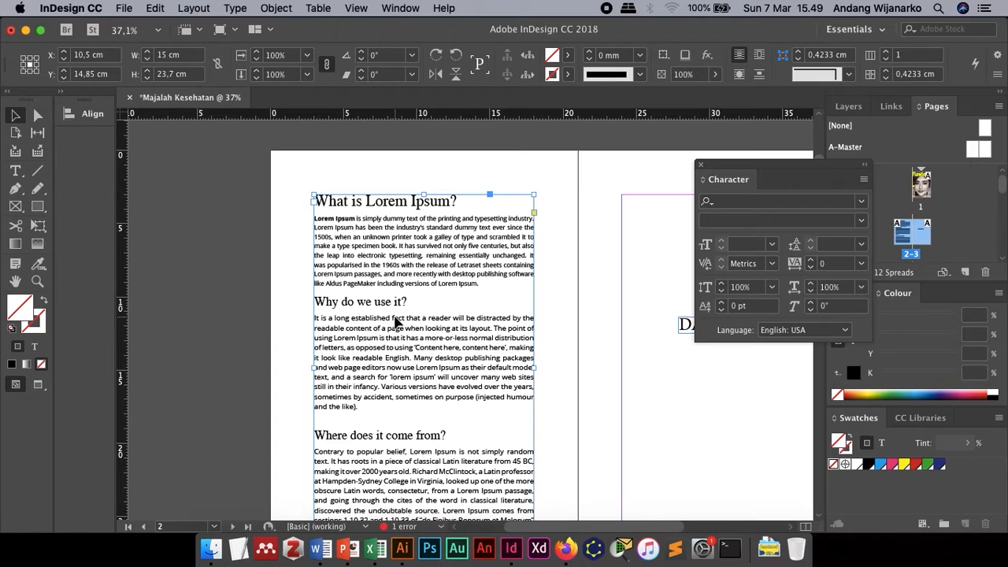
{"action": "scroll", "coordinate": [395, 323], "scroll_direction": "up", "scroll_amount": 1}
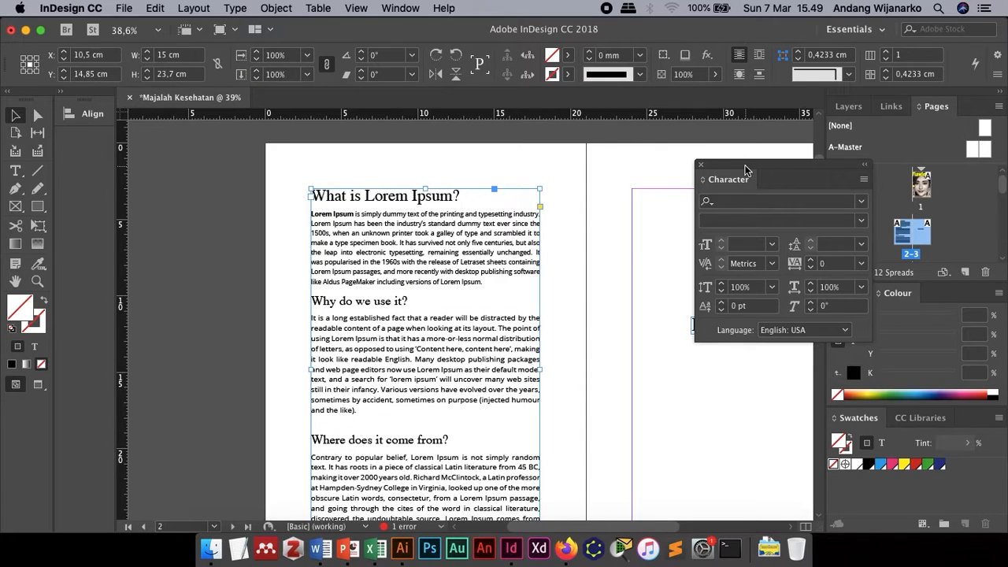
{"action": "left_click", "coordinate": [701, 166]}
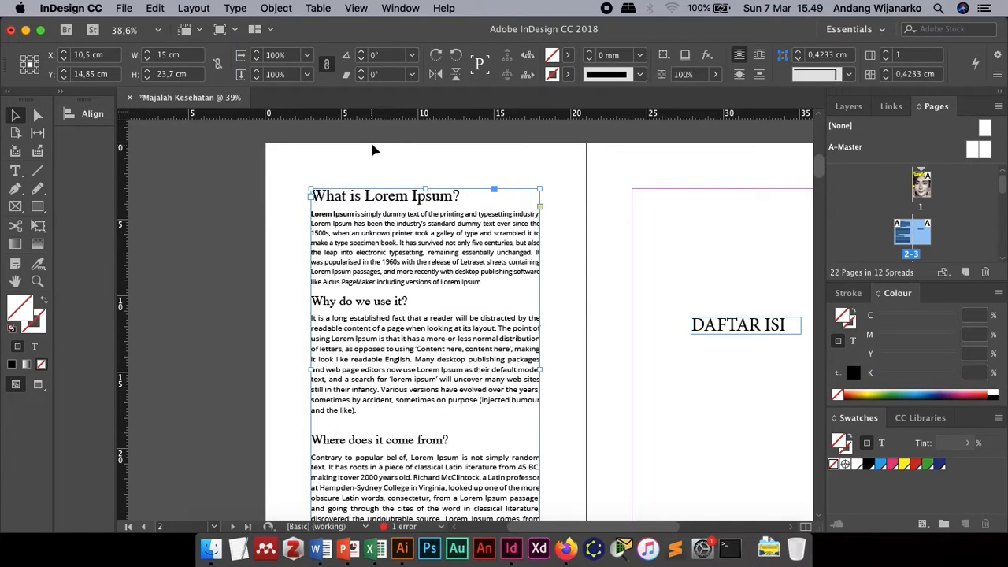
Step: Open the Paragraph formatting settings for the "What is Lorem Ipsum?" text frame on page 2
{"action": "left_click", "coordinate": [402, 8]}
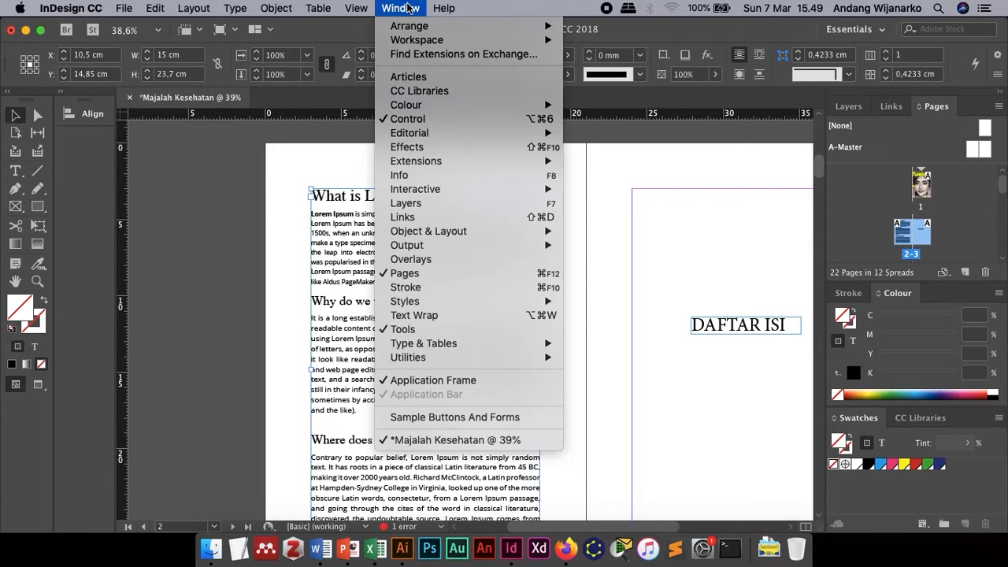
{"action": "mouse_move", "coordinate": [528, 350]}
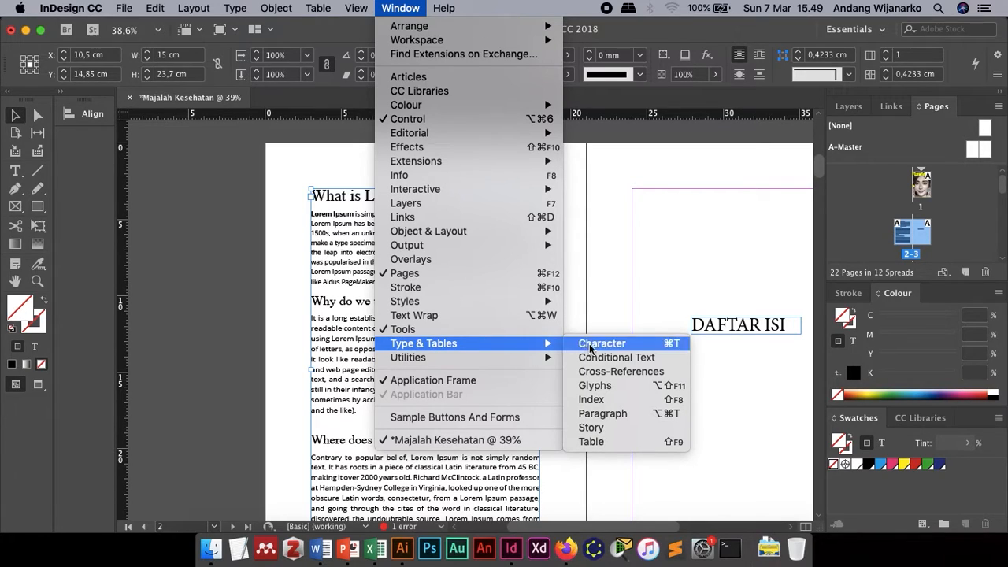
{"action": "left_click", "coordinate": [603, 413]}
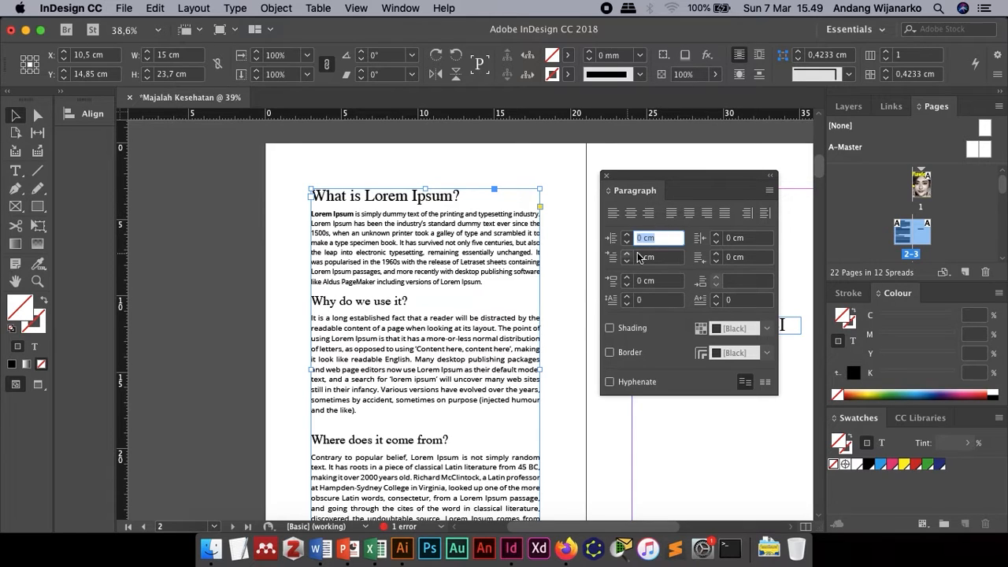
{"action": "scroll", "coordinate": [486, 280], "scroll_direction": "up", "scroll_amount": 1}
{"action": "scroll", "coordinate": [486, 281], "scroll_direction": "up", "scroll_amount": 4}
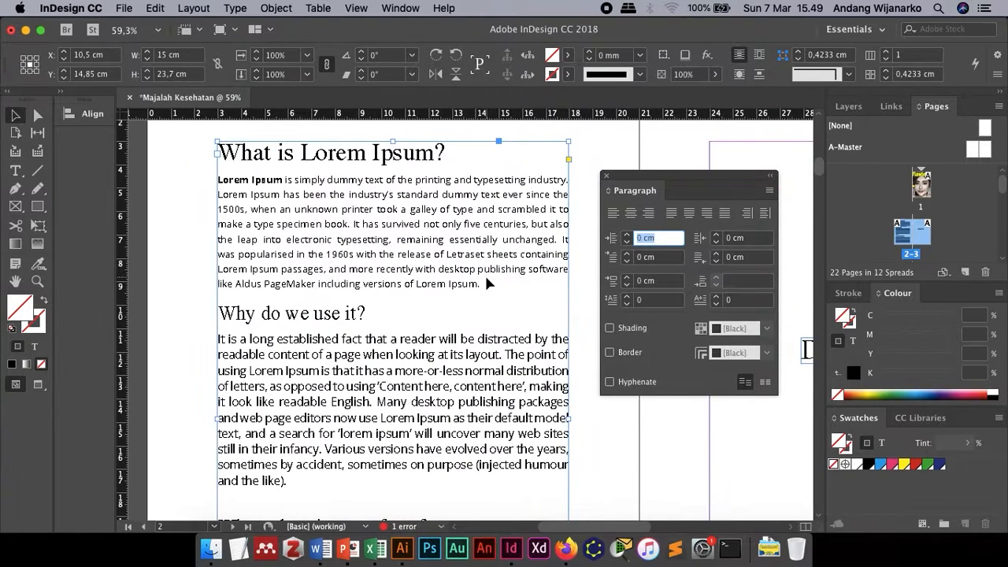
Step: Try every paragraph alignment on the page 2 text frame, ending with justification that keeps the last line aligned left
{"action": "left_click", "coordinate": [613, 212]}
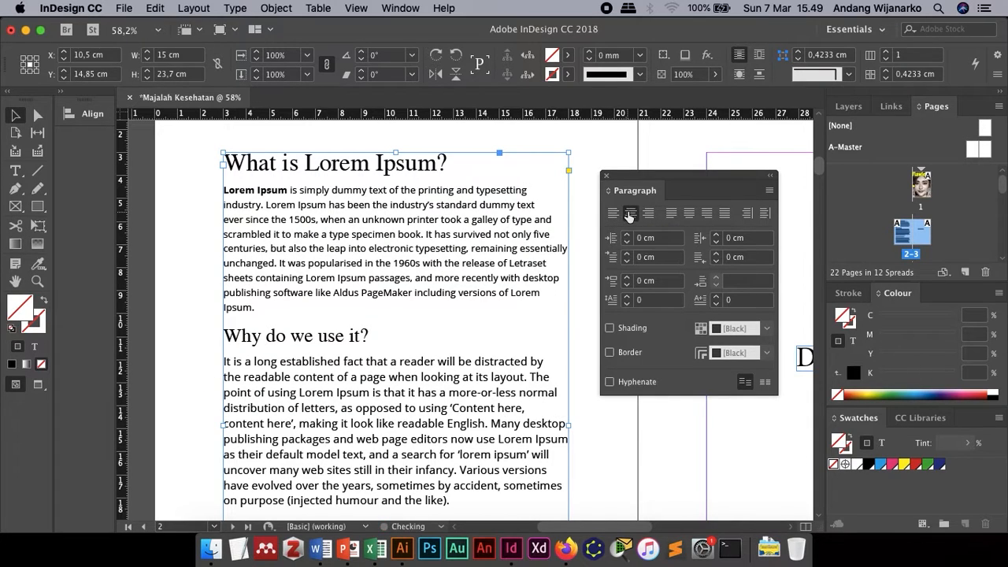
{"action": "left_click", "coordinate": [630, 212]}
{"action": "left_click", "coordinate": [648, 214]}
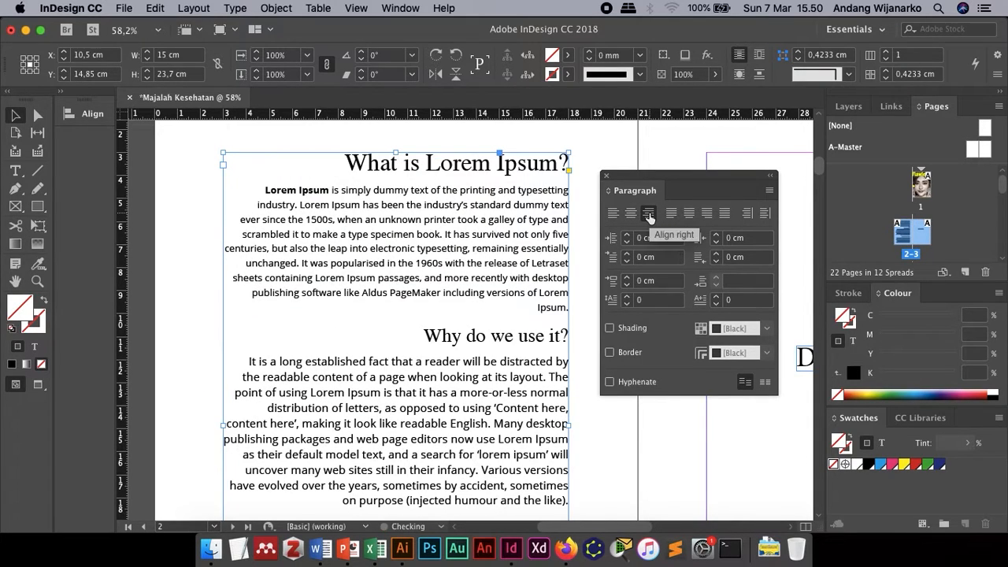
{"action": "left_click", "coordinate": [670, 215]}
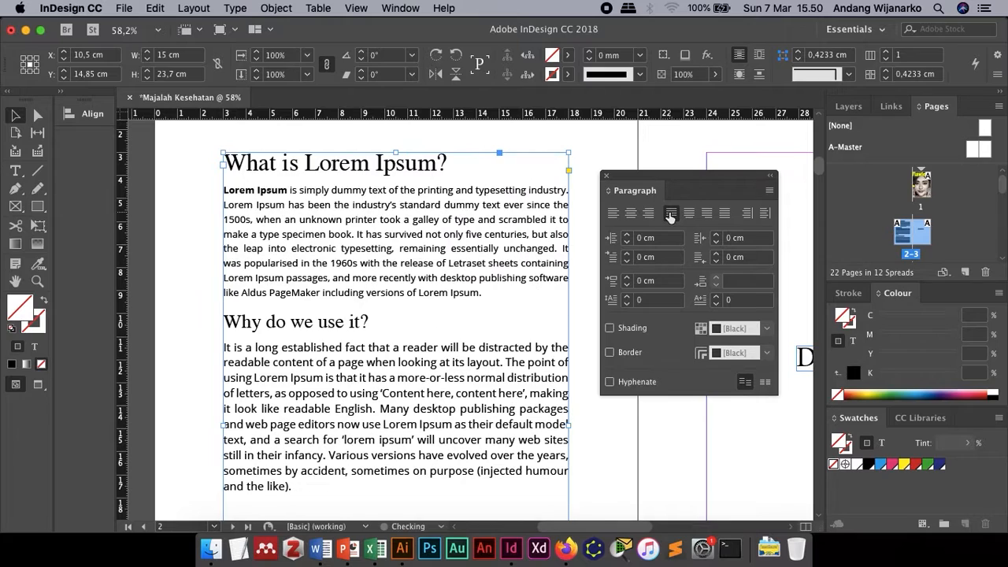
{"action": "left_click", "coordinate": [687, 214]}
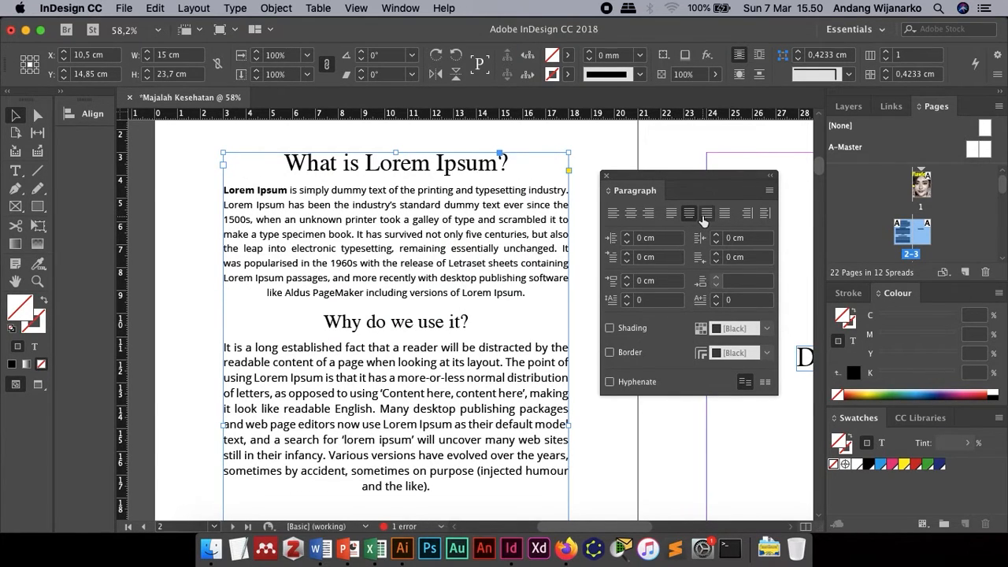
{"action": "left_click", "coordinate": [706, 213]}
{"action": "left_click", "coordinate": [725, 215]}
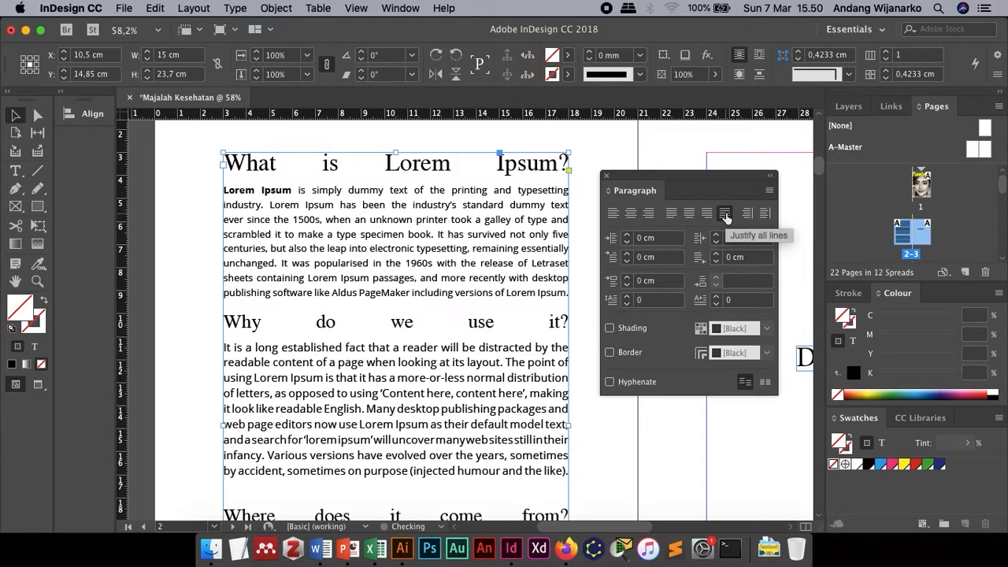
{"action": "left_click", "coordinate": [748, 214]}
{"action": "left_click", "coordinate": [764, 212]}
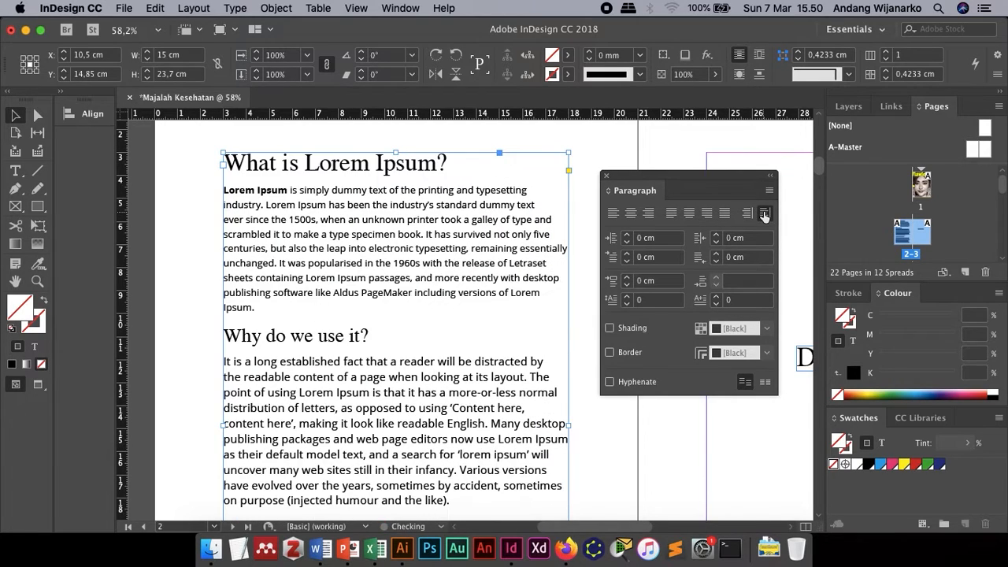
{"action": "left_click", "coordinate": [670, 213]}
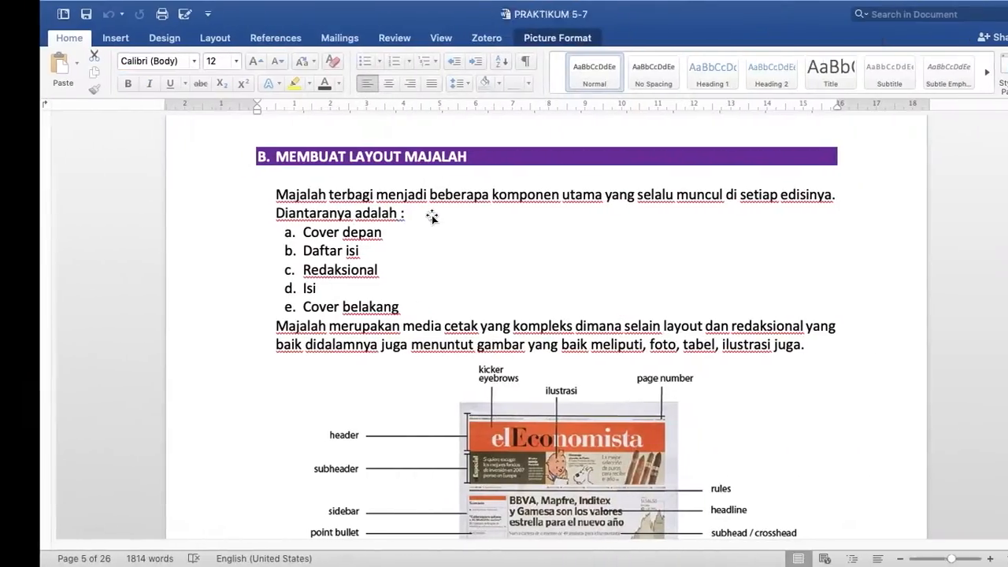
Step: Look through the magazine layout section and the illustrated tool overview in the PRAKTIKUM 5-7 document in Word
{"action": "scroll", "coordinate": [431, 214], "scroll_direction": "down", "scroll_amount": 20}
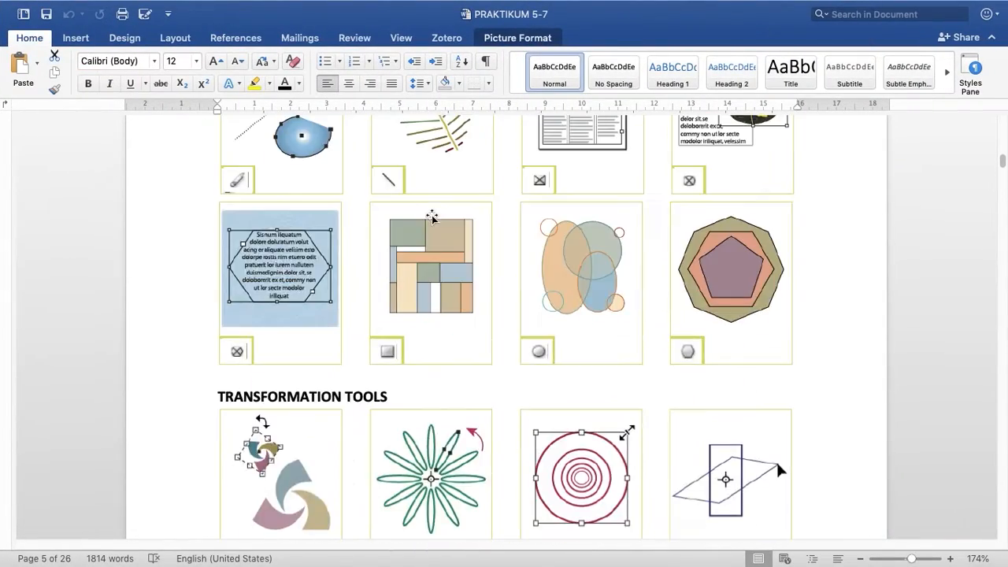
{"action": "scroll", "coordinate": [432, 217], "scroll_direction": "up", "scroll_amount": 14}
{"action": "scroll", "coordinate": [432, 215], "scroll_direction": "down", "scroll_amount": 20}
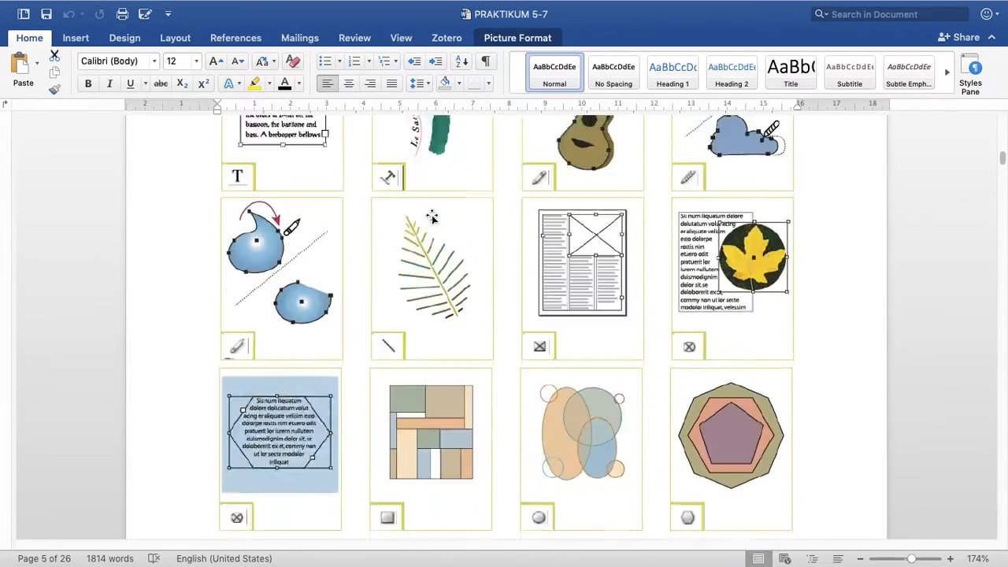
{"action": "scroll", "coordinate": [432, 214], "scroll_direction": "down", "scroll_amount": 20}
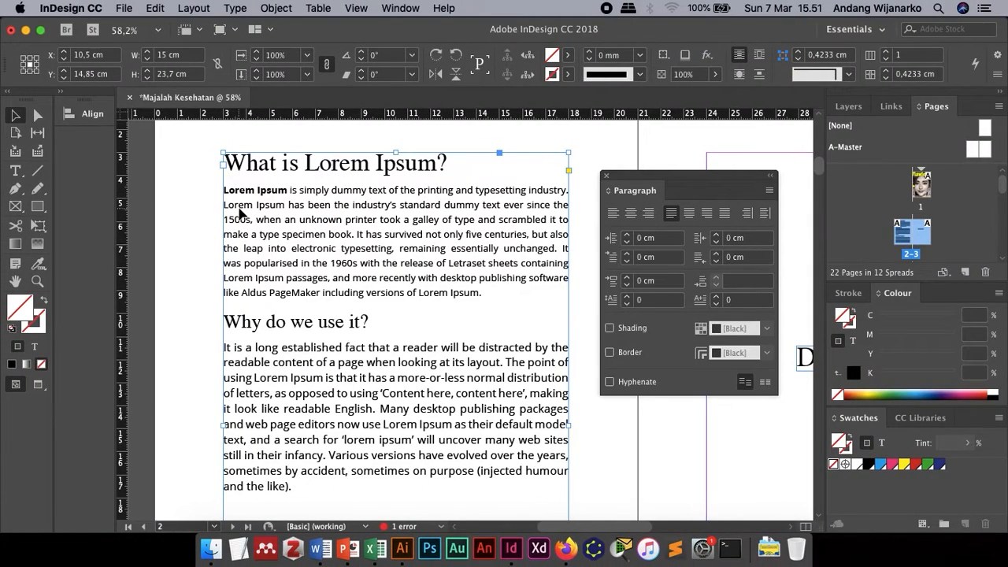
Step: Give the paragraph under "What is Lorem Ipsum?" a drop cap four lines tall
{"action": "double_click", "coordinate": [224, 189]}
{"action": "left_click", "coordinate": [223, 190]}
{"action": "left_click_drag", "start_coordinate": [223, 190], "coordinate": [229, 193]}
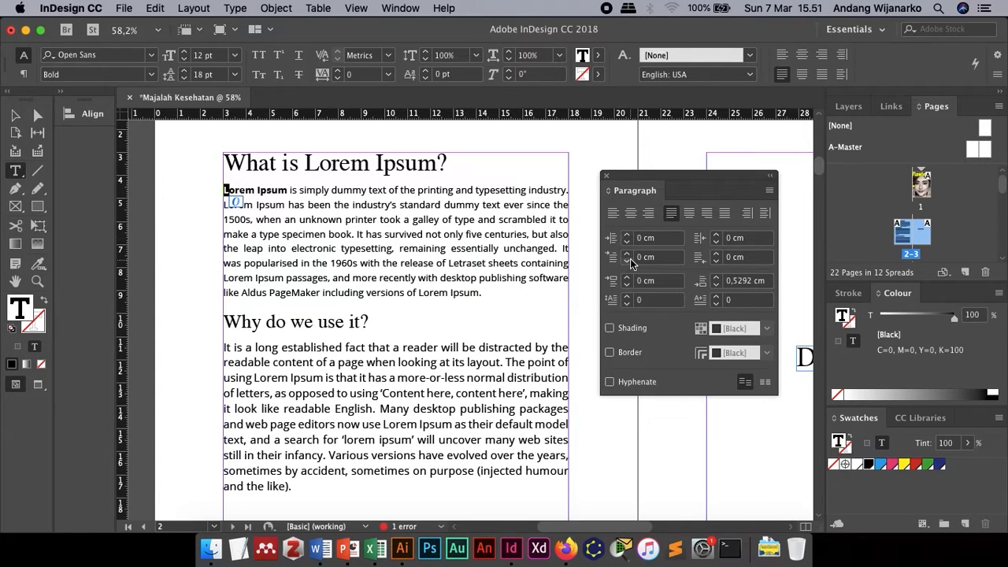
{"action": "left_click", "coordinate": [628, 297]}
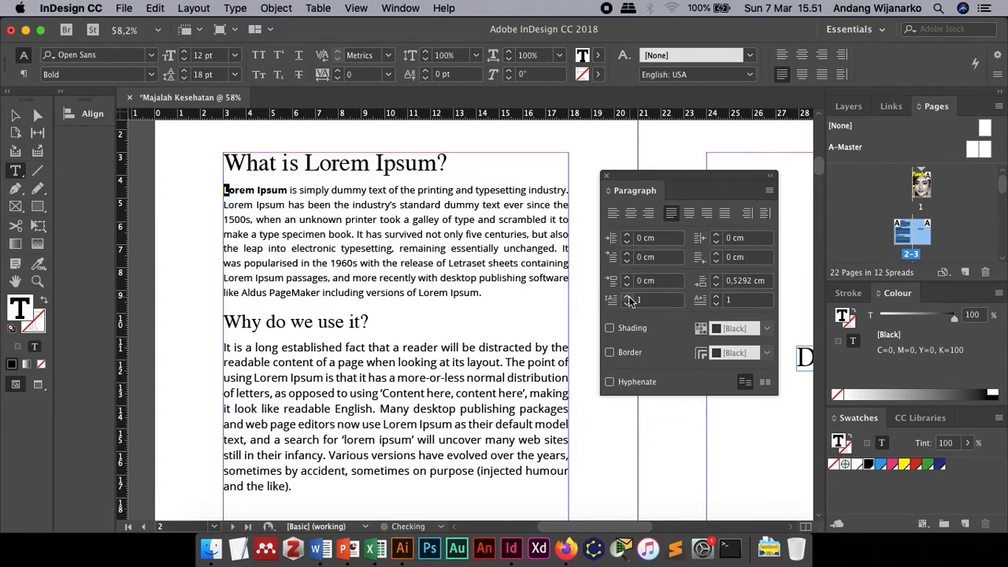
{"action": "left_click", "coordinate": [629, 297]}
{"action": "left_click", "coordinate": [629, 297]}
{"action": "left_click", "coordinate": [628, 297]}
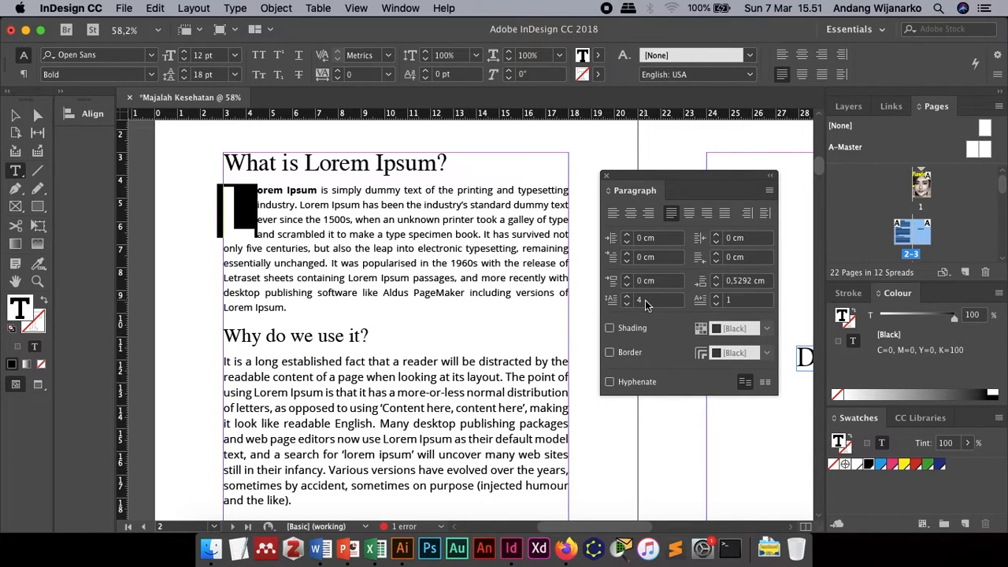
Step: Try a two-character drop cap on the first paragraph and set it back to one character
{"action": "left_click", "coordinate": [717, 299]}
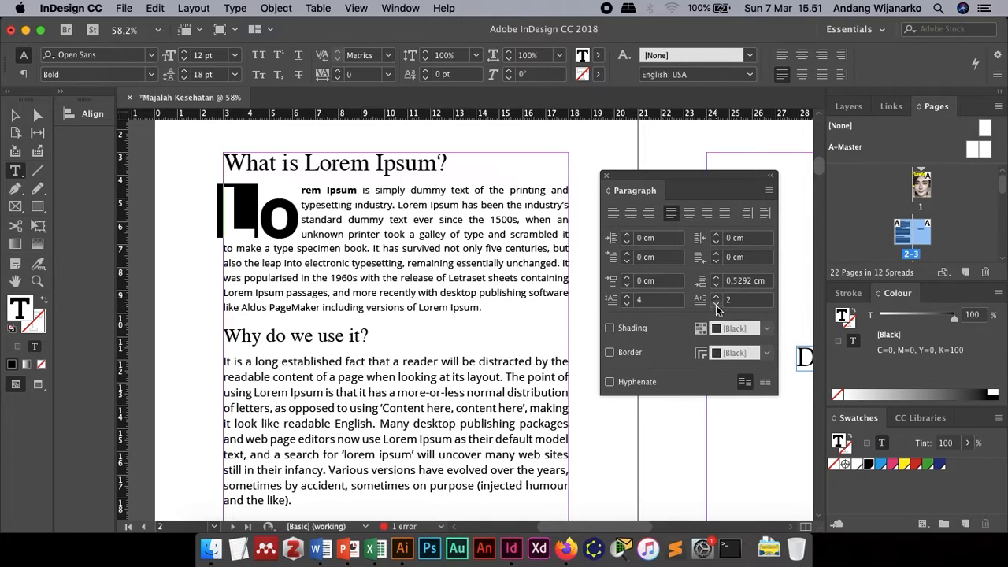
{"action": "left_click", "coordinate": [717, 304]}
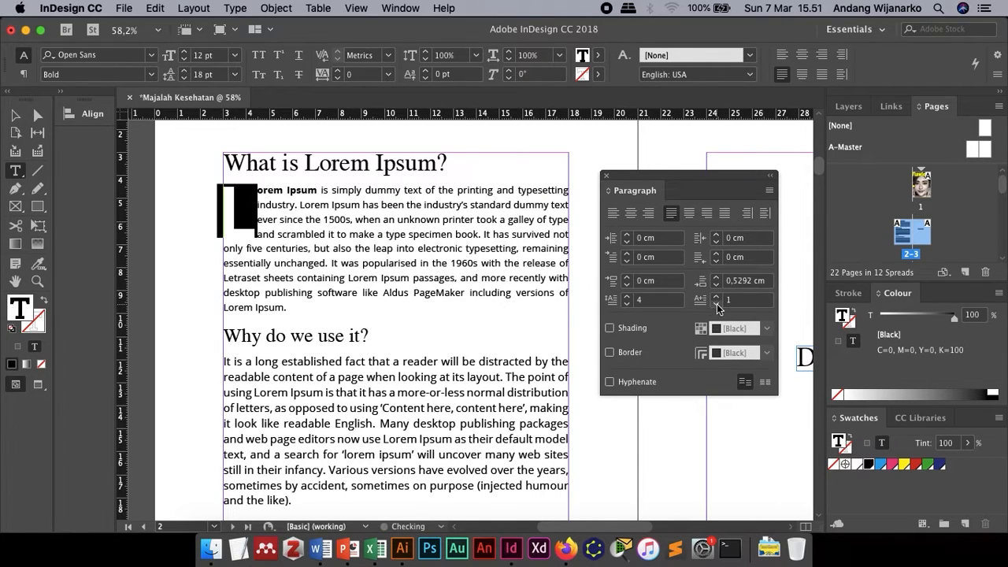
{"action": "left_click", "coordinate": [433, 242]}
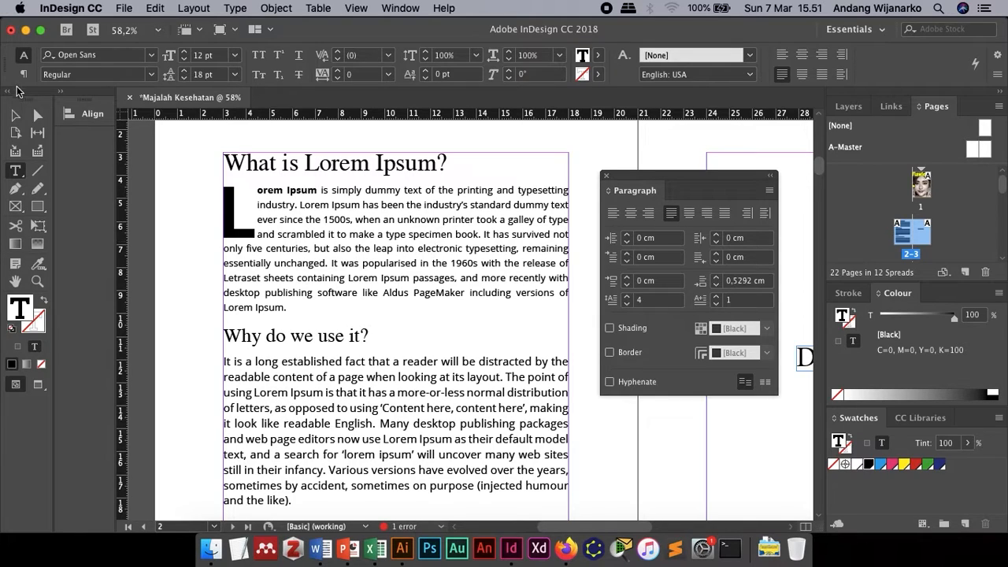
Step: Narrow the text frame on page 2 to a width of 8,3 cm, keeping its left edge in place
{"action": "left_click", "coordinate": [16, 116]}
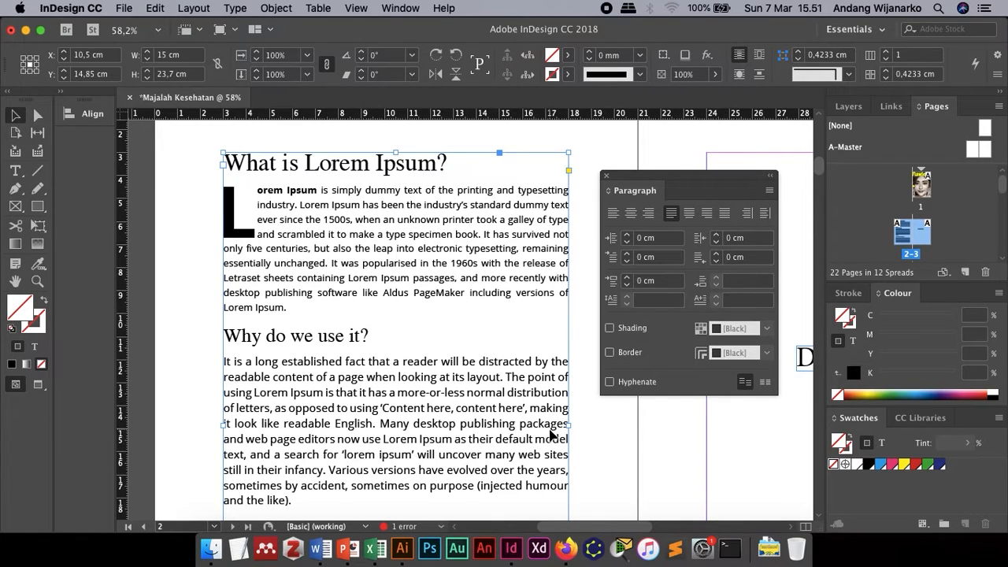
{"action": "left_click_drag", "start_coordinate": [570, 426], "coordinate": [416, 429]}
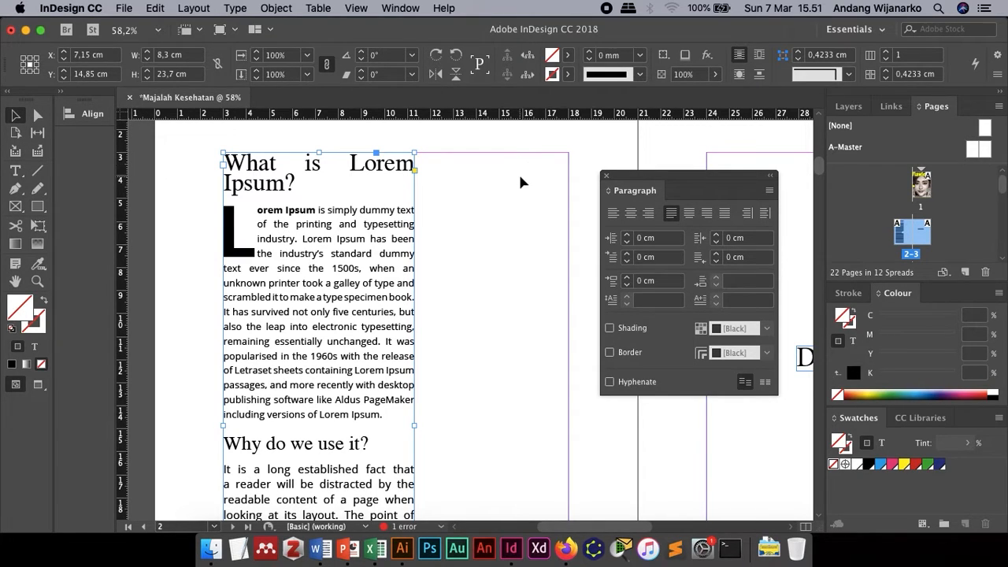
{"action": "scroll", "coordinate": [520, 182], "scroll_direction": "down", "scroll_amount": 5}
{"action": "scroll", "coordinate": [520, 182], "scroll_direction": "right", "scroll_amount": 2}
{"action": "scroll", "coordinate": [520, 182], "scroll_direction": "up", "scroll_amount": 2}
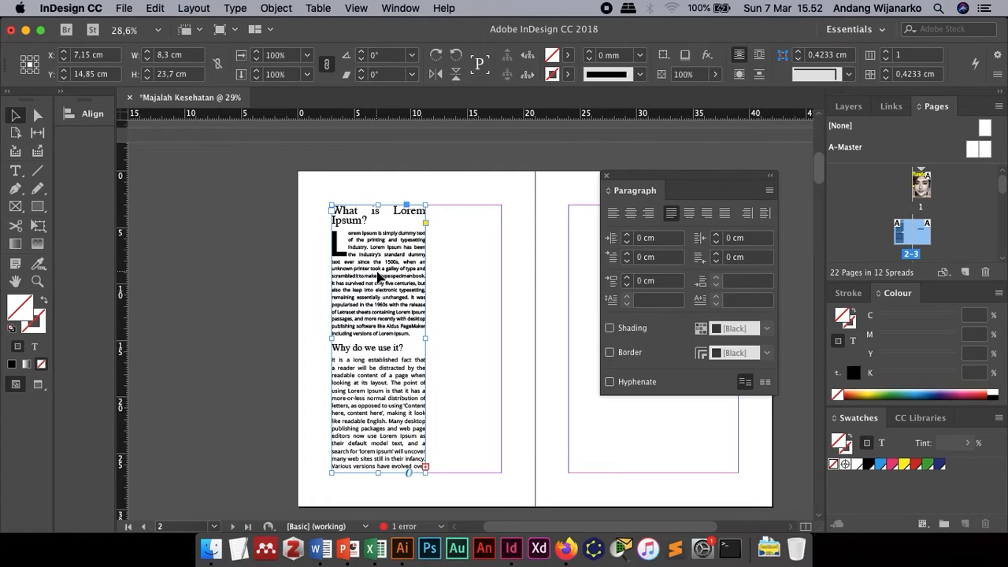
Step: Close the paragraph settings, select page 2, and detach and enlarge the page thumbnail overview
{"action": "left_click", "coordinate": [606, 176]}
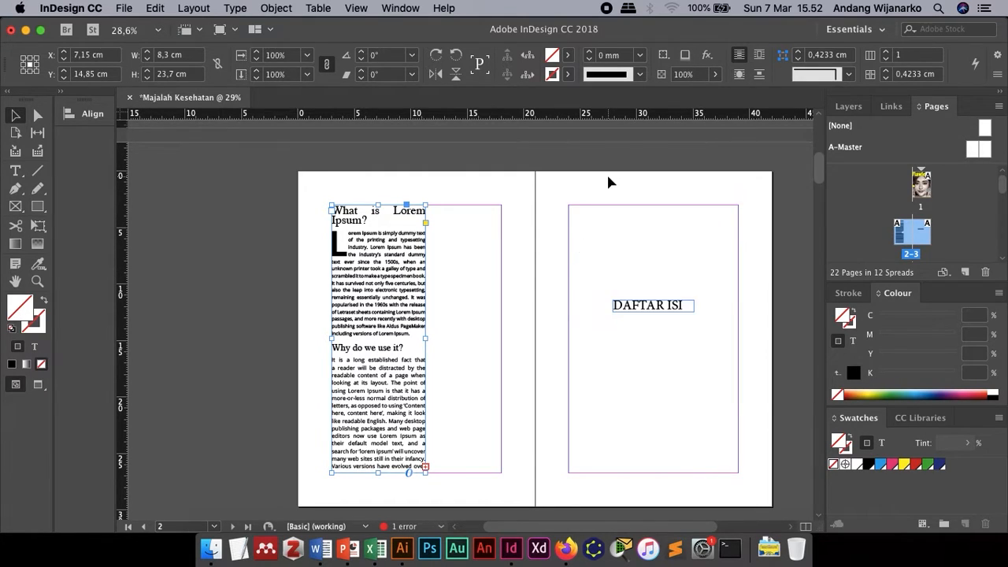
{"action": "scroll", "coordinate": [560, 245], "scroll_direction": "up", "scroll_amount": 3}
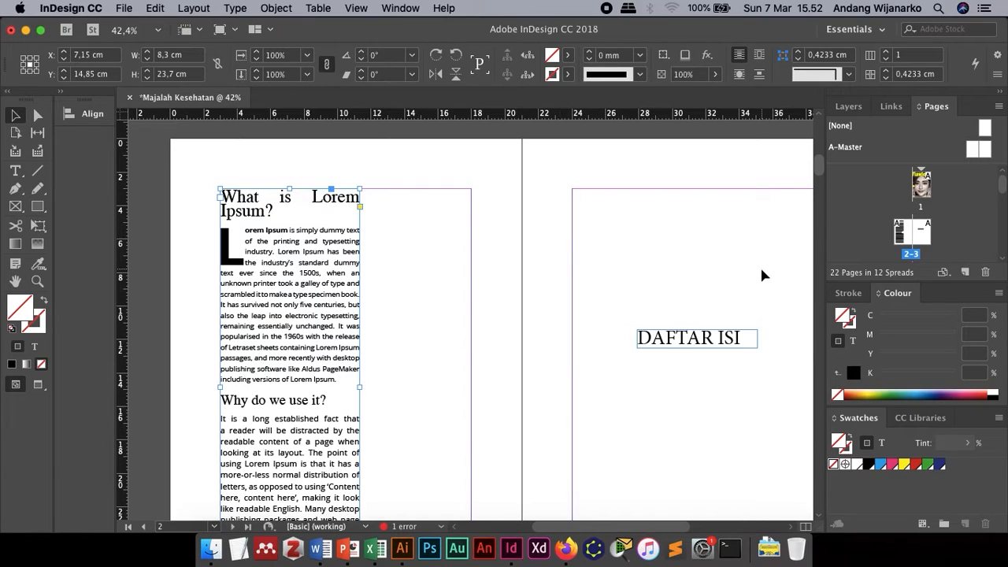
{"action": "left_click", "coordinate": [904, 234]}
{"action": "scroll", "coordinate": [667, 218], "scroll_direction": "up", "scroll_amount": 3}
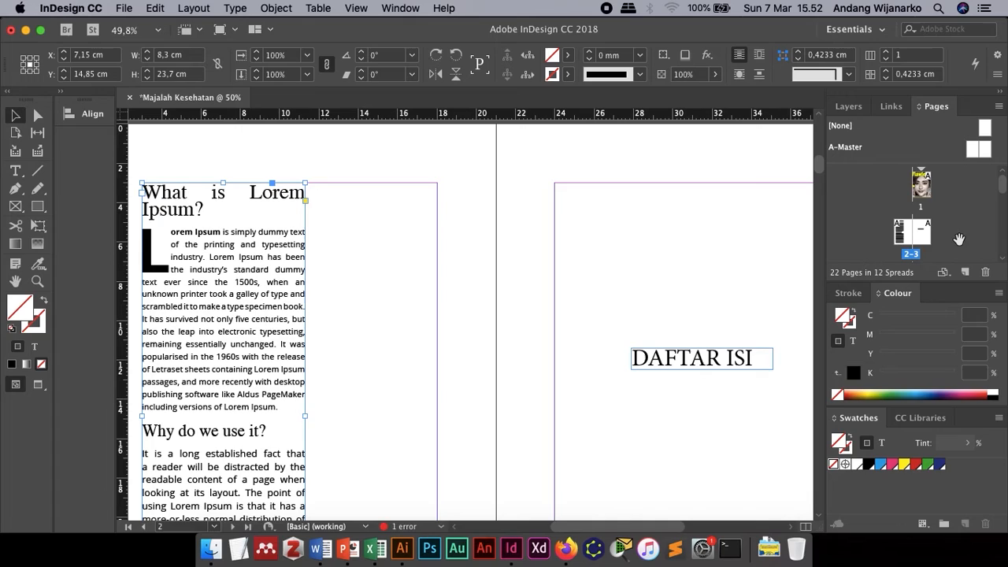
{"action": "left_click", "coordinate": [905, 235]}
{"action": "left_click_drag", "start_coordinate": [937, 106], "coordinate": [729, 155]}
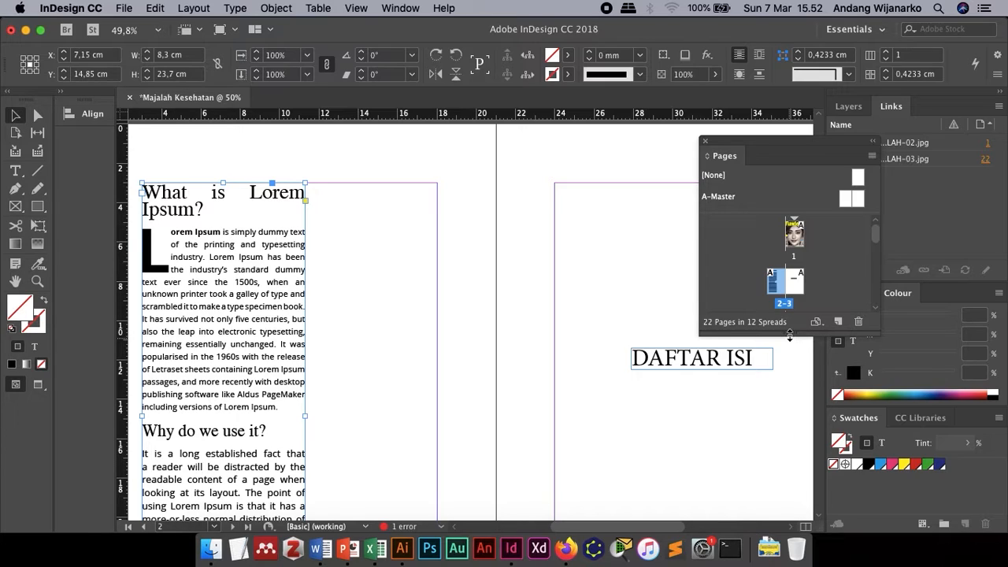
{"action": "left_click_drag", "start_coordinate": [789, 335], "coordinate": [790, 458]}
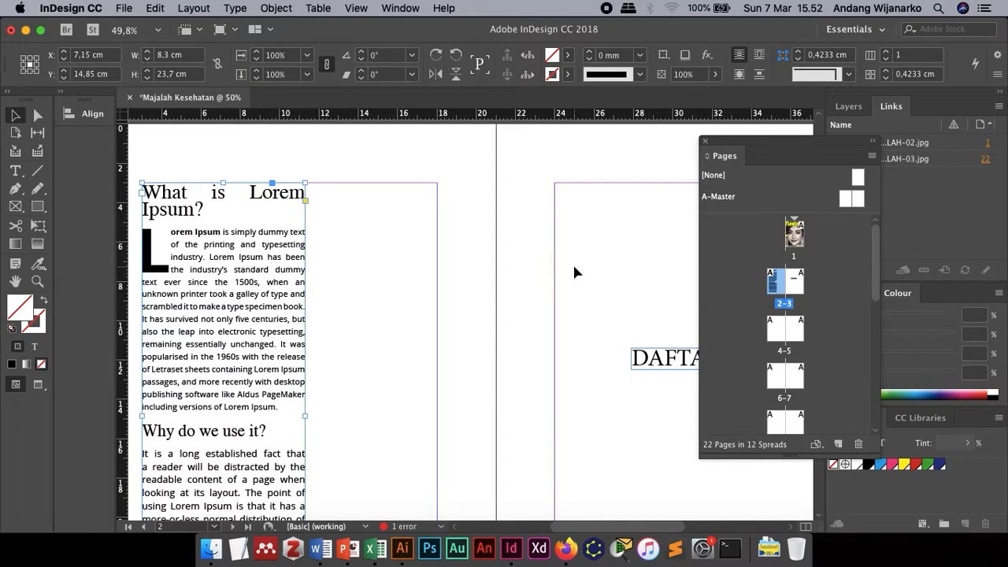
Step: Set the number of columns on page 2 to 3 in the Margins and Columns settings
{"action": "left_click", "coordinate": [202, 11]}
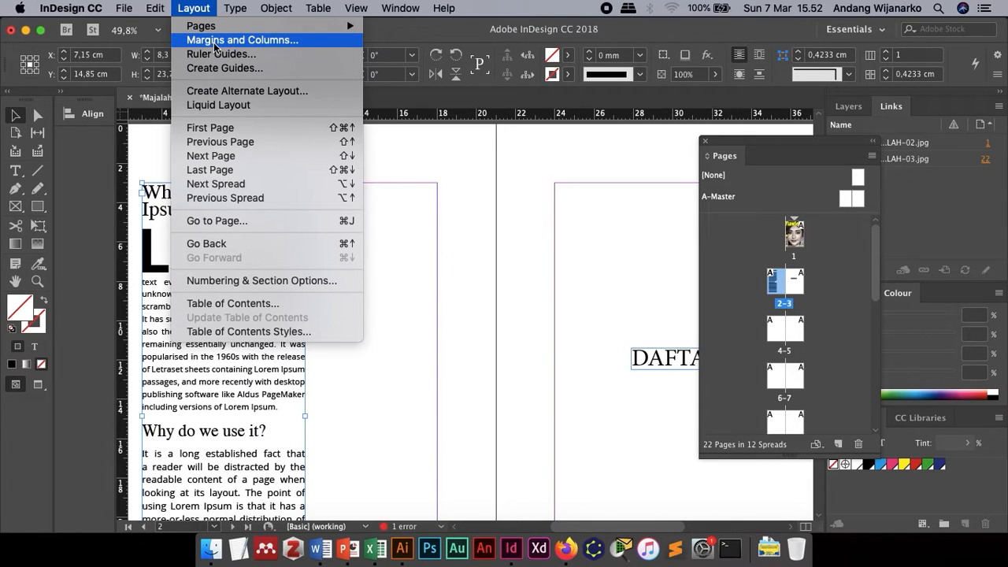
{"action": "left_click", "coordinate": [214, 43]}
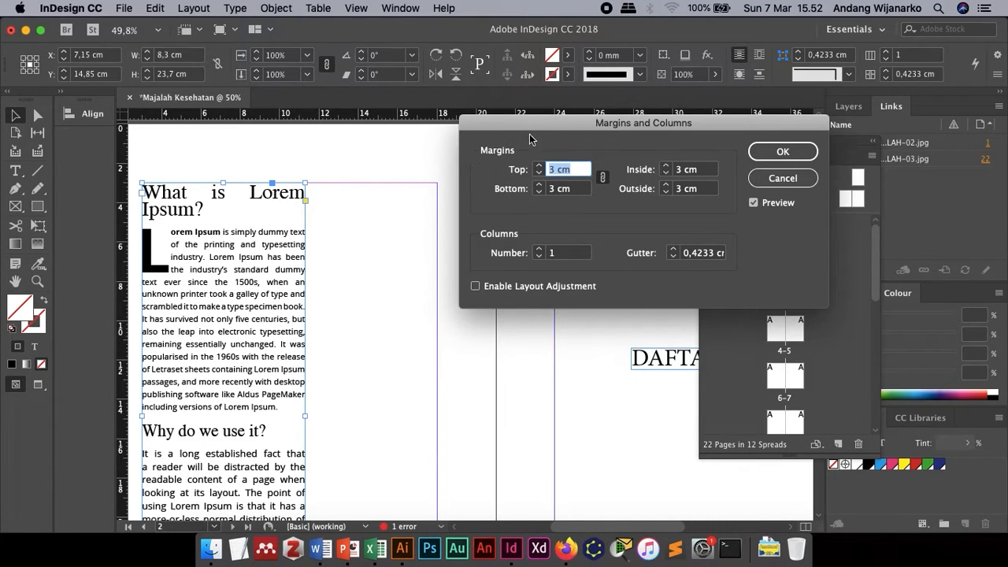
{"action": "left_click", "coordinate": [538, 250]}
{"action": "left_click", "coordinate": [538, 250]}
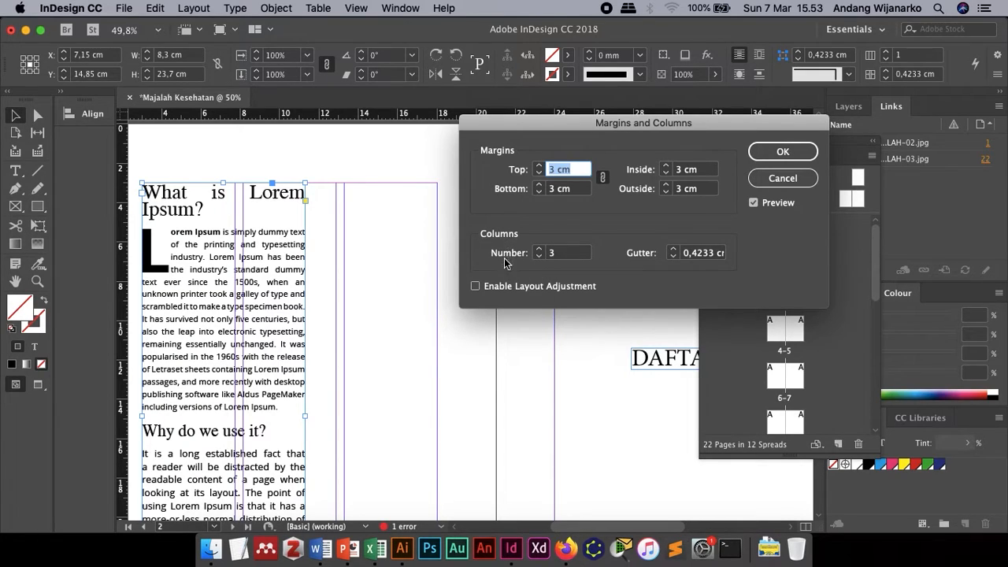
{"action": "left_click", "coordinate": [794, 152]}
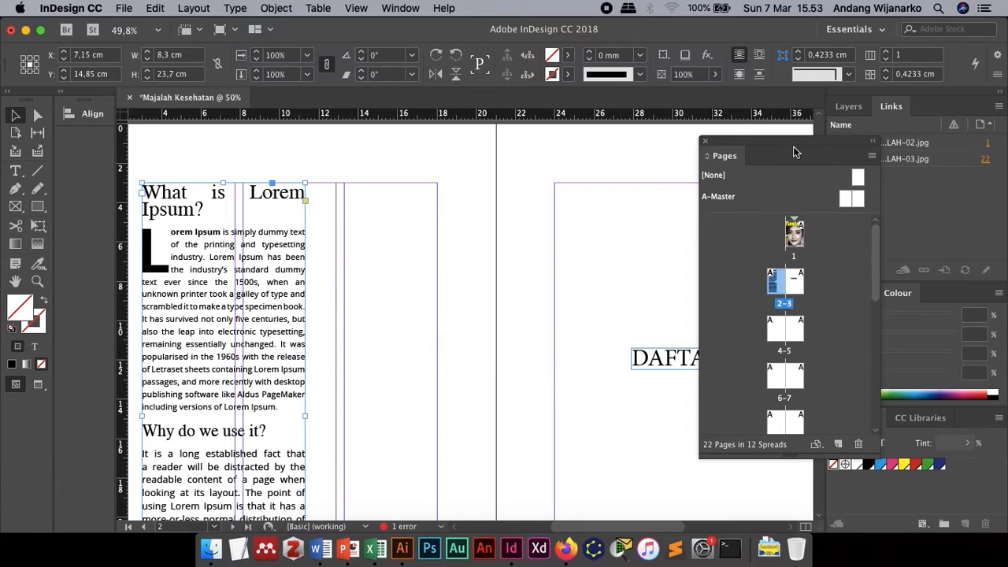
Step: Narrow the page 2 text frame to fit the first column guide, about 4,72 cm wide
{"action": "left_click", "coordinate": [349, 286]}
{"action": "scroll", "coordinate": [349, 286], "scroll_direction": "down", "scroll_amount": 2}
{"action": "scroll", "coordinate": [349, 286], "scroll_direction": "left", "scroll_amount": 4}
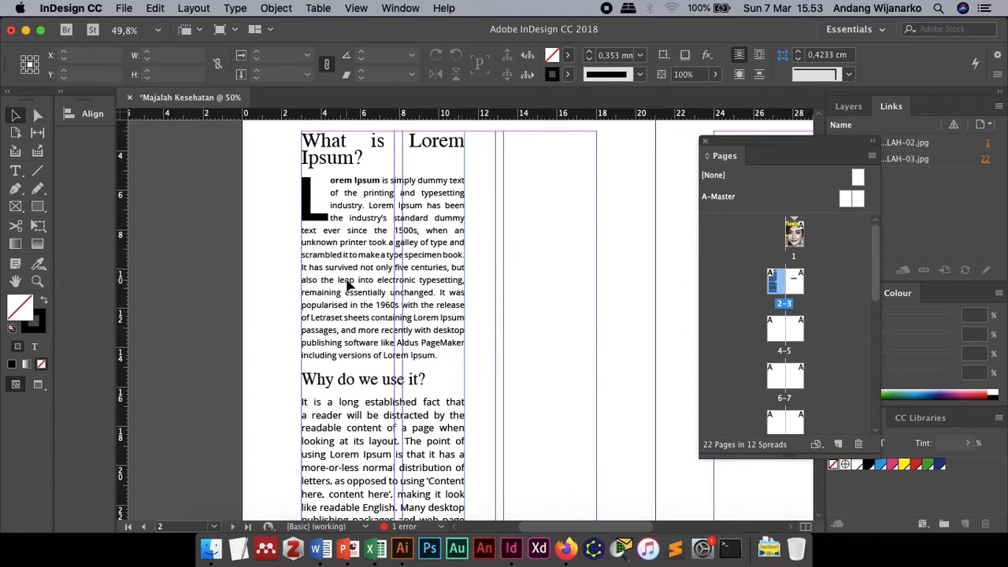
{"action": "left_click", "coordinate": [432, 131]}
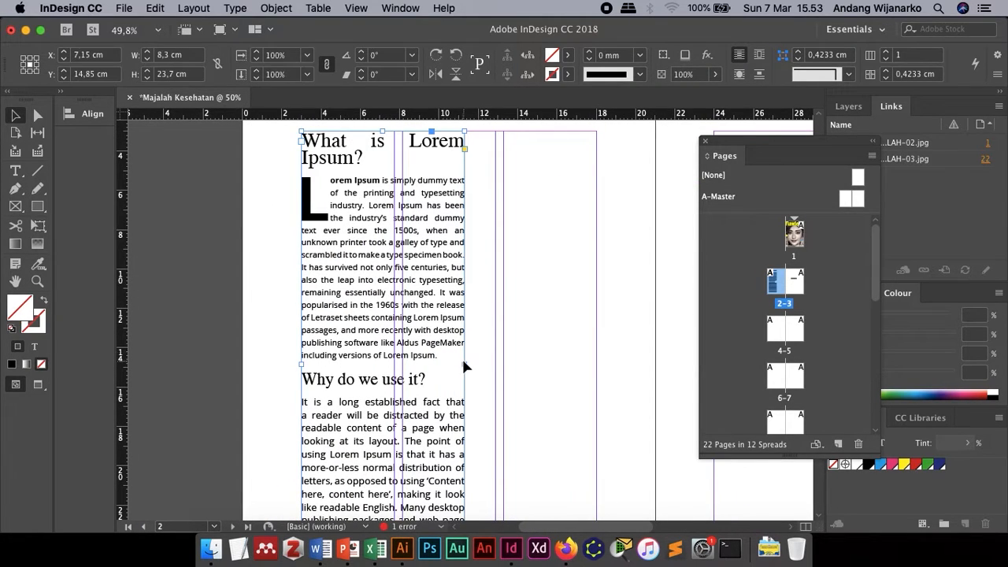
{"action": "left_click_drag", "start_coordinate": [463, 362], "coordinate": [392, 371]}
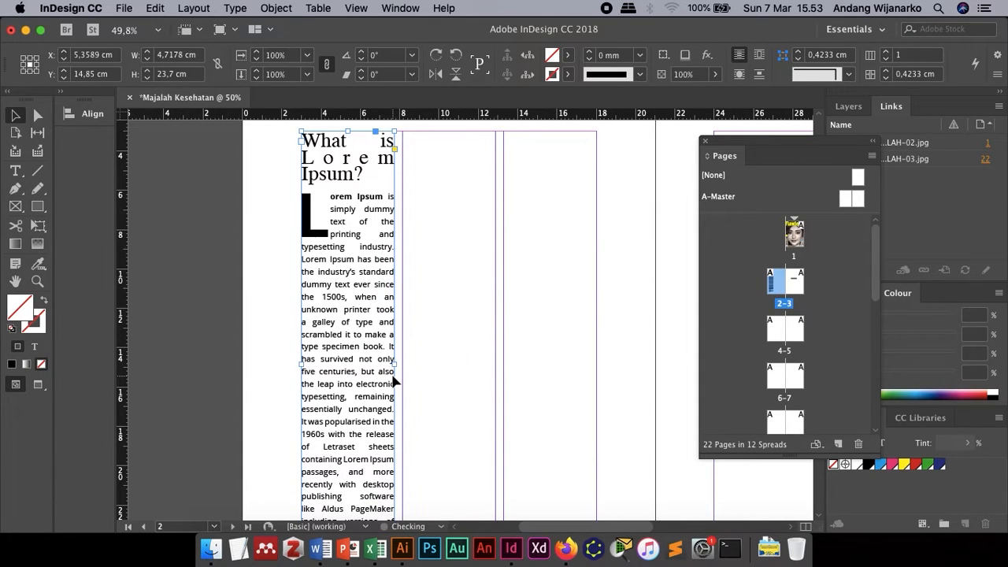
Step: Thread the overset text from the first column frame on page 2 into a new frame filling the second column
{"action": "left_click", "coordinate": [446, 344]}
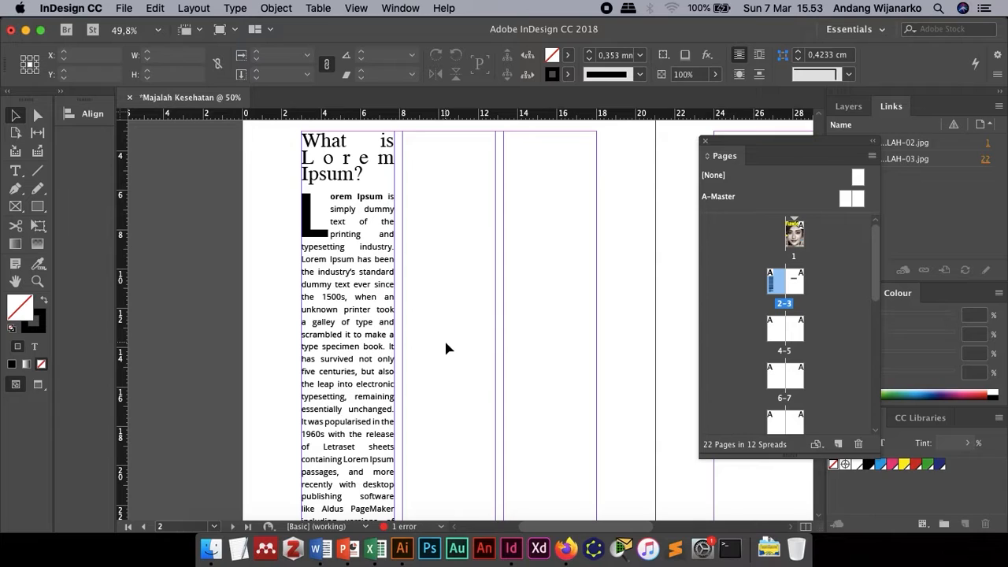
{"action": "scroll", "coordinate": [444, 347], "scroll_direction": "down", "scroll_amount": 5}
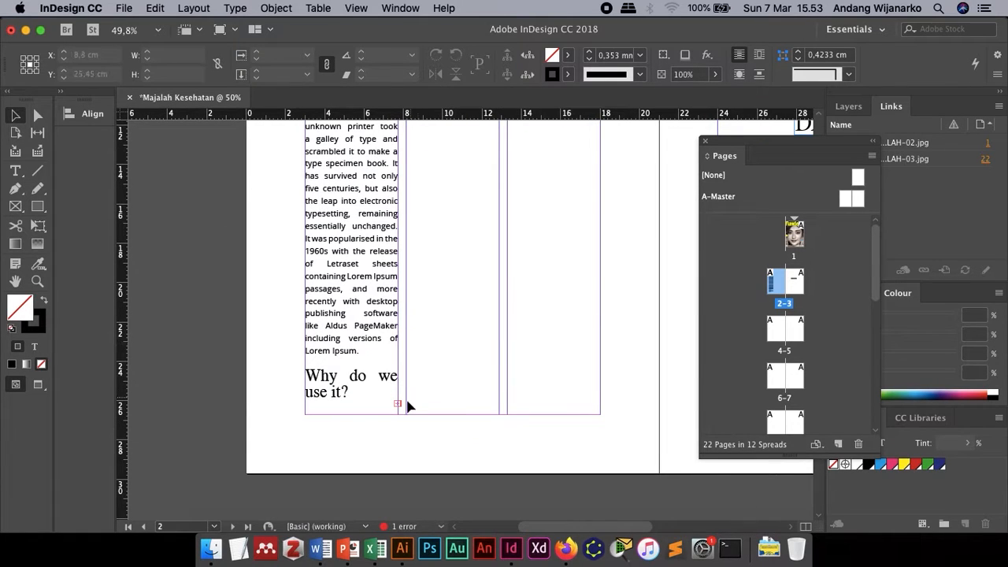
{"action": "left_click", "coordinate": [398, 407]}
{"action": "scroll", "coordinate": [446, 311], "scroll_direction": "up", "scroll_amount": 5}
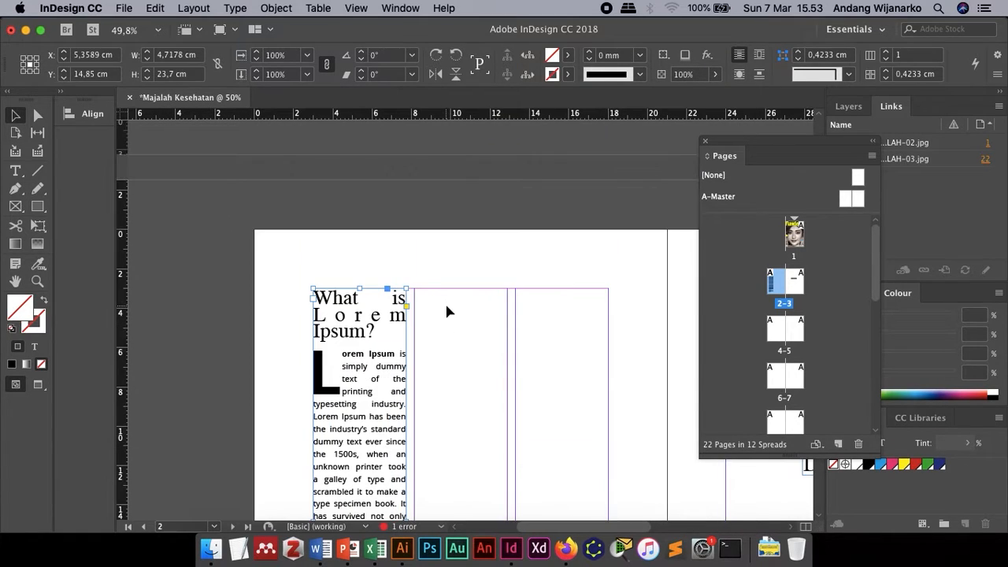
{"action": "scroll", "coordinate": [426, 351], "scroll_direction": "down", "scroll_amount": 5}
{"action": "left_click", "coordinate": [396, 383]}
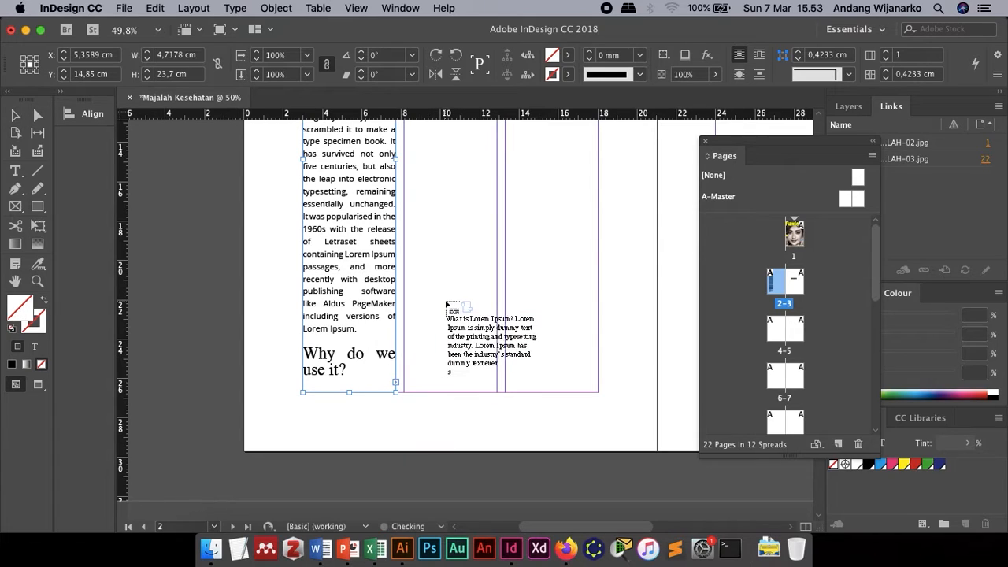
{"action": "scroll", "coordinate": [446, 304], "scroll_direction": "up", "scroll_amount": 5}
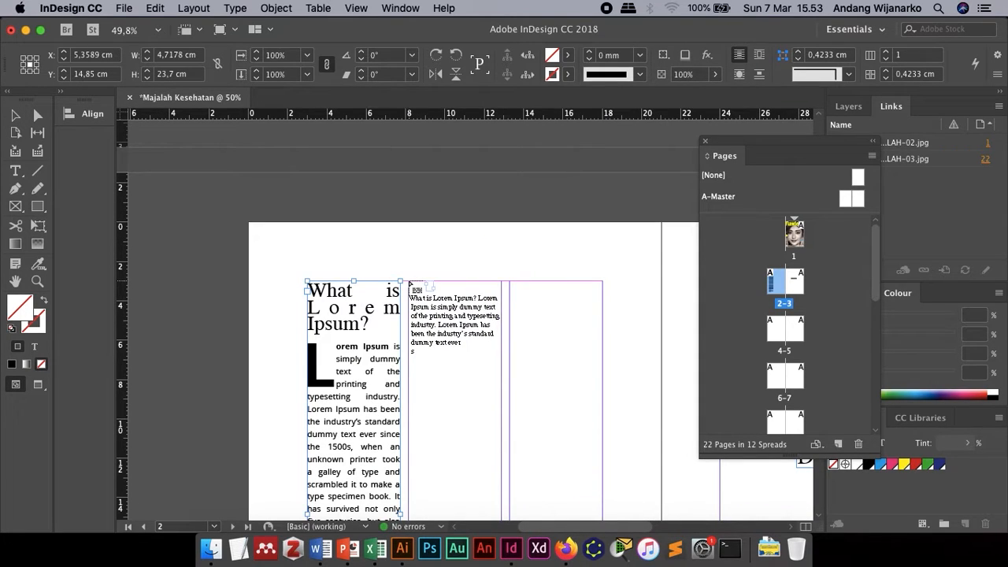
{"action": "left_click", "coordinate": [409, 284]}
Step: Continue the overset text from the second column into a threaded frame filling the third column of page 2
{"action": "scroll", "coordinate": [462, 386], "scroll_direction": "down", "scroll_amount": 5}
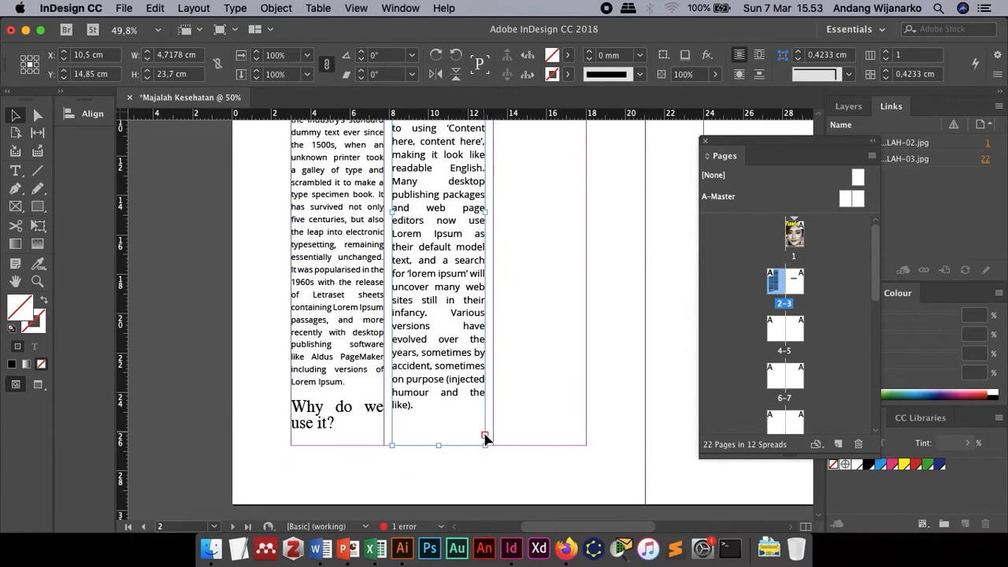
{"action": "left_click", "coordinate": [484, 436]}
{"action": "scroll", "coordinate": [523, 301], "scroll_direction": "up", "scroll_amount": 5}
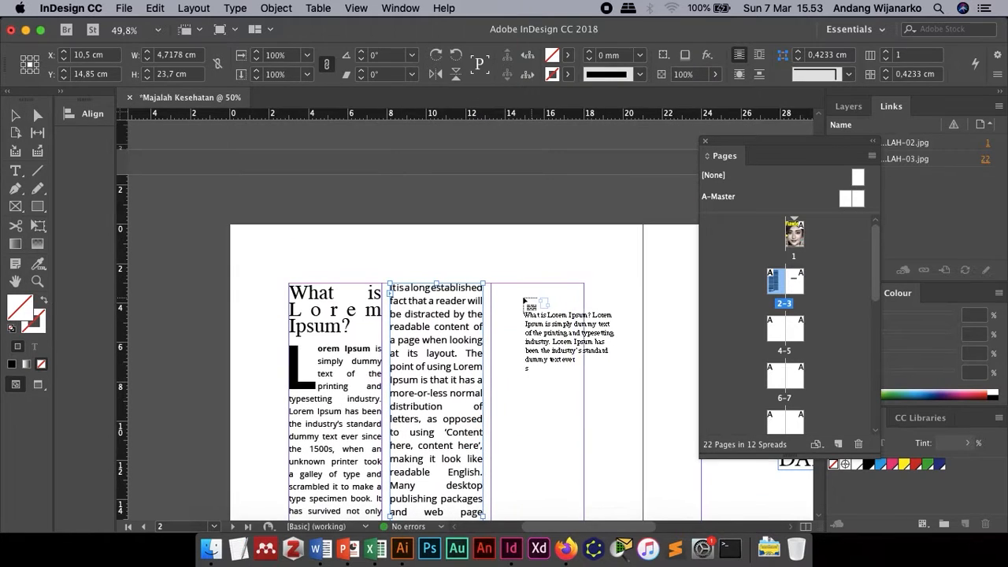
{"action": "left_click", "coordinate": [492, 284]}
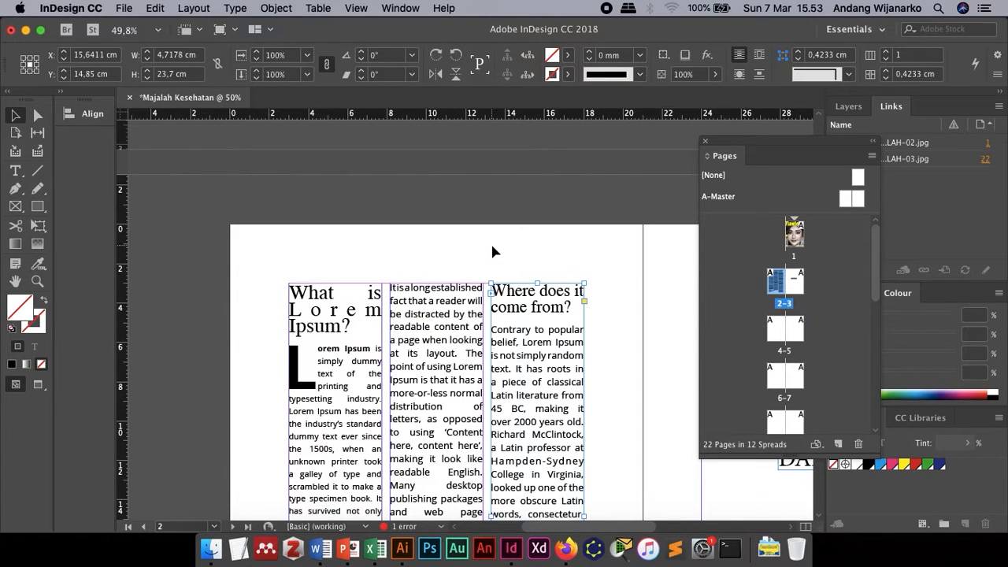
{"action": "left_click", "coordinate": [492, 246]}
{"action": "left_click", "coordinate": [473, 207]}
Step: Lower the top edge of all three column text frames together so they are 18 cm high, leaving space above
{"action": "scroll", "coordinate": [473, 207], "scroll_direction": "down", "scroll_amount": 5}
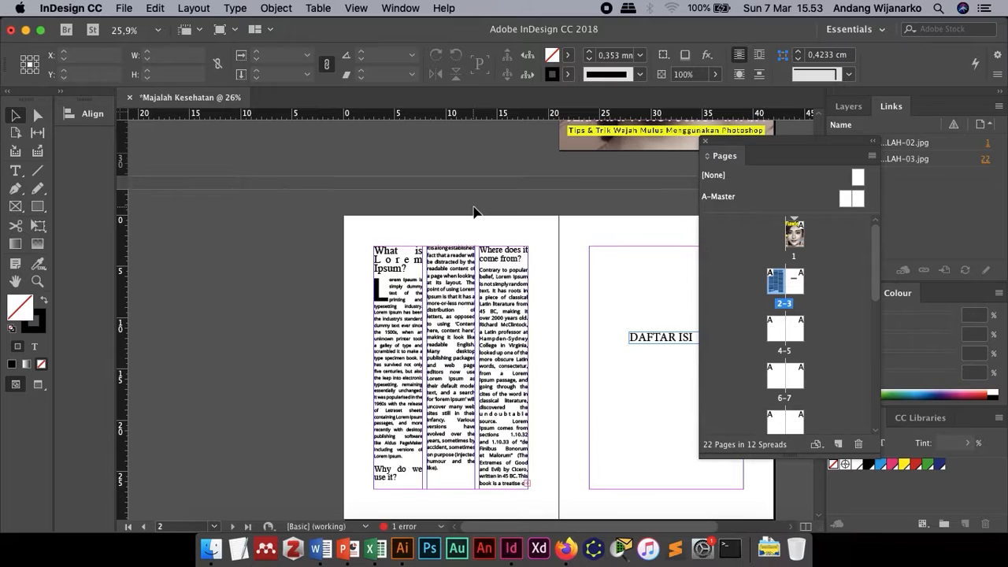
{"action": "scroll", "coordinate": [474, 211], "scroll_direction": "up", "scroll_amount": 2}
{"action": "scroll", "coordinate": [473, 211], "scroll_direction": "up", "scroll_amount": 2}
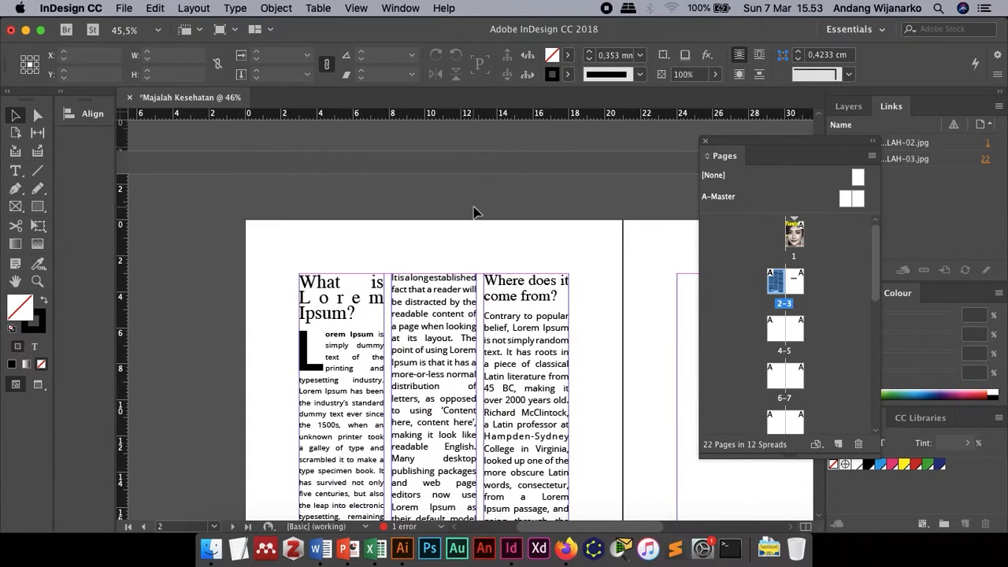
{"action": "scroll", "coordinate": [465, 285], "scroll_direction": "down", "scroll_amount": 5}
{"action": "scroll", "coordinate": [465, 285], "scroll_direction": "up", "scroll_amount": 3}
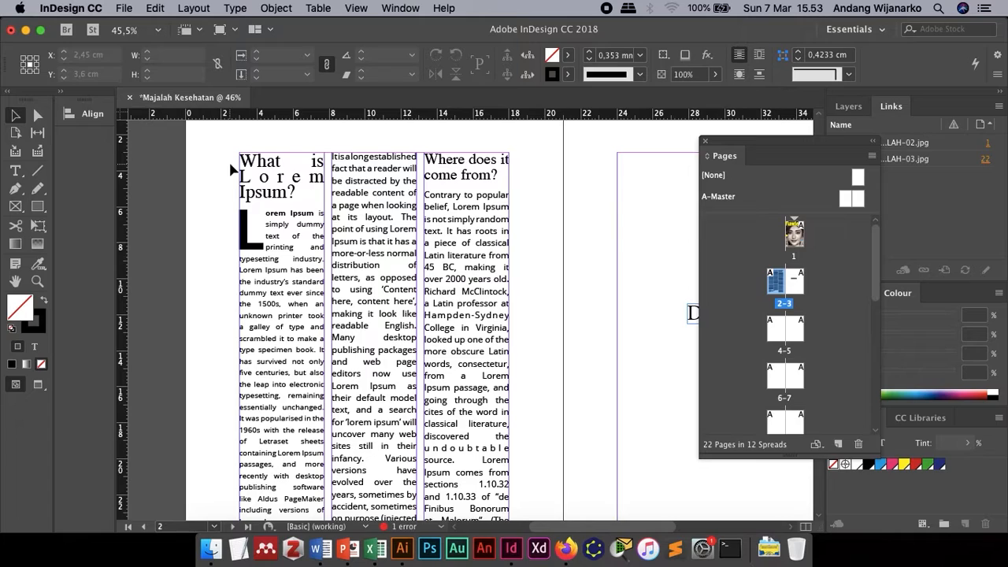
{"action": "left_click", "coordinate": [368, 239]}
{"action": "left_click", "coordinate": [447, 242]}
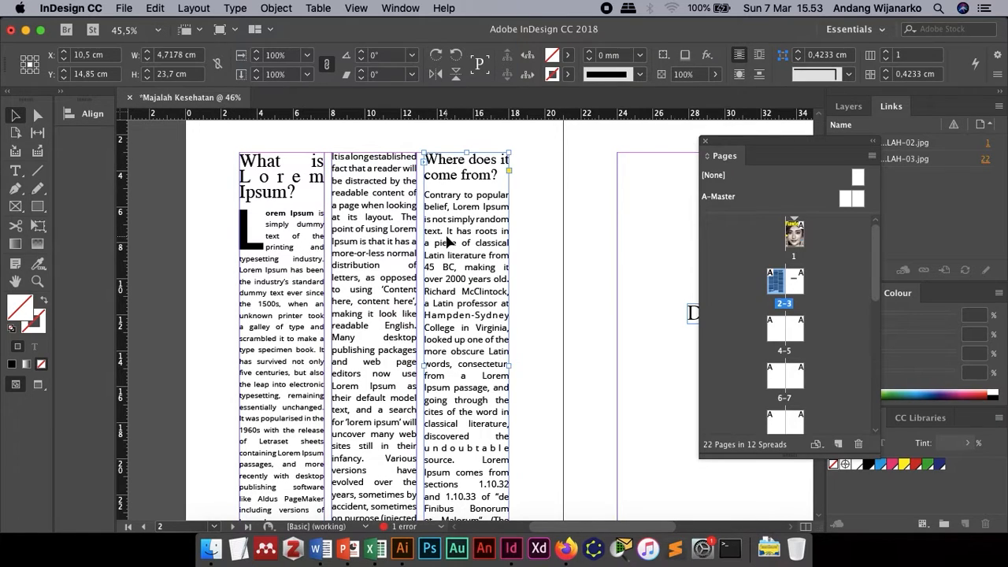
{"action": "left_click_drag", "start_coordinate": [202, 156], "coordinate": [552, 273]}
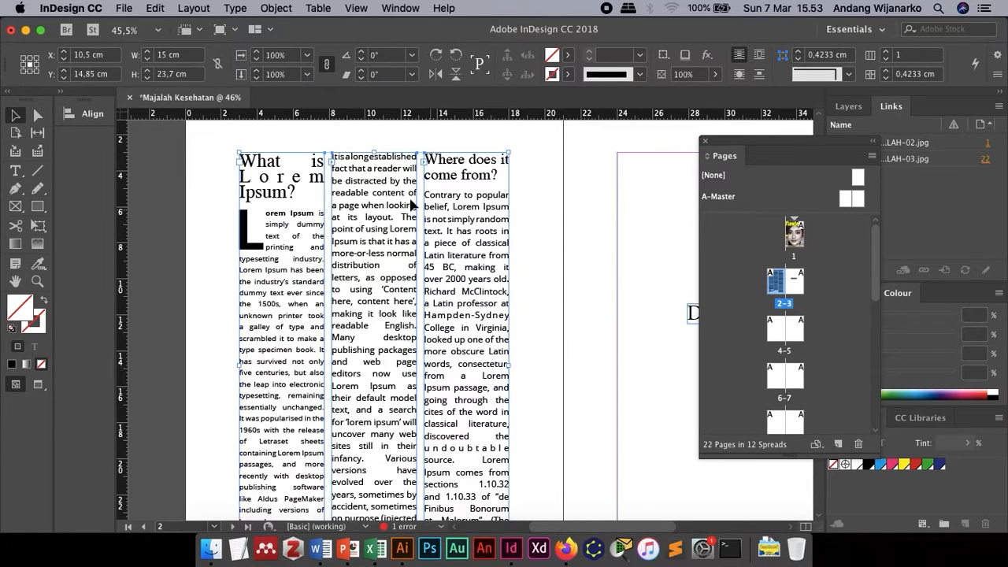
{"action": "left_click_drag", "start_coordinate": [376, 151], "coordinate": [376, 254]}
{"action": "left_click", "coordinate": [312, 224]}
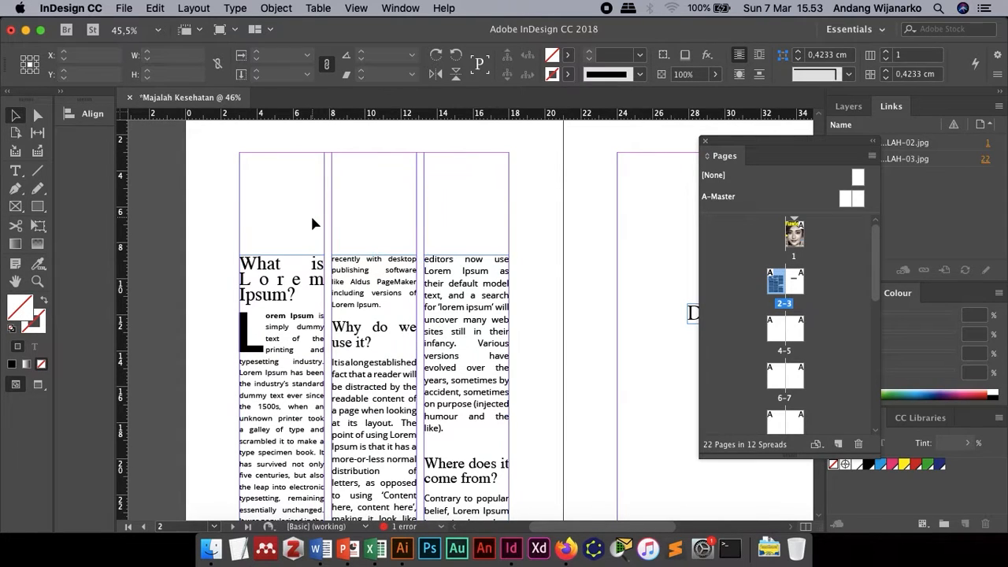
Step: Draw a 15 × 2,5 cm text frame across the three columns above the article and enter "JUDUL ARTIKEL DISINI"
{"action": "left_click", "coordinate": [15, 170]}
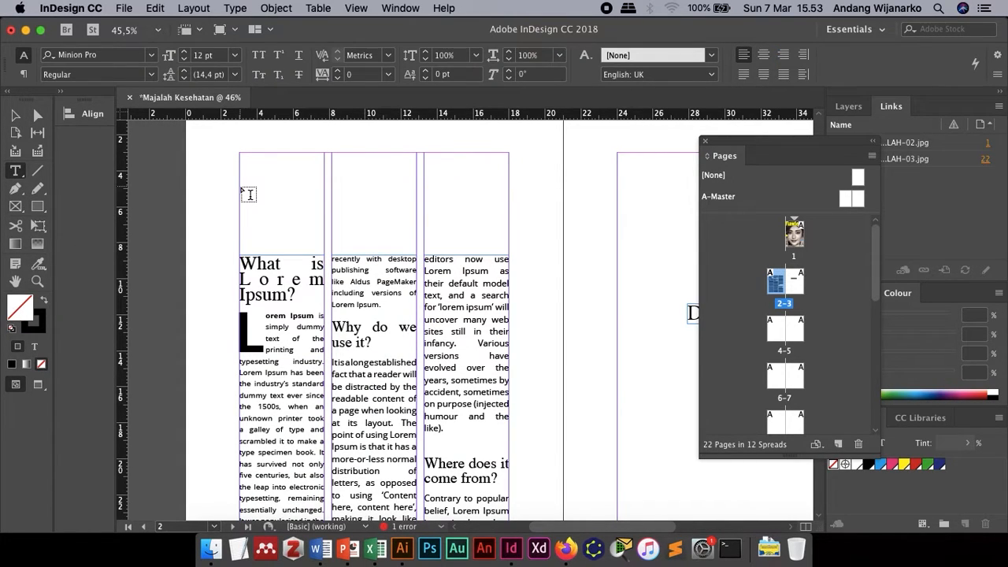
{"action": "left_click", "coordinate": [240, 186]}
{"action": "left_click_drag", "start_coordinate": [240, 183], "coordinate": [512, 228]}
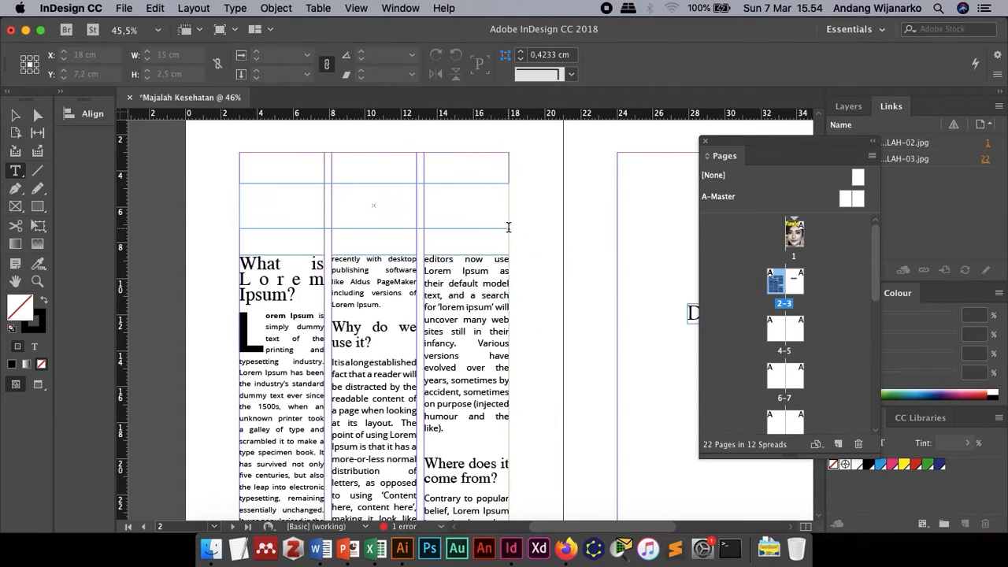
{"action": "type", "text": "JUDUL ARTIKEL"}
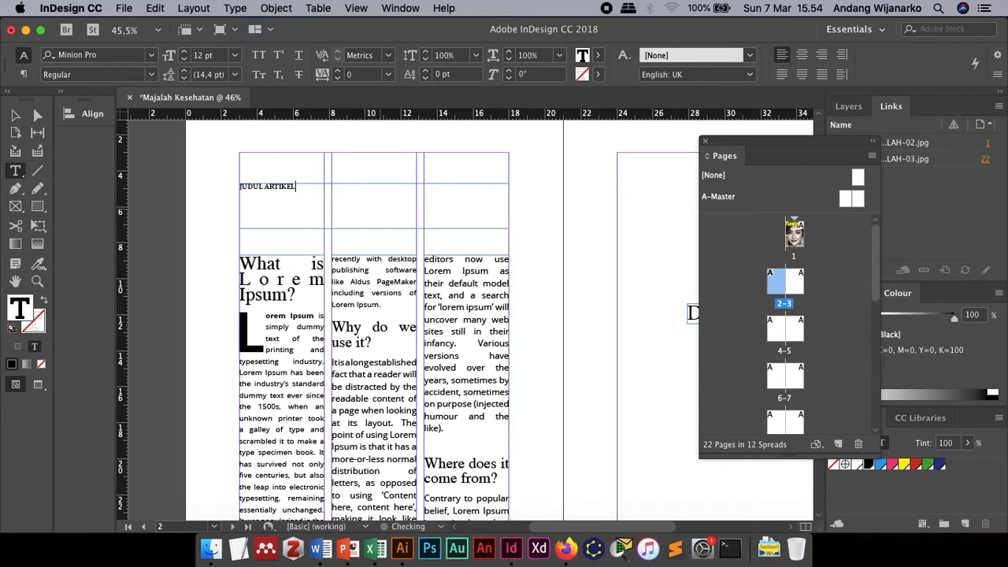
{"action": "type", "text": " DISINI"}
{"action": "left_click", "coordinate": [16, 116]}
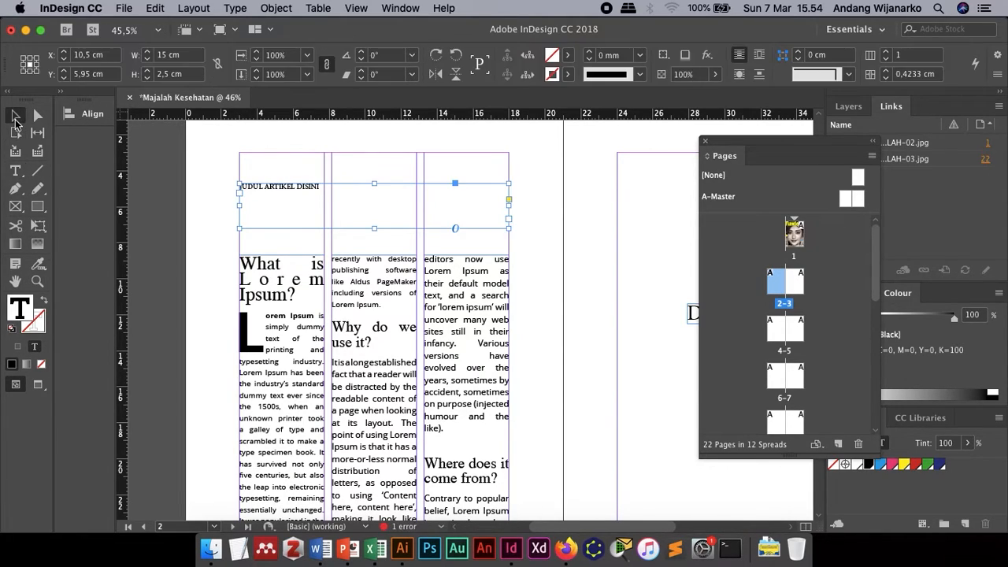
Step: Format the article title as 30 pt Minion Pro Bold and center it in its frame
{"action": "double_click", "coordinate": [280, 192]}
{"action": "triple_click", "coordinate": [279, 189]}
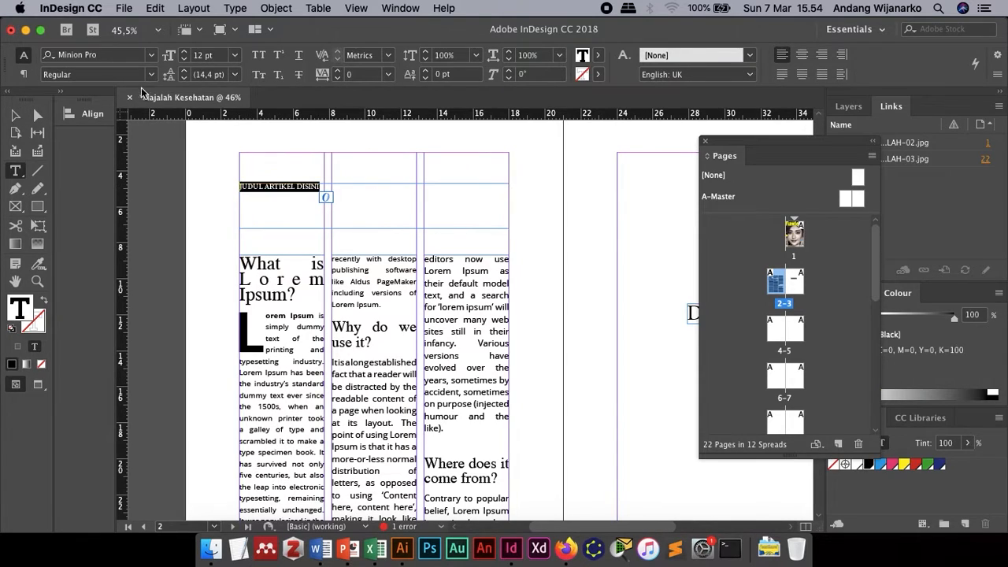
{"action": "left_click", "coordinate": [234, 56]}
{"action": "left_click", "coordinate": [221, 230]}
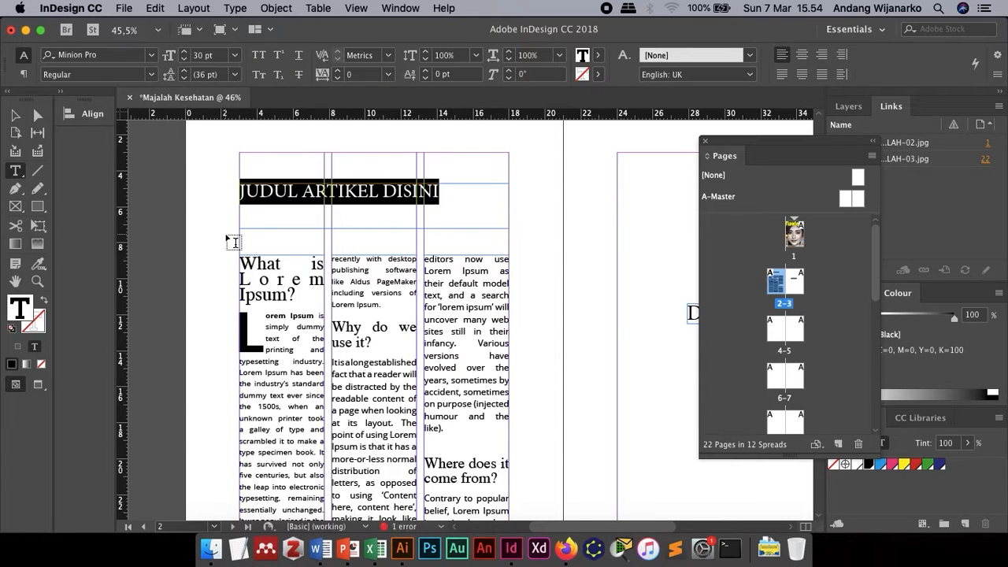
{"action": "left_click", "coordinate": [151, 75]}
{"action": "left_click", "coordinate": [123, 214]}
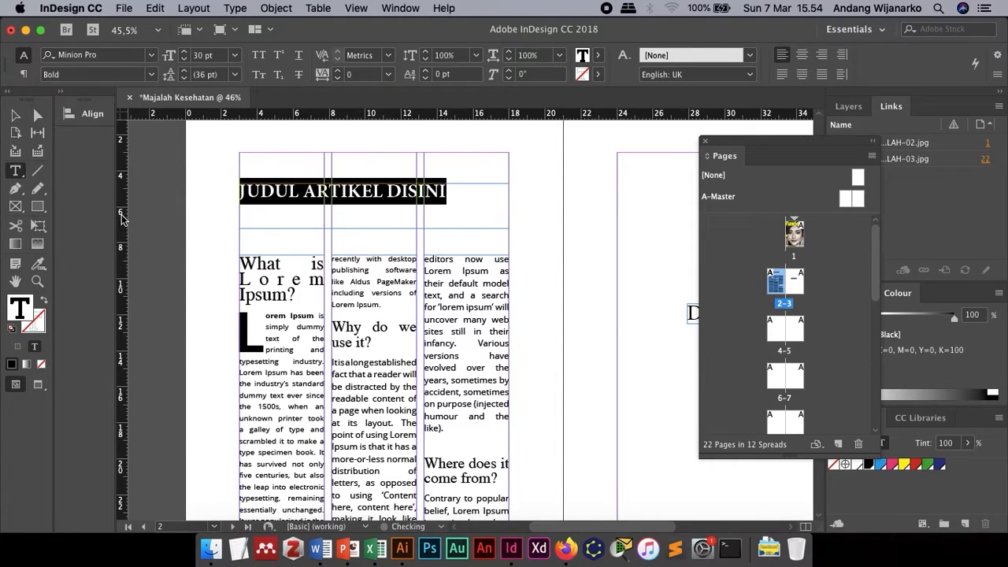
{"action": "left_click", "coordinate": [802, 54]}
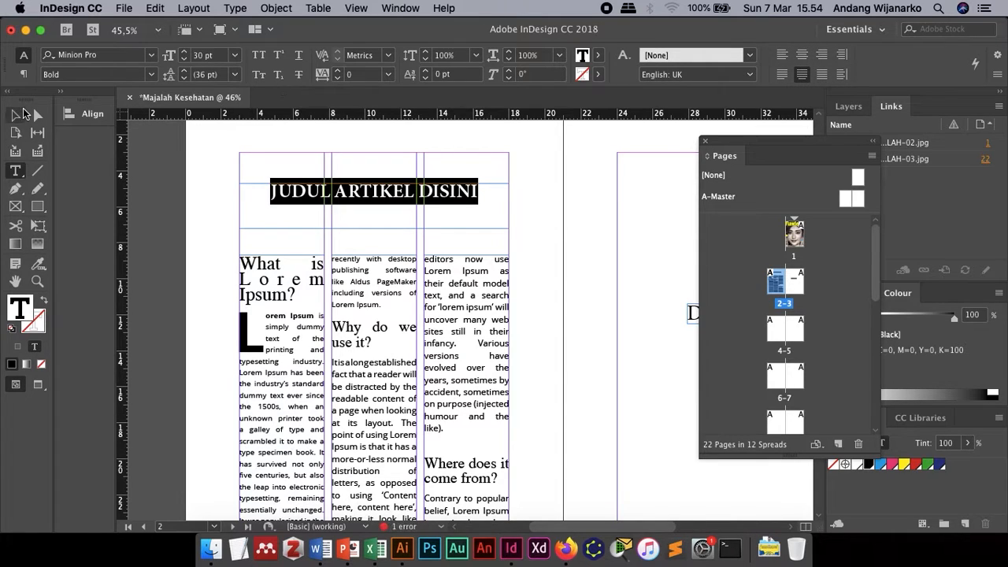
Step: Shorten the title frame to the height of its single line and place it against the top margin of page 2
{"action": "left_click", "coordinate": [23, 114]}
{"action": "left_click_drag", "start_coordinate": [373, 227], "coordinate": [381, 168]}
{"action": "left_click", "coordinate": [408, 239]}
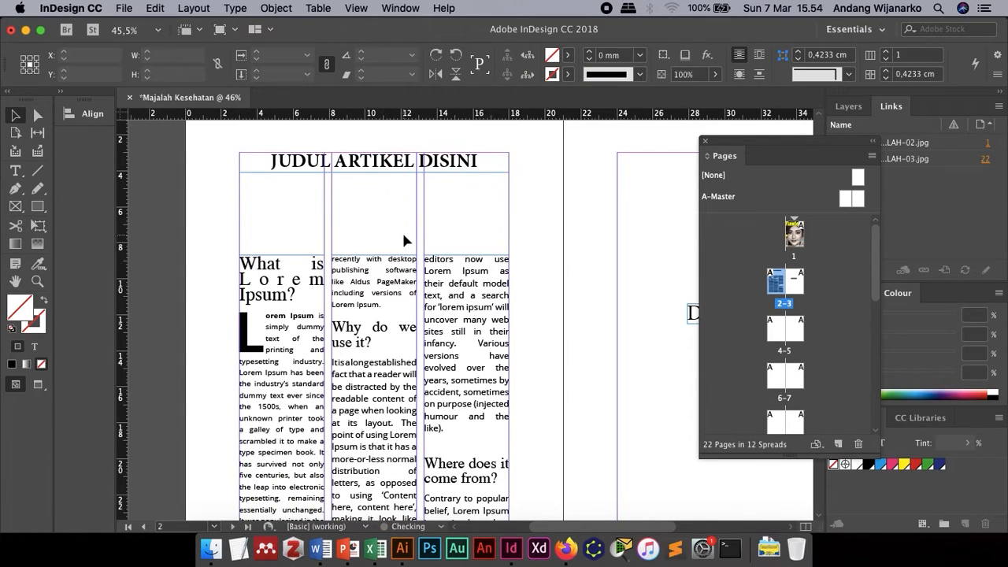
Step: Extend the three column text frames upward together until their top edge sits just below the article title
{"action": "left_click_drag", "start_coordinate": [223, 234], "coordinate": [521, 334]}
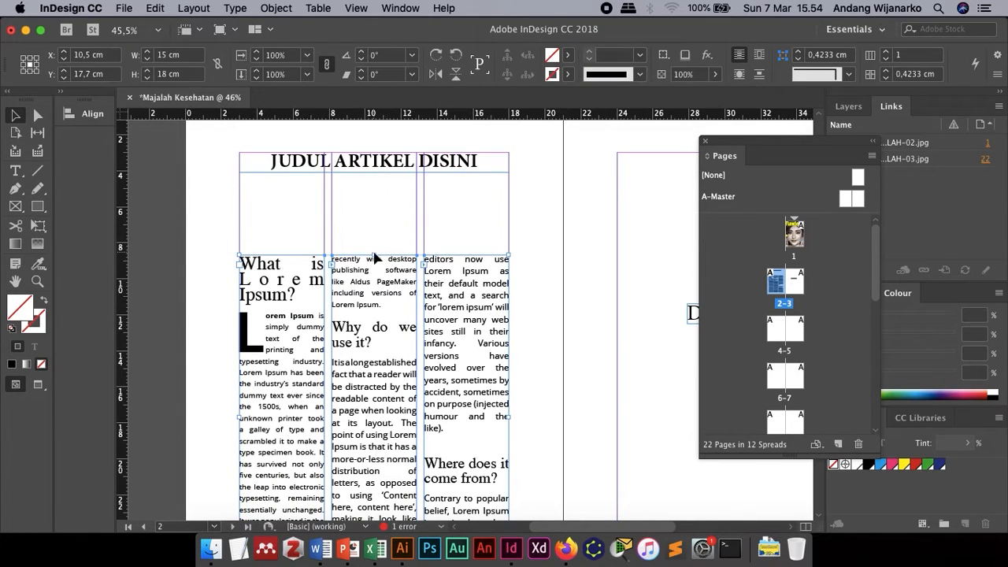
{"action": "left_click_drag", "start_coordinate": [375, 256], "coordinate": [374, 187]}
{"action": "left_click", "coordinate": [576, 227]}
Step: Examine the three-column article layout on page 2 from the title down to the bottom margin
{"action": "scroll", "coordinate": [353, 335], "scroll_direction": "up", "scroll_amount": 2}
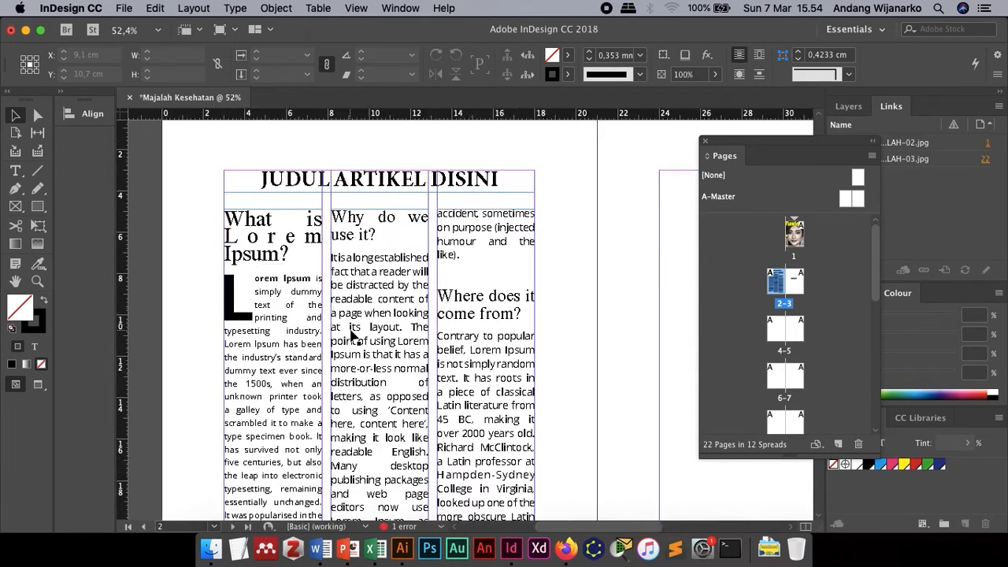
{"action": "scroll", "coordinate": [353, 334], "scroll_direction": "down", "scroll_amount": 2}
{"action": "scroll", "coordinate": [353, 335], "scroll_direction": "down", "scroll_amount": 2}
{"action": "scroll", "coordinate": [353, 335], "scroll_direction": "right", "scroll_amount": 1}
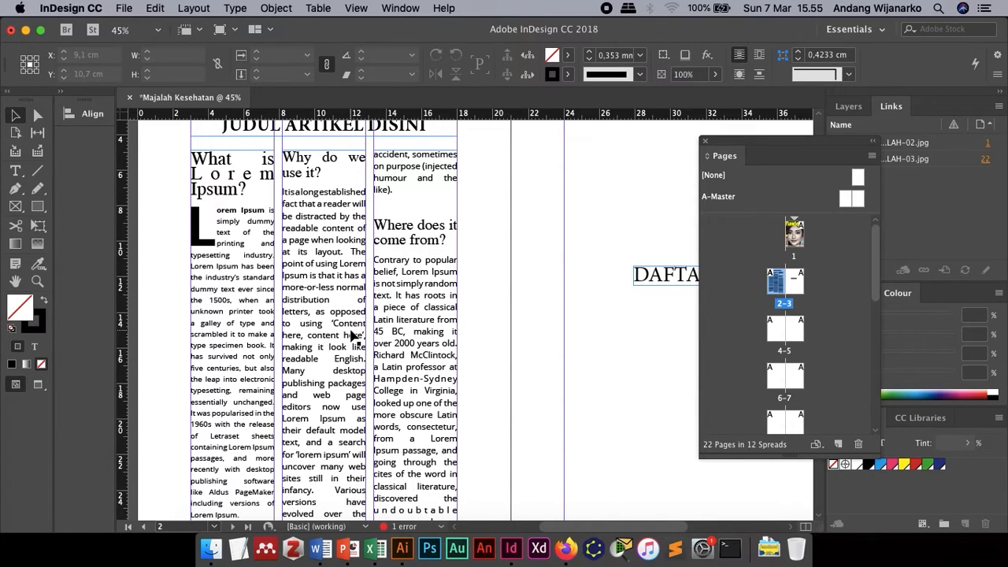
{"action": "scroll", "coordinate": [352, 335], "scroll_direction": "down", "scroll_amount": 3}
{"action": "scroll", "coordinate": [352, 334], "scroll_direction": "left", "scroll_amount": 1}
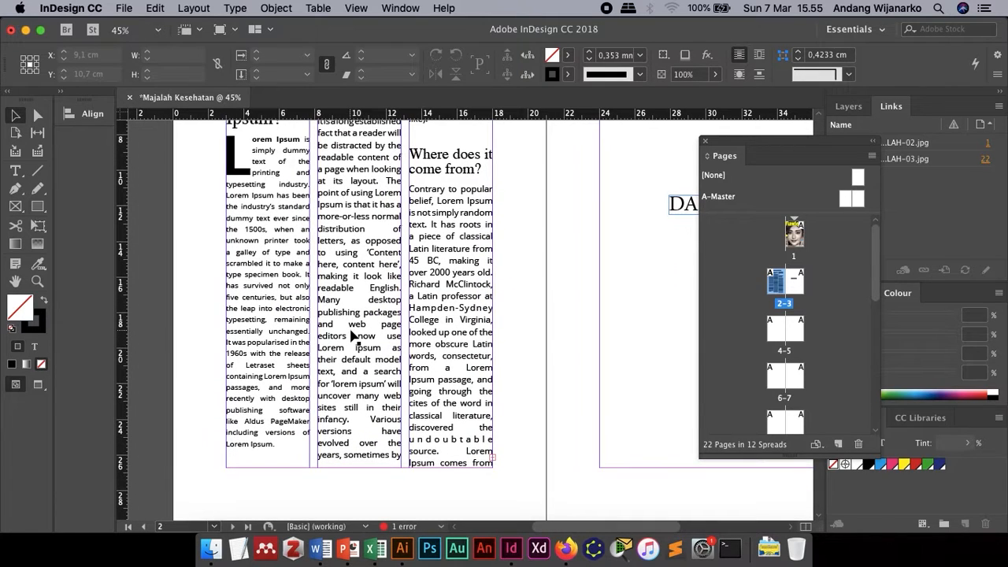
{"action": "scroll", "coordinate": [352, 334], "scroll_direction": "up", "scroll_amount": 2}
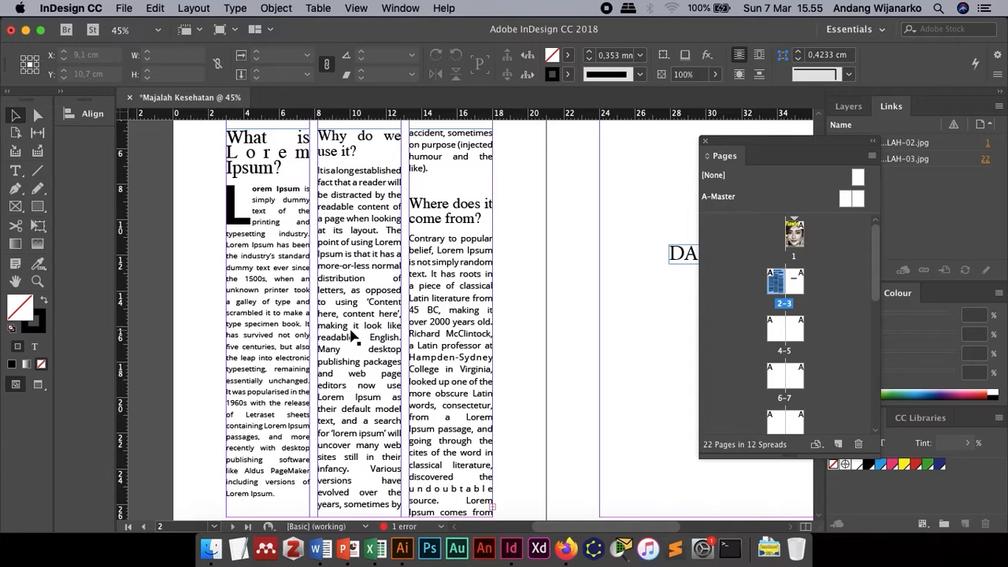
{"action": "scroll", "coordinate": [352, 335], "scroll_direction": "down", "scroll_amount": 1}
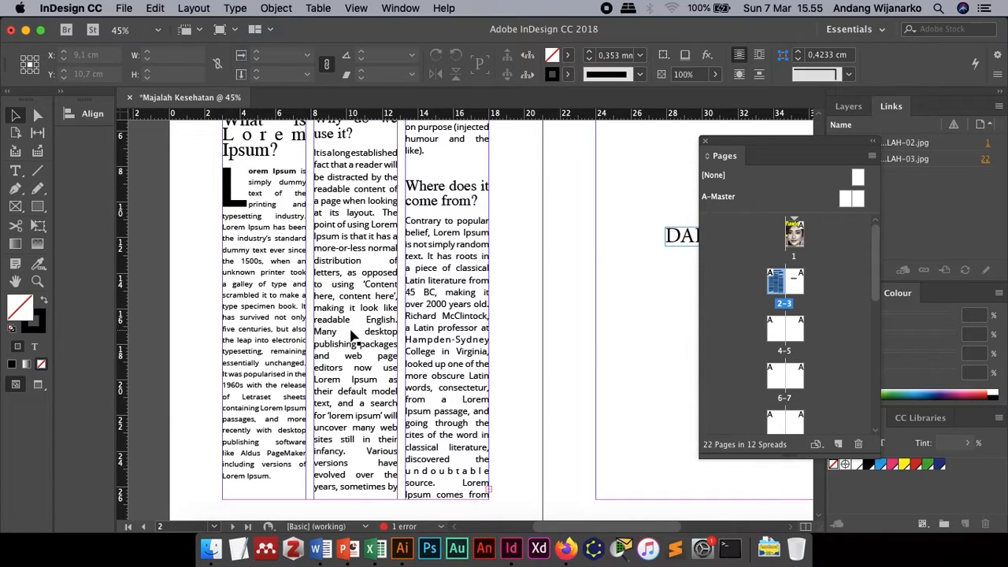
Step: Place the image me bw.png from the Personal Web folder in Pictures onto the article columns of page 2
{"action": "left_click", "coordinate": [123, 8]}
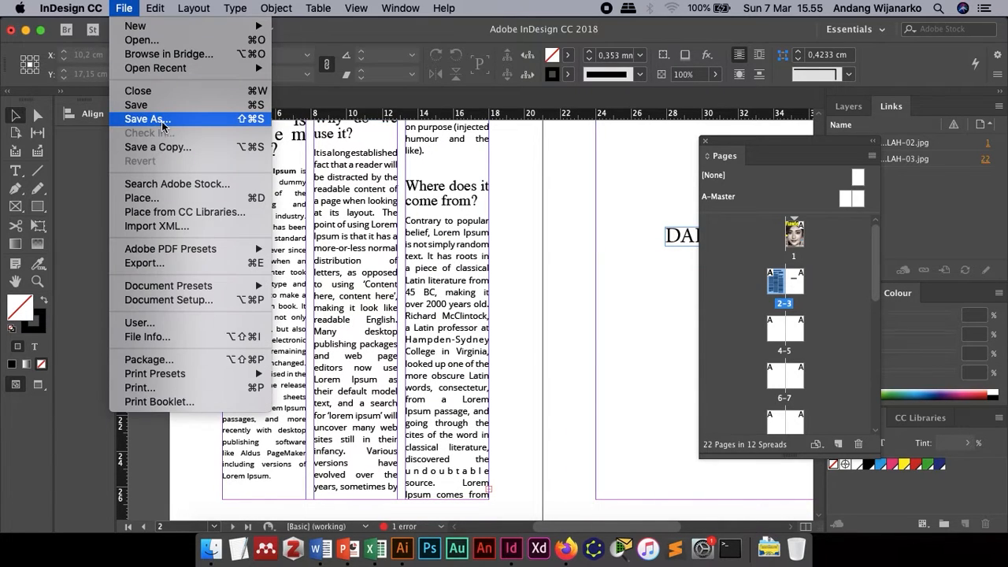
{"action": "left_click", "coordinate": [158, 198]}
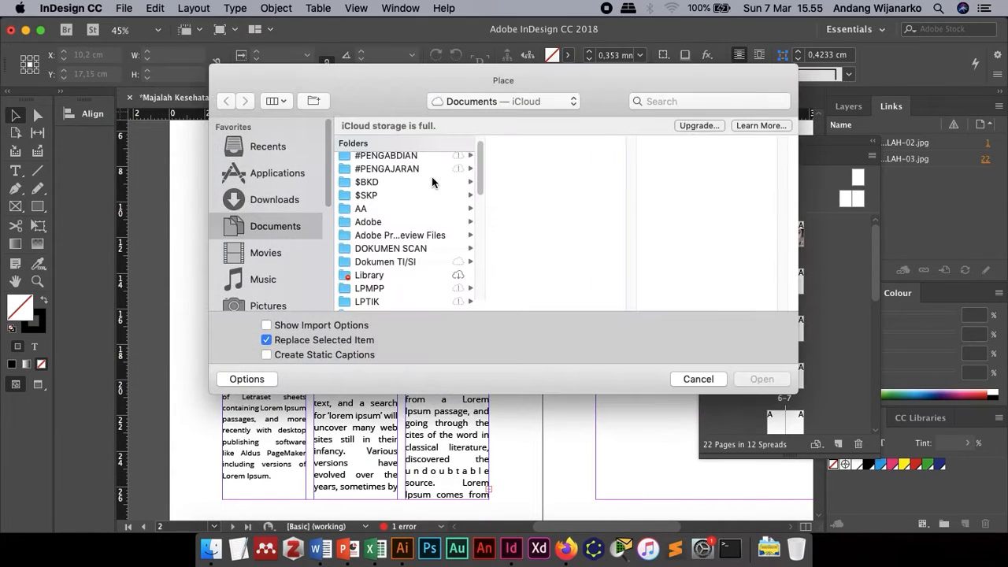
{"action": "scroll", "coordinate": [315, 260], "scroll_direction": "down", "scroll_amount": 2}
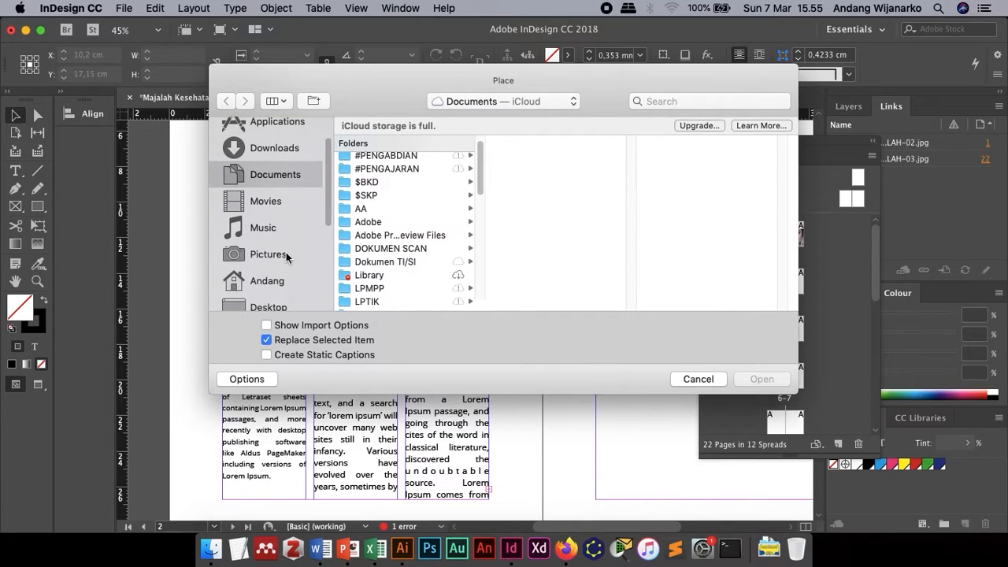
{"action": "left_click", "coordinate": [286, 255]}
{"action": "scroll", "coordinate": [390, 240], "scroll_direction": "down", "scroll_amount": 3}
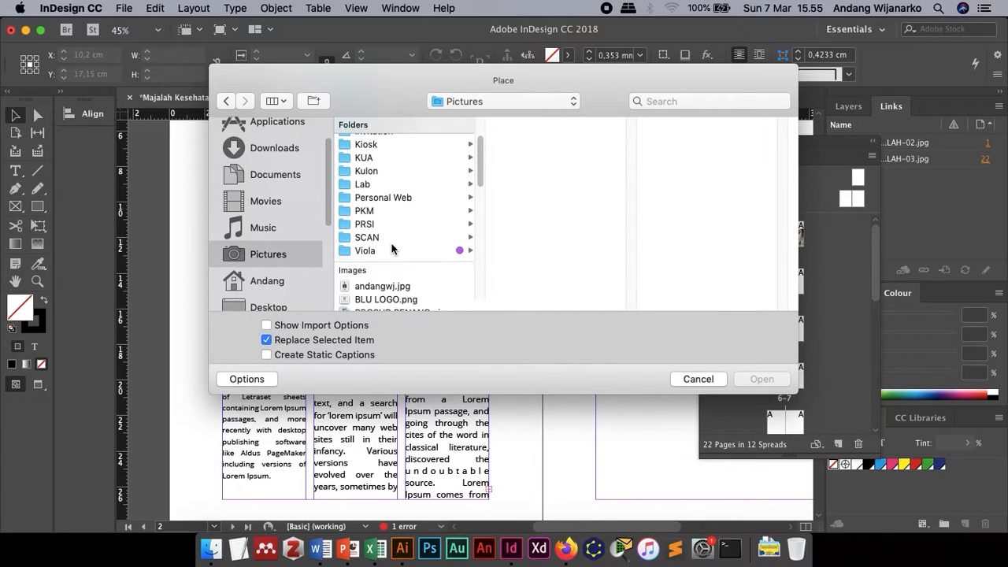
{"action": "left_click", "coordinate": [398, 198]}
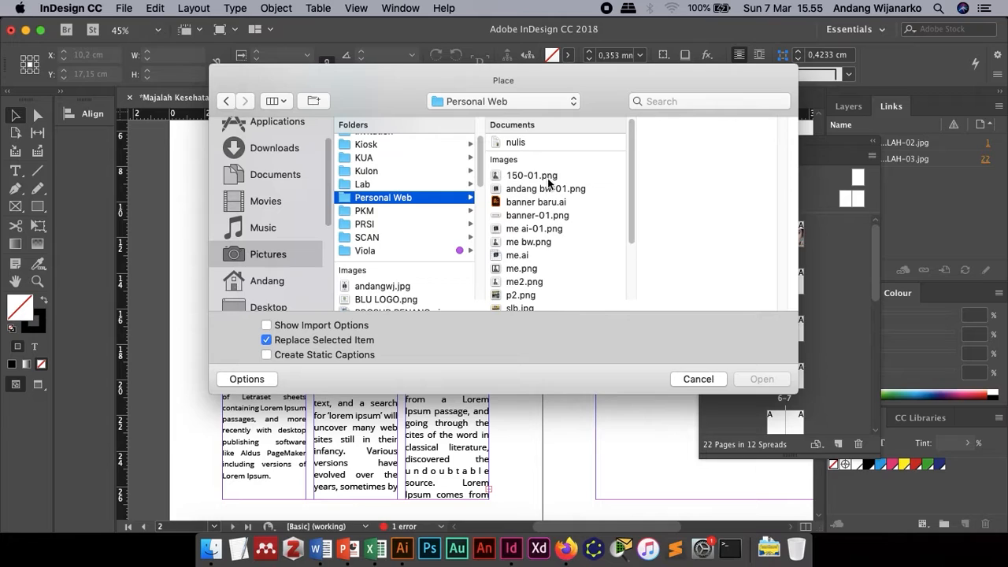
{"action": "left_click", "coordinate": [550, 244]}
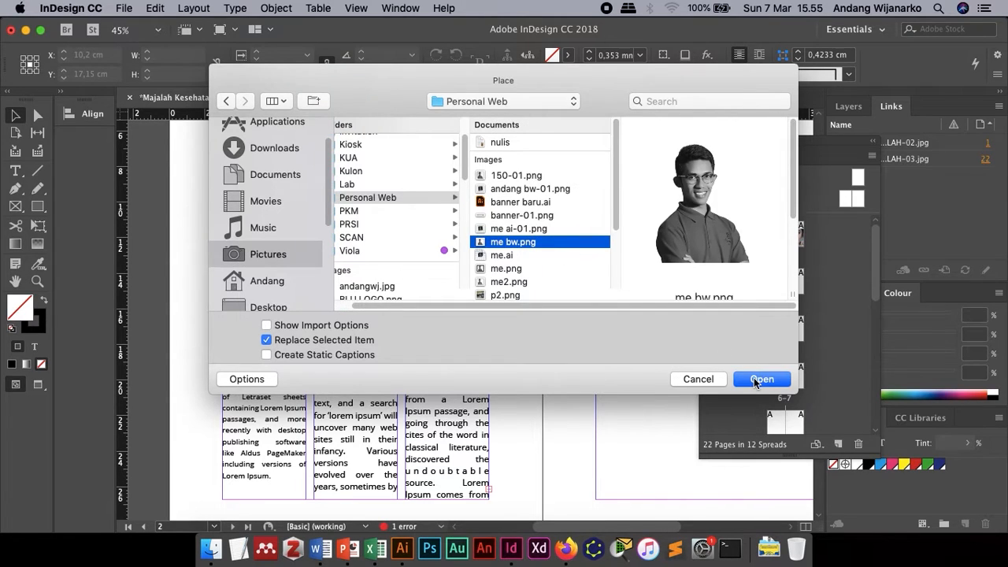
{"action": "left_click", "coordinate": [761, 380]}
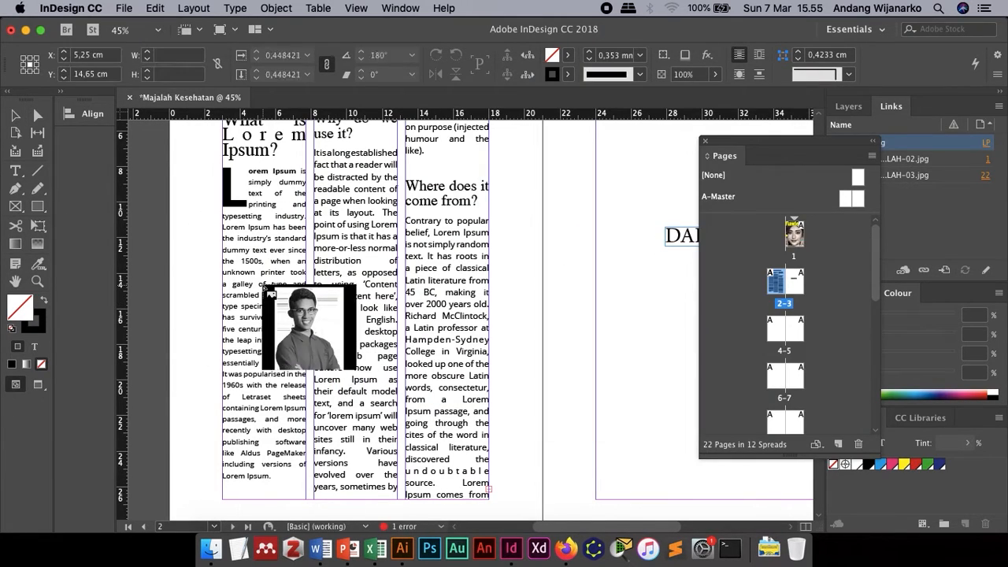
{"action": "left_click", "coordinate": [264, 285]}
Step: Scale the placed portrait and its frame down together to about 9.3 × 8.5 cm with Free Transform
{"action": "scroll", "coordinate": [454, 384], "scroll_direction": "down", "scroll_amount": 3}
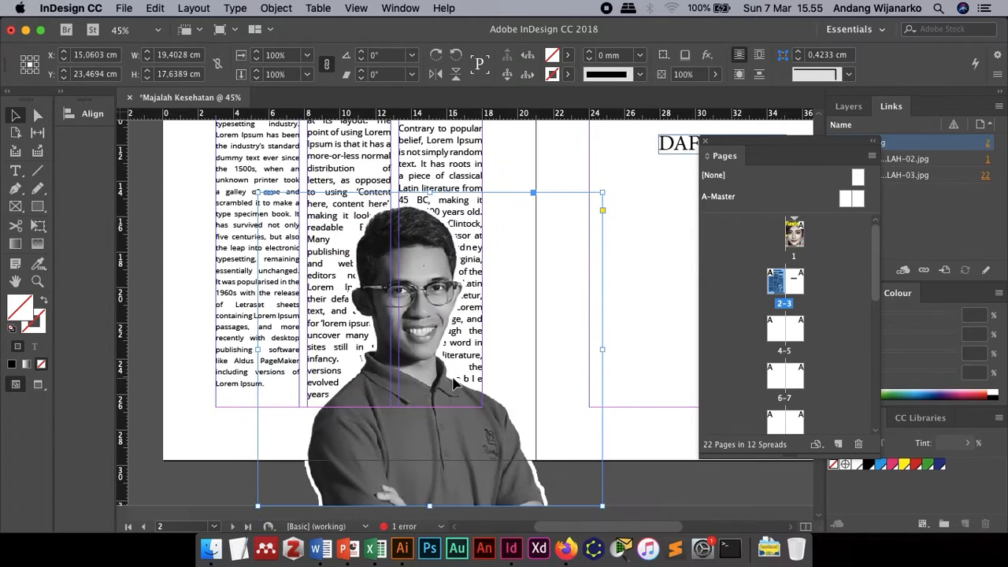
{"action": "left_click_drag", "start_coordinate": [603, 505], "coordinate": [465, 381]}
{"action": "key", "text": "super+z"}
{"action": "left_click", "coordinate": [39, 228]}
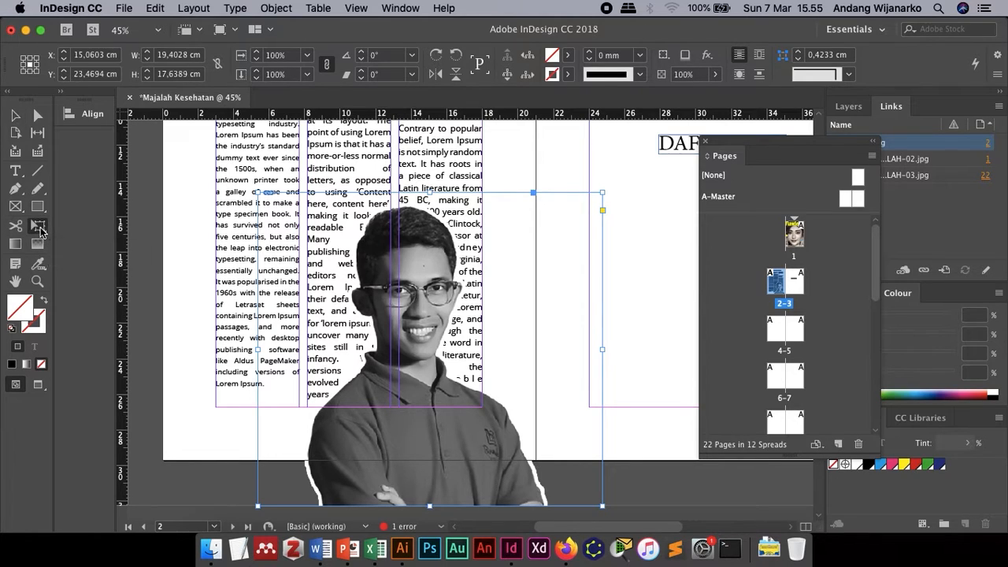
{"action": "left_click_drag", "start_coordinate": [603, 506], "coordinate": [427, 339]}
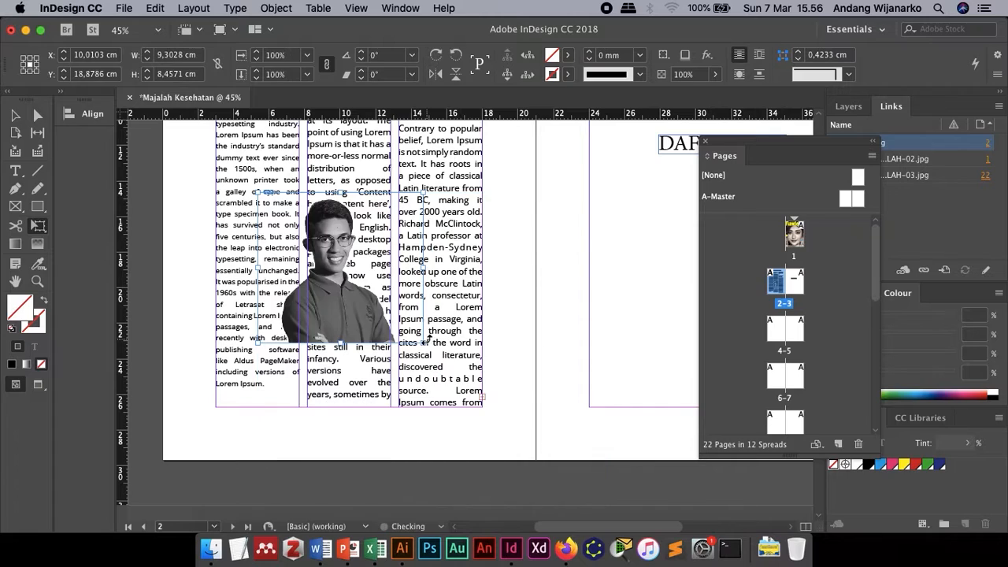
Step: Move the portrait up against page 2's inner text margin at the first column and enlarge it to about 10.3 × 9.4 cm
{"action": "scroll", "coordinate": [426, 340], "scroll_direction": "up", "scroll_amount": 5}
{"action": "scroll", "coordinate": [426, 340], "scroll_direction": "left", "scroll_amount": 2}
{"action": "left_click_drag", "start_coordinate": [402, 468], "coordinate": [364, 408]}
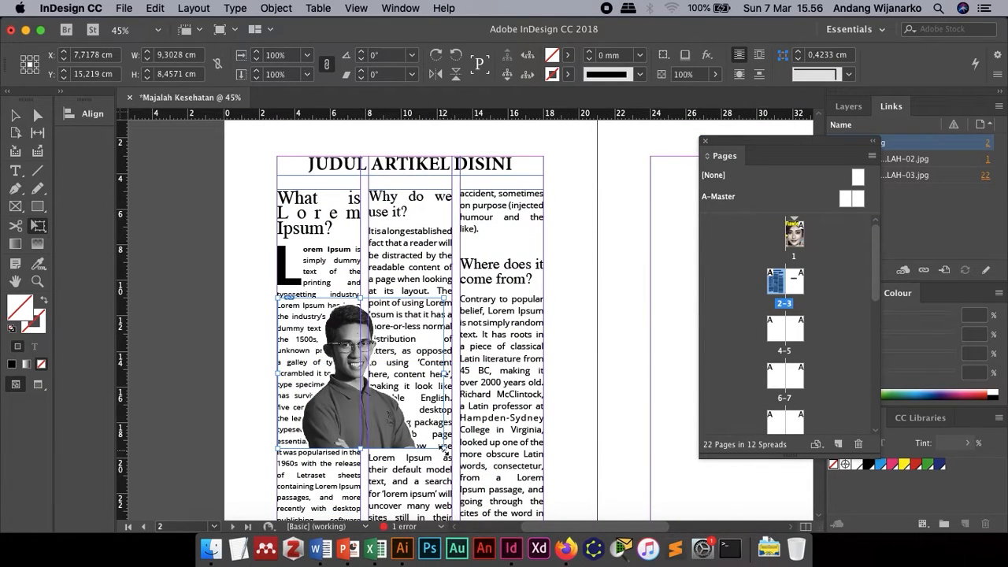
{"action": "left_click_drag", "start_coordinate": [444, 449], "coordinate": [454, 479]}
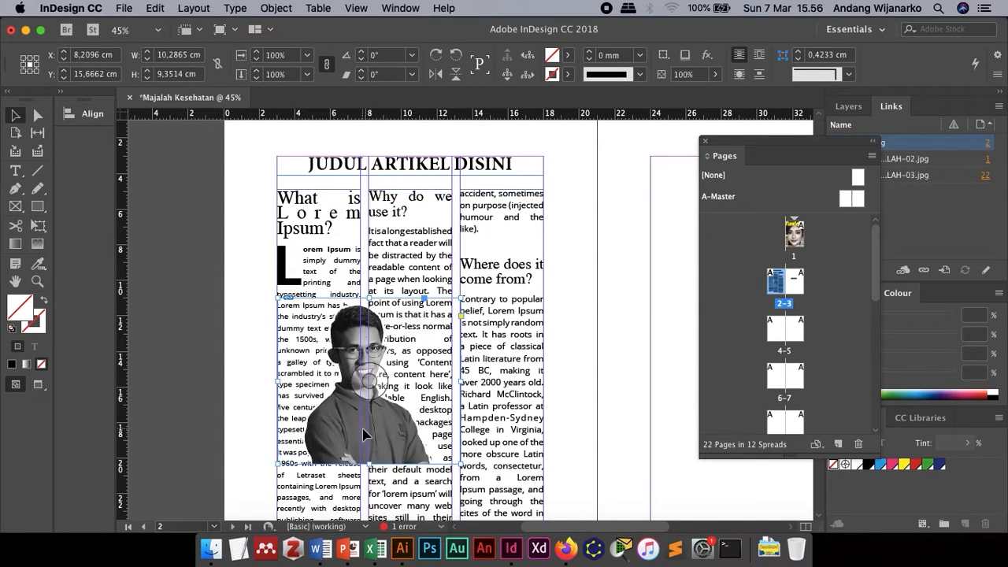
Step: Shift the picture content left inside its frame so the figure sits closer to the first column
{"action": "scroll", "coordinate": [368, 434], "scroll_direction": "down", "scroll_amount": 1}
{"action": "left_click_drag", "start_coordinate": [376, 360], "coordinate": [361, 369]}
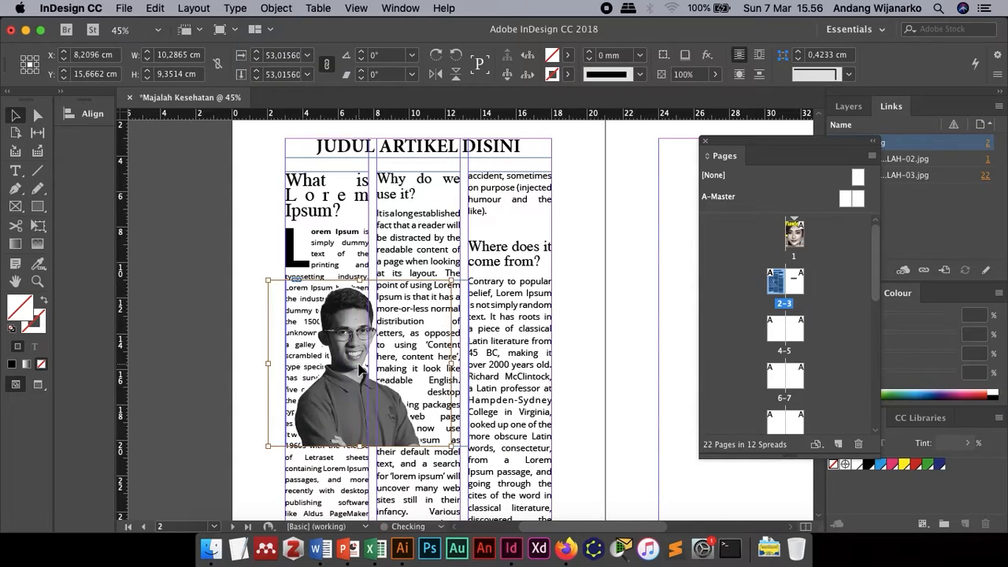
{"action": "left_click", "coordinate": [622, 380]}
{"action": "scroll", "coordinate": [628, 390], "scroll_direction": "up", "scroll_amount": 2}
{"action": "scroll", "coordinate": [628, 390], "scroll_direction": "left", "scroll_amount": 2}
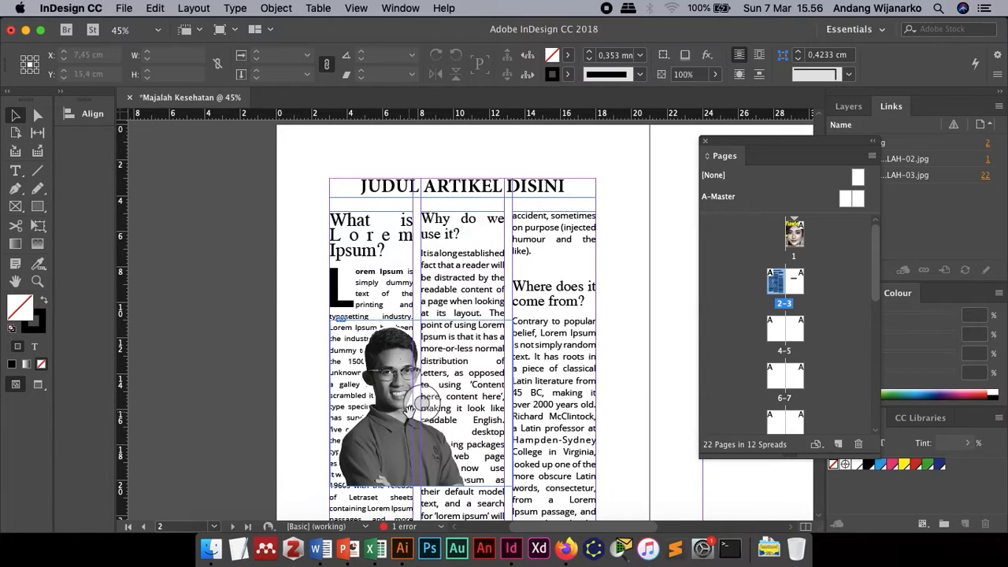
Step: Nudge the portrait frame down over the first two columns to a vertical position of about 16.39 cm
{"action": "left_click", "coordinate": [392, 450]}
{"action": "scroll", "coordinate": [392, 450], "scroll_direction": "down", "scroll_amount": 4}
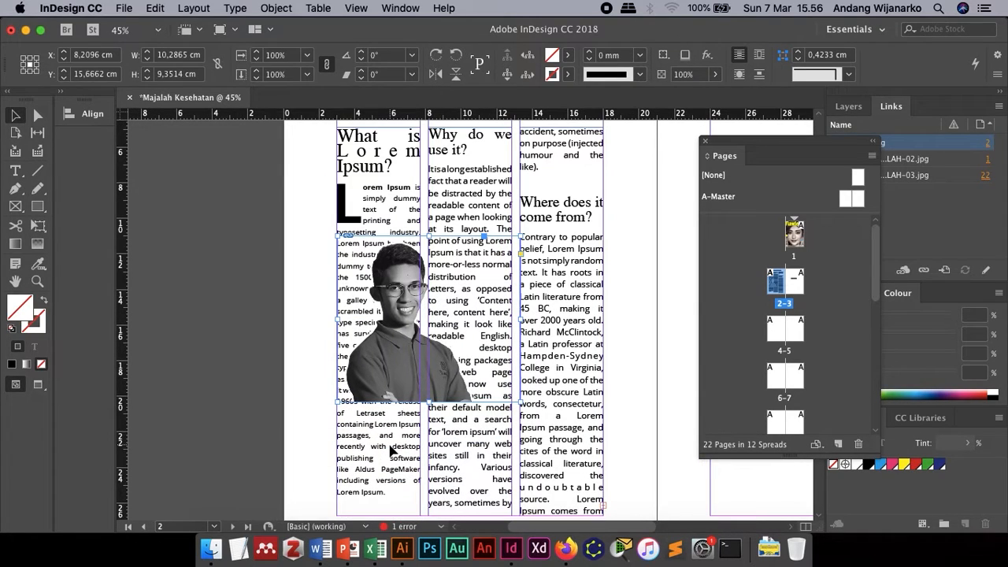
{"action": "key", "text": "Down"}
{"action": "key", "text": "Down"}
{"action": "key", "text": "Down"}
{"action": "key", "text": "Down"}
{"action": "key", "text": "Down"}
{"action": "key", "text": "Down"}
{"action": "key", "text": "Down"}
{"action": "key", "text": "Down"}
{"action": "key", "text": "Down"}
{"action": "key", "text": "Down"}
{"action": "key", "text": "Down"}
{"action": "key", "text": "Down"}
{"action": "key", "text": "Down"}
{"action": "key", "text": "Down"}
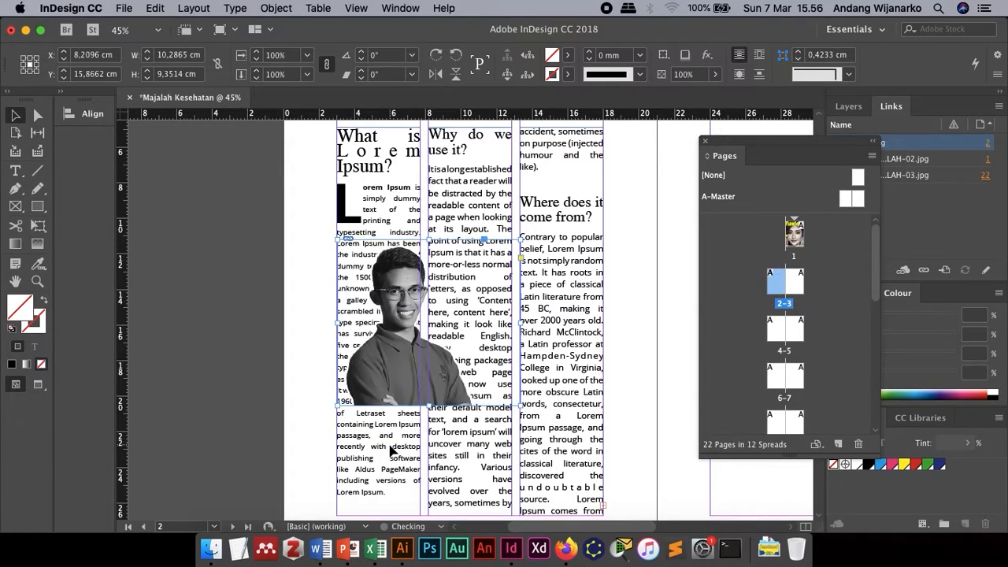
{"action": "key", "text": "Down"}
{"action": "key", "text": "Down"}
{"action": "key", "text": "Down"}
{"action": "key", "text": "Down"}
{"action": "key", "text": "Down"}
{"action": "key", "text": "Down"}
{"action": "key", "text": "Down"}
{"action": "key", "text": "Down"}
{"action": "key", "text": "Down"}
{"action": "key", "text": "Down"}
{"action": "key", "text": "Down"}
{"action": "key", "text": "Down"}
{"action": "key", "text": "Down"}
{"action": "key", "text": "Down"}
{"action": "key", "text": "Down"}
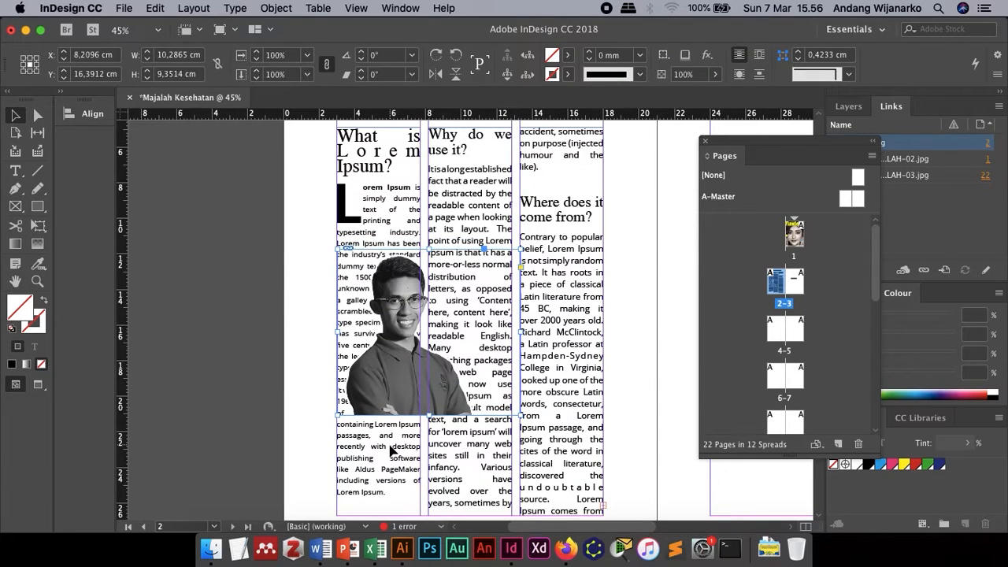
Step: Move the portrait over the second and third columns and align its lower edge with the bottom margin
{"action": "scroll", "coordinate": [390, 445], "scroll_direction": "down", "scroll_amount": 4}
{"action": "left_click", "coordinate": [387, 441]}
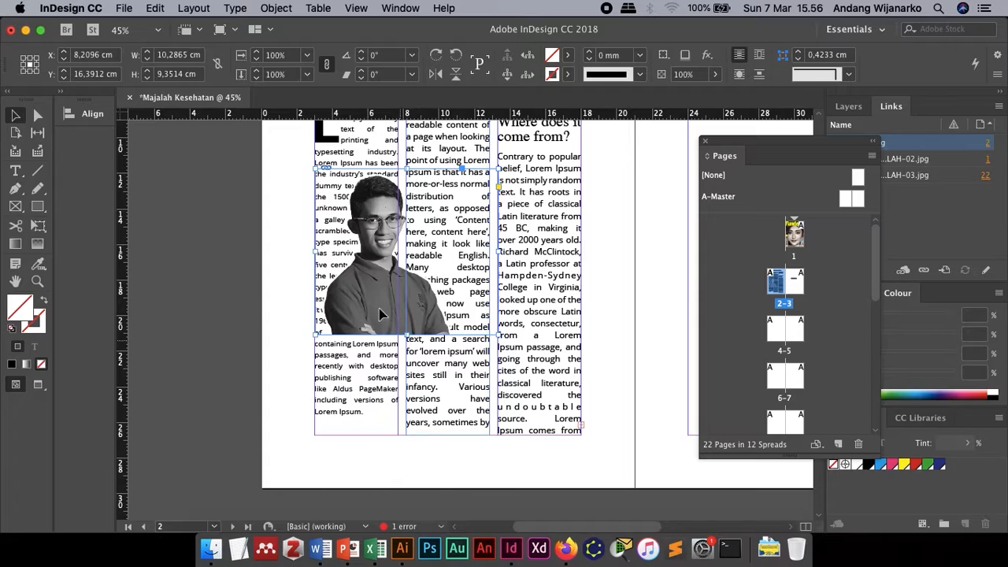
{"action": "left_click_drag", "start_coordinate": [364, 296], "coordinate": [450, 412]}
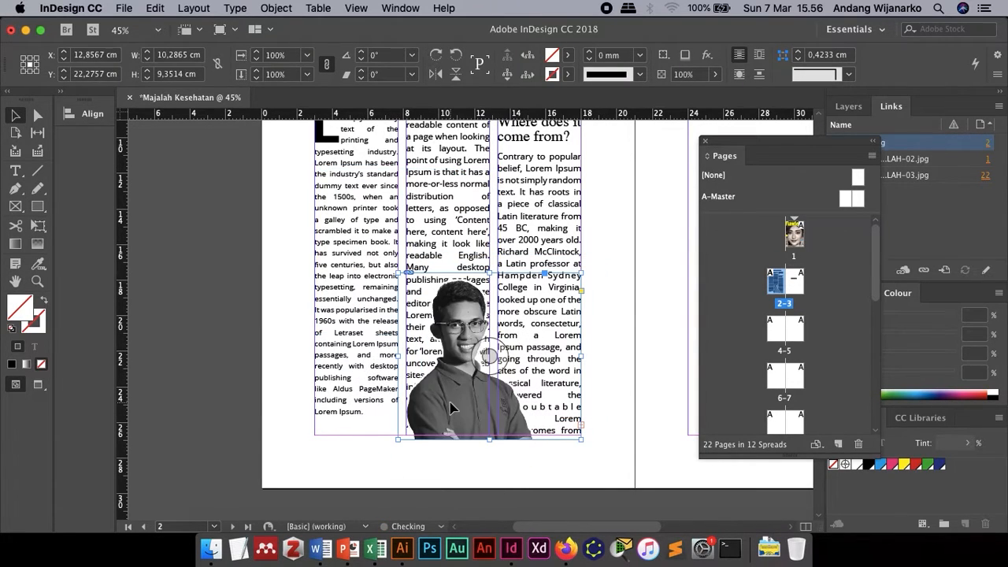
{"action": "key", "text": "Up"}
{"action": "key", "text": "Up"}
{"action": "key", "text": "Up"}
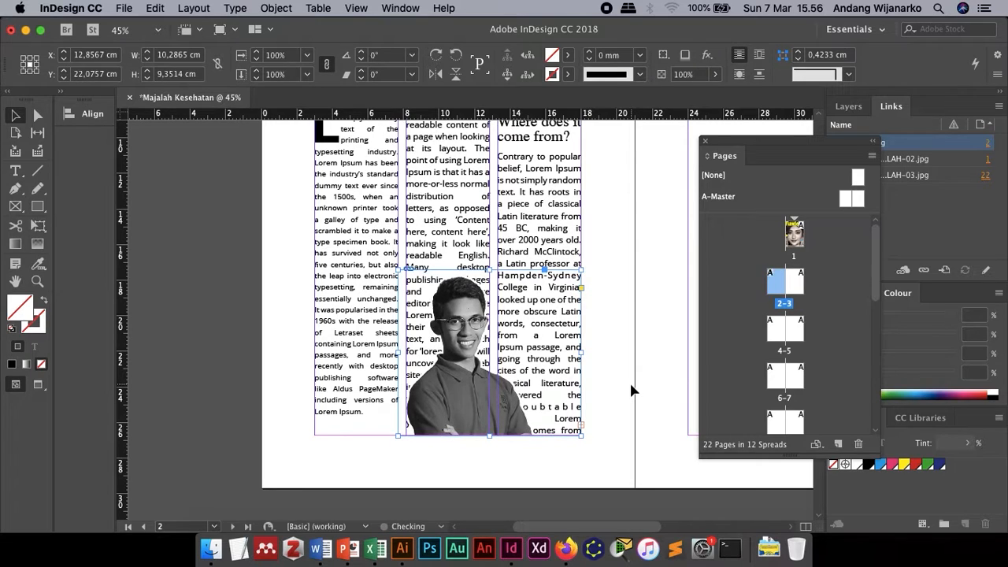
Step: Move the portrait to the foot of the first two columns and nudge it right to an X position of about 7.69 cm
{"action": "left_click_drag", "start_coordinate": [453, 410], "coordinate": [354, 406]}
{"action": "key", "text": "Right"}
{"action": "key", "text": "Right"}
{"action": "key", "text": "Right"}
{"action": "key", "text": "Right"}
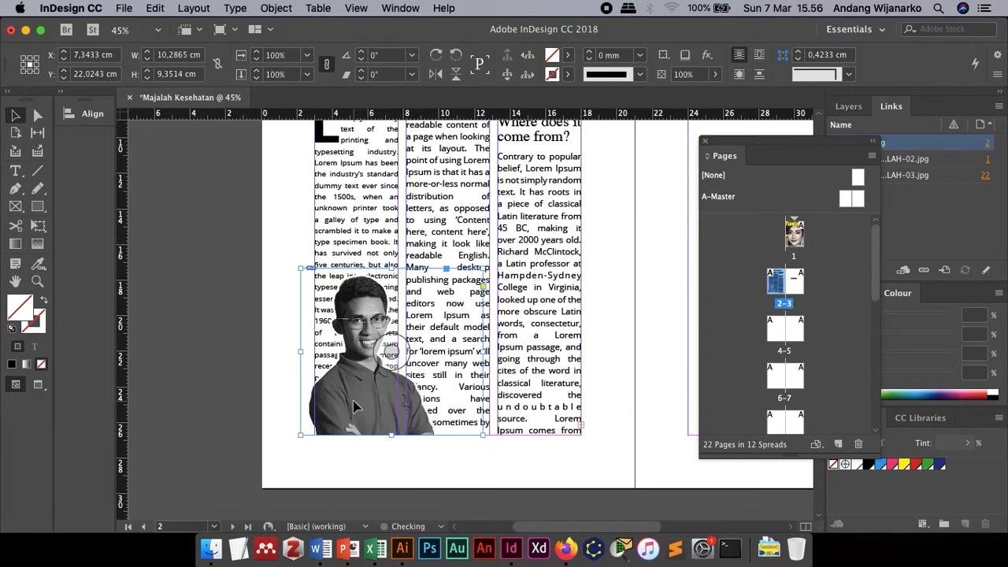
Step: Examine how the portrait overlaps the text at the foot of the first two columns
{"action": "left_click", "coordinate": [265, 357]}
{"action": "scroll", "coordinate": [265, 358], "scroll_direction": "up", "scroll_amount": 3}
{"action": "scroll", "coordinate": [266, 357], "scroll_direction": "down", "scroll_amount": 4}
{"action": "scroll", "coordinate": [268, 368], "scroll_direction": "up", "scroll_amount": 4}
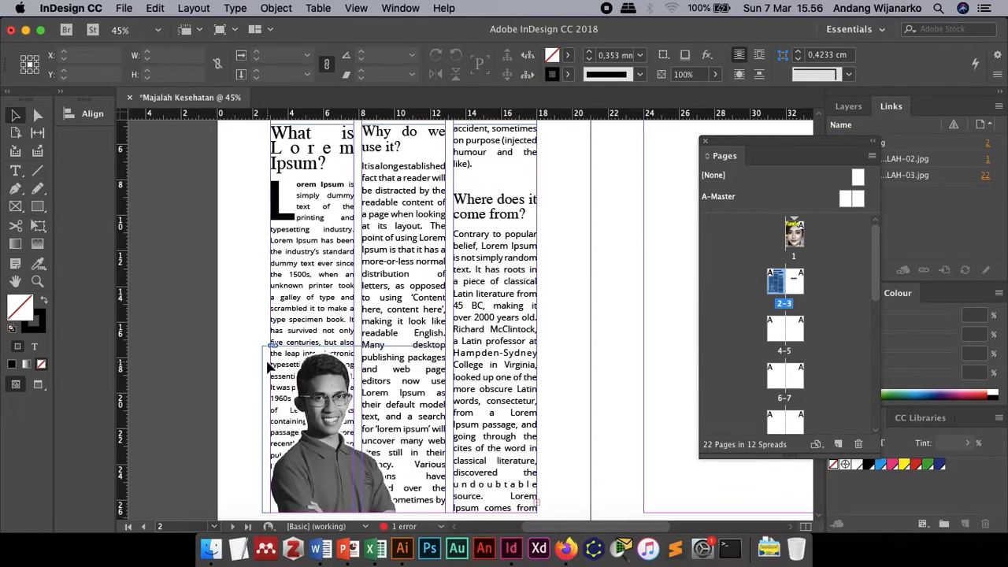
{"action": "scroll", "coordinate": [268, 368], "scroll_direction": "down", "scroll_amount": 2}
{"action": "scroll", "coordinate": [268, 367], "scroll_direction": "up", "scroll_amount": 2}
{"action": "scroll", "coordinate": [268, 367], "scroll_direction": "up", "scroll_amount": 3}
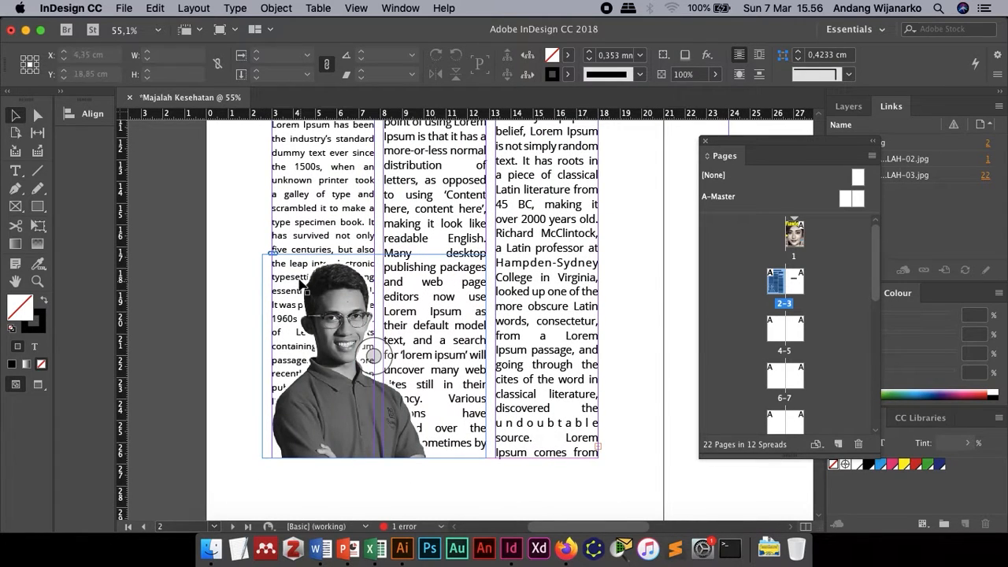
{"action": "left_click", "coordinate": [344, 215]}
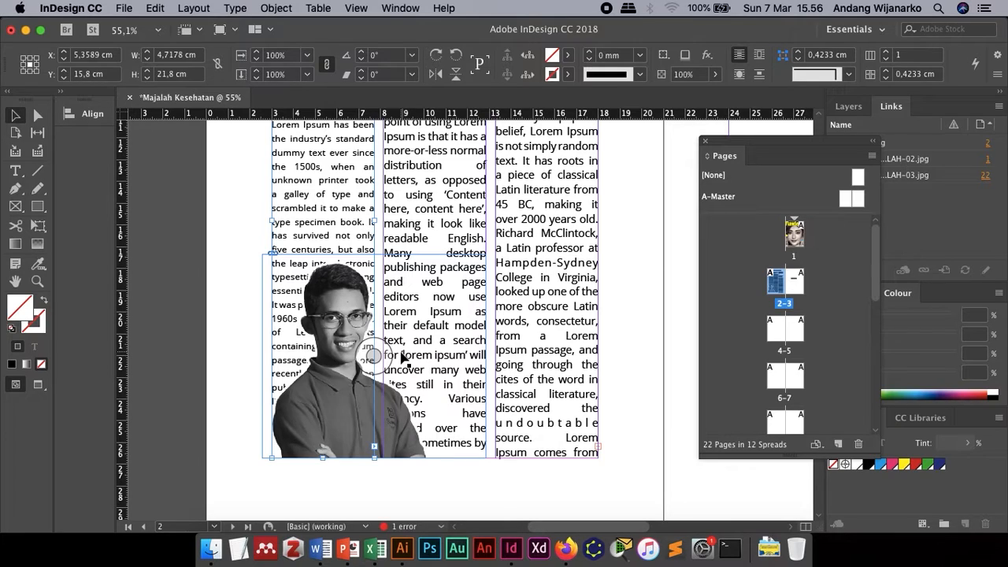
{"action": "left_click", "coordinate": [195, 308]}
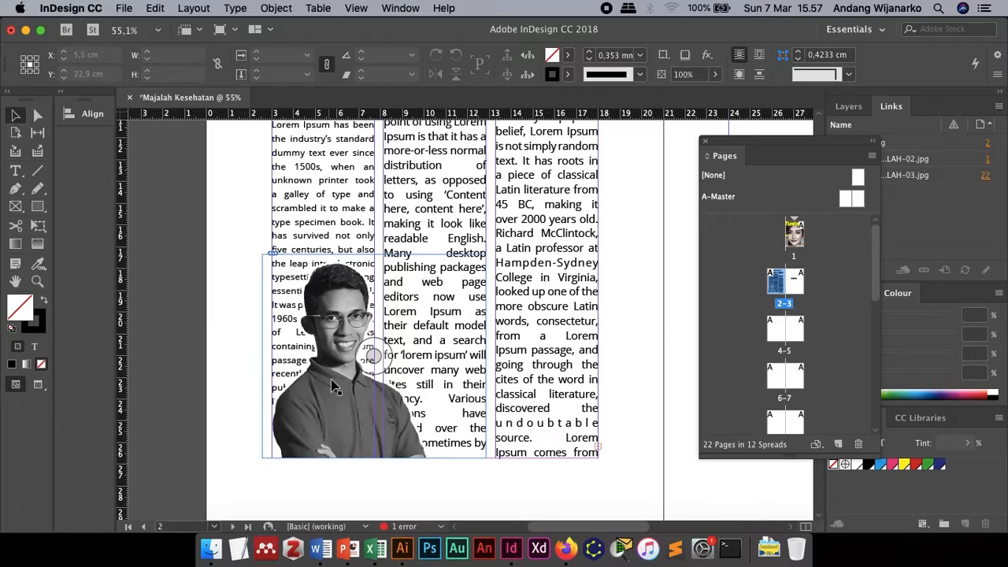
Step: Apply text wrap around the object shape to the portrait
{"action": "left_click", "coordinate": [344, 400]}
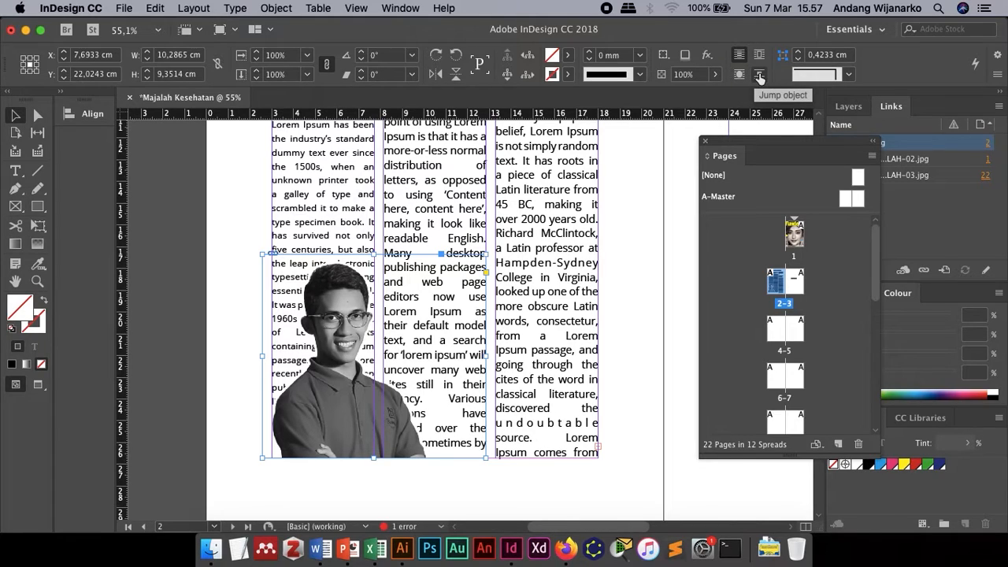
{"action": "left_click", "coordinate": [740, 78]}
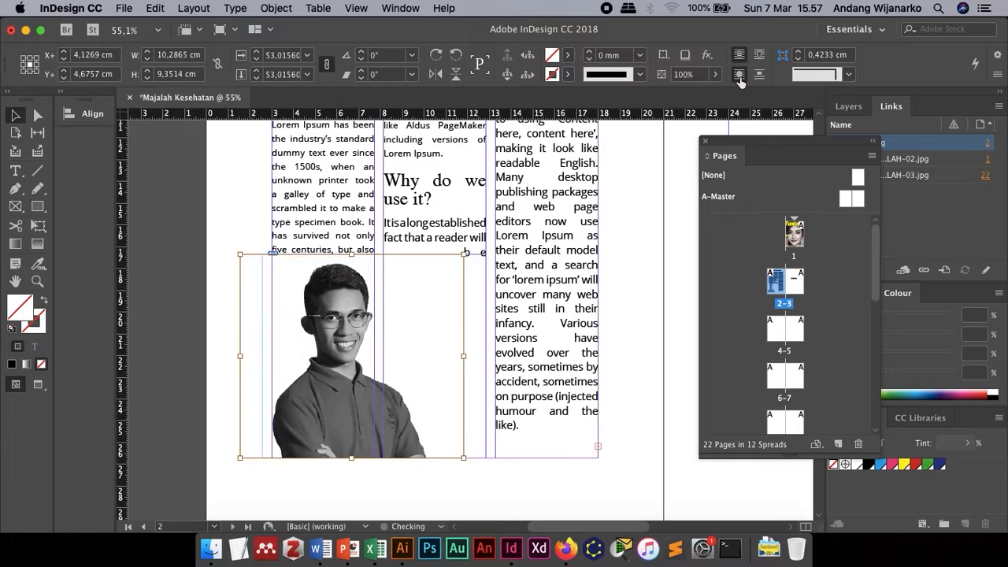
{"action": "left_click", "coordinate": [210, 291]}
{"action": "scroll", "coordinate": [360, 349], "scroll_direction": "up", "scroll_amount": 2}
{"action": "scroll", "coordinate": [339, 341], "scroll_direction": "down", "scroll_amount": 3}
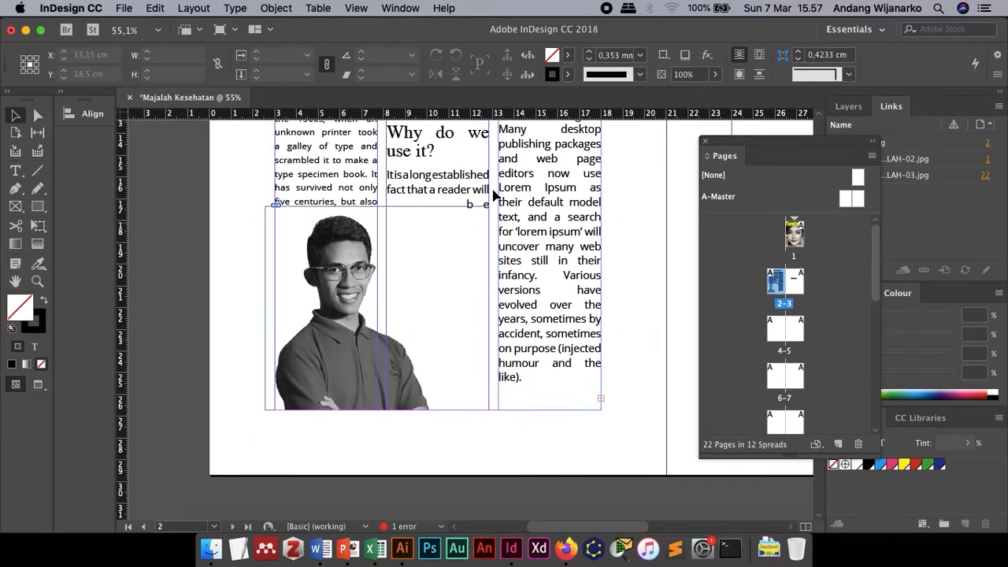
Step: Try bounding-box text wrap on the portrait, and return it to wrapping around the object shape
{"action": "left_click", "coordinate": [470, 215]}
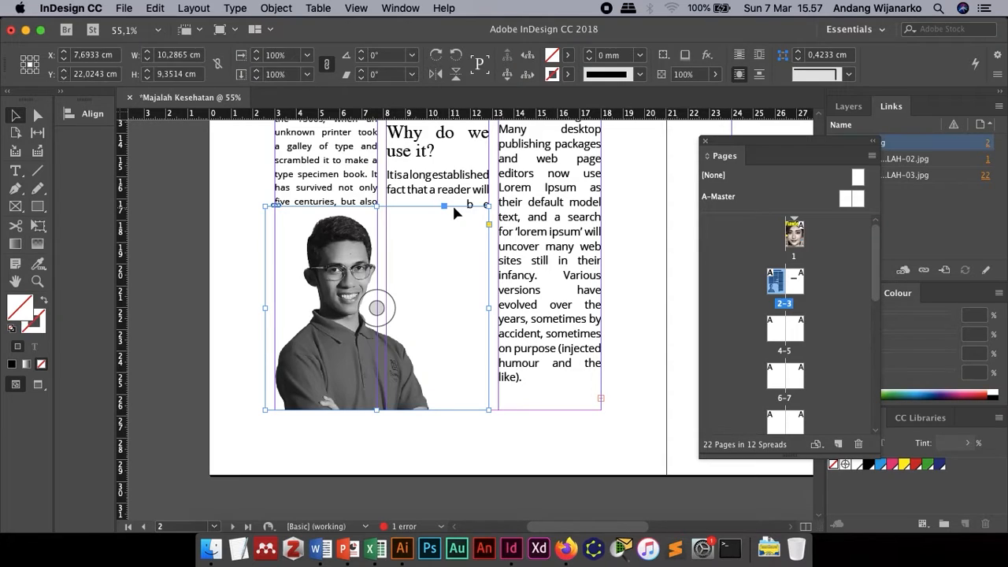
{"action": "left_click", "coordinate": [759, 56]}
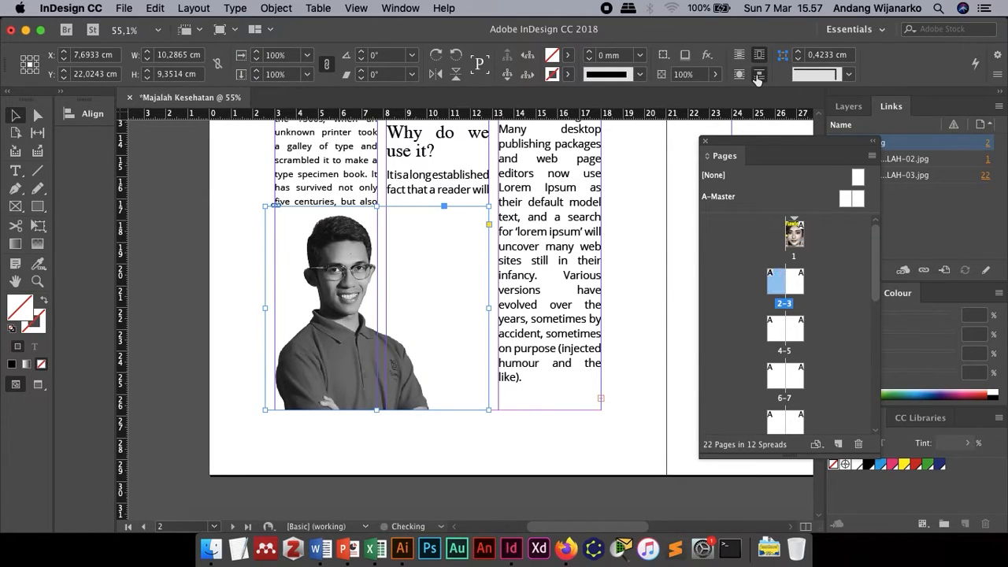
{"action": "left_click", "coordinate": [739, 74]}
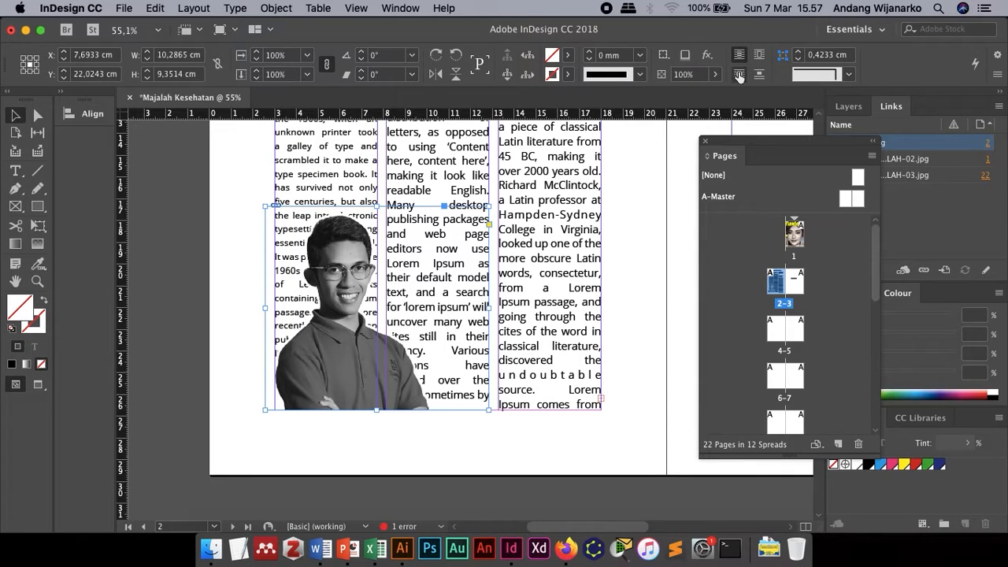
{"action": "left_click", "coordinate": [739, 74]}
{"action": "left_click", "coordinate": [199, 226]}
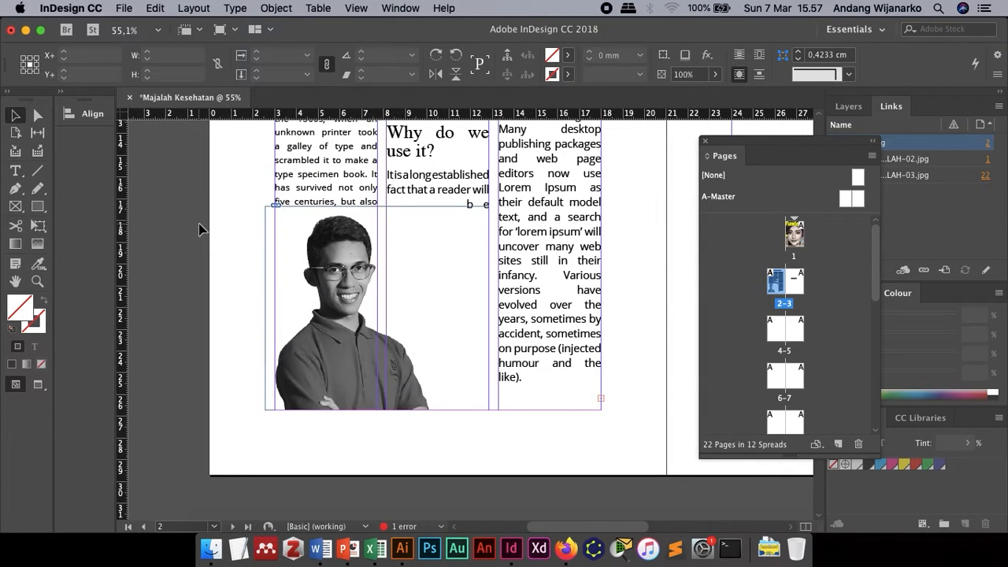
Step: Try drawing a rectangle frame about 7.3 × 9.4 cm over the portrait, and undo it
{"action": "left_click", "coordinate": [325, 277]}
{"action": "left_click", "coordinate": [15, 206]}
{"action": "left_click_drag", "start_coordinate": [280, 207], "coordinate": [438, 410]}
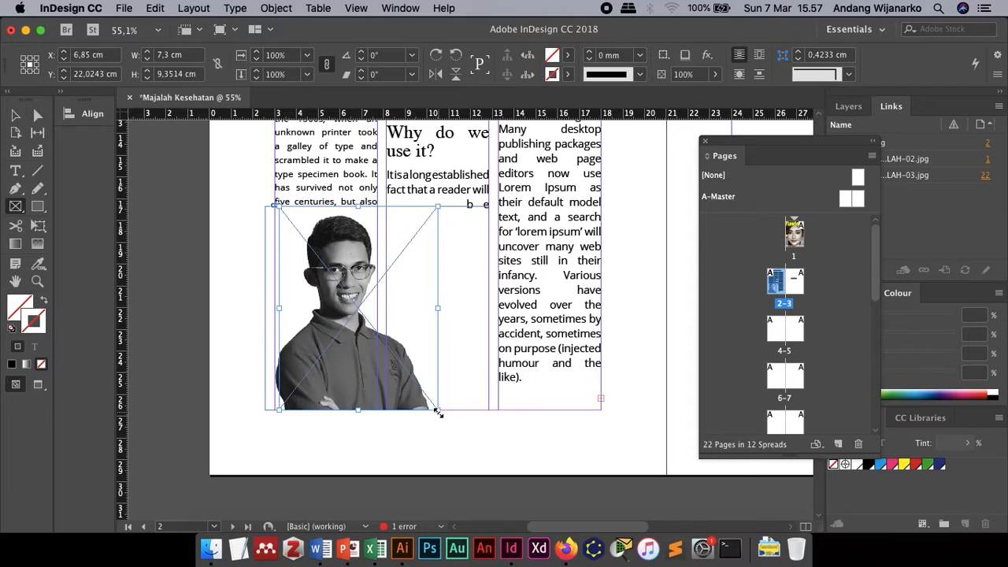
{"action": "key", "text": "super+z"}
{"action": "key", "text": "v"}
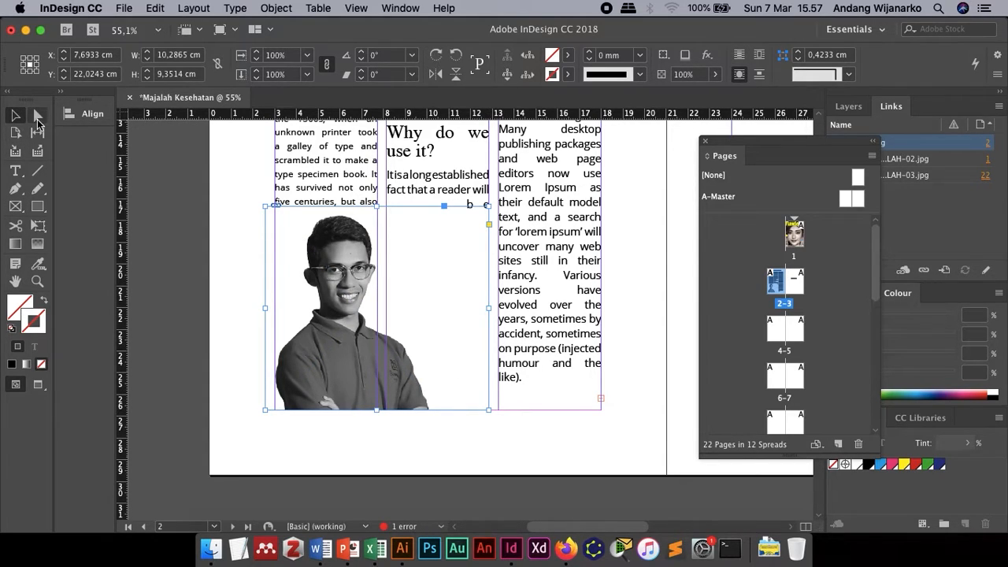
Step: Crop the portrait's frame on its right, left and upper sides to about 7.5 × 9.2 cm
{"action": "left_click", "coordinate": [40, 119]}
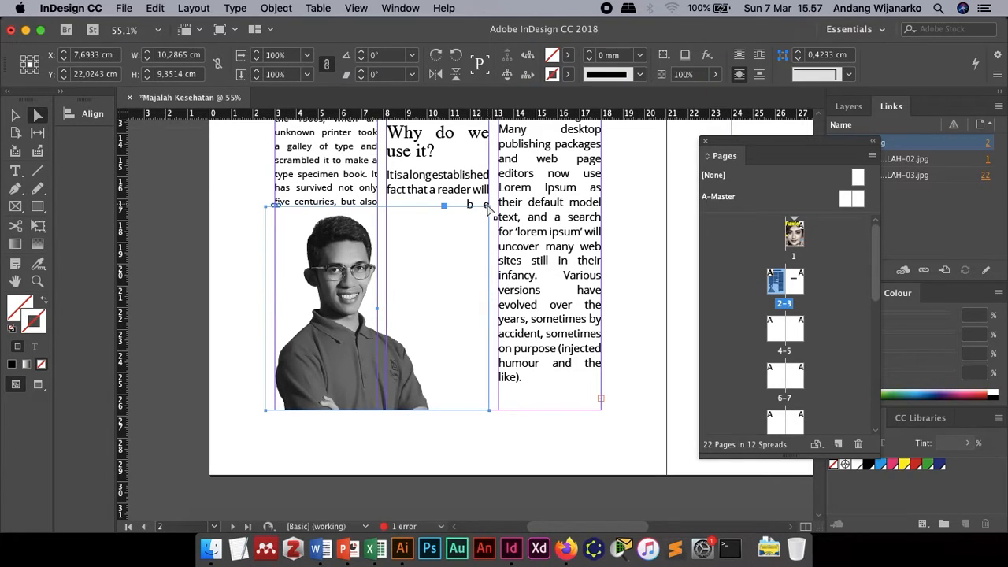
{"action": "left_click", "coordinate": [14, 116]}
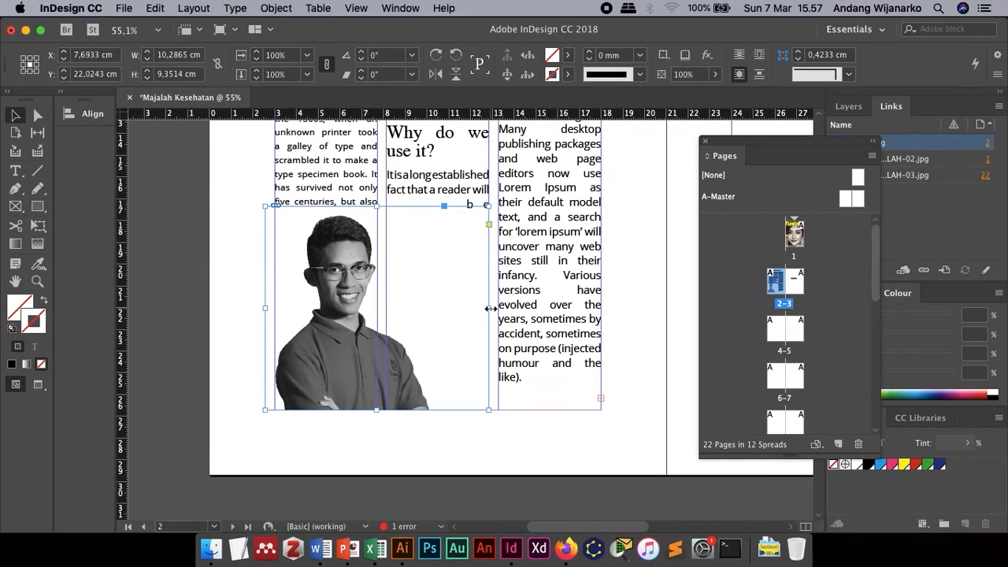
{"action": "left_click_drag", "start_coordinate": [489, 308], "coordinate": [438, 309]}
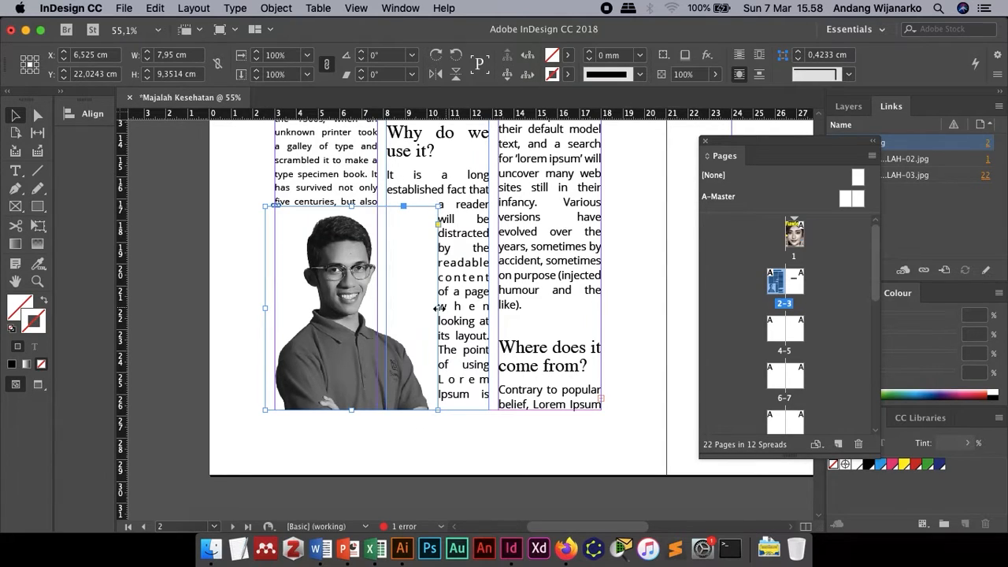
{"action": "left_click_drag", "start_coordinate": [265, 308], "coordinate": [275, 308]}
{"action": "left_click_drag", "start_coordinate": [357, 207], "coordinate": [357, 211]}
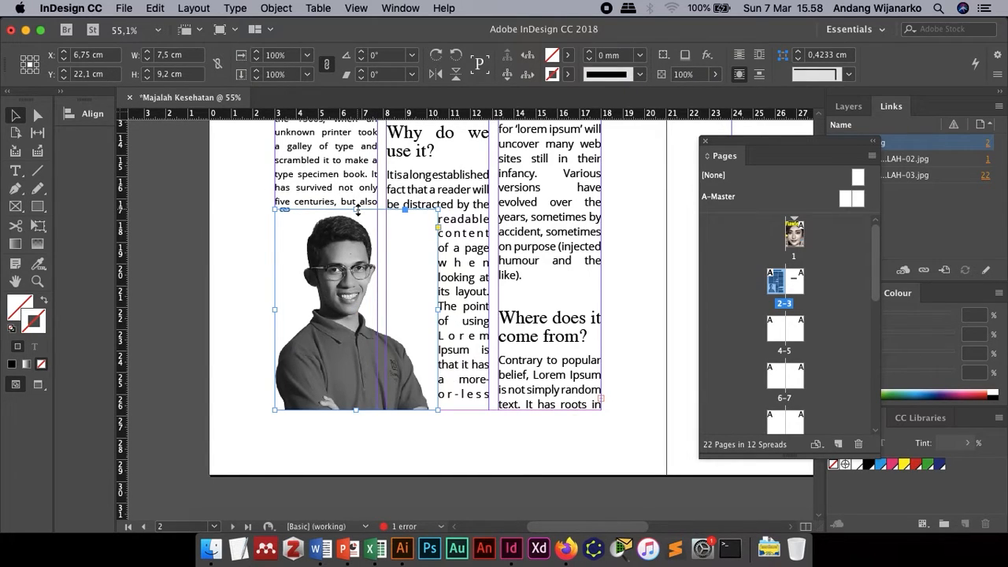
Step: Apply bounding-box text wrap to the portrait together with the first two text columns
{"action": "left_click", "coordinate": [225, 295]}
{"action": "left_click_drag", "start_coordinate": [214, 227], "coordinate": [462, 404]}
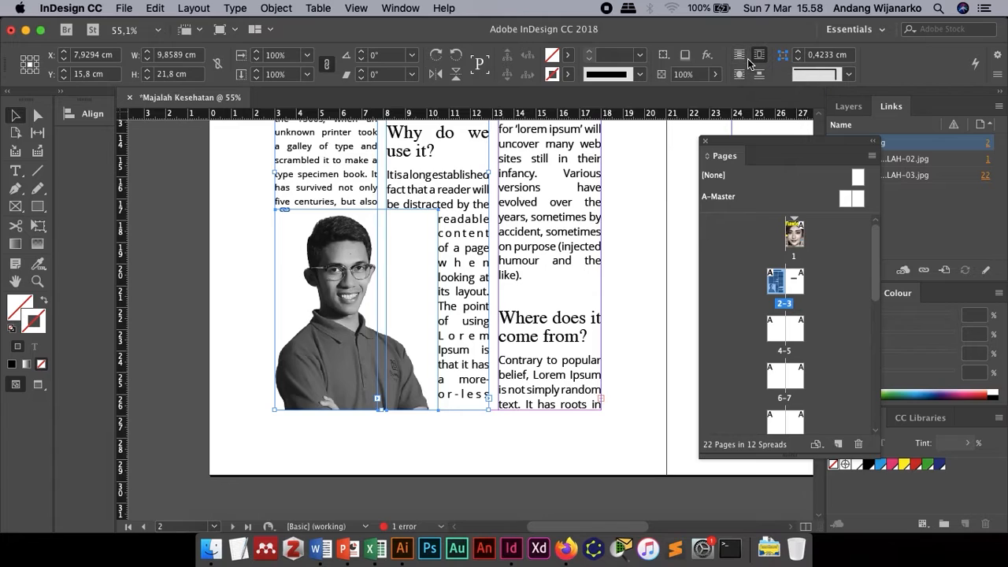
{"action": "left_click", "coordinate": [189, 266]}
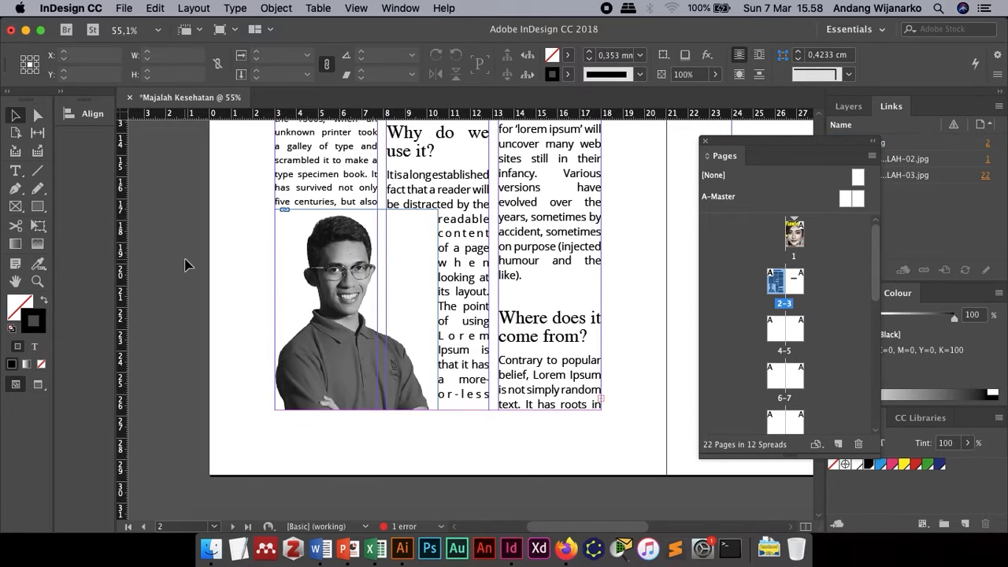
Step: Add anchor points along the upper and right edges of the portrait's text wrap boundary
{"action": "scroll", "coordinate": [374, 368], "scroll_direction": "up", "scroll_amount": 3}
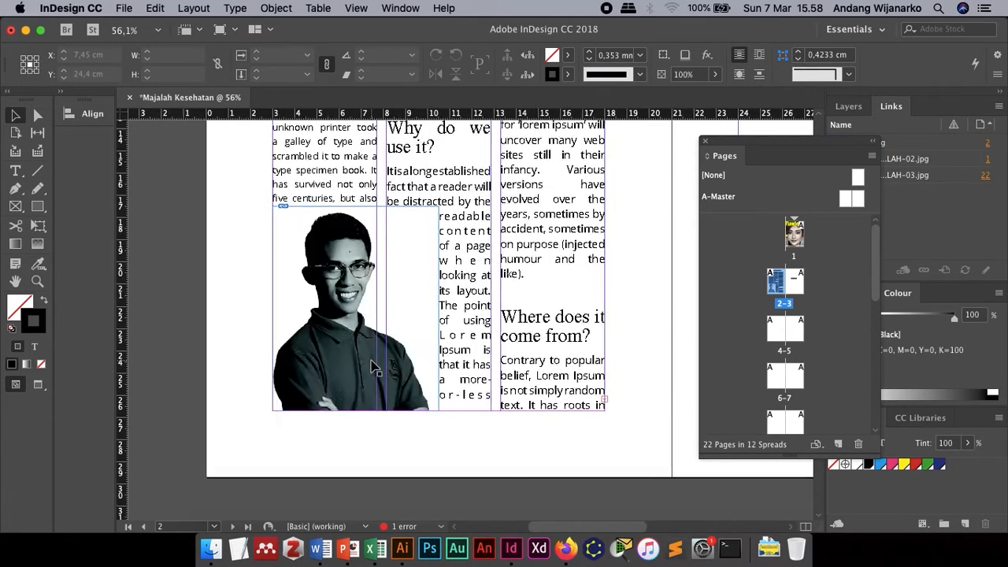
{"action": "scroll", "coordinate": [416, 288], "scroll_direction": "up", "scroll_amount": 5}
{"action": "scroll", "coordinate": [416, 288], "scroll_direction": "down", "scroll_amount": 3}
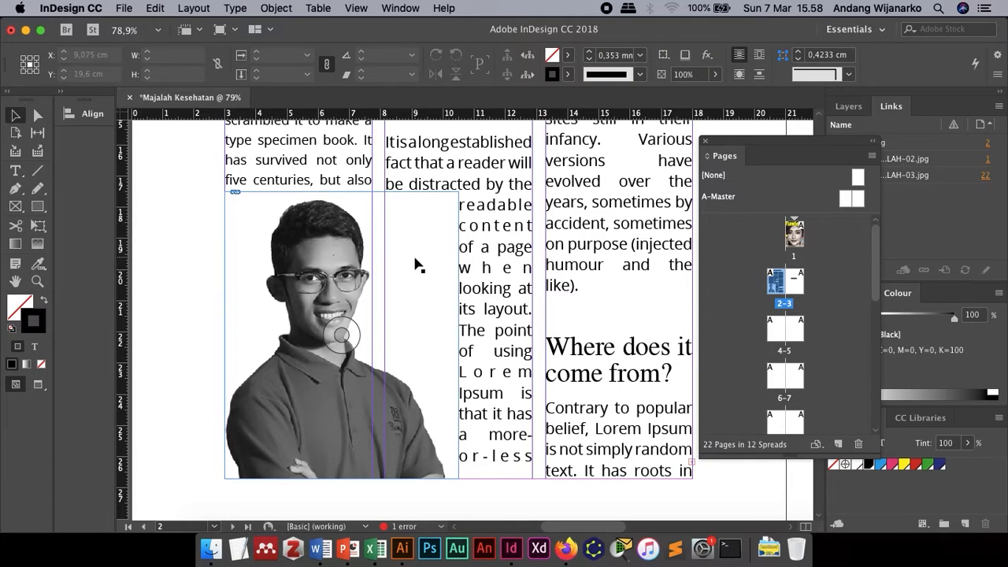
{"action": "left_click", "coordinate": [391, 368]}
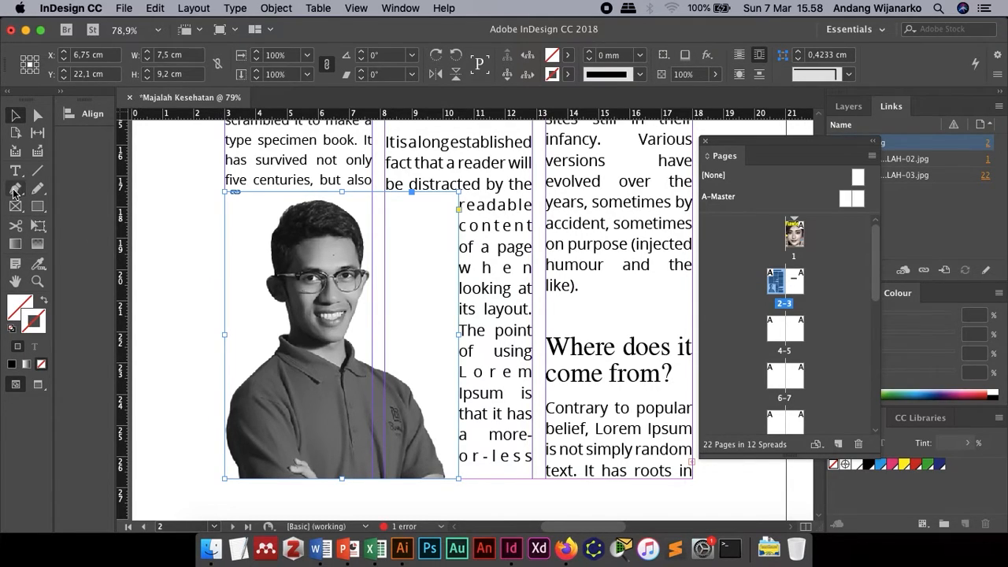
{"action": "left_click_drag", "start_coordinate": [15, 188], "coordinate": [61, 227]}
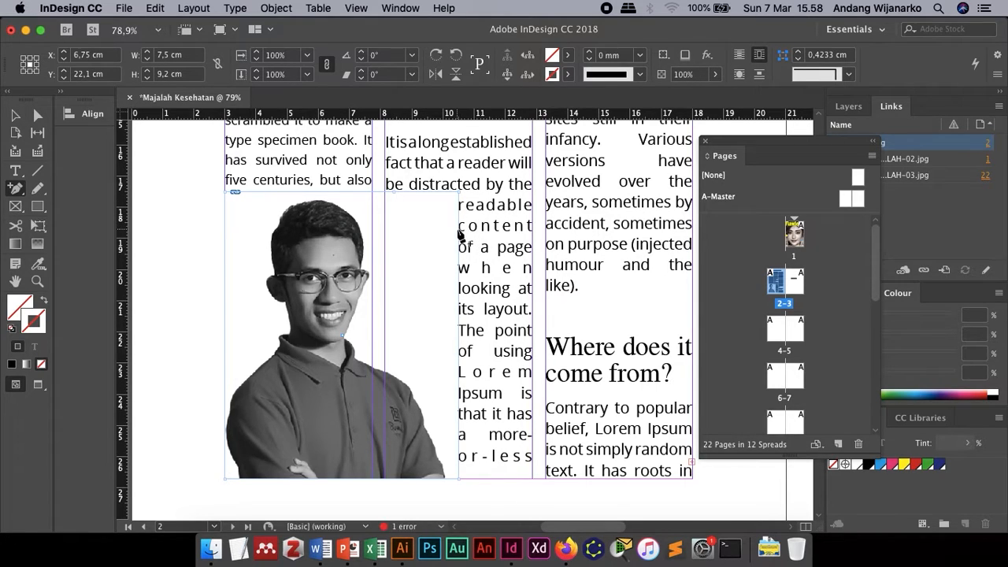
{"action": "left_click", "coordinate": [459, 273]}
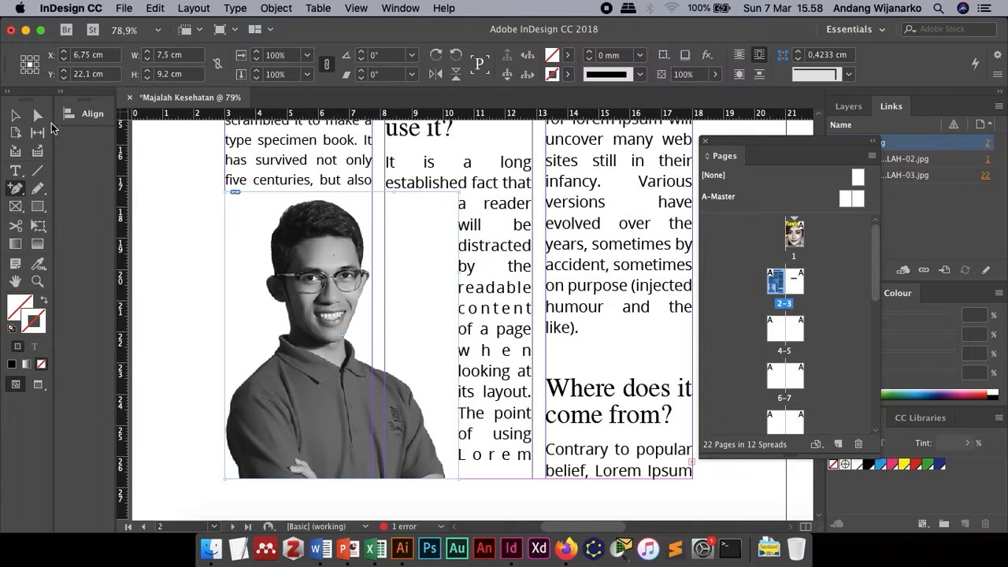
Step: Reshape the portrait's text wrap boundary to follow the right side of the head, shoulder and arm, with its lower corner at X 10.25 cm
{"action": "left_click", "coordinate": [40, 117]}
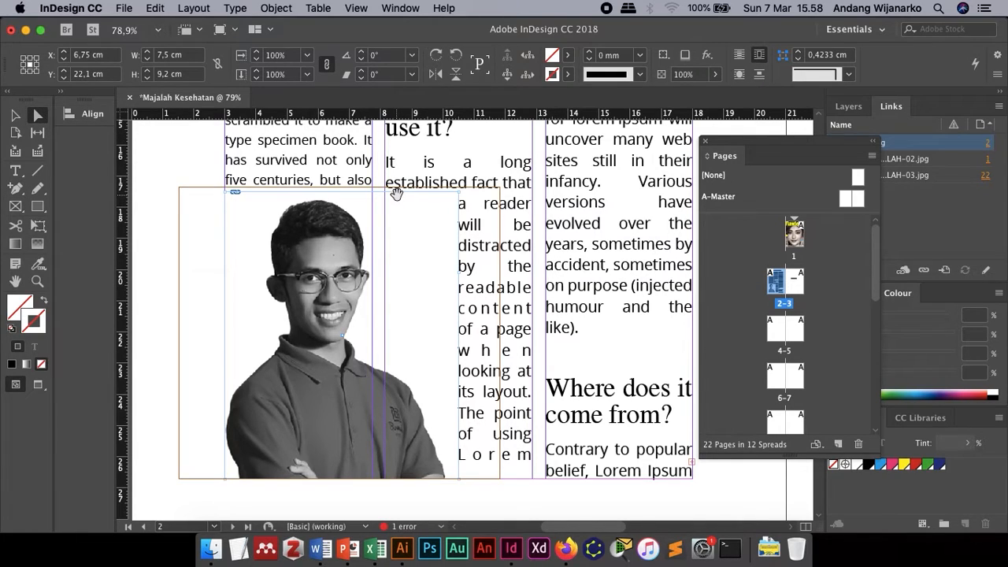
{"action": "mouse_move", "coordinate": [387, 192]}
{"action": "left_mouse_down"}
{"action": "mouse_move", "coordinate": [394, 213]}
{"action": "mouse_move", "coordinate": [388, 197]}
{"action": "left_mouse_up"}
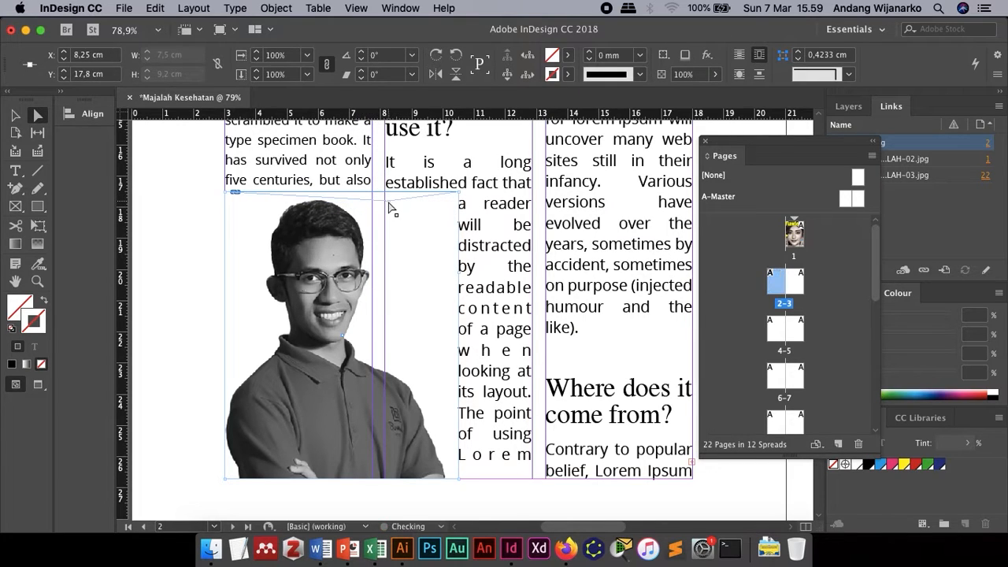
{"action": "left_click_drag", "start_coordinate": [463, 203], "coordinate": [421, 356]}
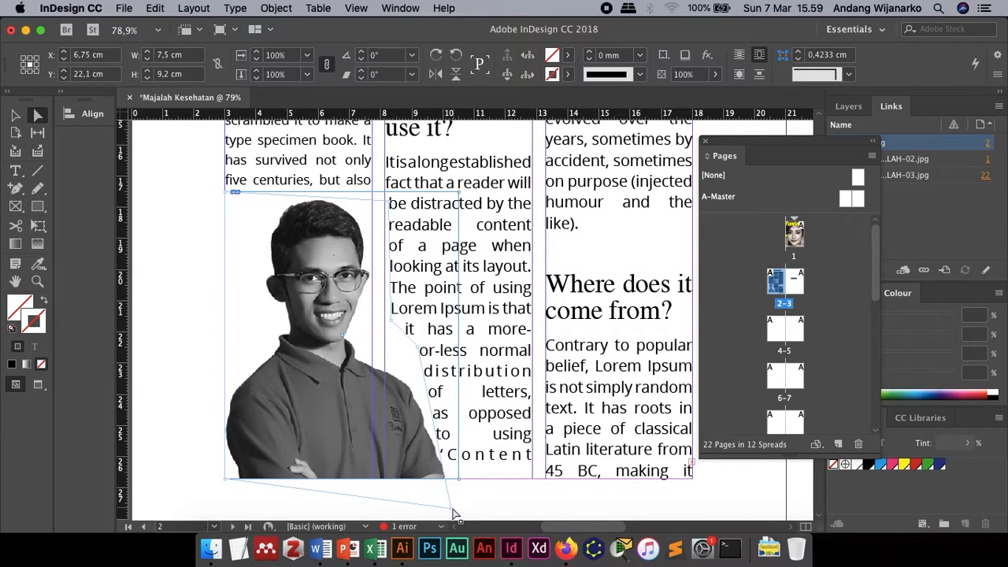
{"action": "left_click_drag", "start_coordinate": [451, 508], "coordinate": [450, 478]}
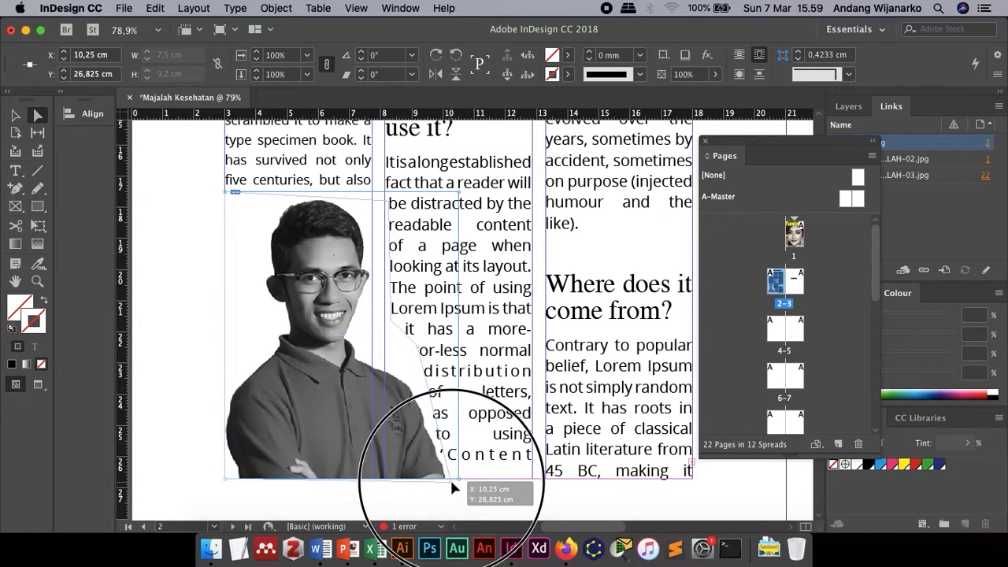
{"action": "left_click", "coordinate": [229, 193]}
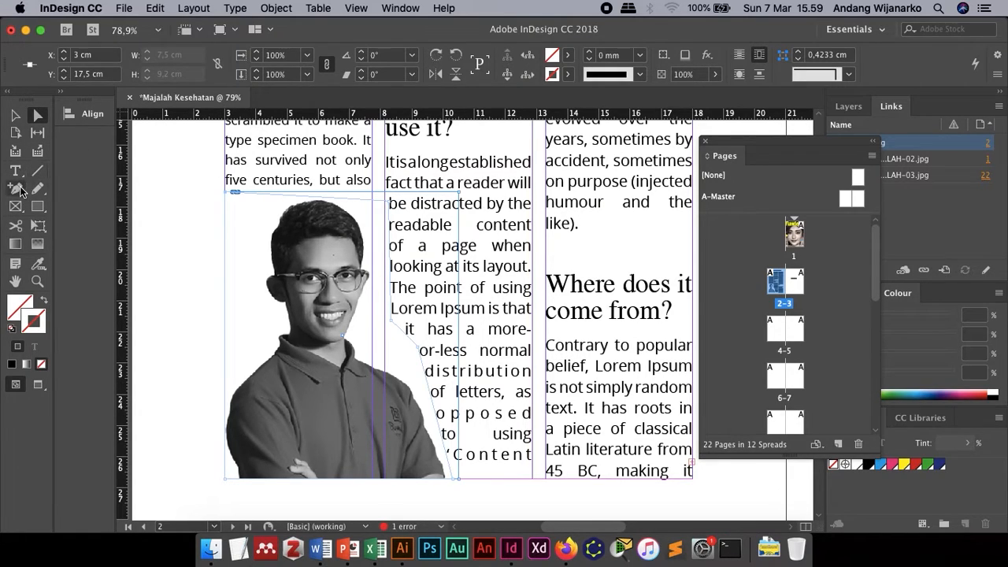
{"action": "left_click", "coordinate": [15, 189]}
{"action": "left_click", "coordinate": [15, 115]}
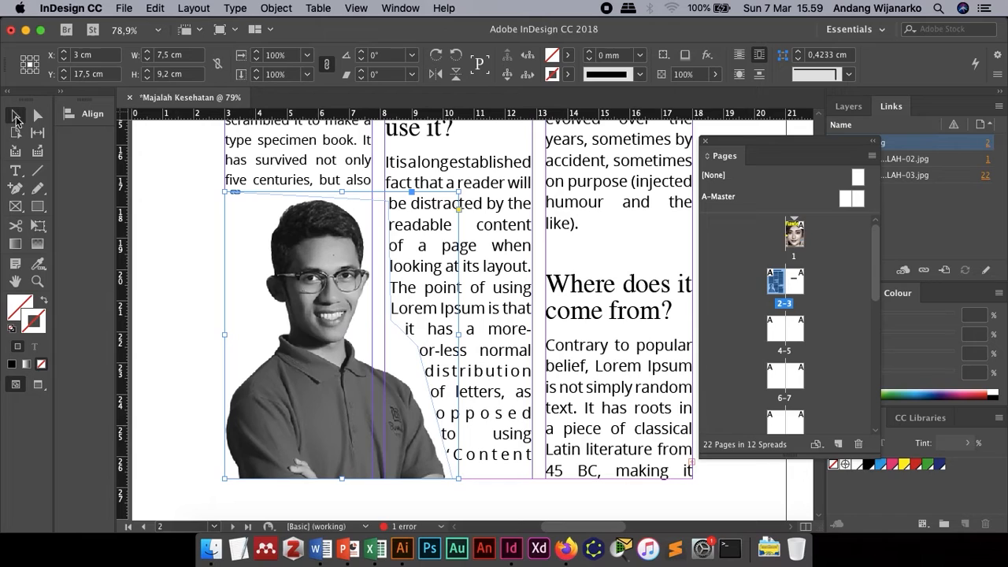
Step: Examine how the article text follows the portrait's contour and which anchor point tools are available for editing it
{"action": "left_click", "coordinate": [178, 245]}
{"action": "scroll", "coordinate": [178, 245], "scroll_direction": "down", "scroll_amount": 3}
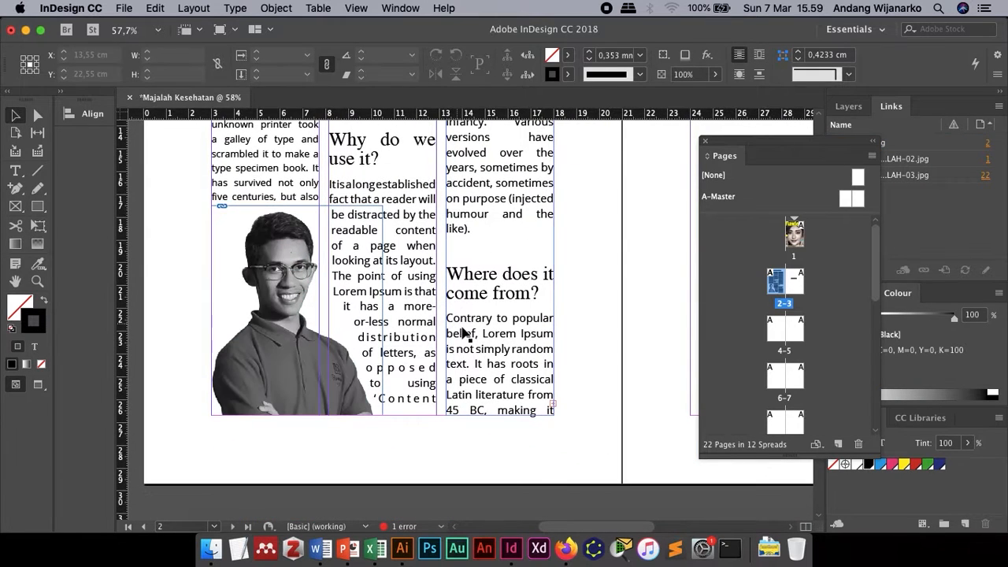
{"action": "scroll", "coordinate": [466, 341], "scroll_direction": "down", "scroll_amount": 2}
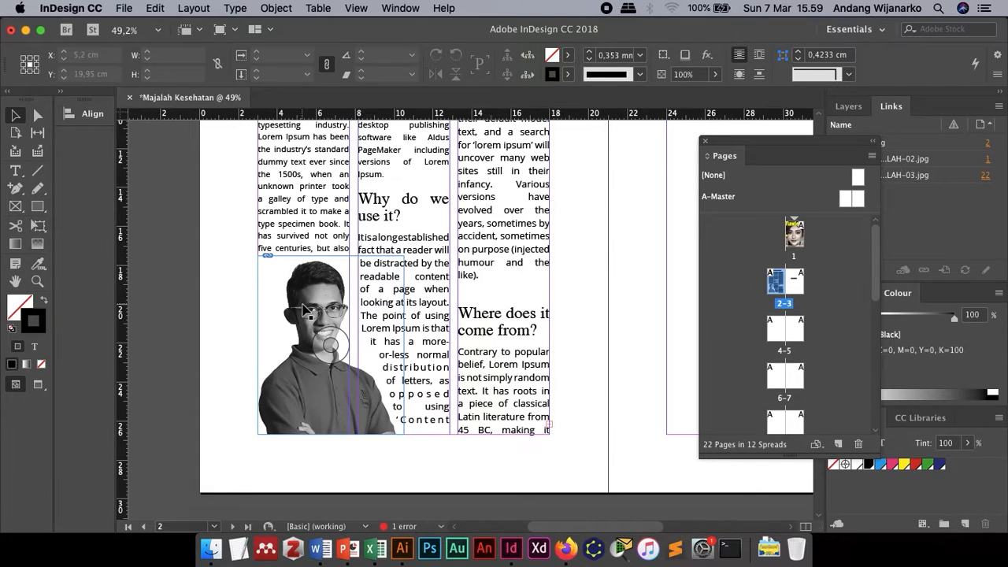
{"action": "scroll", "coordinate": [305, 309], "scroll_direction": "up", "scroll_amount": 3}
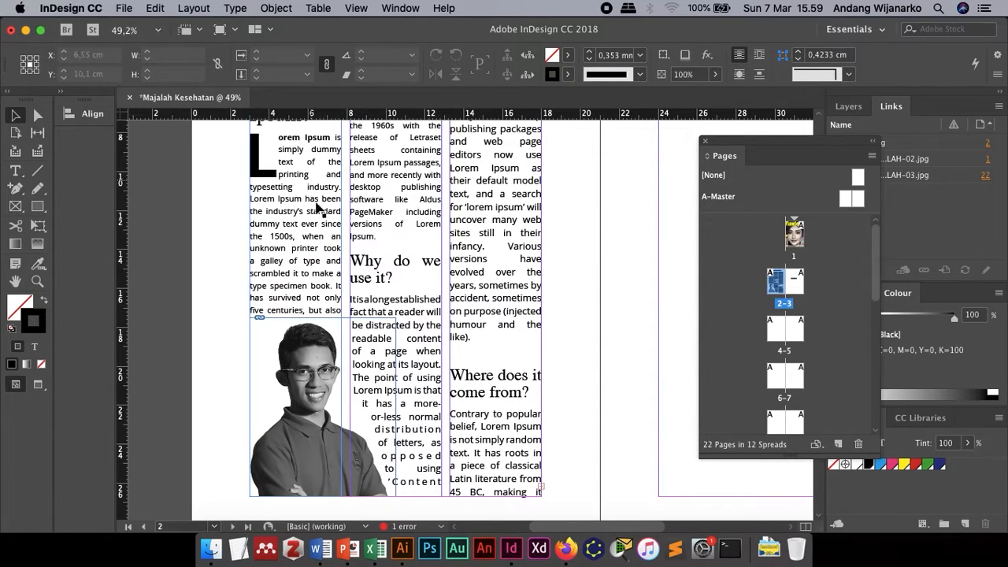
{"action": "left_click", "coordinate": [345, 314]}
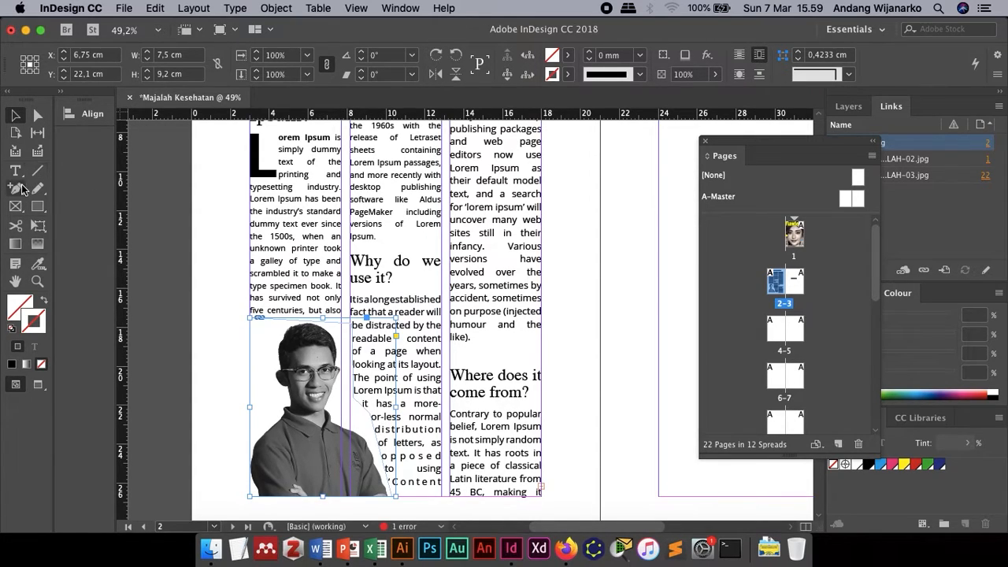
{"action": "left_click_drag", "start_coordinate": [15, 188], "coordinate": [44, 201]}
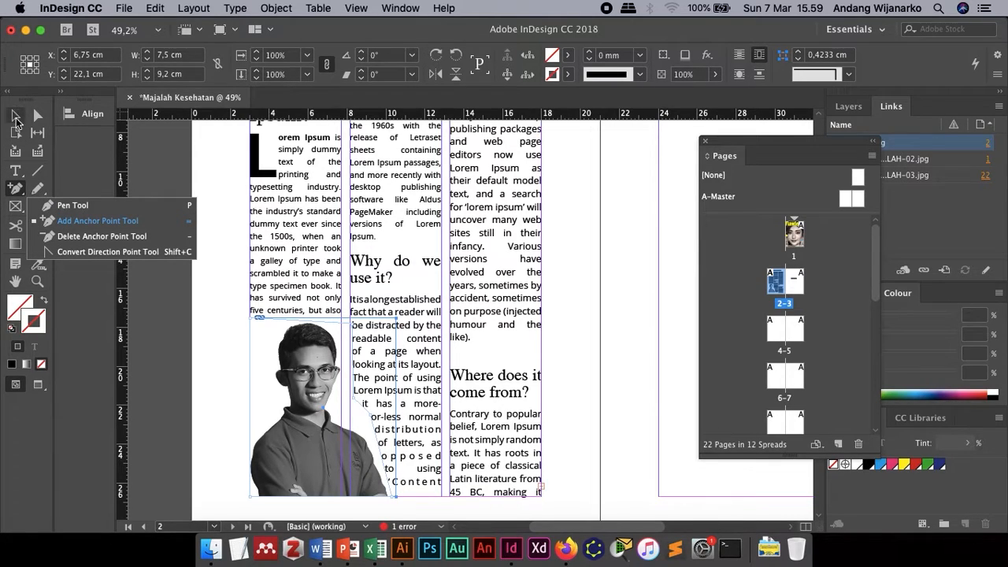
{"action": "left_click", "coordinate": [16, 116]}
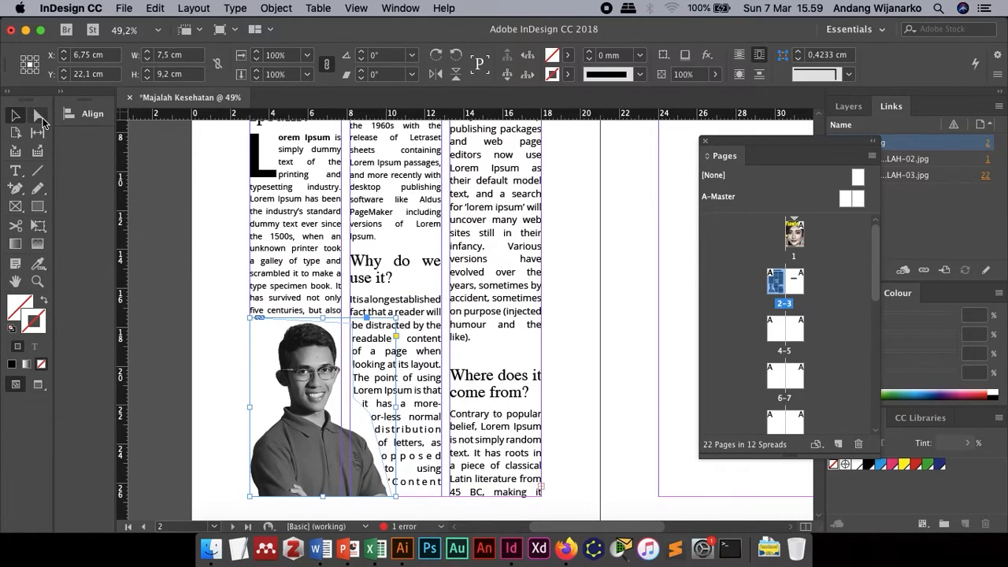
{"action": "left_click", "coordinate": [198, 249]}
{"action": "scroll", "coordinate": [198, 249], "scroll_direction": "down", "scroll_amount": 1}
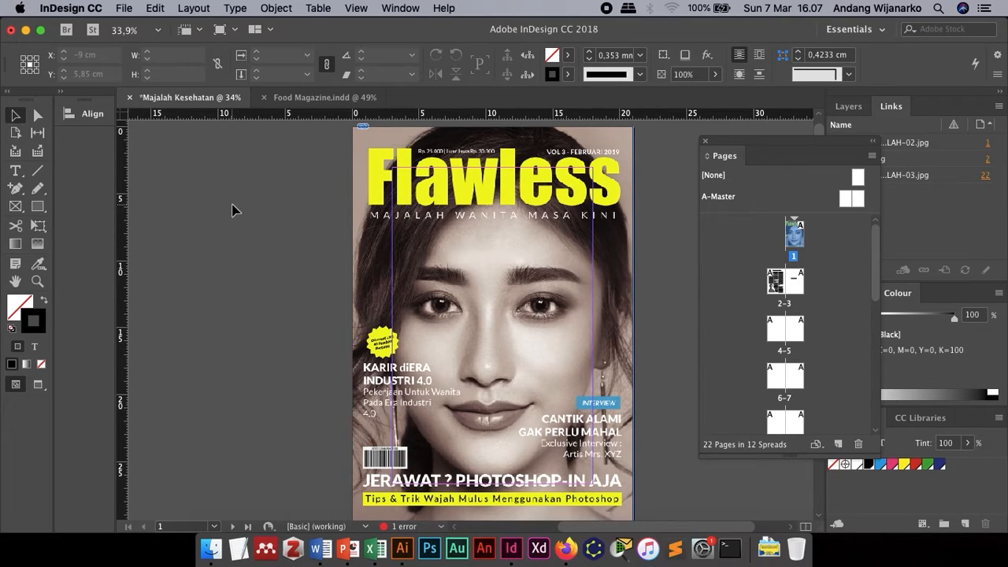
Step: Save the magazine as Majalah Kesehatan, an InDesign CC 2018 document, in the PENGEMBANGAN folder under Documents, #PENGAJARAN, Promkes
{"action": "left_click", "coordinate": [124, 9]}
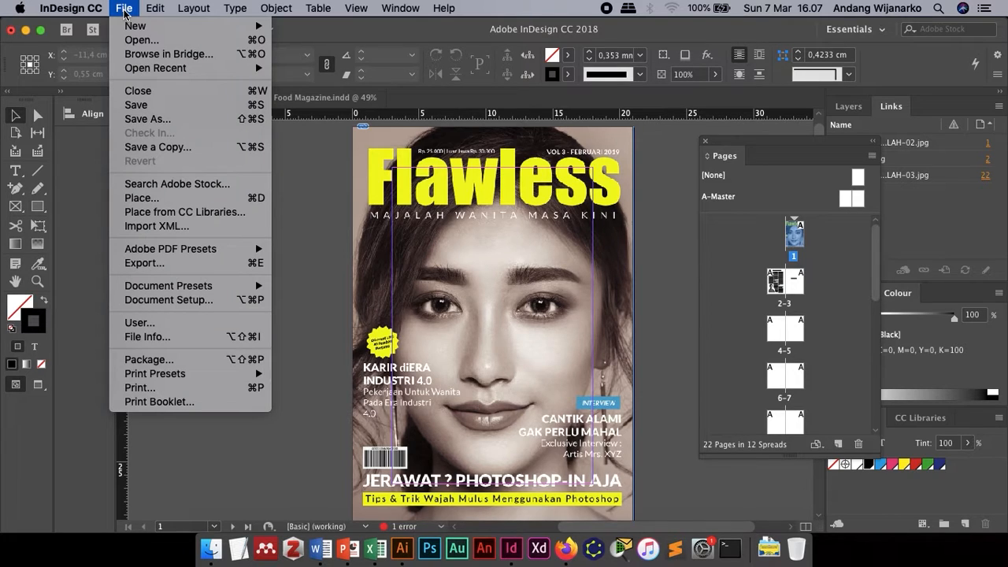
{"action": "left_click", "coordinate": [167, 107]}
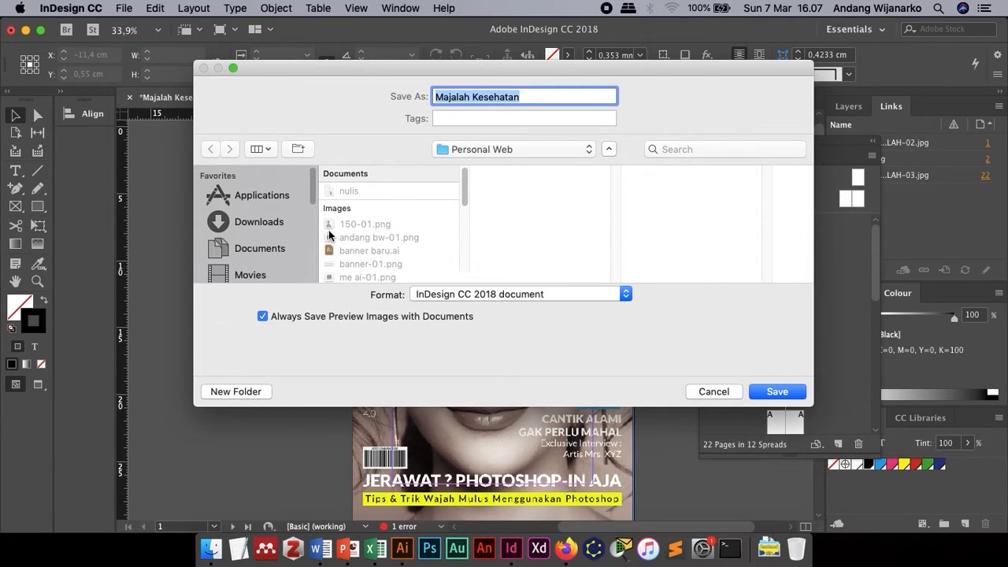
{"action": "left_click", "coordinate": [293, 249]}
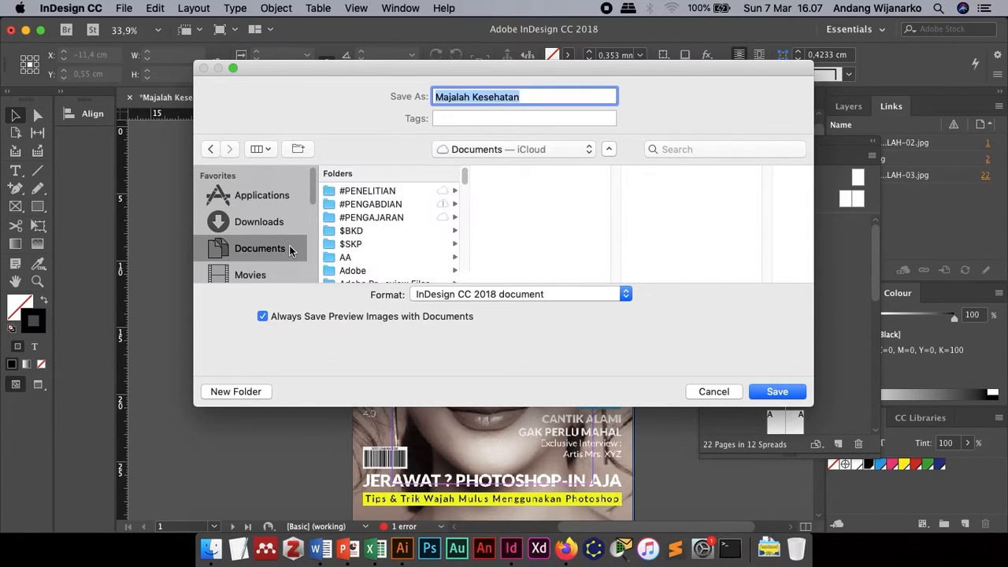
{"action": "left_click", "coordinate": [368, 219]}
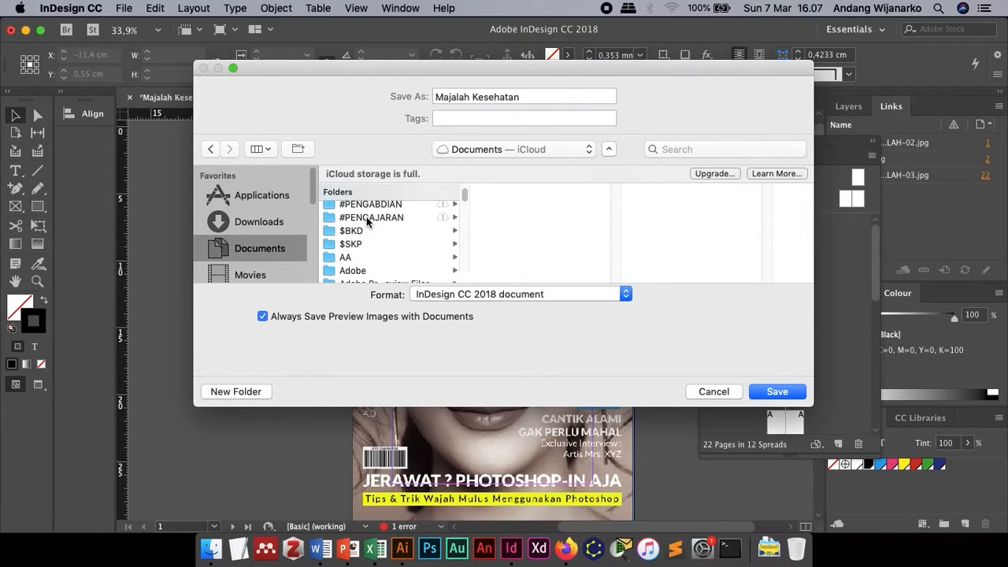
{"action": "scroll", "coordinate": [529, 243], "scroll_direction": "down", "scroll_amount": 5}
{"action": "scroll", "coordinate": [529, 243], "scroll_direction": "down", "scroll_amount": 3}
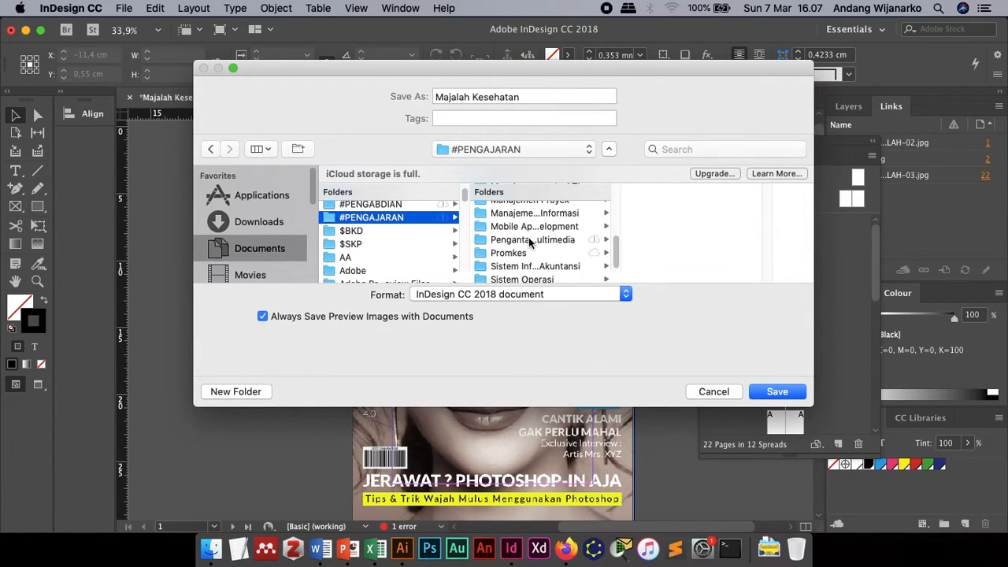
{"action": "left_click", "coordinate": [529, 252]}
{"action": "left_click", "coordinate": [689, 223]}
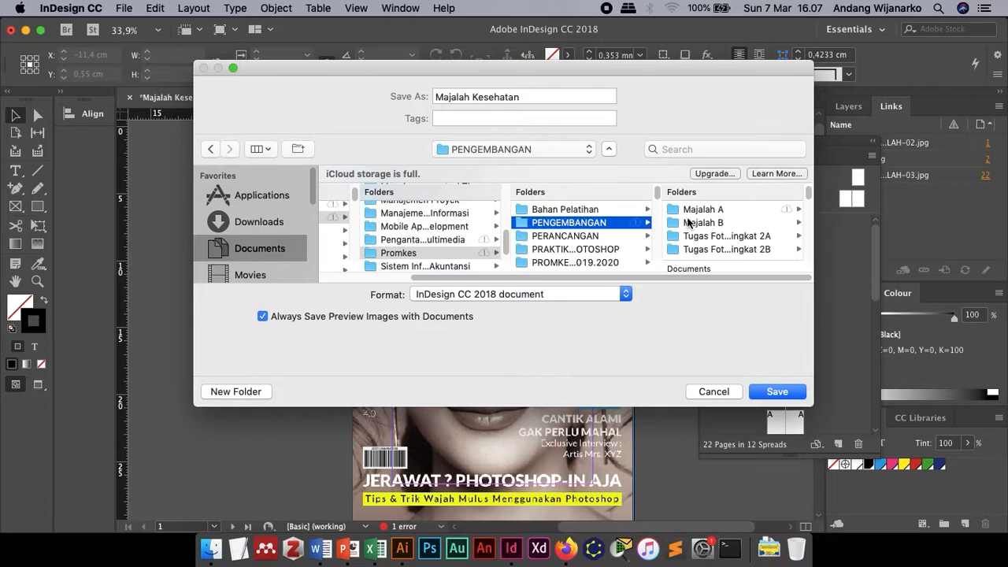
{"action": "left_click", "coordinate": [778, 393]}
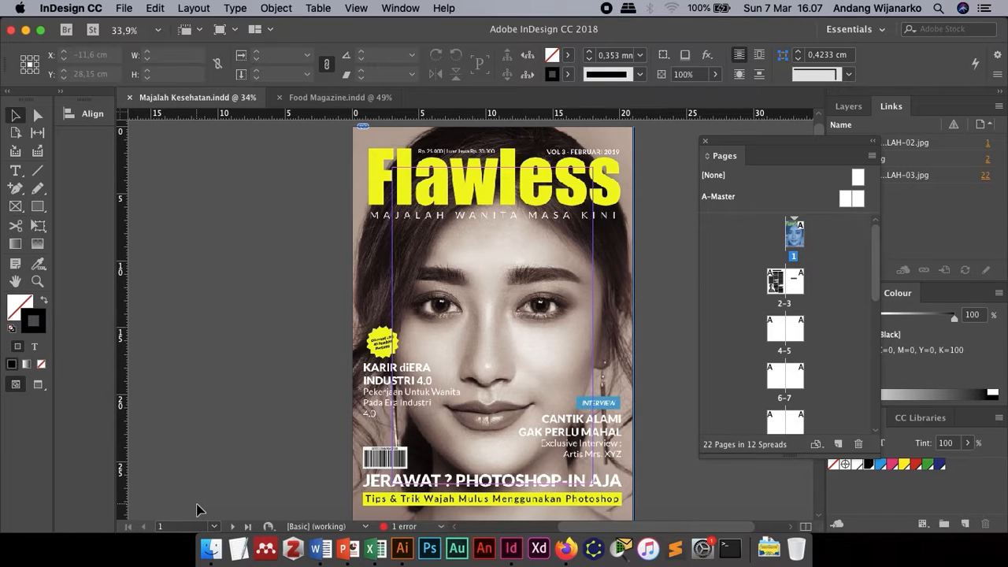
Step: Close the Majalah Kesehatan and Food Magazine documents
{"action": "left_click", "coordinate": [211, 550]}
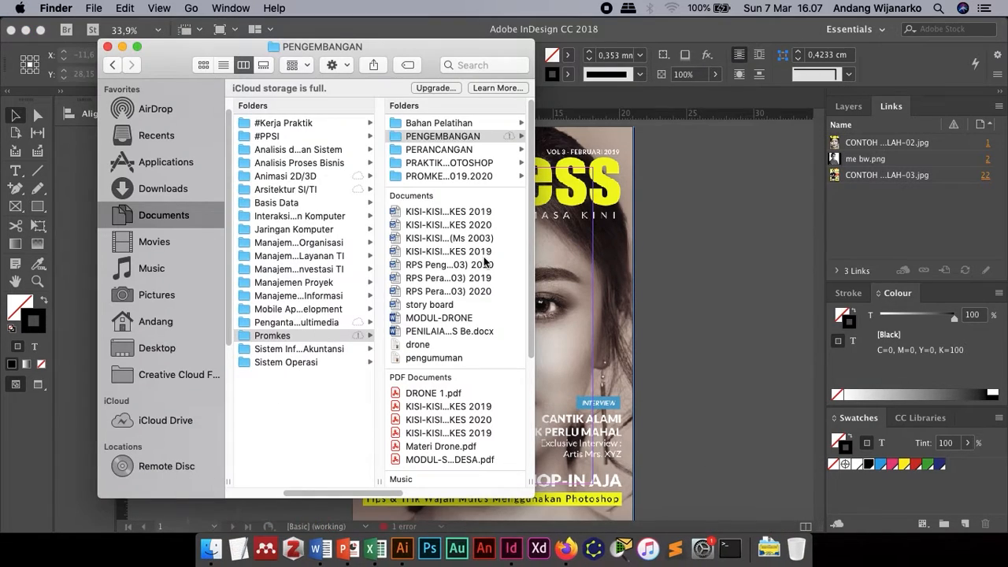
{"action": "left_click", "coordinate": [672, 225]}
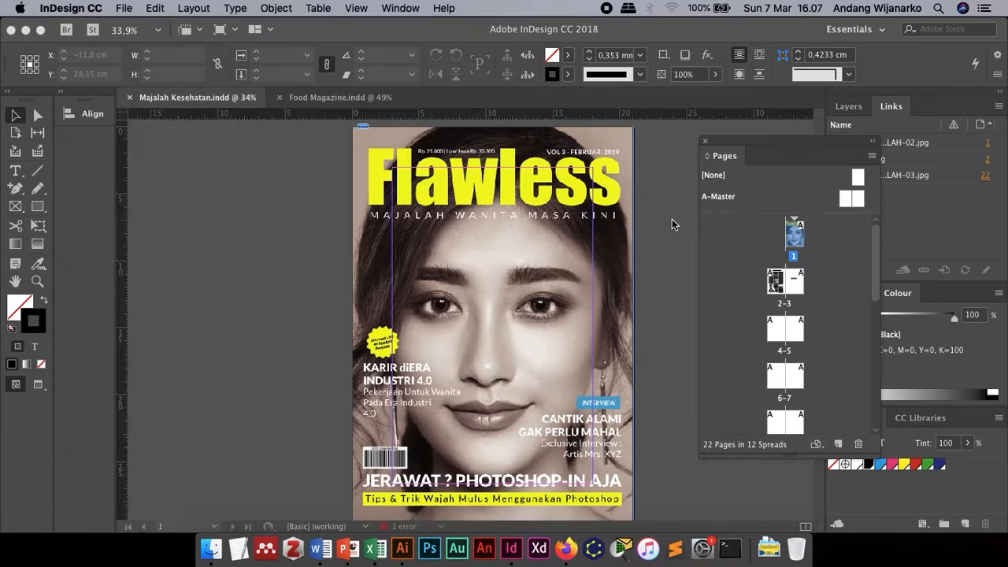
{"action": "left_click", "coordinate": [130, 98]}
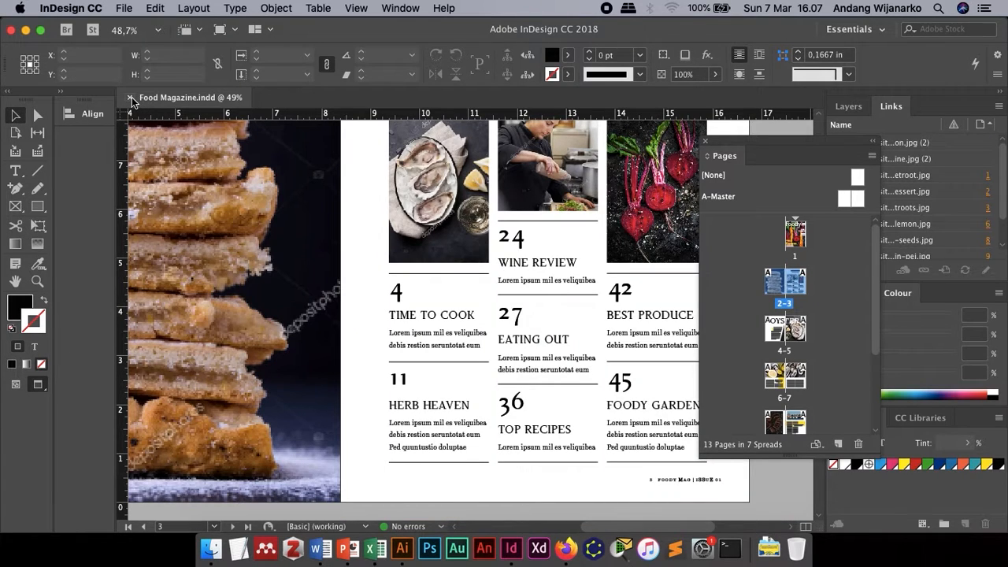
{"action": "left_click", "coordinate": [130, 98]}
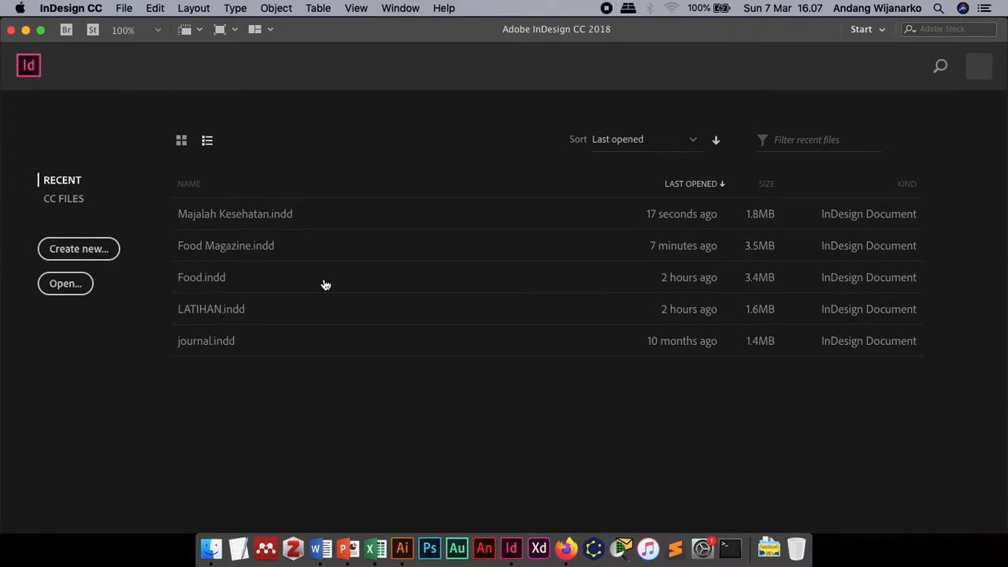
Step: Switch to Finder, locate Majalah Kesehatan.indd in the PENGEMBANGAN folder and open it in InDesign
{"action": "left_click", "coordinate": [211, 547]}
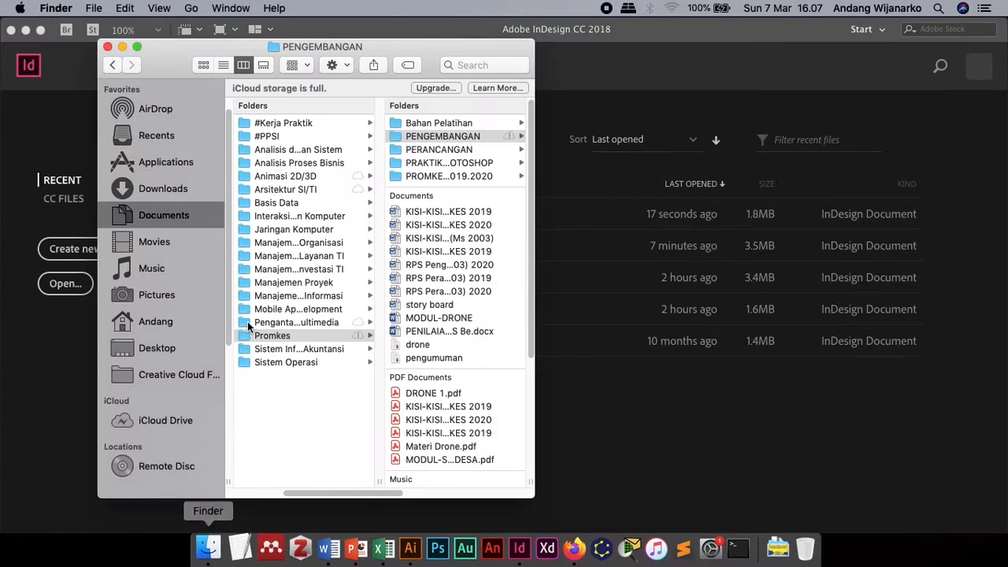
{"action": "scroll", "coordinate": [462, 202], "scroll_direction": "right", "scroll_amount": 8}
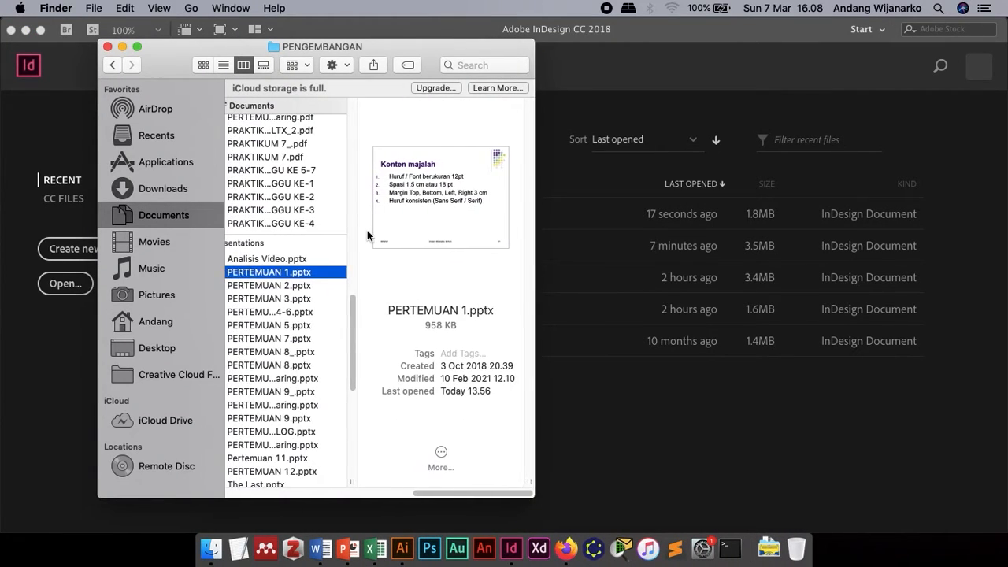
{"action": "scroll", "coordinate": [367, 230], "scroll_direction": "right", "scroll_amount": 3}
{"action": "scroll", "coordinate": [367, 230], "scroll_direction": "down", "scroll_amount": 10}
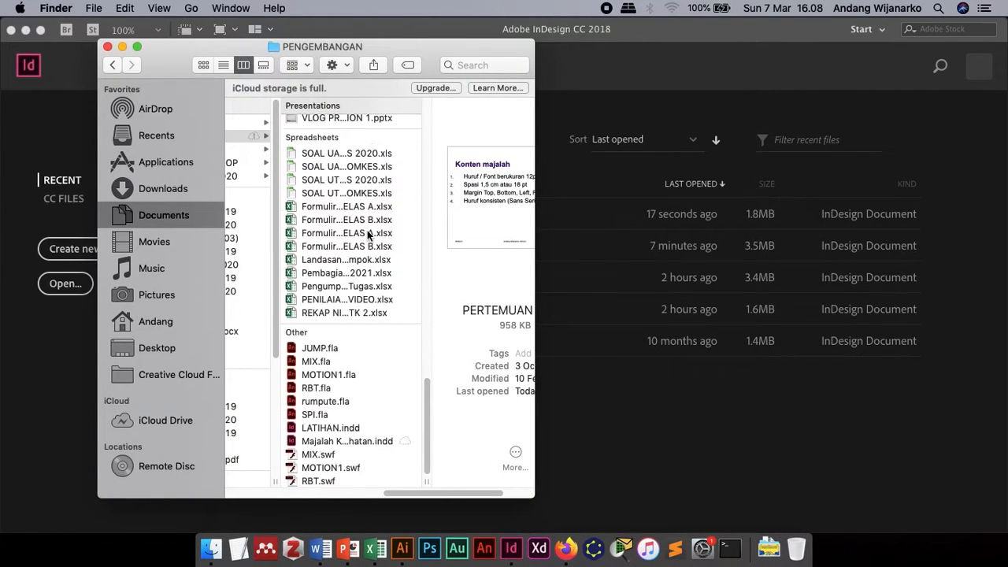
{"action": "scroll", "coordinate": [367, 234], "scroll_direction": "up", "scroll_amount": 15}
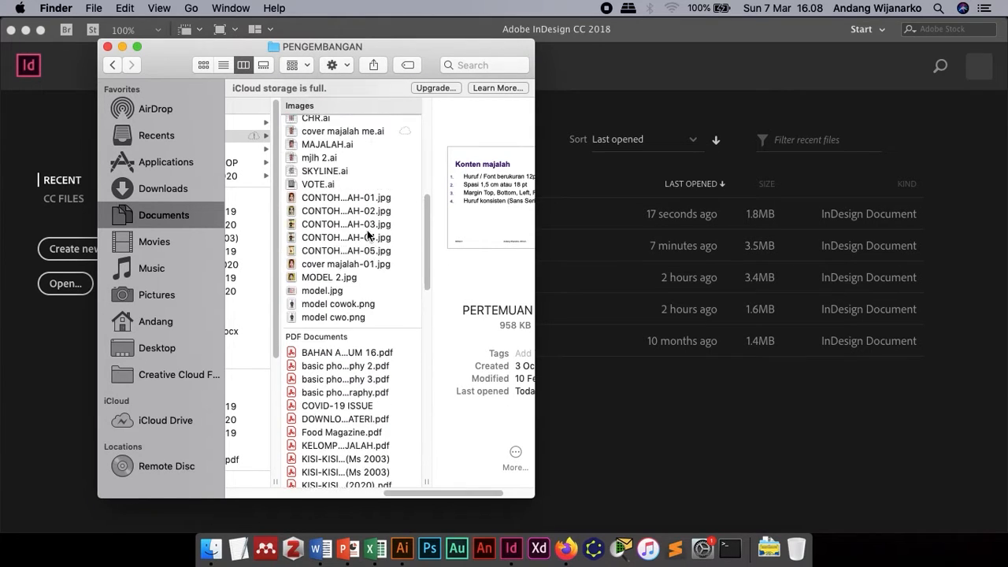
{"action": "scroll", "coordinate": [367, 234], "scroll_direction": "up", "scroll_amount": 4}
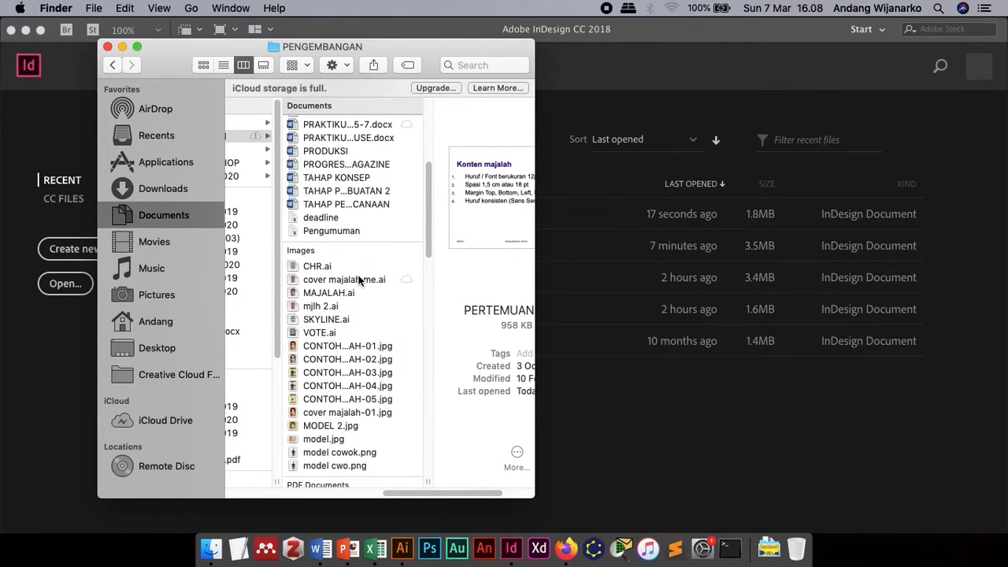
{"action": "scroll", "coordinate": [359, 284], "scroll_direction": "up", "scroll_amount": 6}
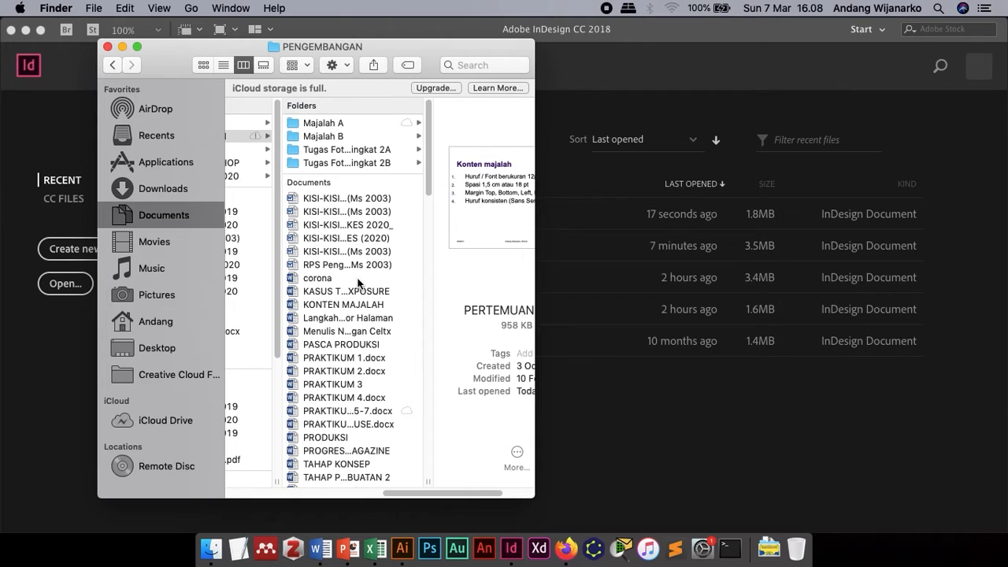
{"action": "scroll", "coordinate": [358, 284], "scroll_direction": "down", "scroll_amount": 10}
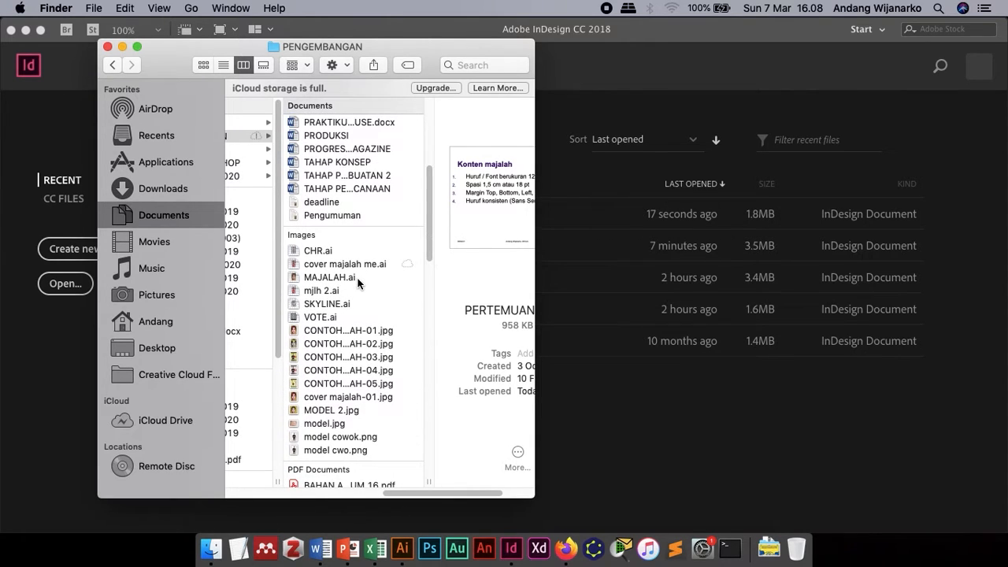
{"action": "scroll", "coordinate": [358, 284], "scroll_direction": "down", "scroll_amount": 8}
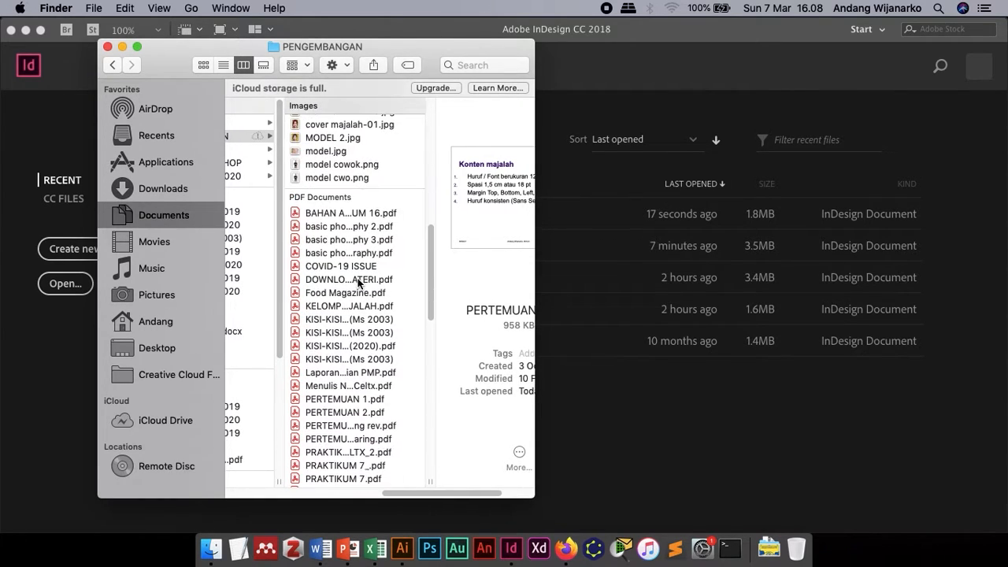
{"action": "scroll", "coordinate": [359, 284], "scroll_direction": "down", "scroll_amount": 10}
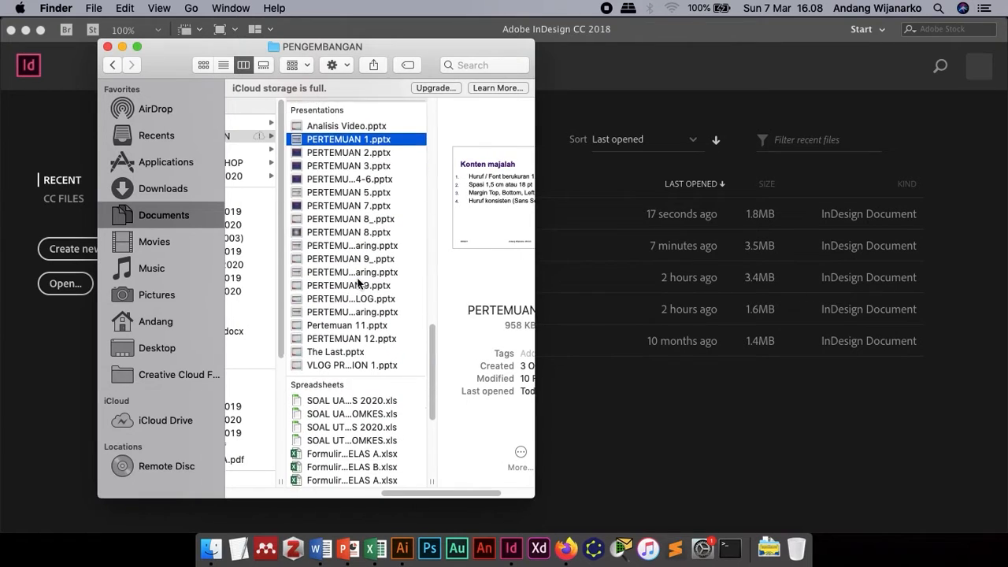
{"action": "scroll", "coordinate": [358, 283], "scroll_direction": "down", "scroll_amount": 10}
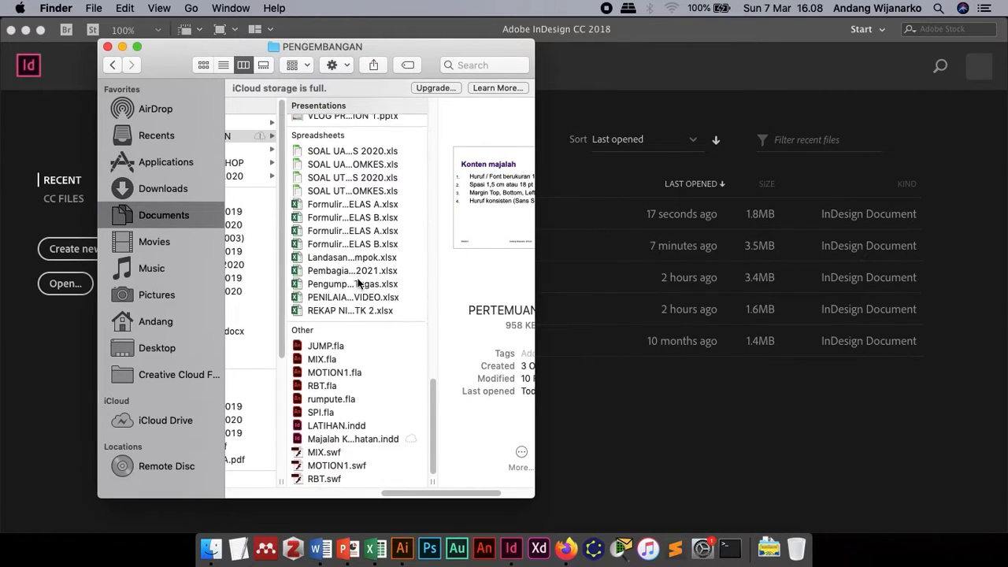
{"action": "left_click", "coordinate": [356, 439]}
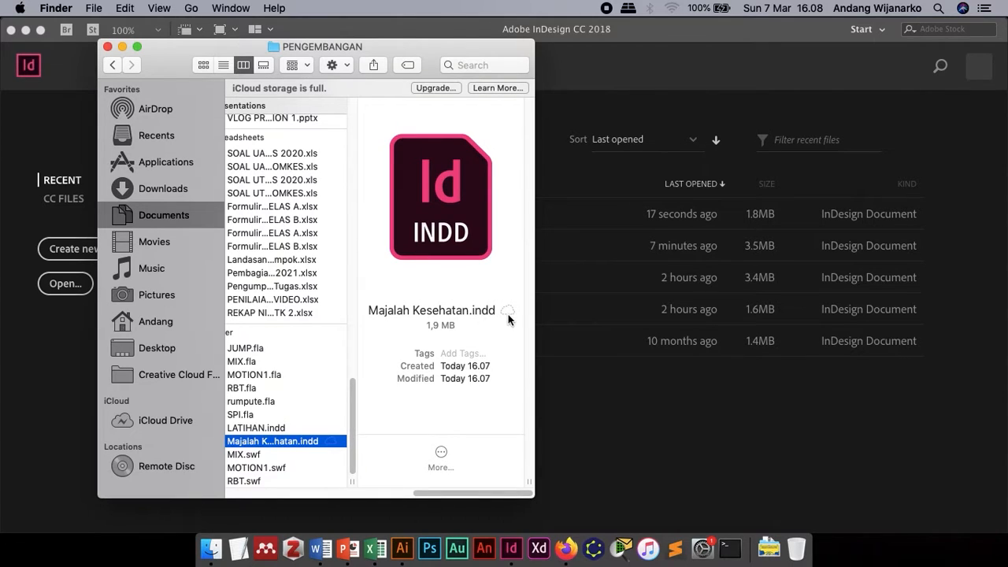
{"action": "mouse_move", "coordinate": [508, 314]}
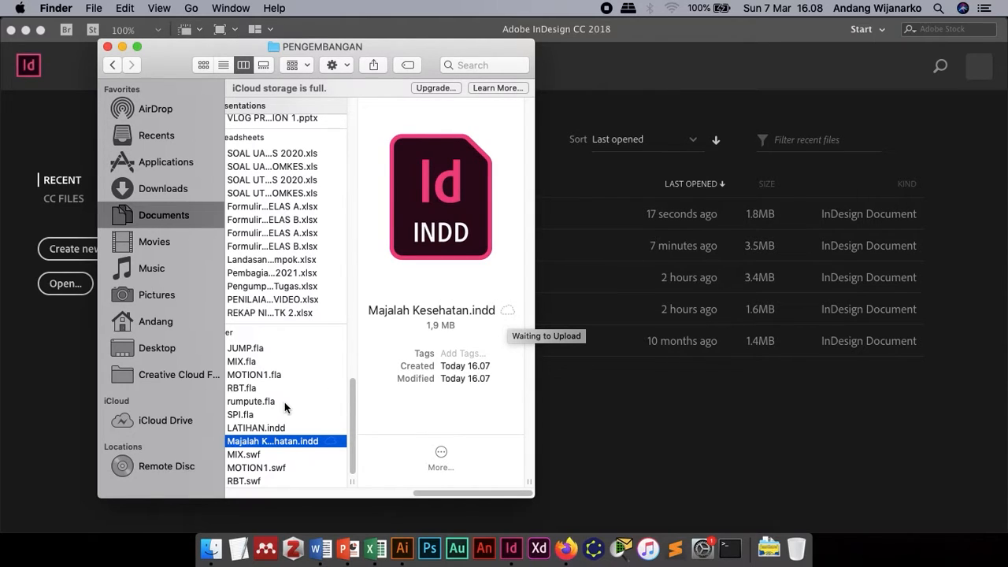
{"action": "scroll", "coordinate": [288, 409], "scroll_direction": "left", "scroll_amount": 3}
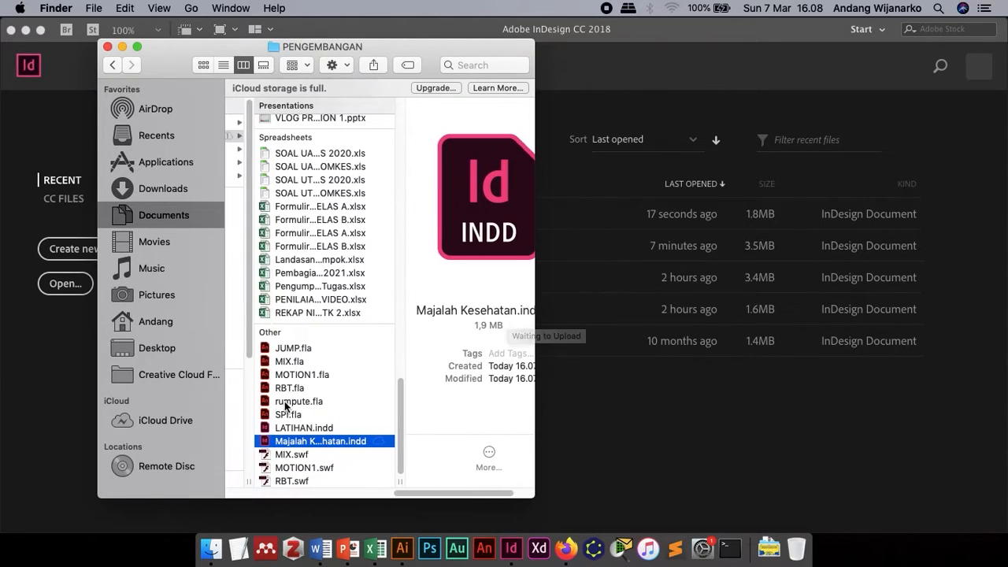
{"action": "double_click", "coordinate": [334, 441]}
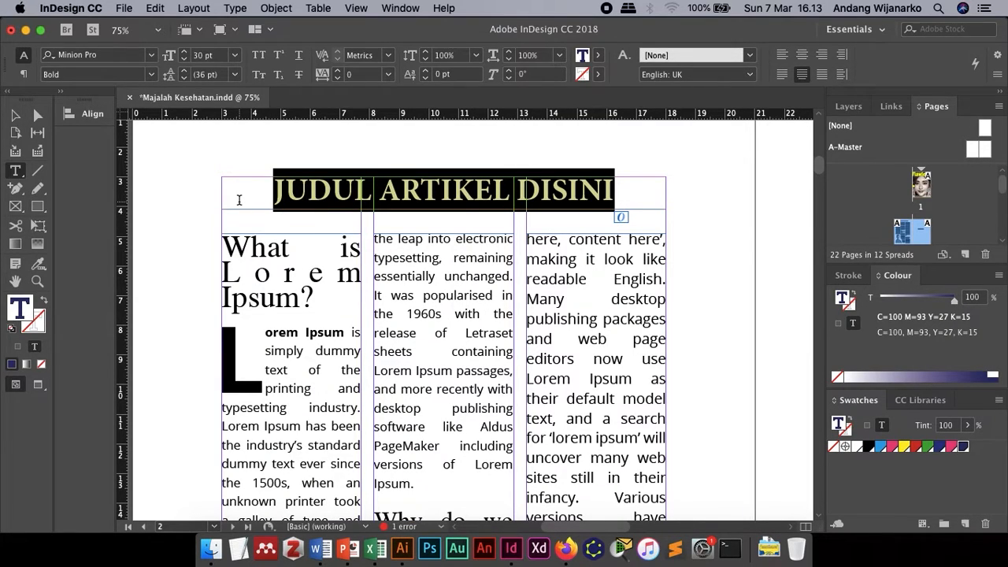
Step: Recolour the article title JUDUL ARTIKEL DISINI to pink f12286 (C 0, M 92, Y 2, K 0) and deselect it
{"action": "left_click", "coordinate": [15, 115]}
{"action": "left_click", "coordinate": [175, 170]}
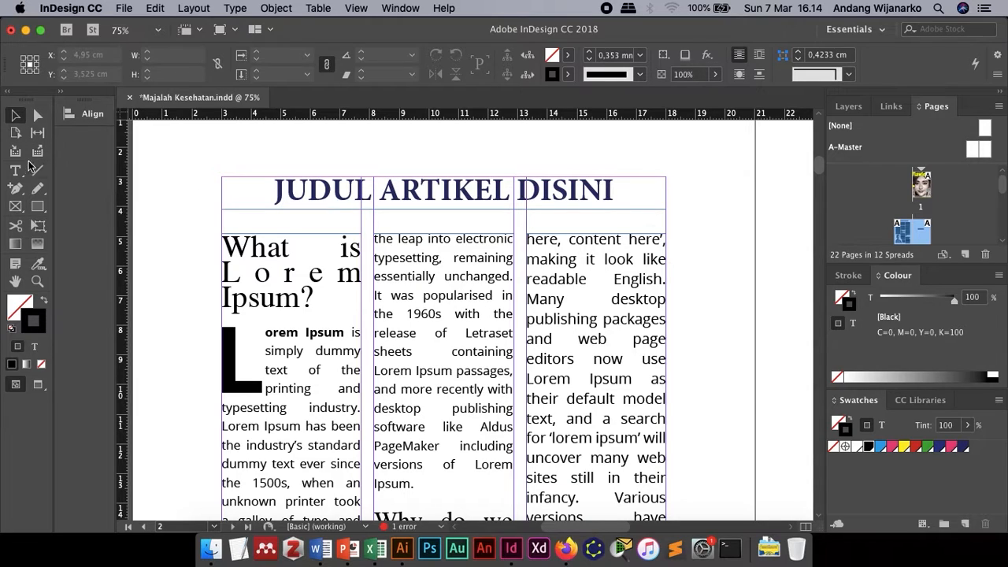
{"action": "double_click", "coordinate": [313, 183]}
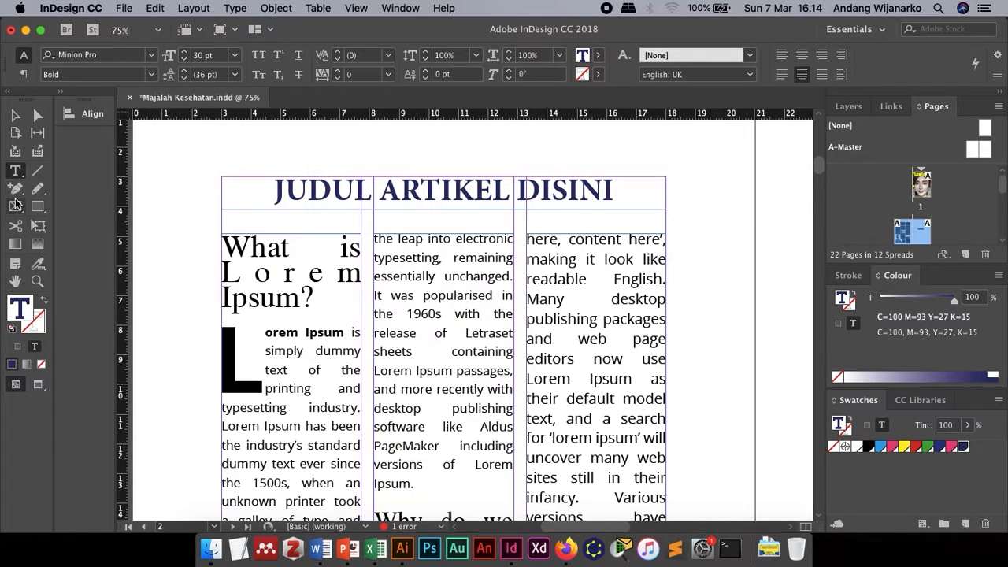
{"action": "left_click_drag", "start_coordinate": [264, 188], "coordinate": [645, 211]}
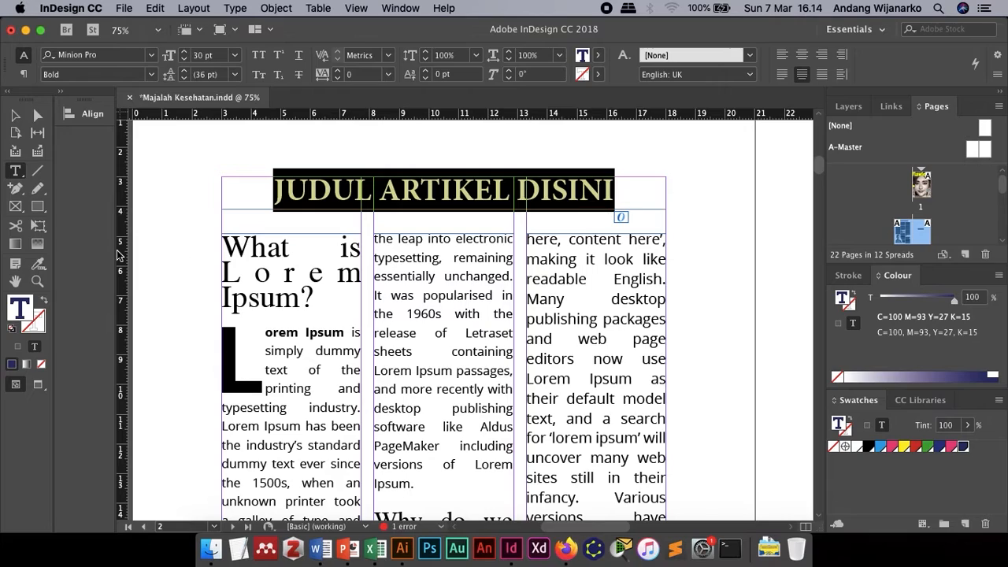
{"action": "double_click", "coordinate": [24, 314]}
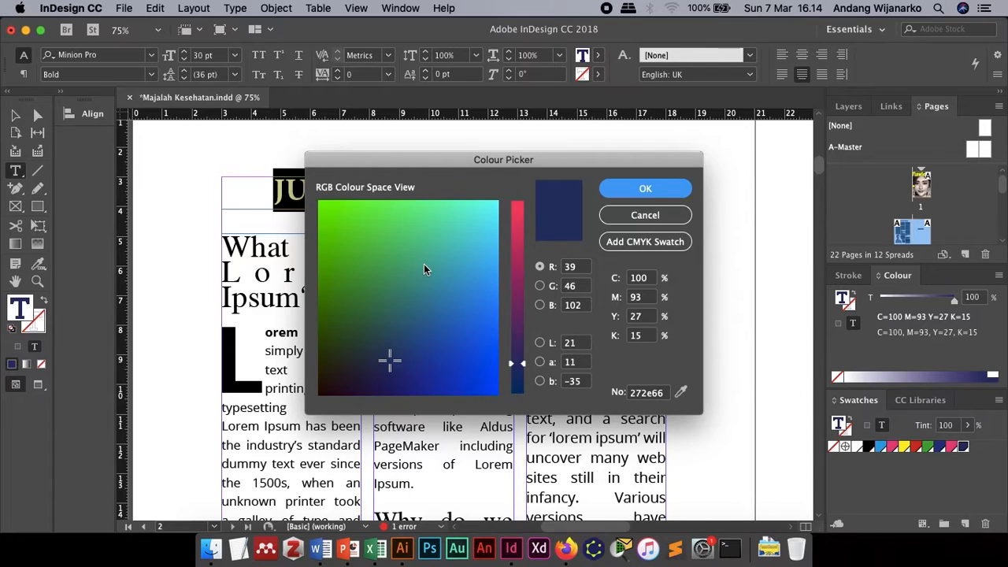
{"action": "left_click_drag", "start_coordinate": [522, 364], "coordinate": [531, 194]}
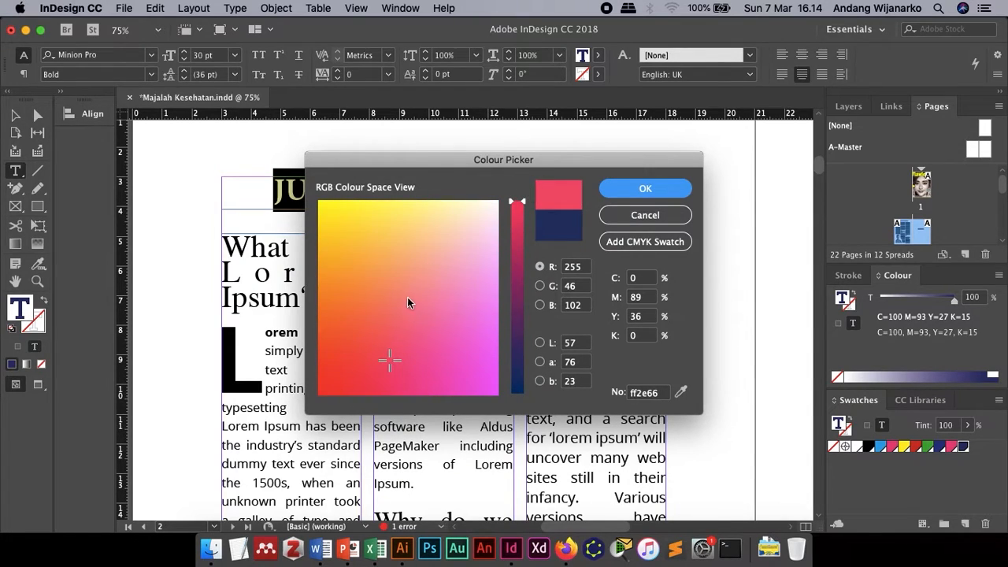
{"action": "mouse_move", "coordinate": [408, 302]}
{"action": "left_mouse_down"}
{"action": "mouse_move", "coordinate": [405, 398]}
{"action": "mouse_move", "coordinate": [457, 398]}
{"action": "mouse_move", "coordinate": [461, 363]}
{"action": "mouse_move", "coordinate": [418, 330]}
{"action": "mouse_move", "coordinate": [367, 239]}
{"action": "mouse_move", "coordinate": [330, 219]}
{"action": "mouse_move", "coordinate": [387, 228]}
{"action": "mouse_move", "coordinate": [425, 271]}
{"action": "left_mouse_up"}
{"action": "mouse_move", "coordinate": [525, 207]}
{"action": "left_mouse_down"}
{"action": "mouse_move", "coordinate": [529, 399]}
{"action": "mouse_move", "coordinate": [532, 375]}
{"action": "mouse_move", "coordinate": [525, 198]}
{"action": "mouse_move", "coordinate": [526, 364]}
{"action": "mouse_move", "coordinate": [518, 229]}
{"action": "mouse_move", "coordinate": [516, 293]}
{"action": "mouse_move", "coordinate": [526, 382]}
{"action": "mouse_move", "coordinate": [522, 215]}
{"action": "mouse_move", "coordinate": [509, 399]}
{"action": "left_mouse_up"}
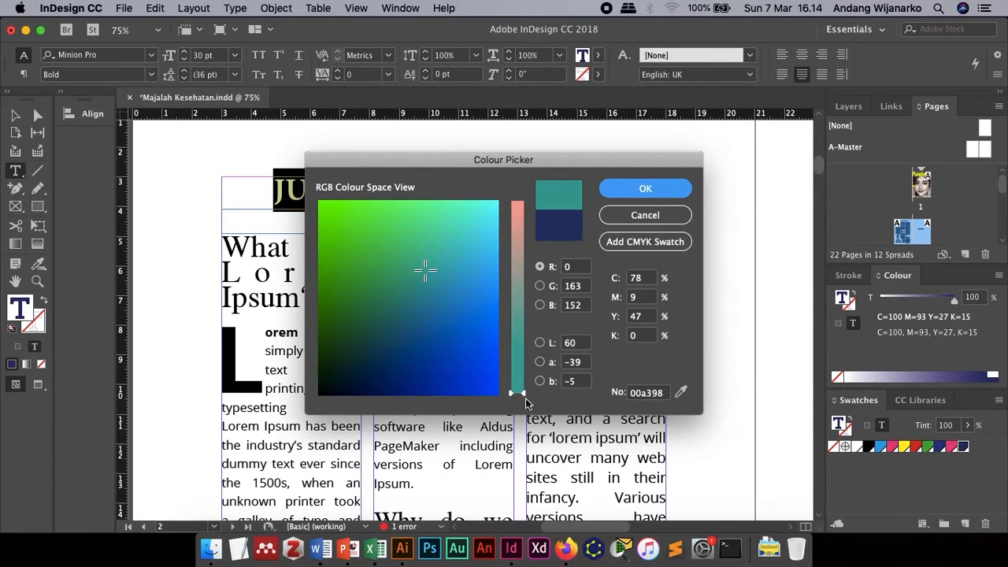
{"action": "mouse_move", "coordinate": [522, 389]}
{"action": "left_mouse_down"}
{"action": "mouse_move", "coordinate": [527, 208]}
{"action": "mouse_move", "coordinate": [518, 202]}
{"action": "left_mouse_up"}
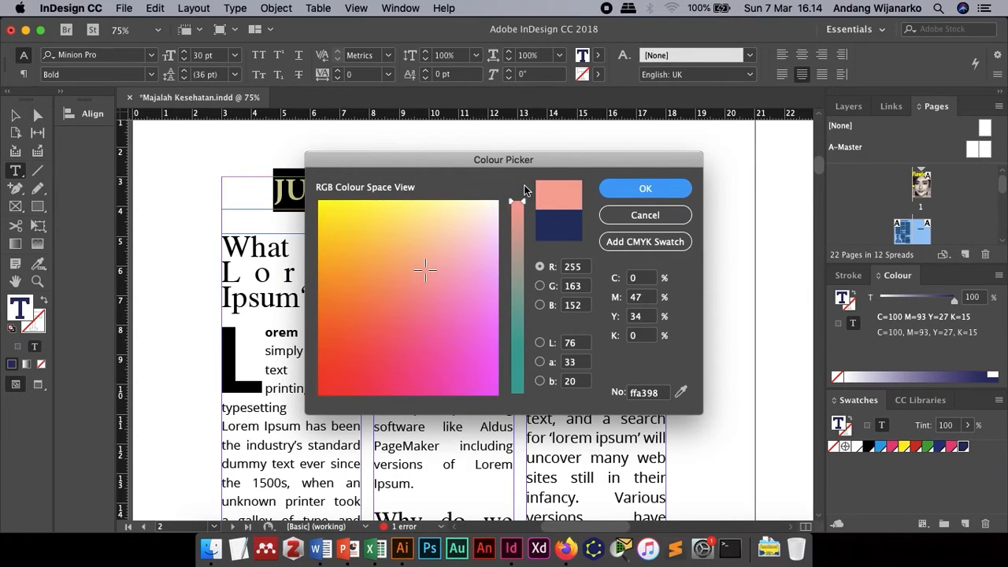
{"action": "left_click_drag", "start_coordinate": [389, 303], "coordinate": [413, 368]}
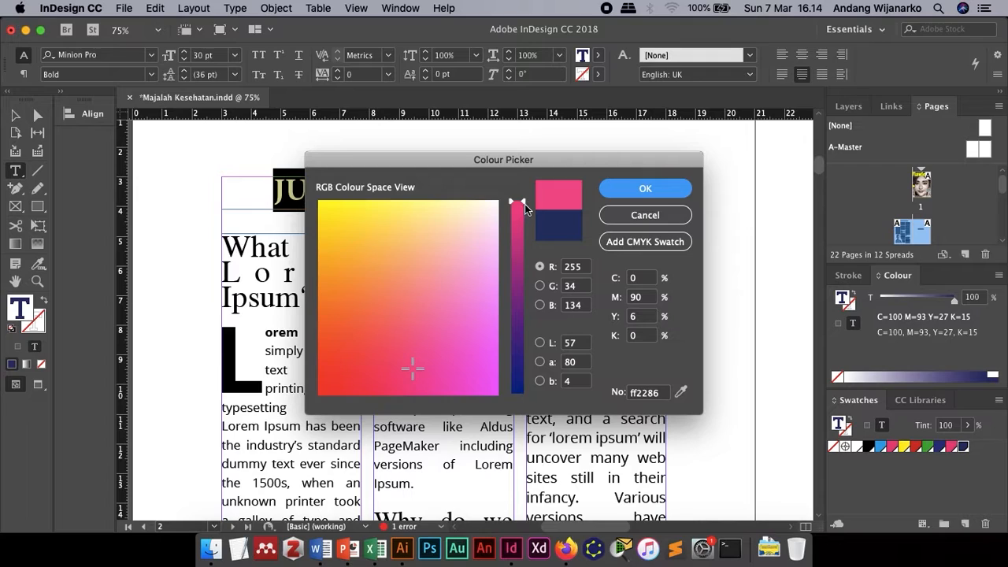
{"action": "mouse_move", "coordinate": [525, 208]}
{"action": "left_mouse_down"}
{"action": "mouse_move", "coordinate": [525, 227]}
{"action": "mouse_move", "coordinate": [524, 213]}
{"action": "left_mouse_up"}
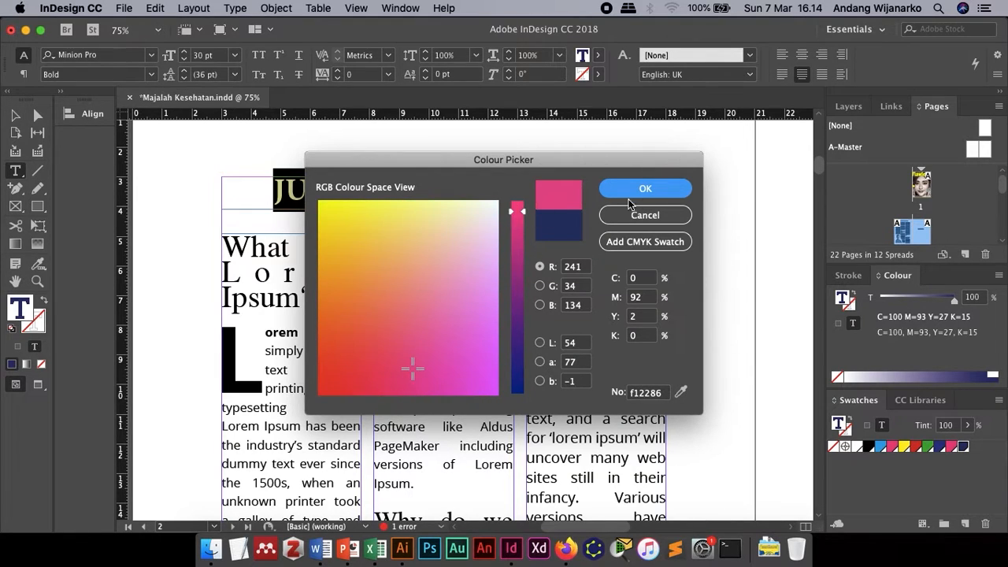
{"action": "left_click", "coordinate": [664, 191]}
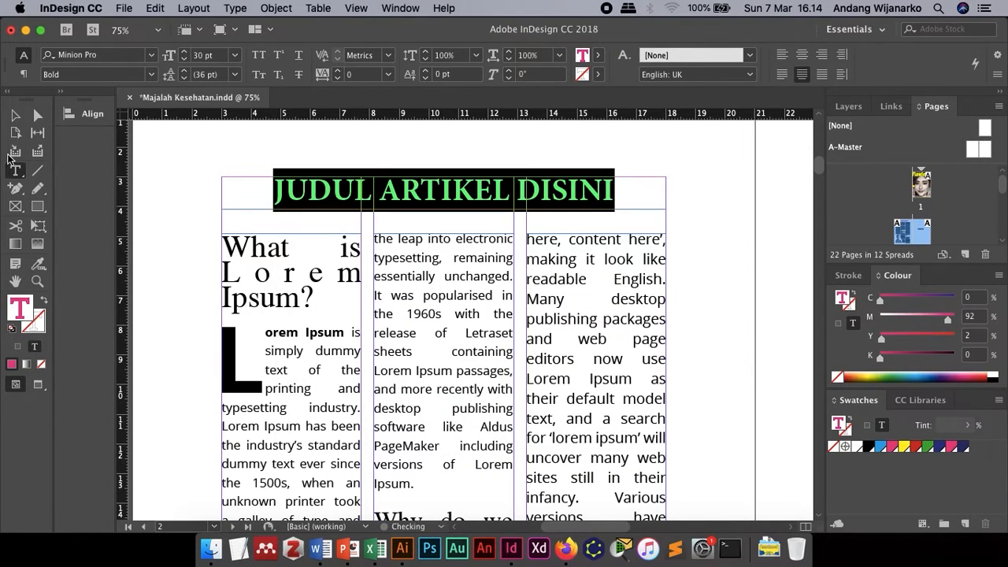
{"action": "left_click", "coordinate": [15, 115]}
{"action": "left_click", "coordinate": [153, 170]}
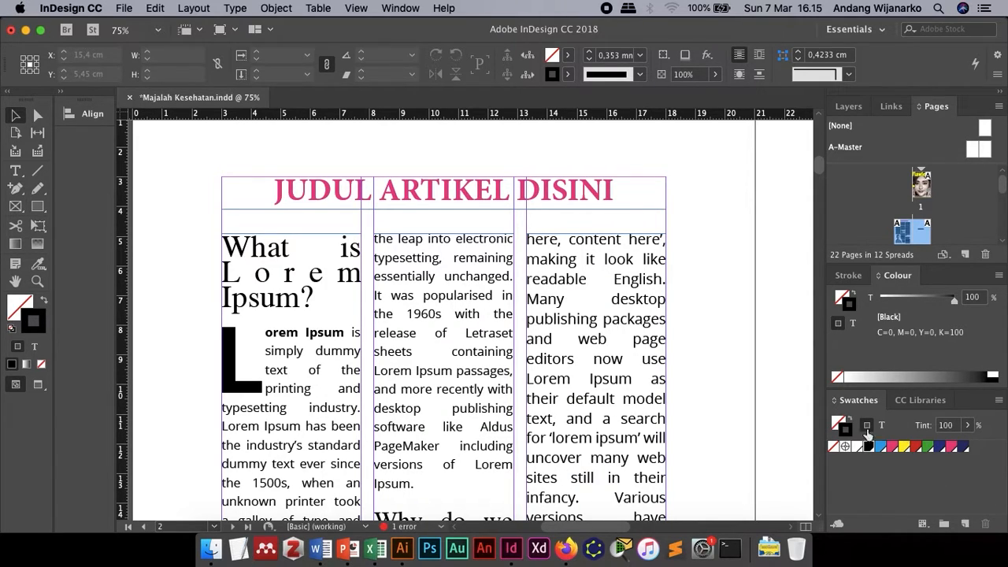
Step: Fill the background of the article's third column text frame with the C=100 M=0 Y=0 K=0 swatch
{"action": "left_click", "coordinate": [386, 255]}
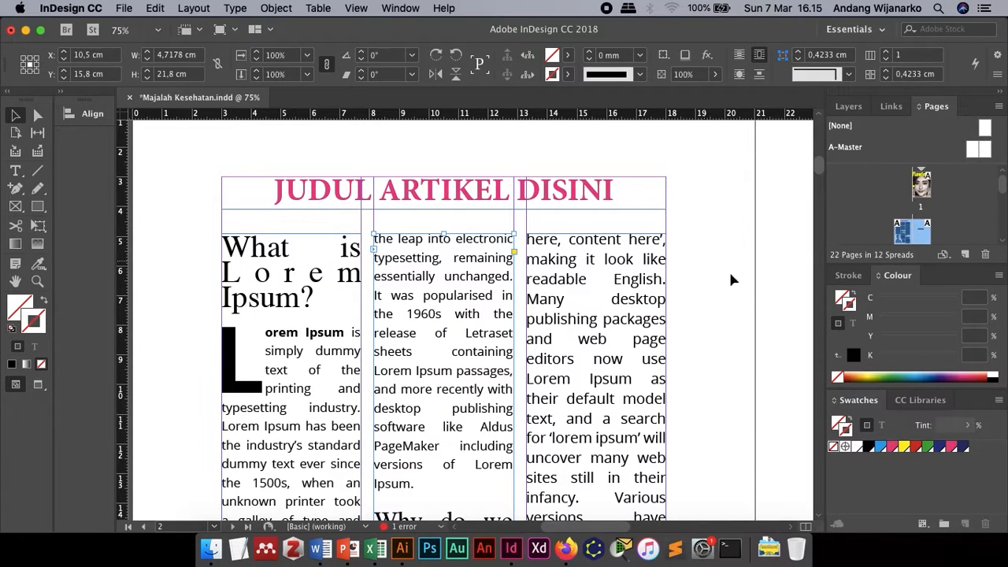
{"action": "left_click", "coordinate": [732, 292]}
{"action": "scroll", "coordinate": [732, 296], "scroll_direction": "down", "scroll_amount": 1}
{"action": "scroll", "coordinate": [733, 301], "scroll_direction": "down", "scroll_amount": 1}
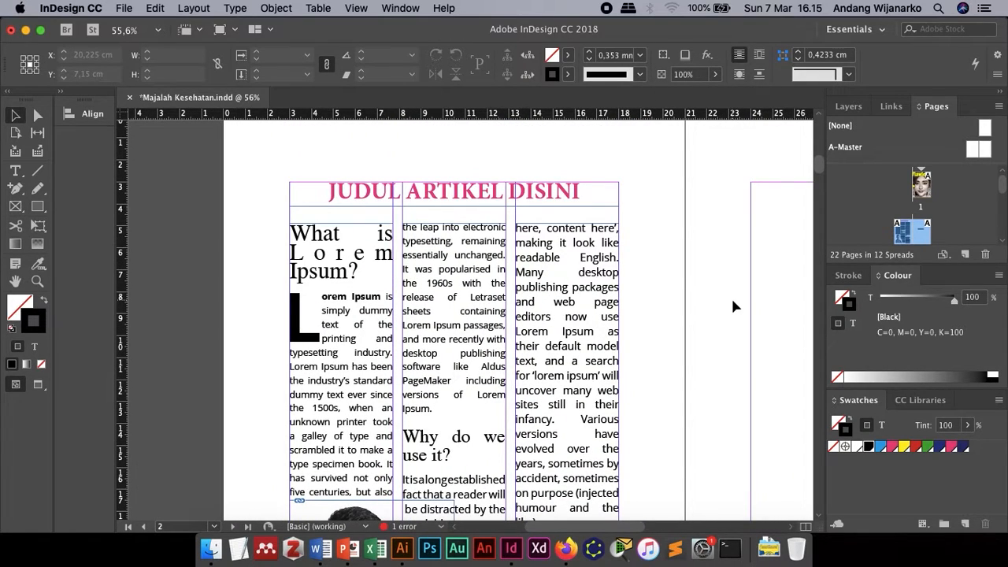
{"action": "scroll", "coordinate": [731, 296], "scroll_direction": "down", "scroll_amount": 2}
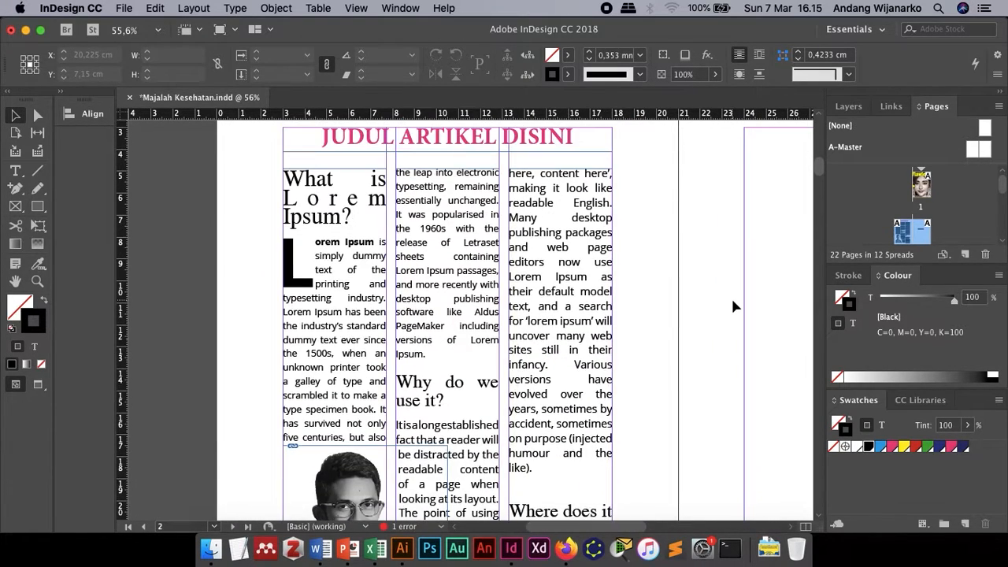
{"action": "left_click", "coordinate": [556, 235]}
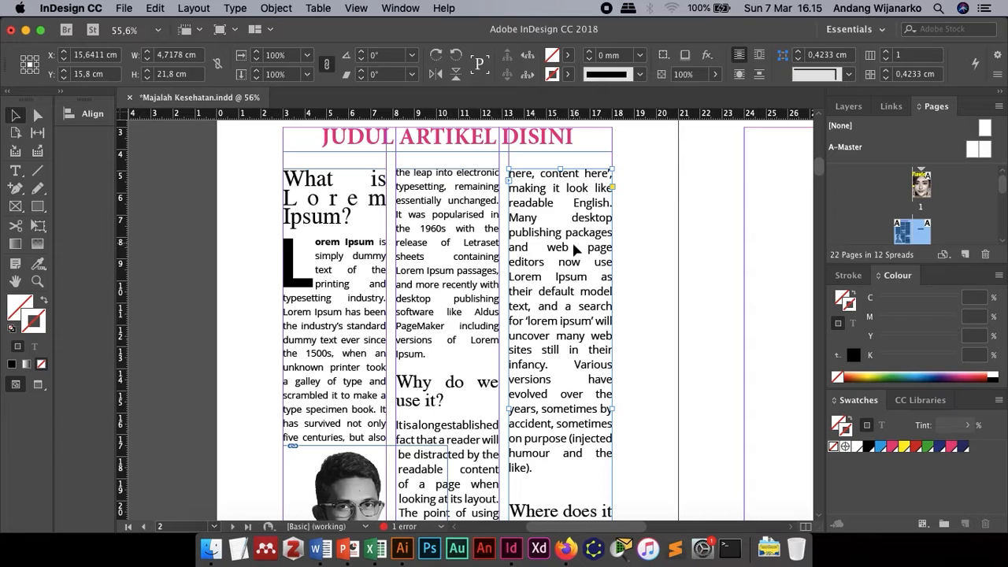
{"action": "left_click", "coordinate": [652, 197]}
{"action": "scroll", "coordinate": [652, 197], "scroll_direction": "up", "scroll_amount": 3}
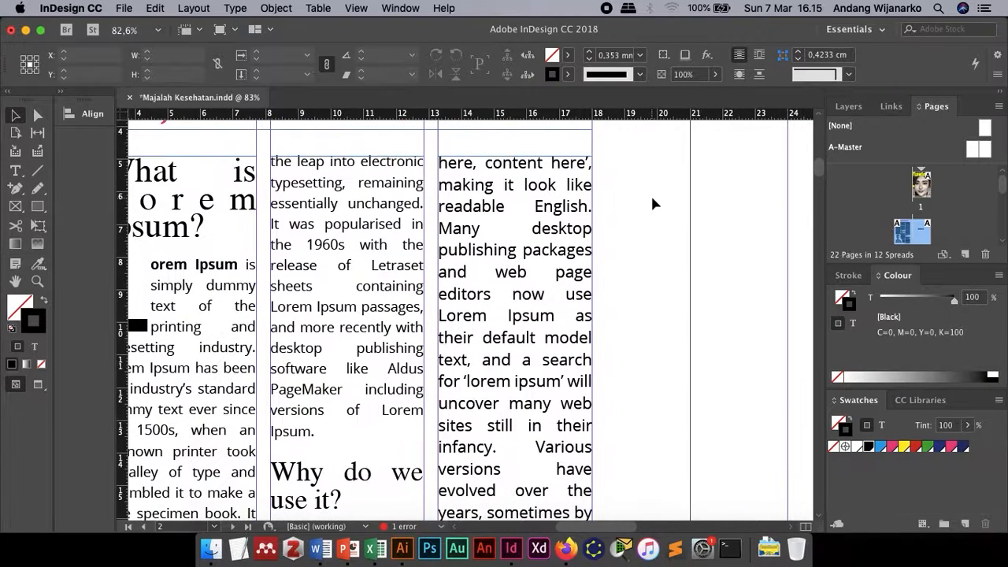
{"action": "left_click", "coordinate": [488, 189]}
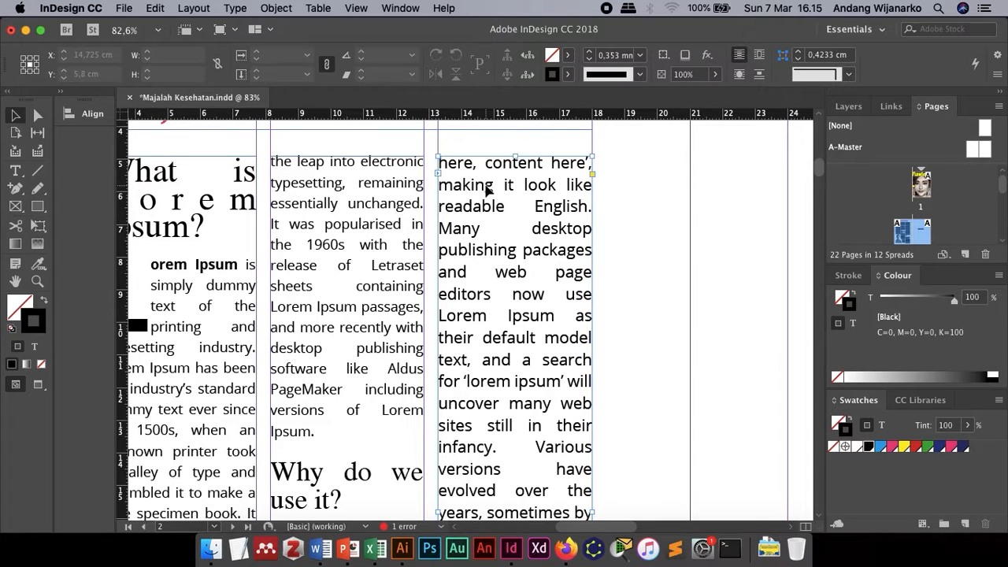
{"action": "left_click", "coordinate": [567, 56]}
{"action": "left_click", "coordinate": [422, 167]}
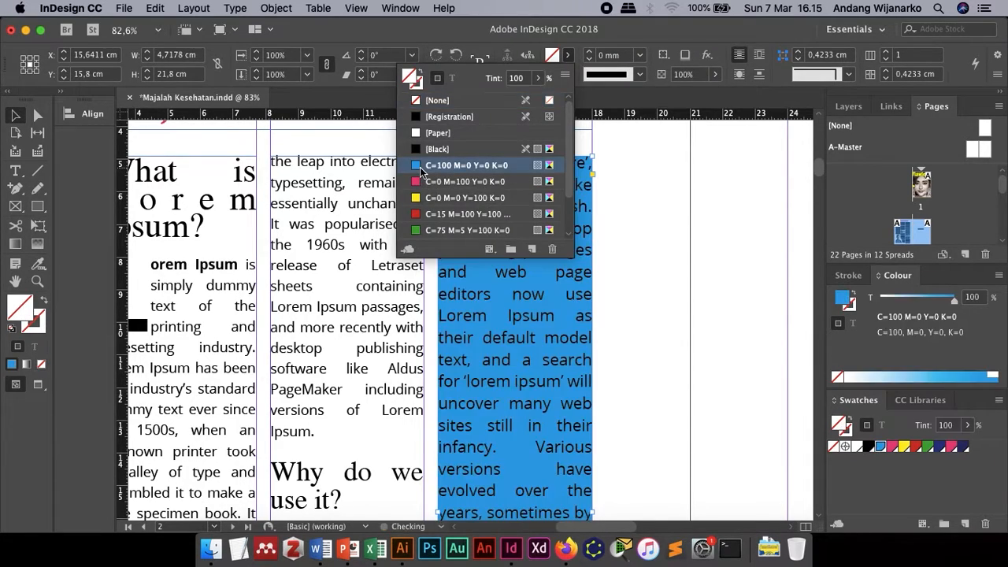
{"action": "left_click", "coordinate": [655, 213]}
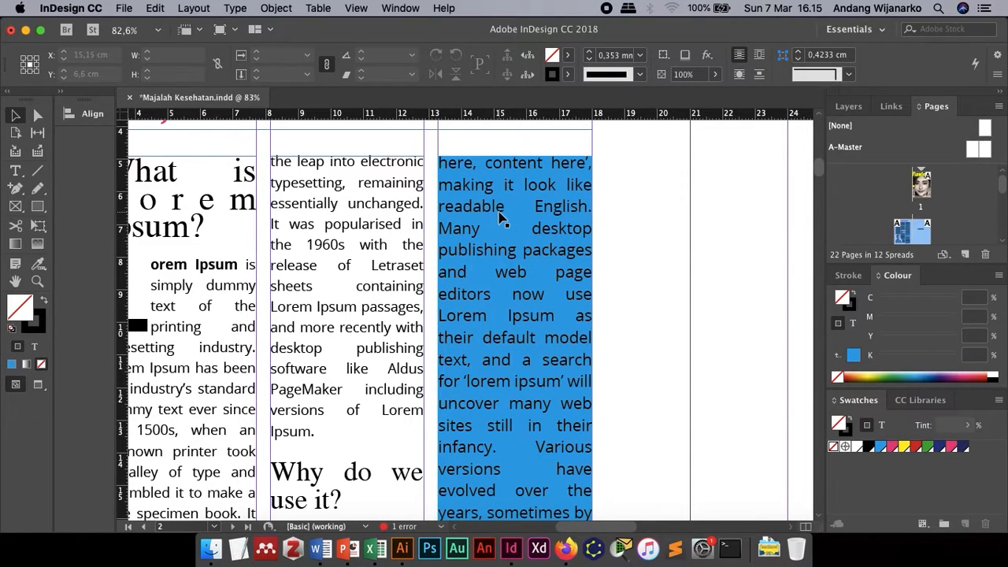
Step: Recolour all the text in the article's blue third column with the white [Paper] swatch and deselect the frame
{"action": "double_click", "coordinate": [501, 215]}
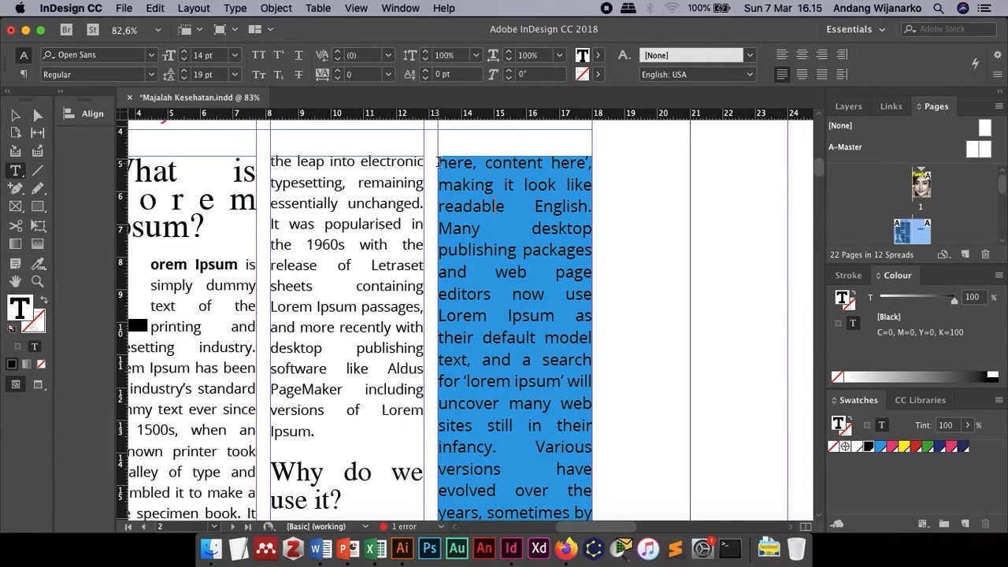
{"action": "key", "text": "super+a"}
{"action": "left_click", "coordinate": [482, 186]}
{"action": "left_click_drag", "start_coordinate": [439, 162], "coordinate": [590, 307]}
{"action": "scroll", "coordinate": [473, 284], "scroll_direction": "up", "scroll_amount": 5}
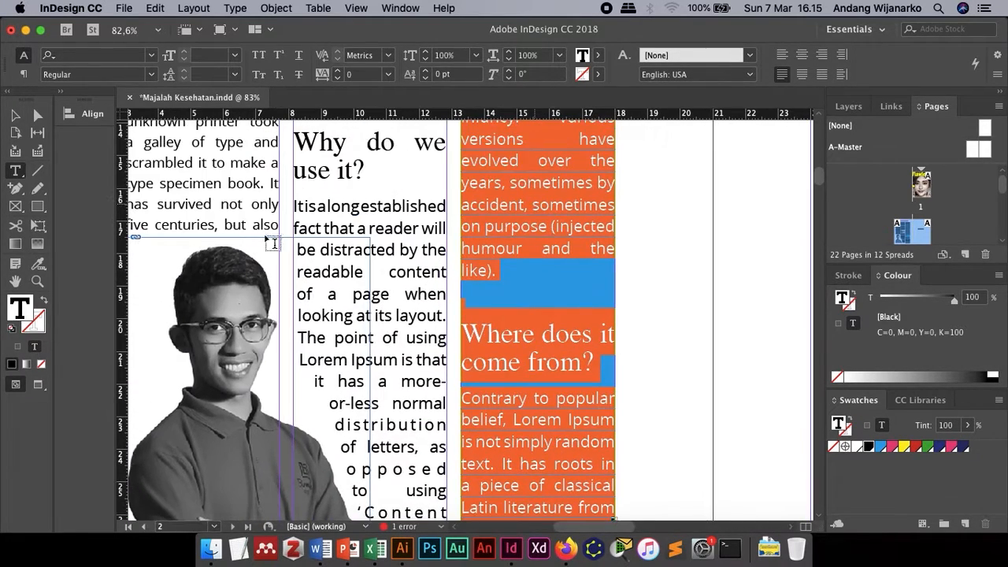
{"action": "double_click", "coordinate": [21, 310]}
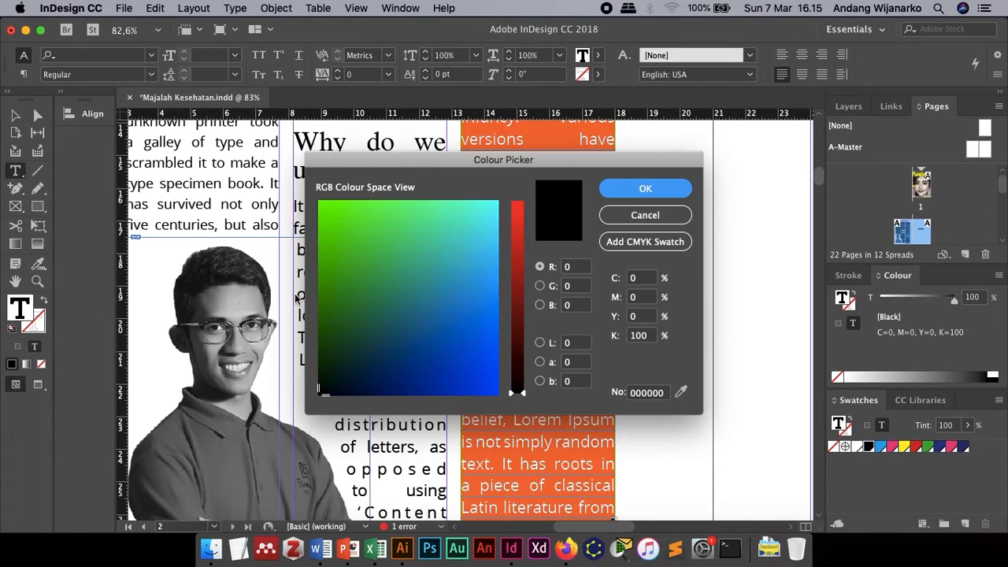
{"action": "left_click", "coordinate": [621, 214]}
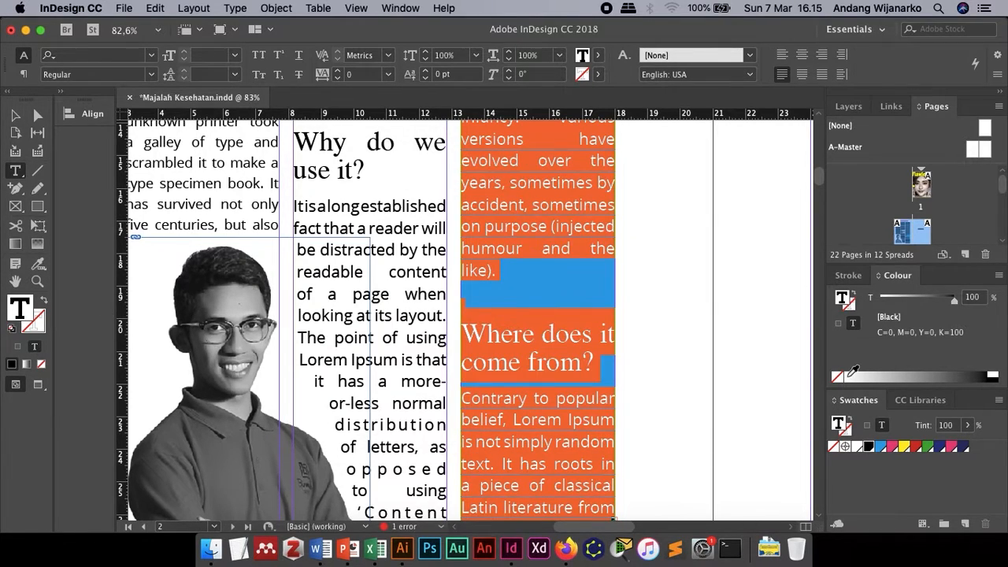
{"action": "left_click", "coordinate": [858, 448]}
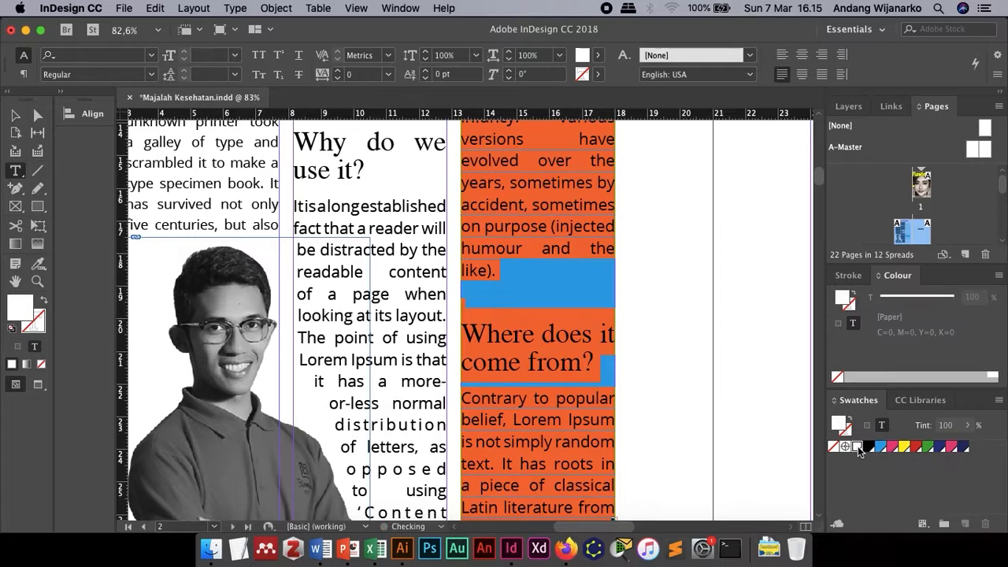
{"action": "key", "text": "Escape"}
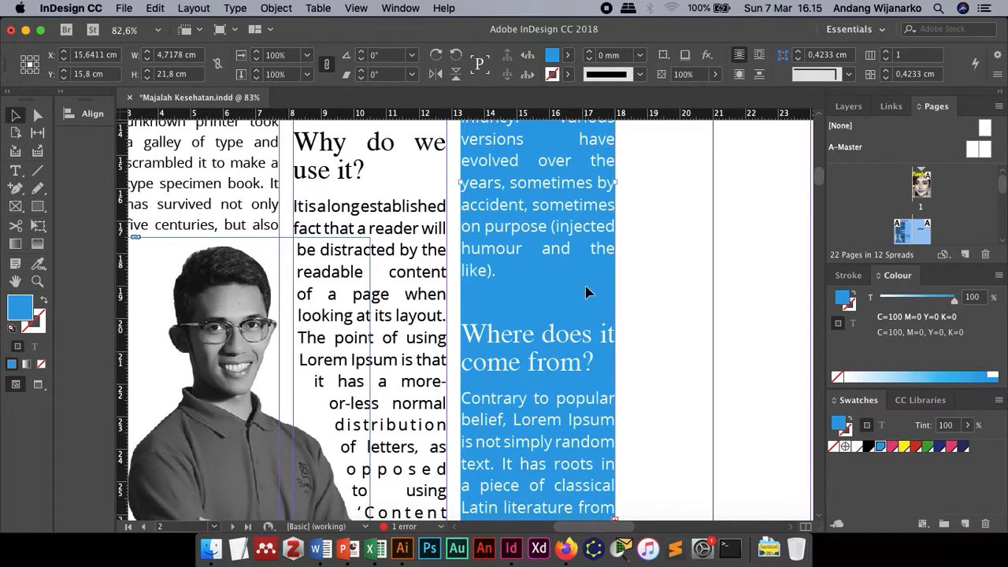
{"action": "left_click", "coordinate": [680, 323]}
Step: Review the three-column article spread with its DAFTAR ISI page and the magazine's Flawless cover page
{"action": "scroll", "coordinate": [680, 324], "scroll_direction": "down", "scroll_amount": 5}
{"action": "scroll", "coordinate": [680, 324], "scroll_direction": "up", "scroll_amount": 3}
{"action": "scroll", "coordinate": [680, 324], "scroll_direction": "up", "scroll_amount": 1}
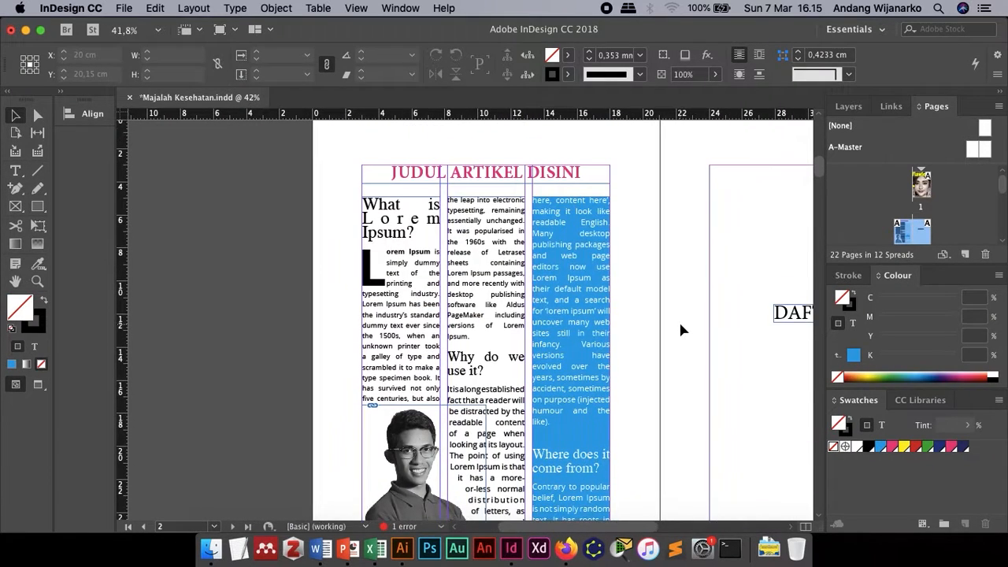
{"action": "scroll", "coordinate": [680, 325], "scroll_direction": "right", "scroll_amount": 4}
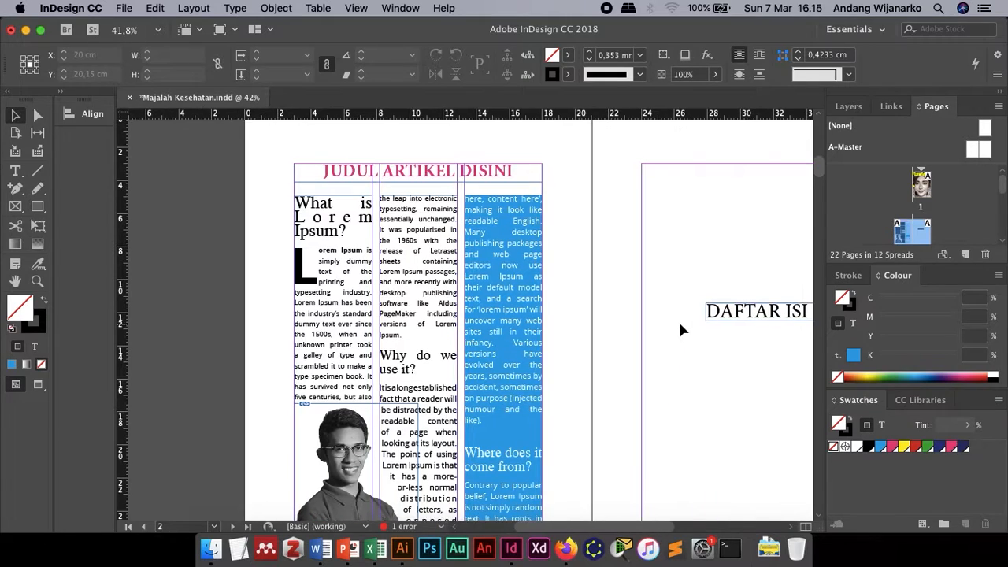
{"action": "scroll", "coordinate": [680, 325], "scroll_direction": "down", "scroll_amount": 3}
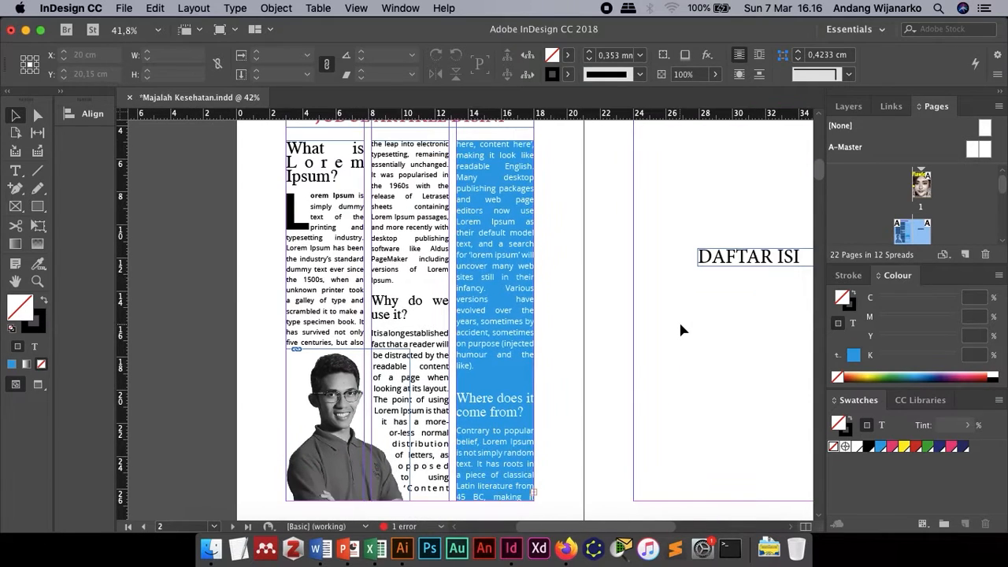
{"action": "left_click", "coordinate": [126, 10]}
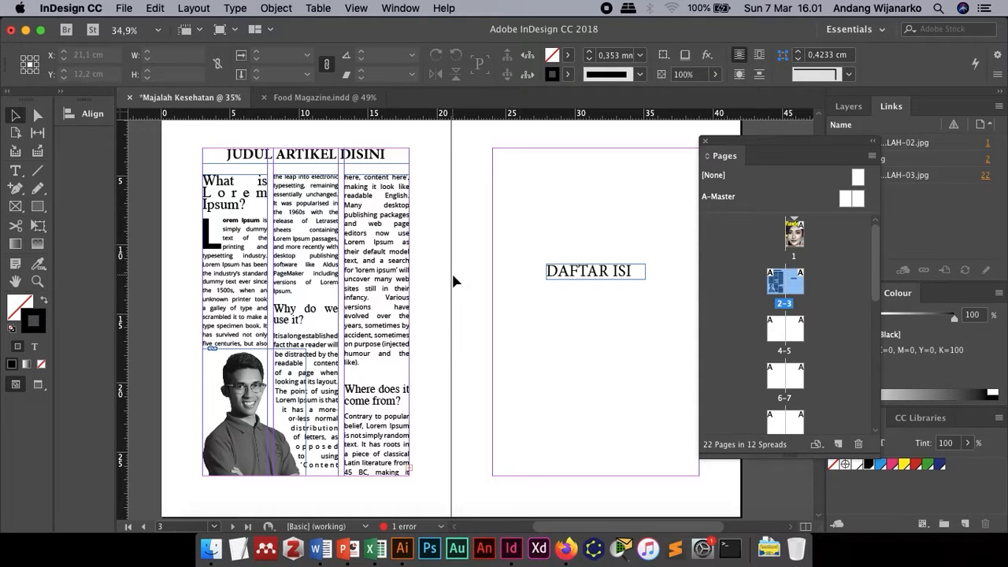
{"action": "scroll", "coordinate": [453, 281], "scroll_direction": "down", "scroll_amount": 3}
{"action": "scroll", "coordinate": [453, 281], "scroll_direction": "up", "scroll_amount": 10}
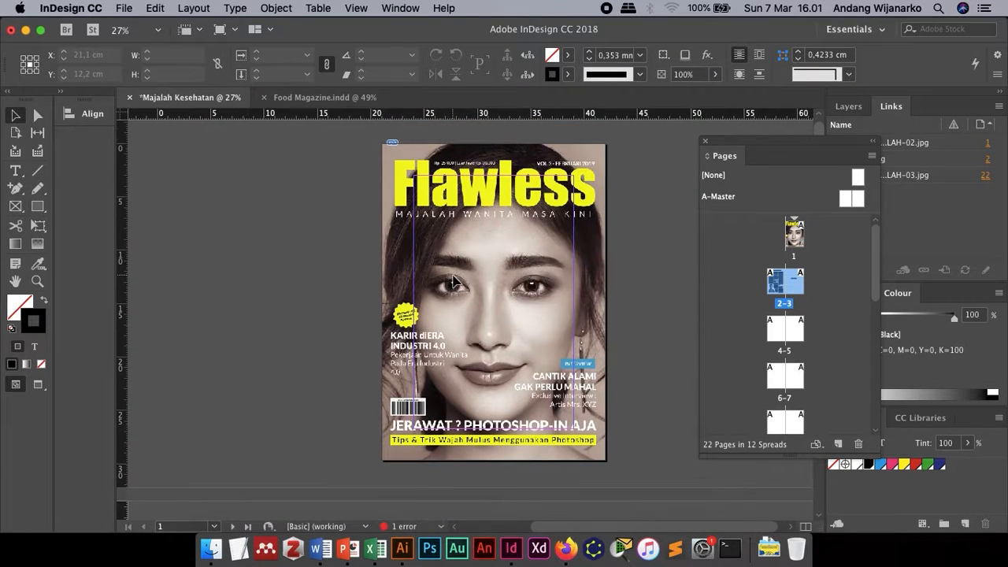